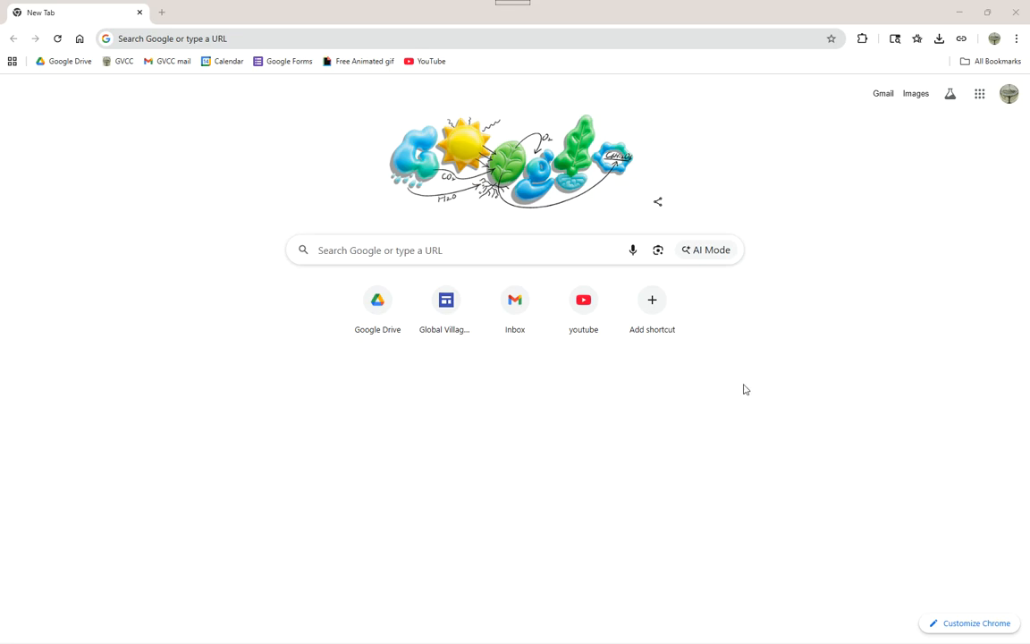
Open Google Drive and show the contents of the Website folder in My Drive
click(71, 63)
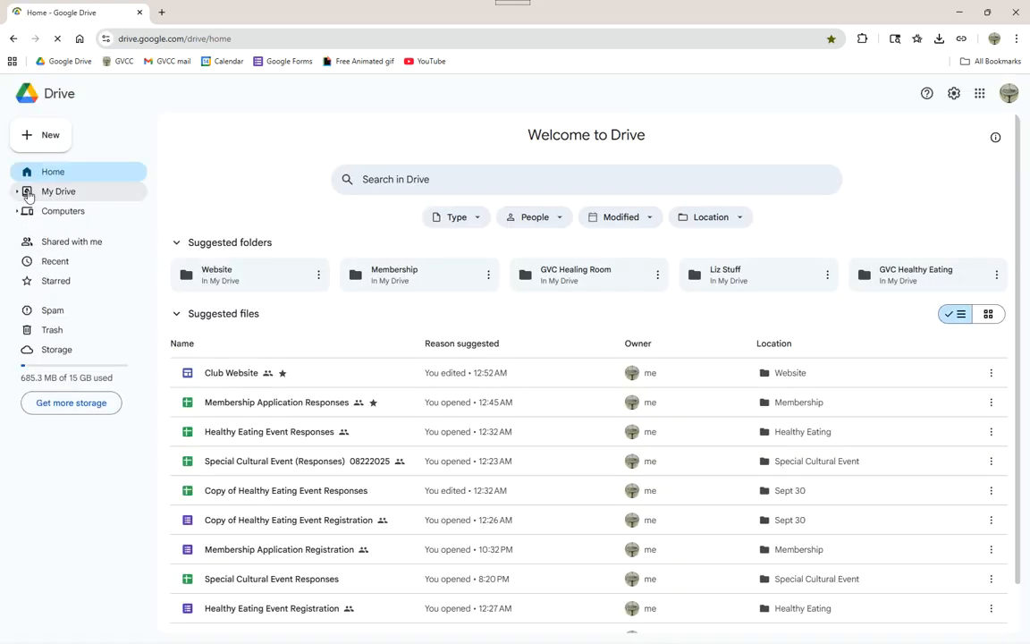
click(19, 191)
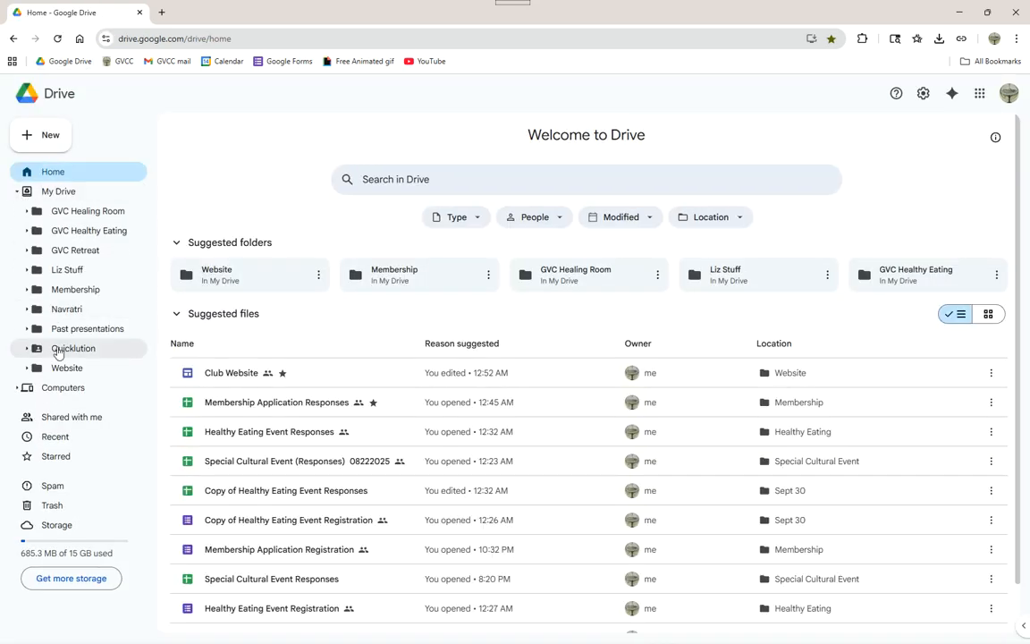
click(42, 369)
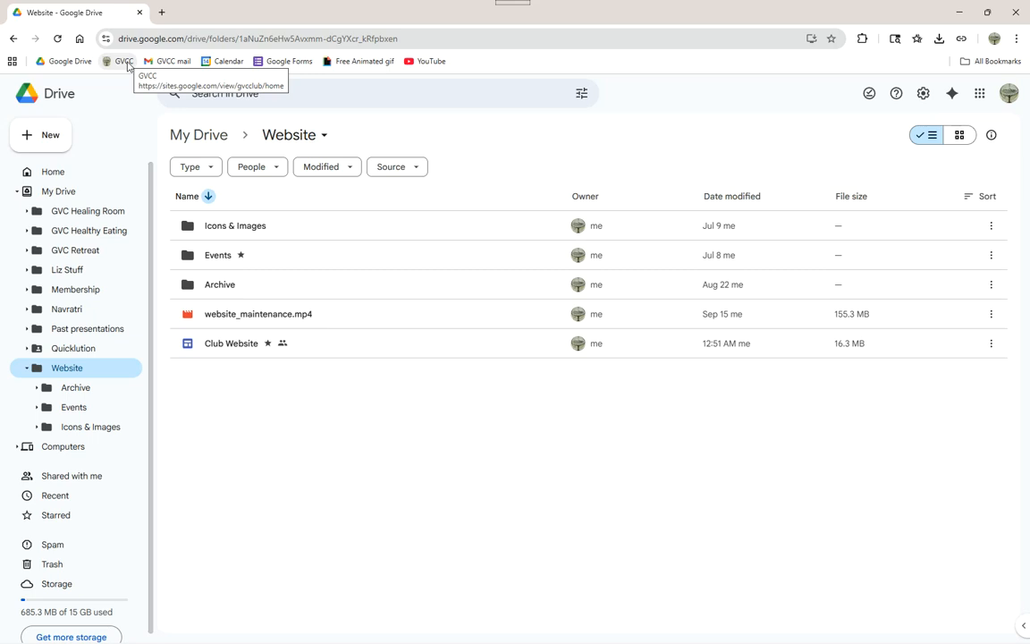
Open the bookmarked GVCC club website in a new browser tab, keeping the Drive folder open
key(ctrl+t)
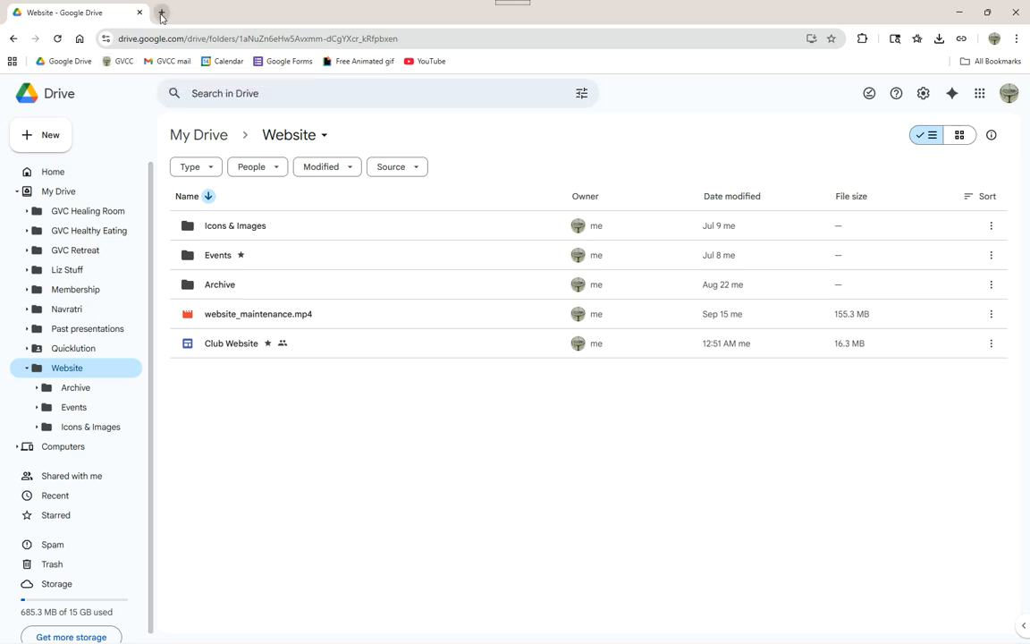
key(ctrl+t)
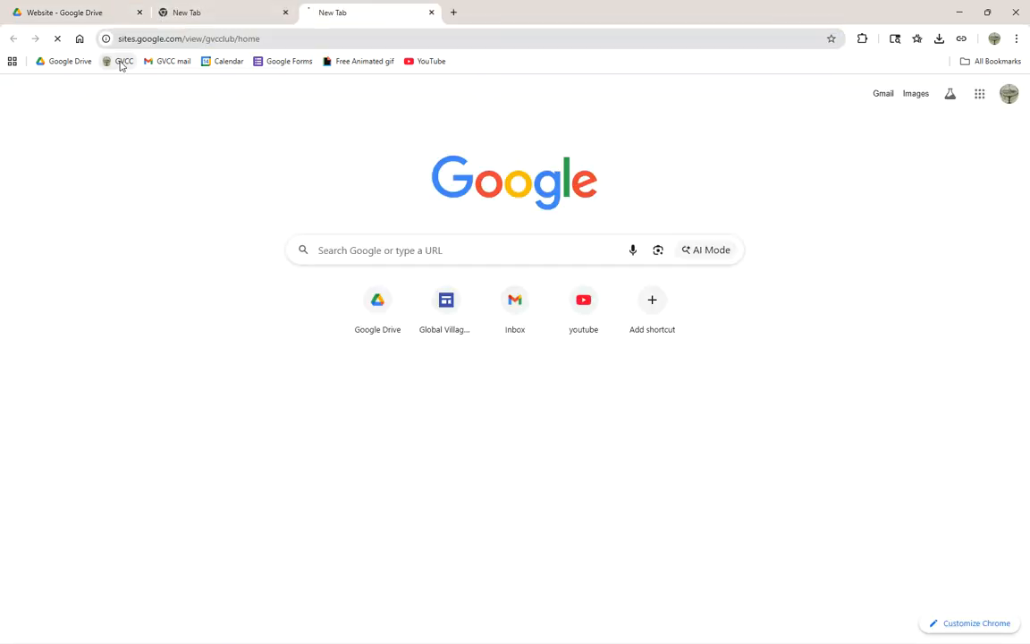
click(122, 62)
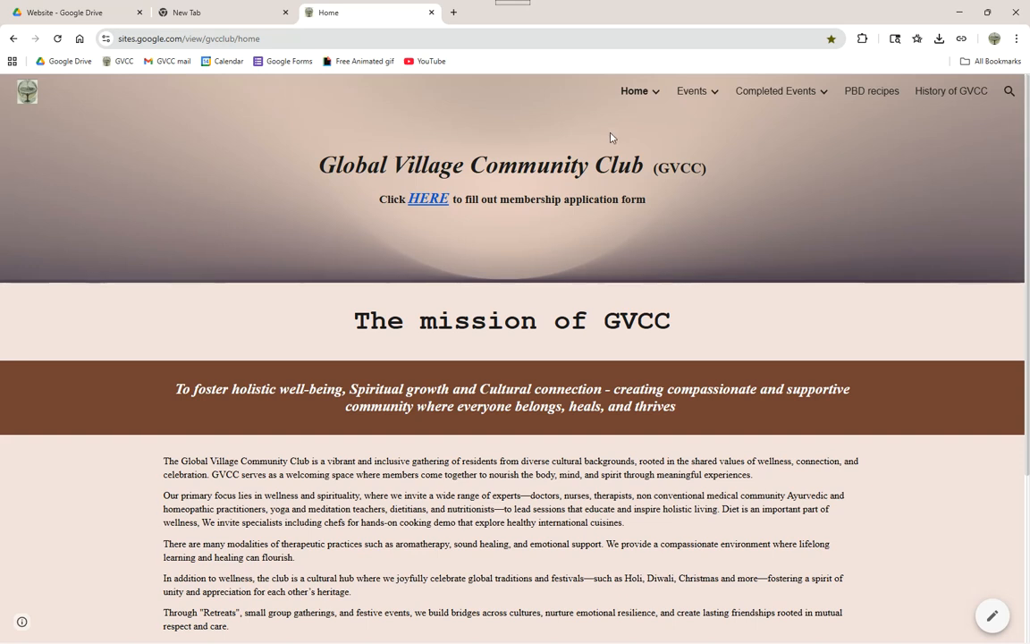
View the club site's About Us page and return to the Home page
mouse_move(629, 100)
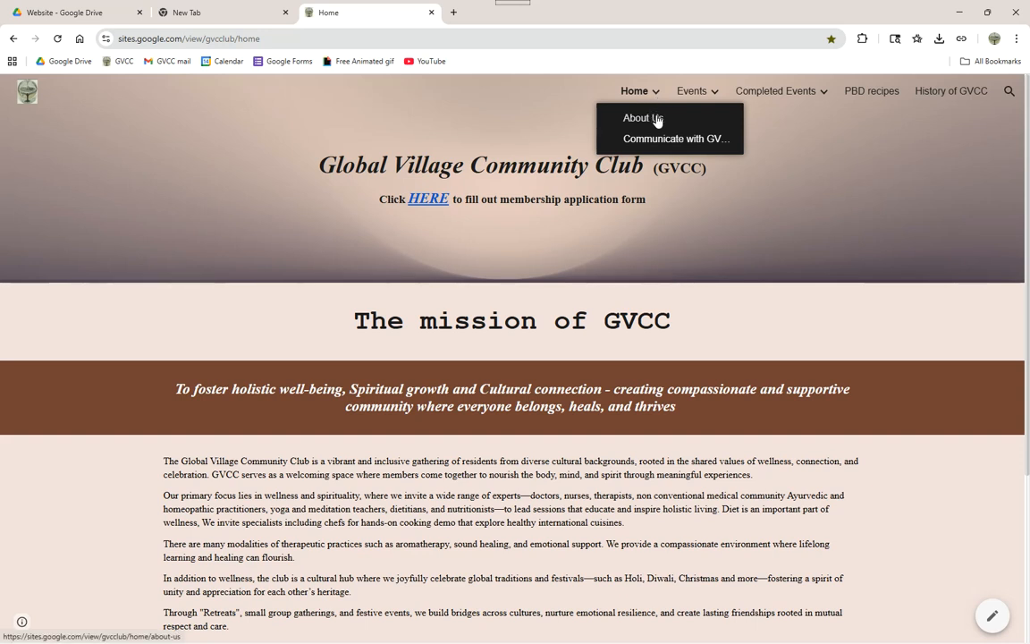
click(656, 119)
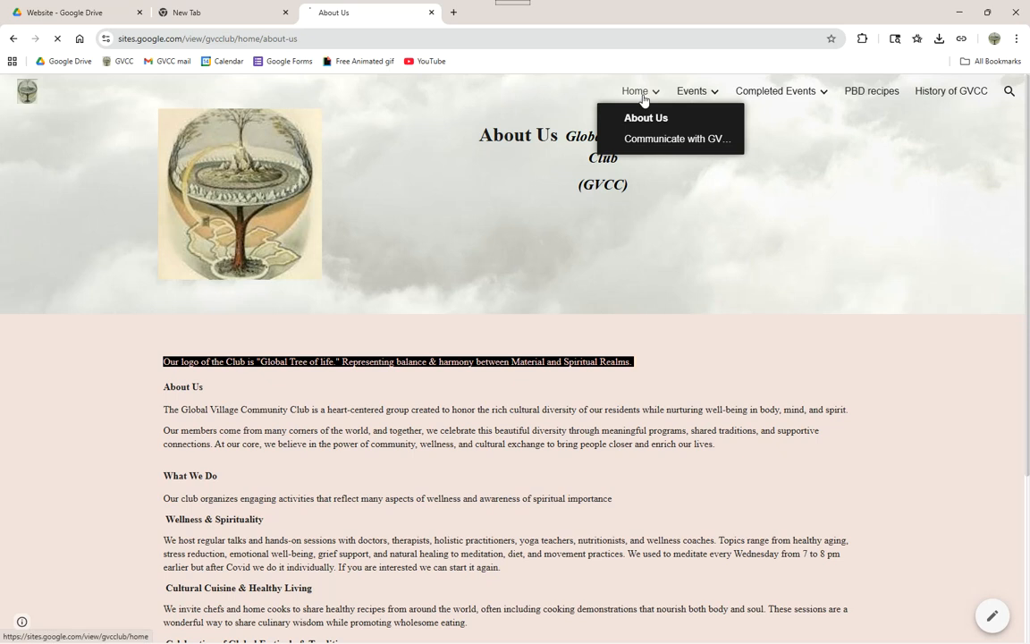
click(635, 91)
Look through the site's Events and Completed Events subpages, view the PBD recipes page, and return to Home
mouse_move(709, 105)
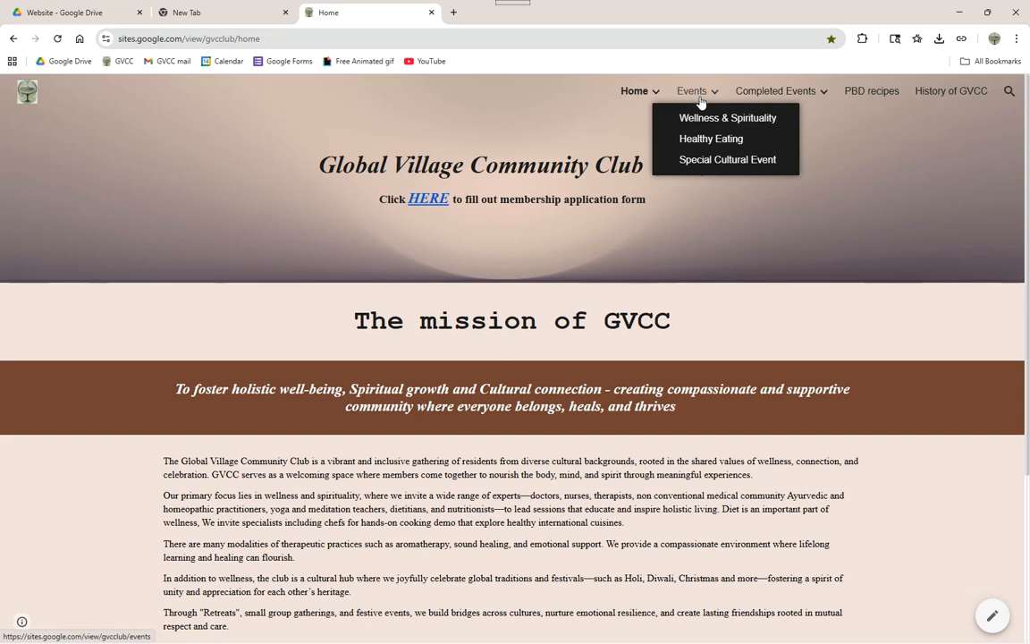
mouse_move(803, 100)
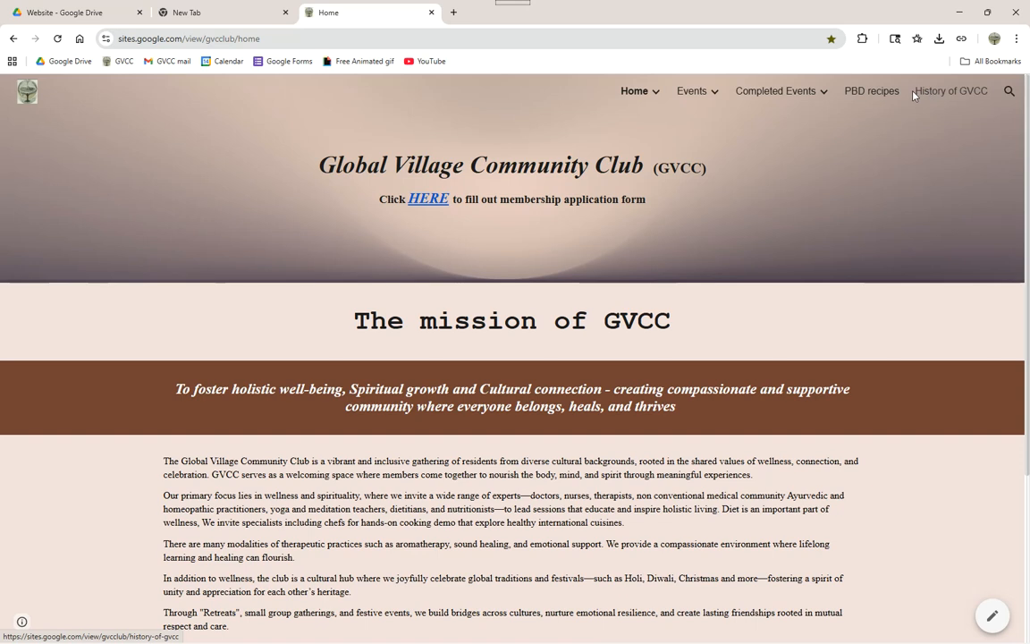
click(878, 93)
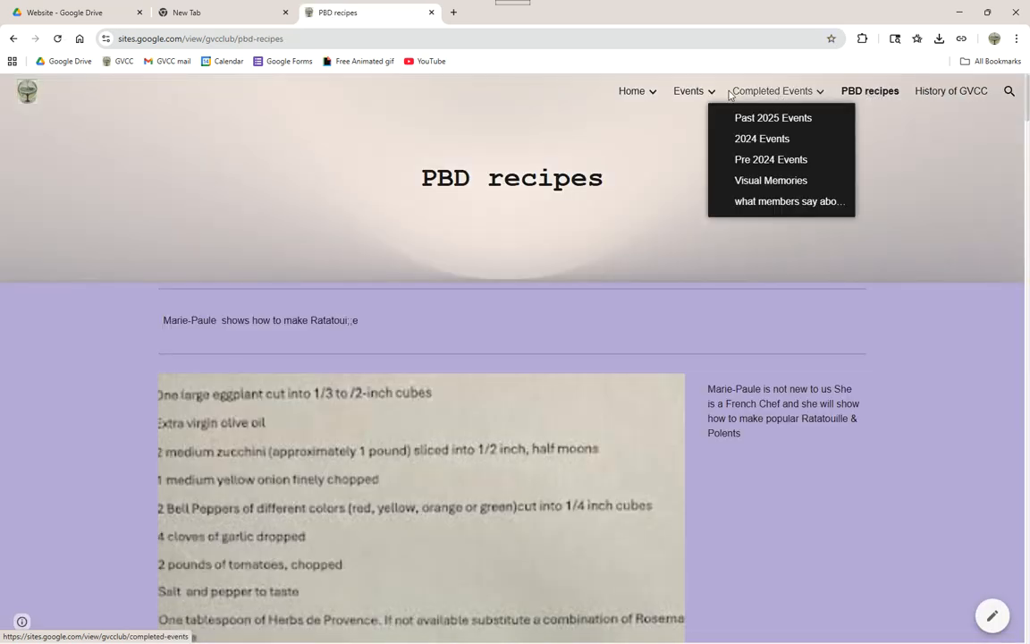
mouse_move(665, 97)
click(636, 93)
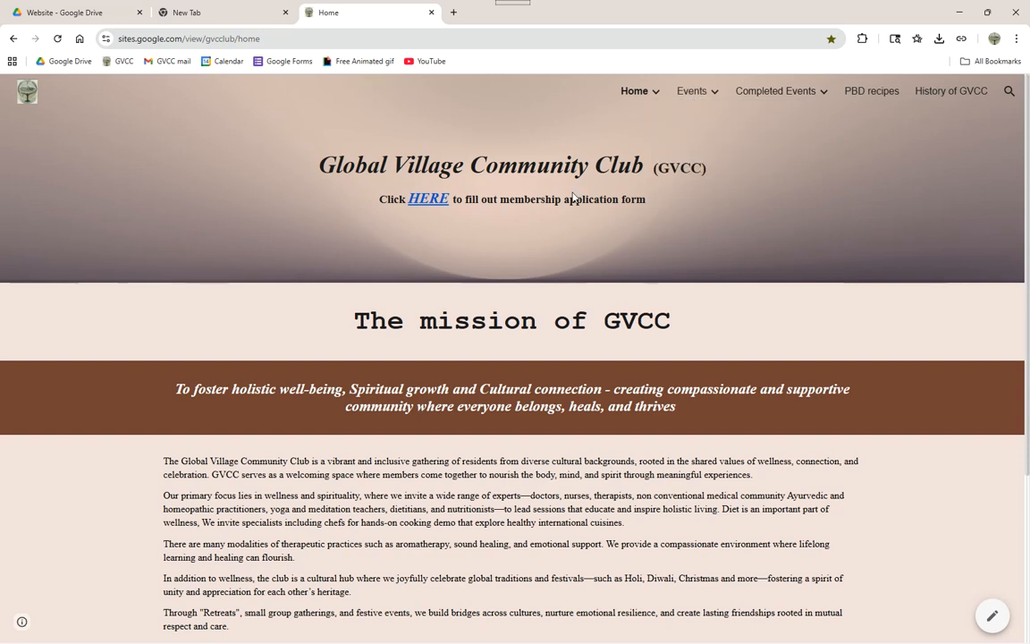
Open the membership application form linked under the club name on the Home page
scroll(703, 172, down, 1)
scroll(701, 169, up, 1)
scroll(530, 208, down, 1)
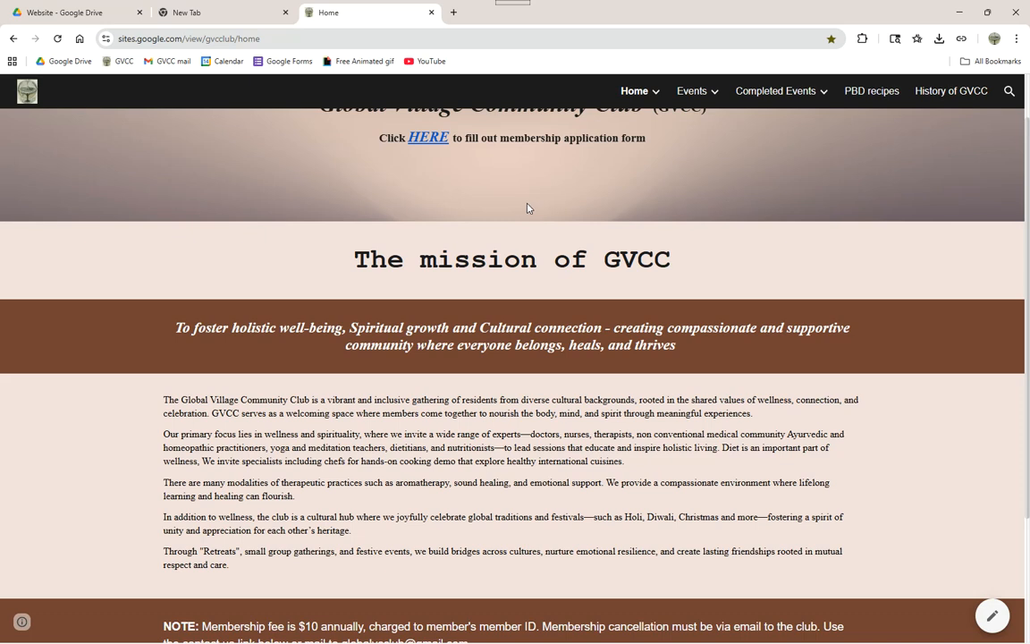
click(426, 140)
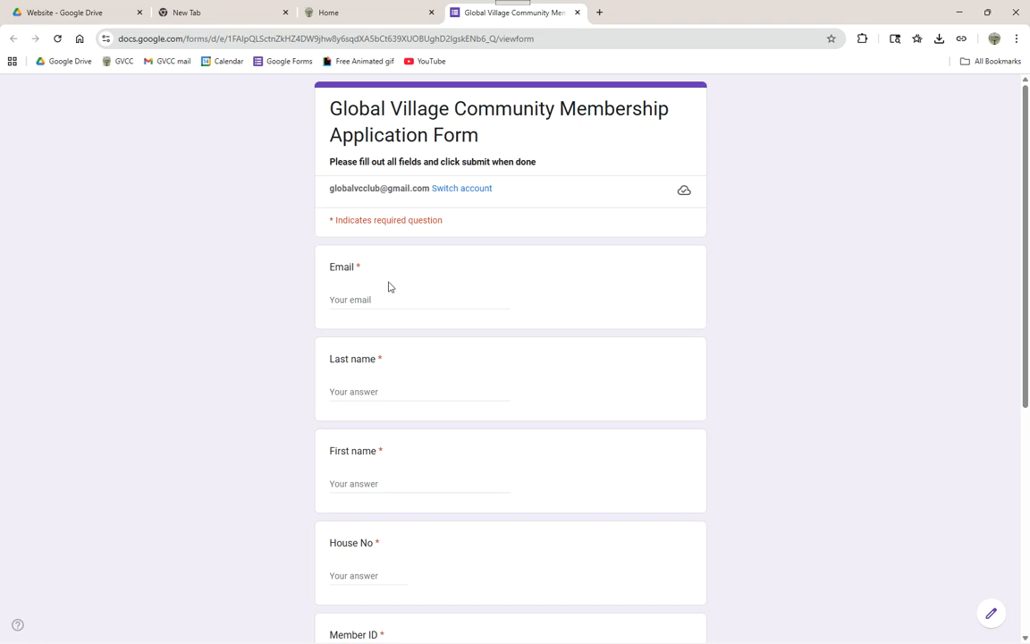
Review all the questions of the membership application form and close the form without filling it in
scroll(397, 414, down, 3)
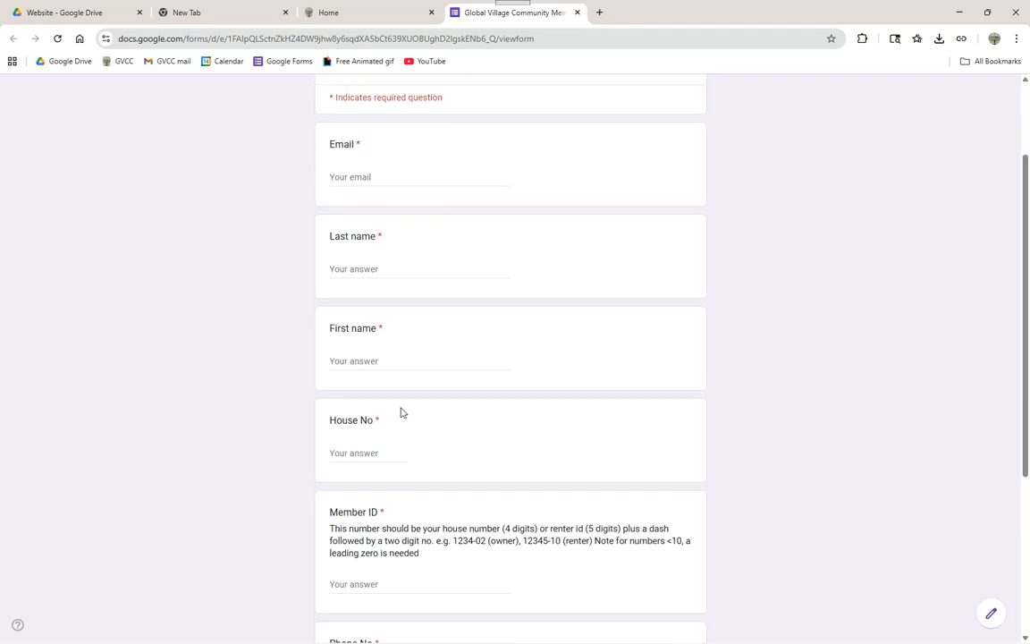
scroll(403, 407, down, 2)
scroll(406, 414, down, 1)
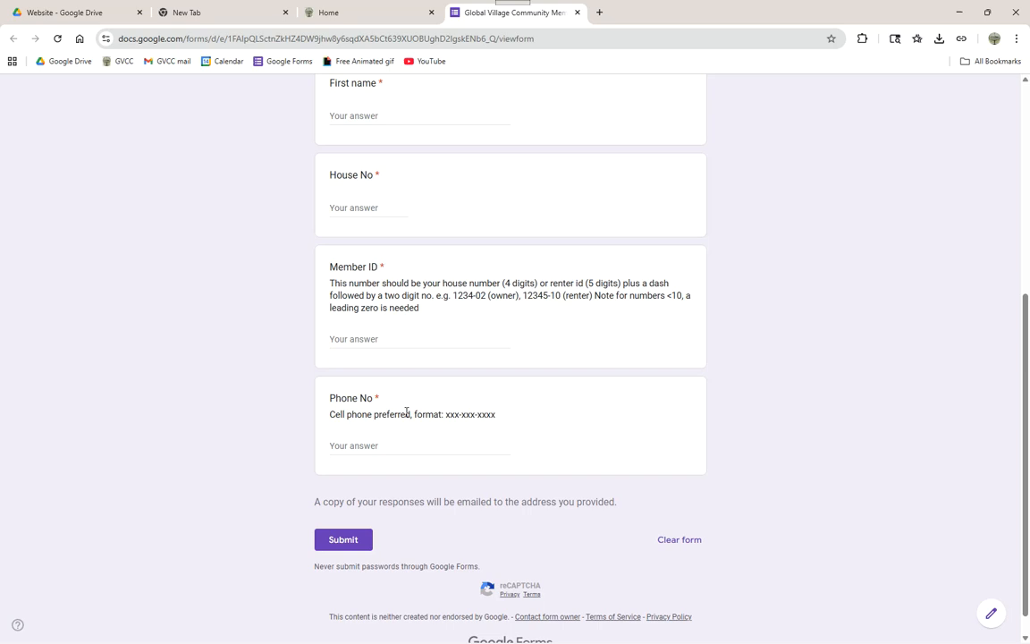
scroll(434, 427, up, 3)
scroll(561, 87, up, 2)
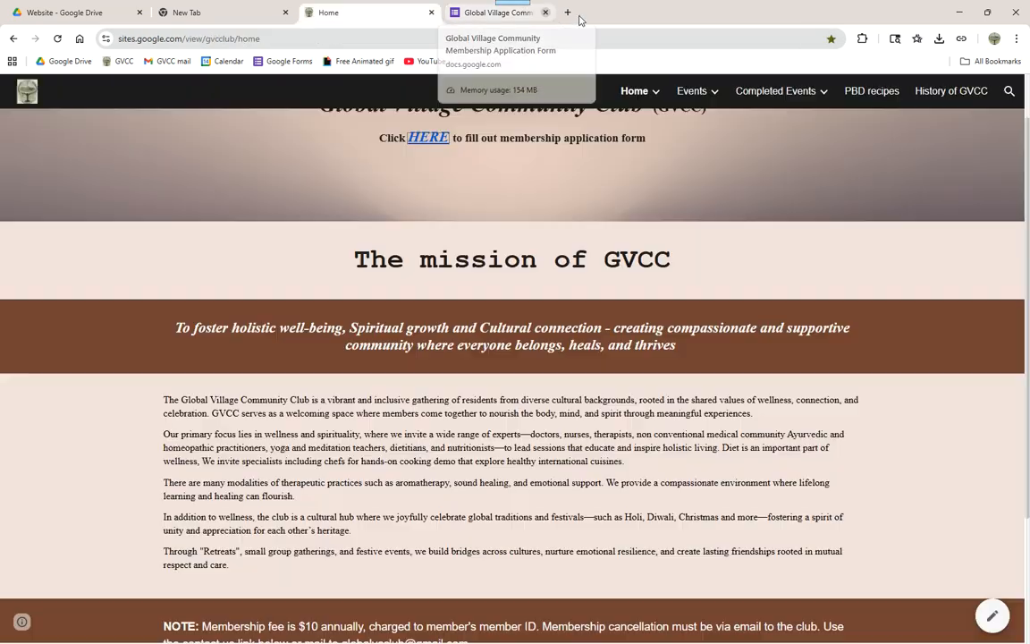
click(577, 13)
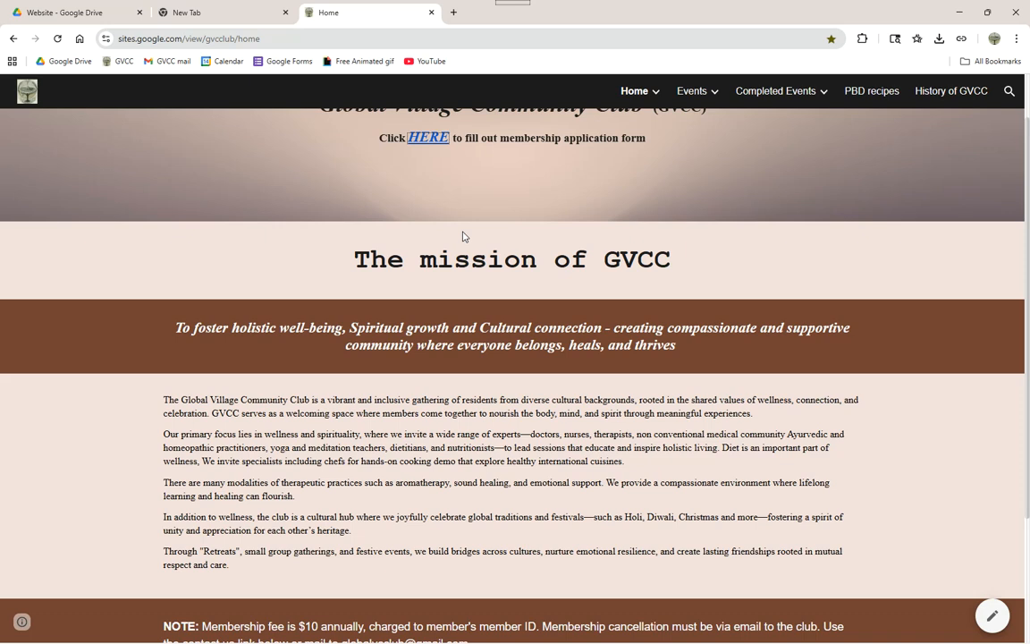
Review the Home page's mission text and membership note, and open the Member Directory linked below them
scroll(463, 237, down, 2)
scroll(463, 238, up, 2)
scroll(463, 238, down, 2)
scroll(464, 239, up, 2)
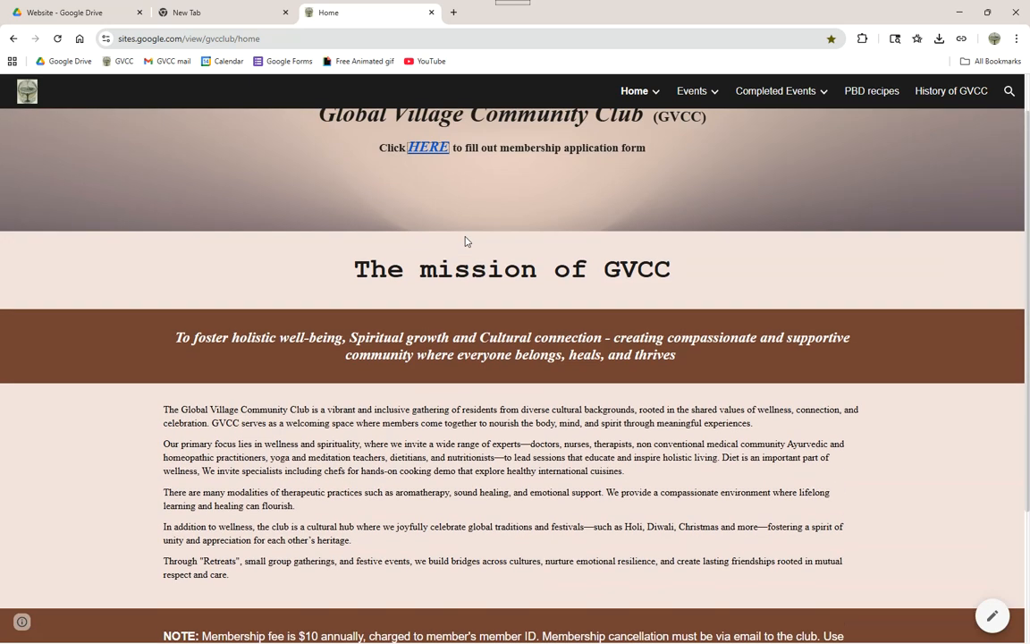
scroll(456, 268, down, 2)
scroll(456, 304, down, 1)
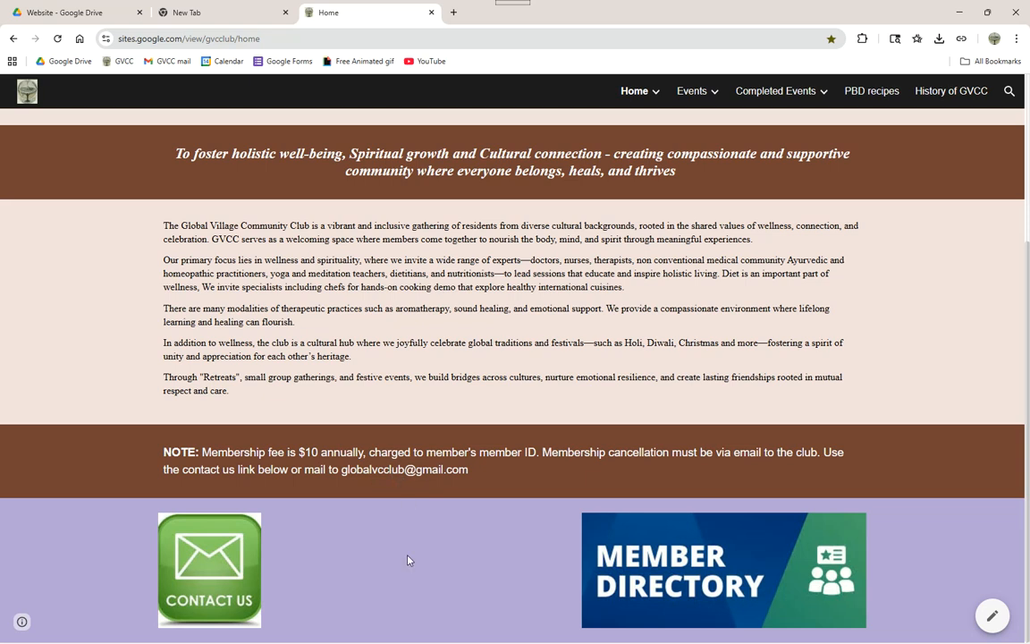
click(720, 561)
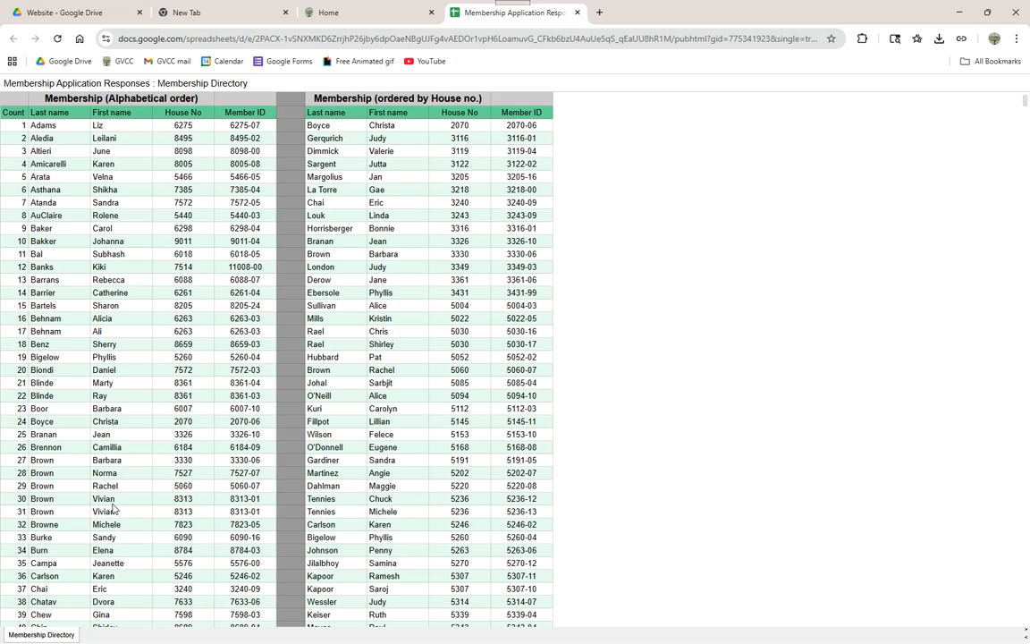
Examine the membership directory's two lists, one alphabetical and one ordered by house number
scroll(118, 531, down, 1)
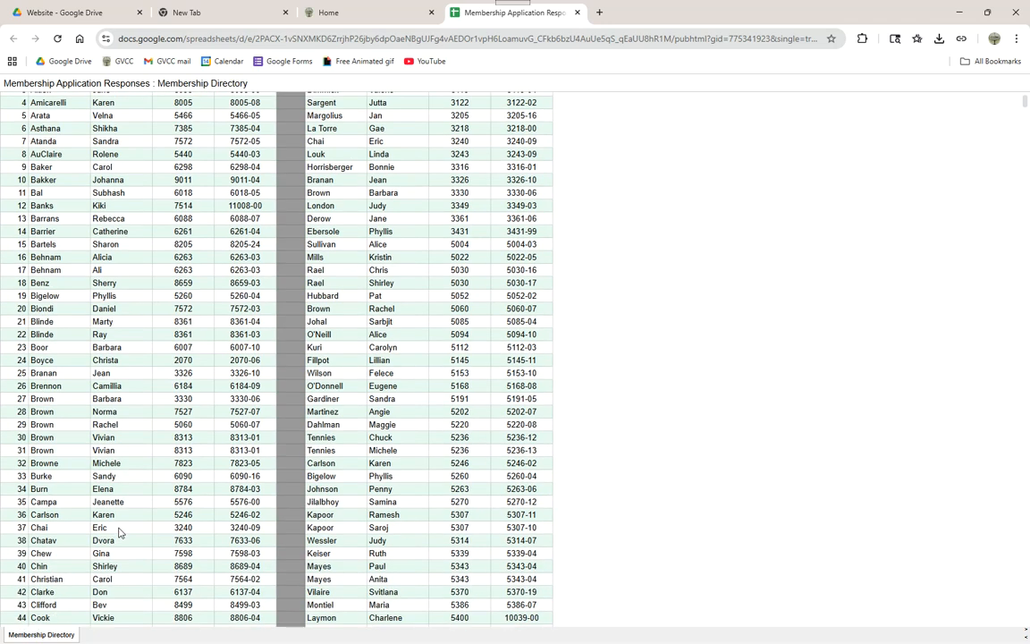
scroll(119, 532, down, 1)
scroll(119, 532, down, 3)
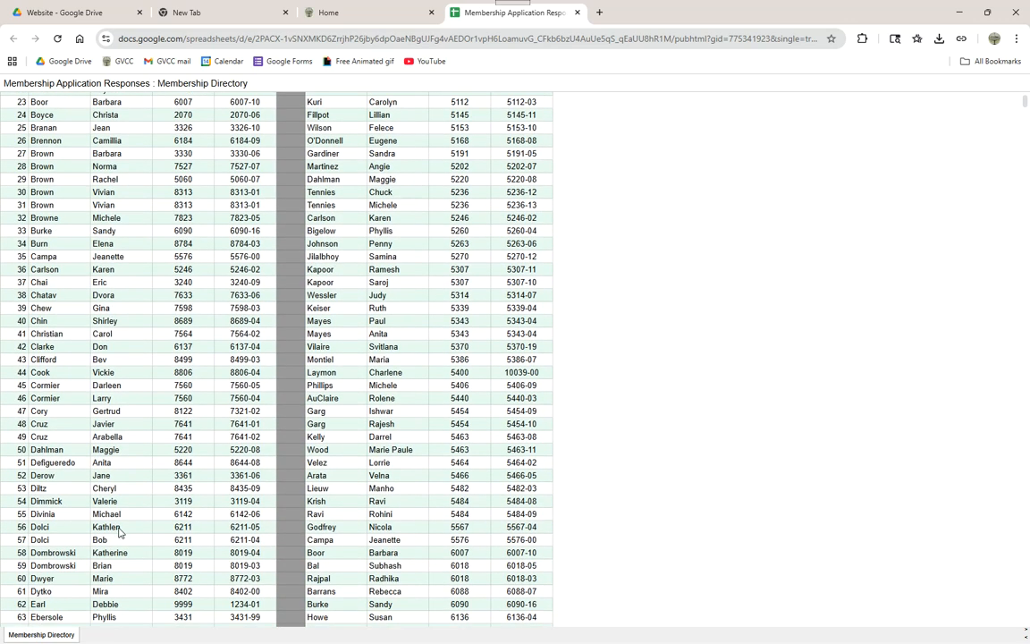
scroll(119, 532, down, 2)
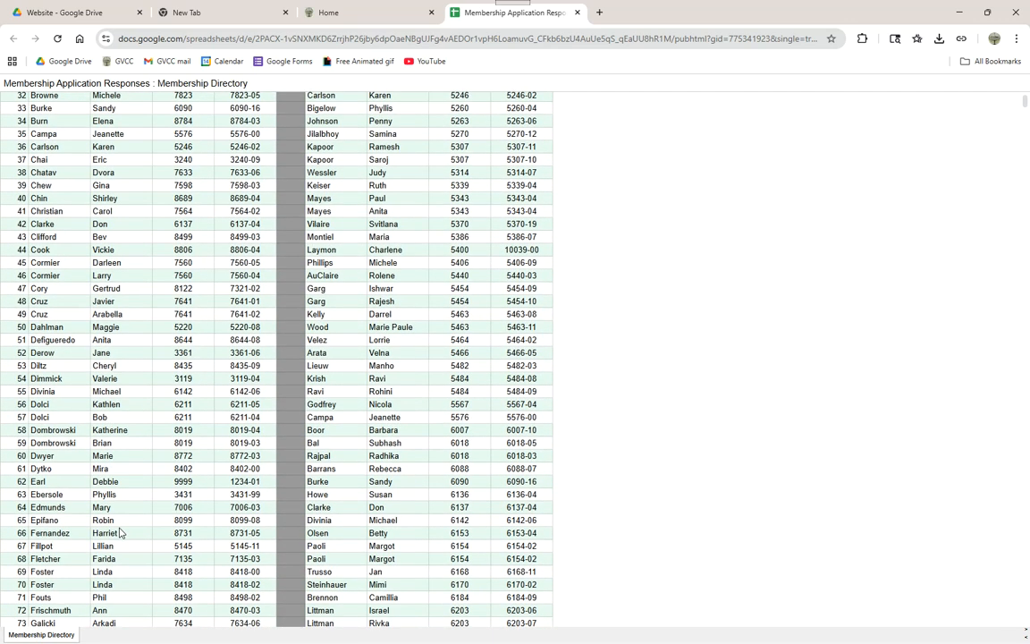
scroll(122, 533, down, 4)
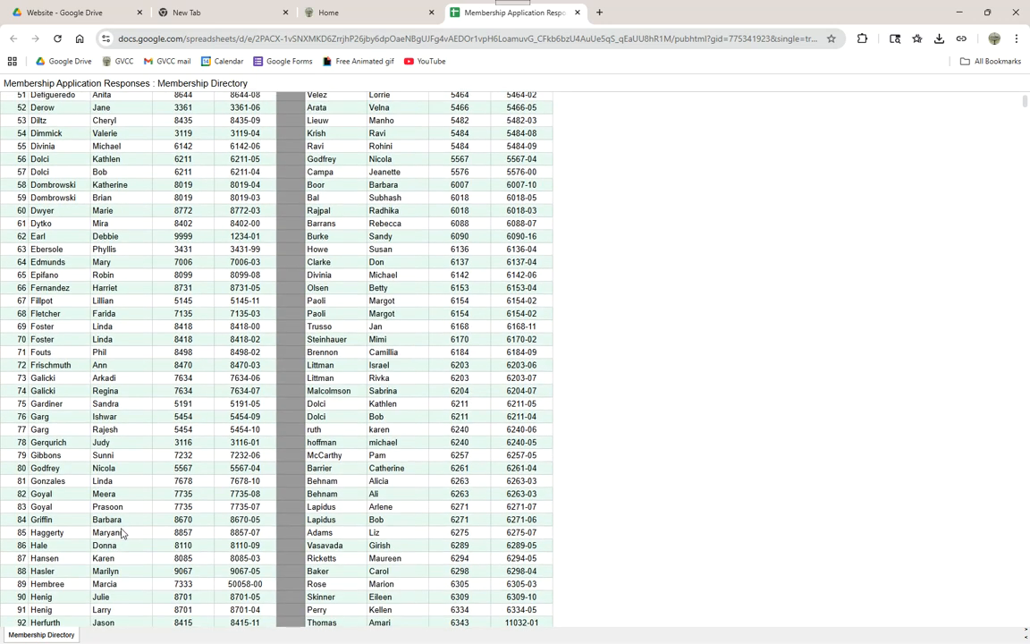
scroll(122, 533, down, 5)
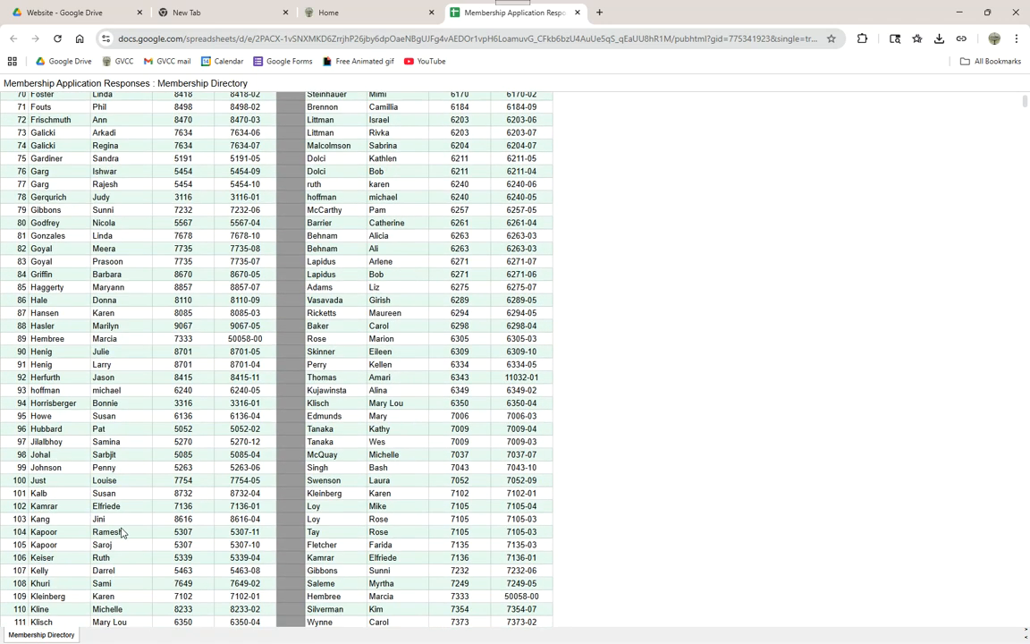
scroll(122, 533, down, 6)
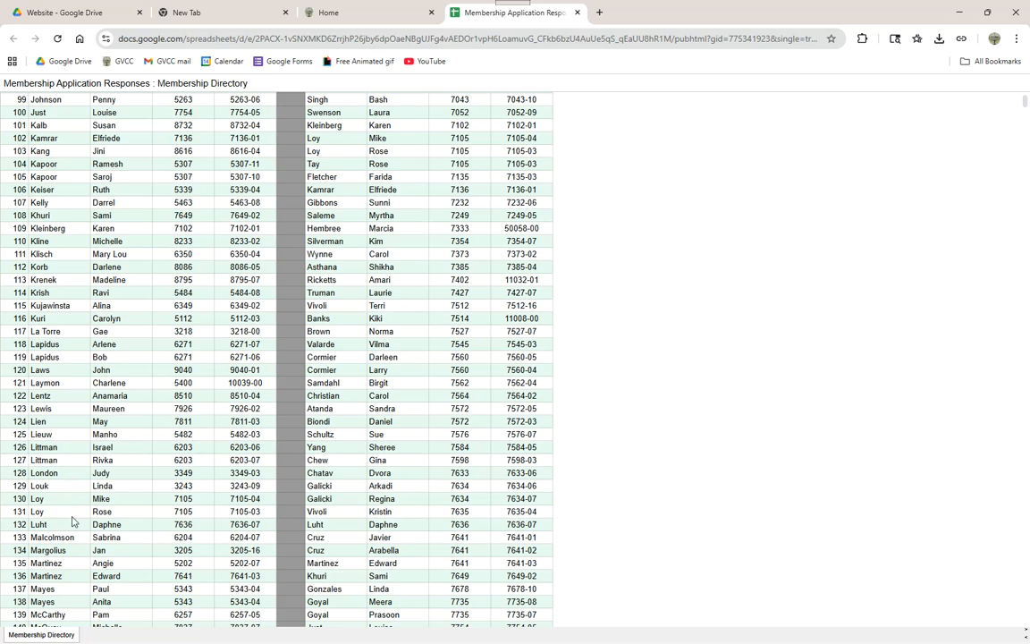
scroll(74, 529, down, 1)
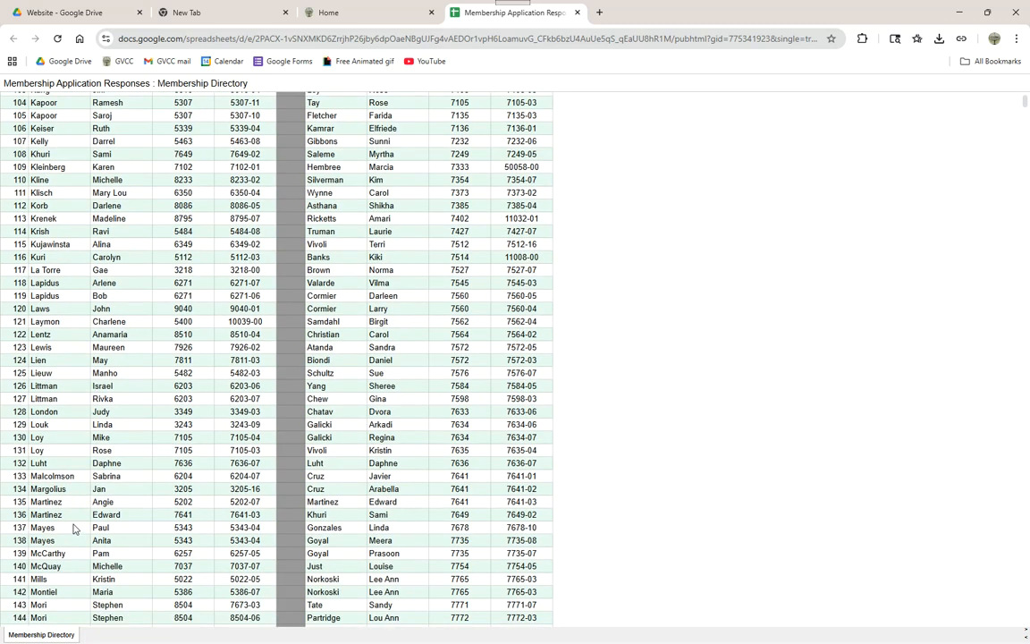
scroll(193, 407, up, 3)
scroll(193, 407, up, 15)
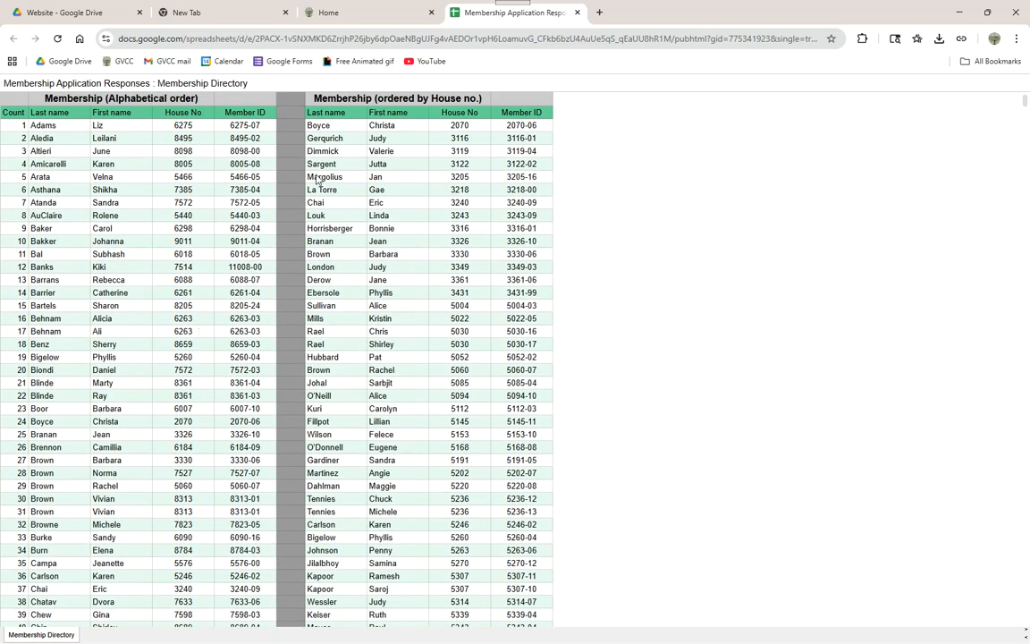
Return to the club site and review the 2025 Club Events listing on the Events page
click(318, 14)
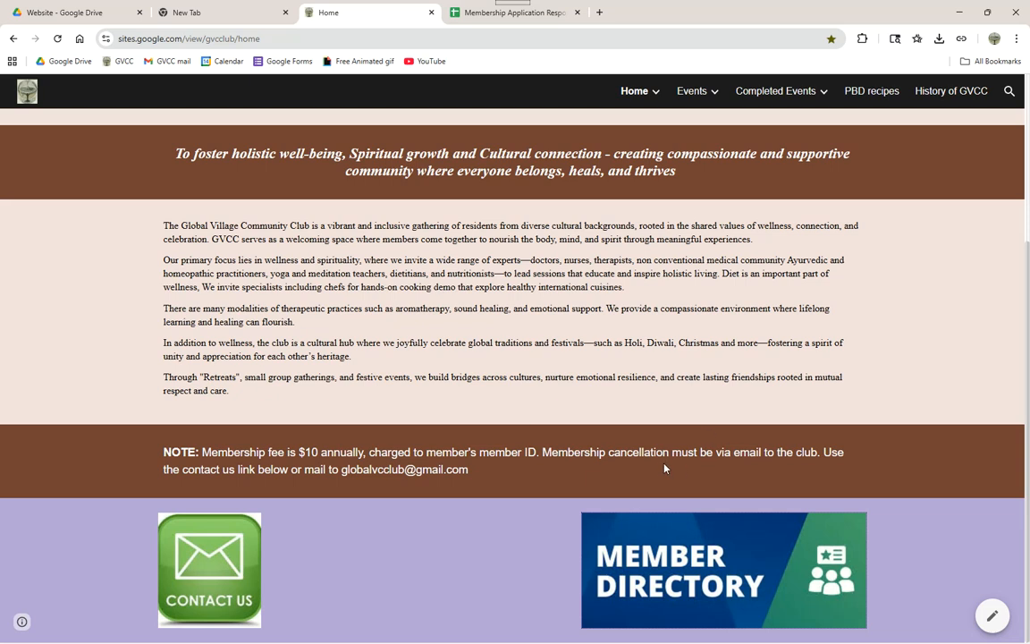
scroll(651, 447, up, 2)
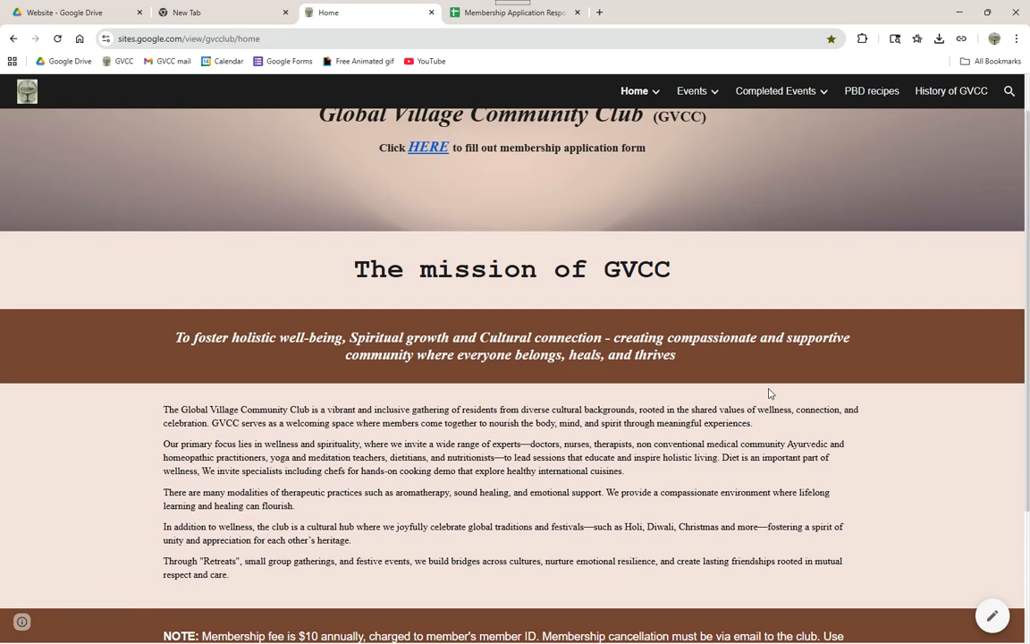
scroll(402, 333, up, 1)
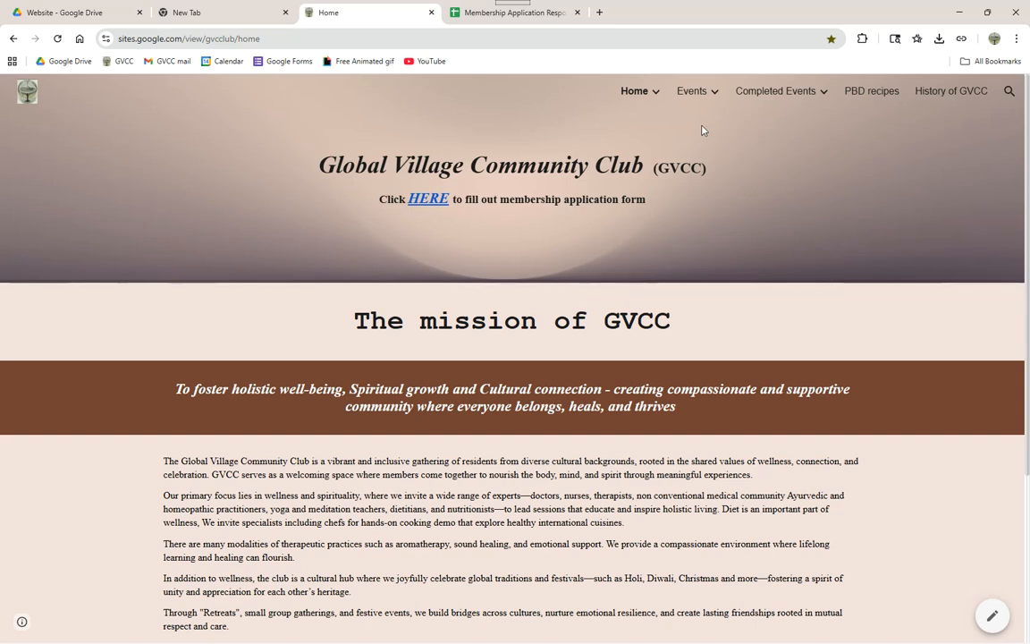
mouse_move(749, 102)
click(691, 90)
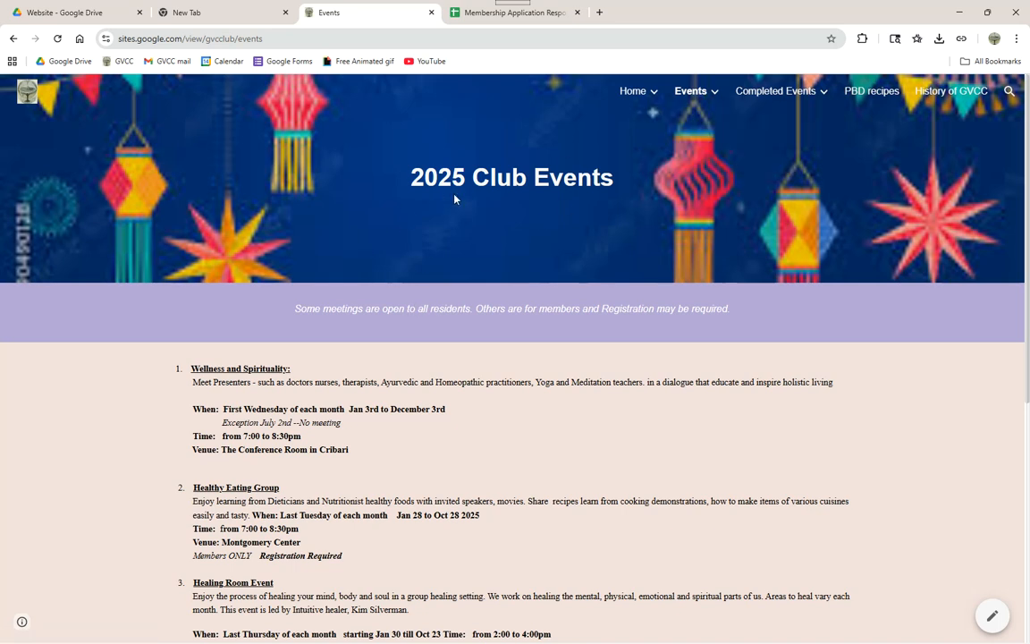
scroll(297, 414, down, 5)
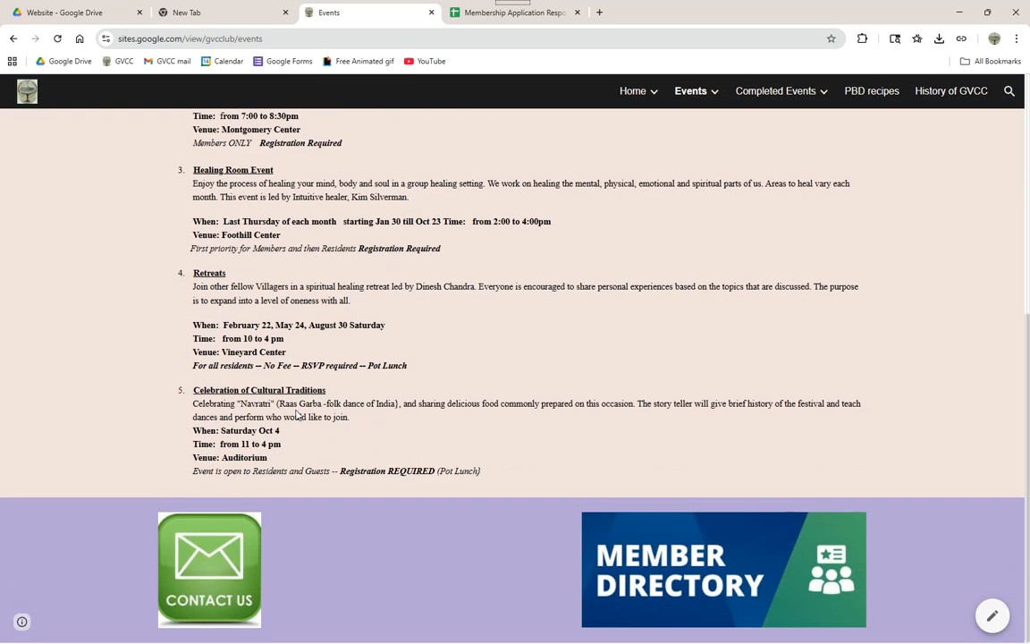
scroll(298, 414, up, 4)
scroll(300, 404, down, 4)
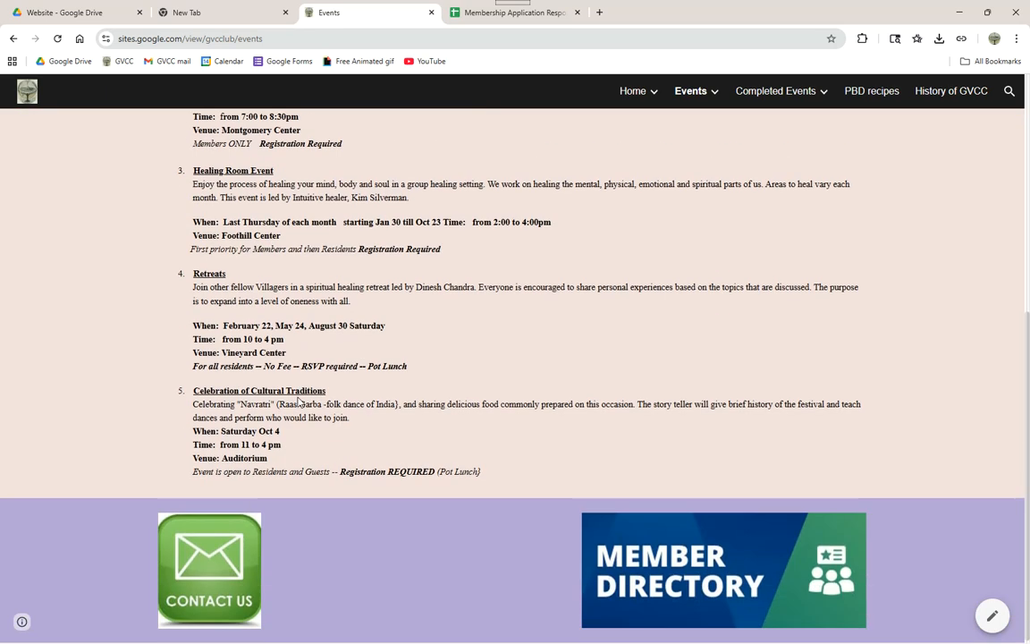
Look back over the numbered event descriptions on the 2025 Club Events page, including their dates, venues and registration notes
scroll(301, 401, up, 3)
scroll(478, 345, down, 3)
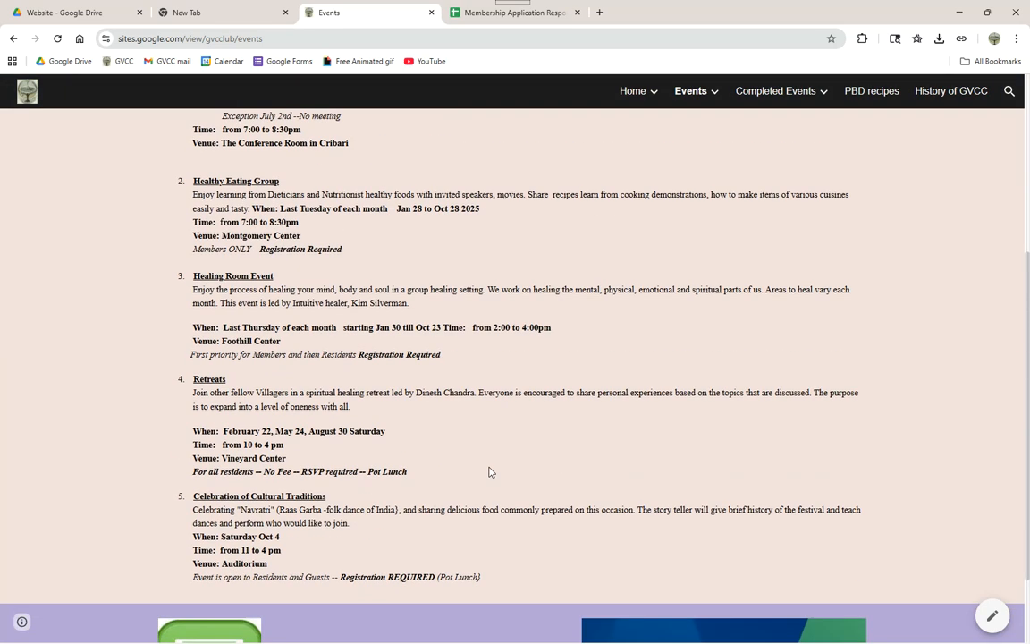
scroll(555, 549, up, 5)
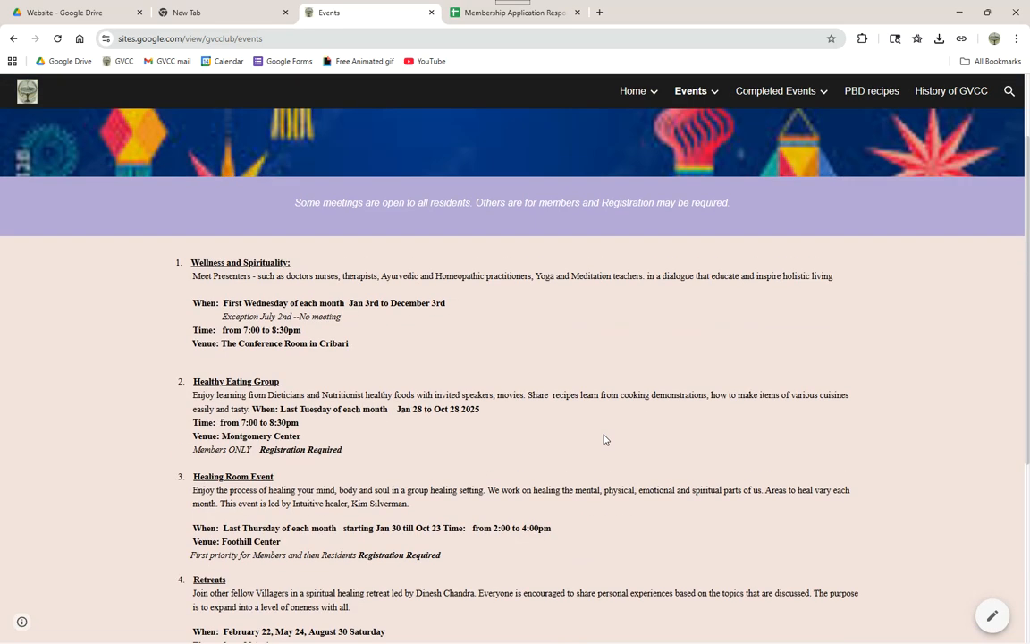
Open the Wellness & Spirituality event page and review its speaker introduction, Ayurveda presentation text and registration details
mouse_move(732, 98)
mouse_move(693, 92)
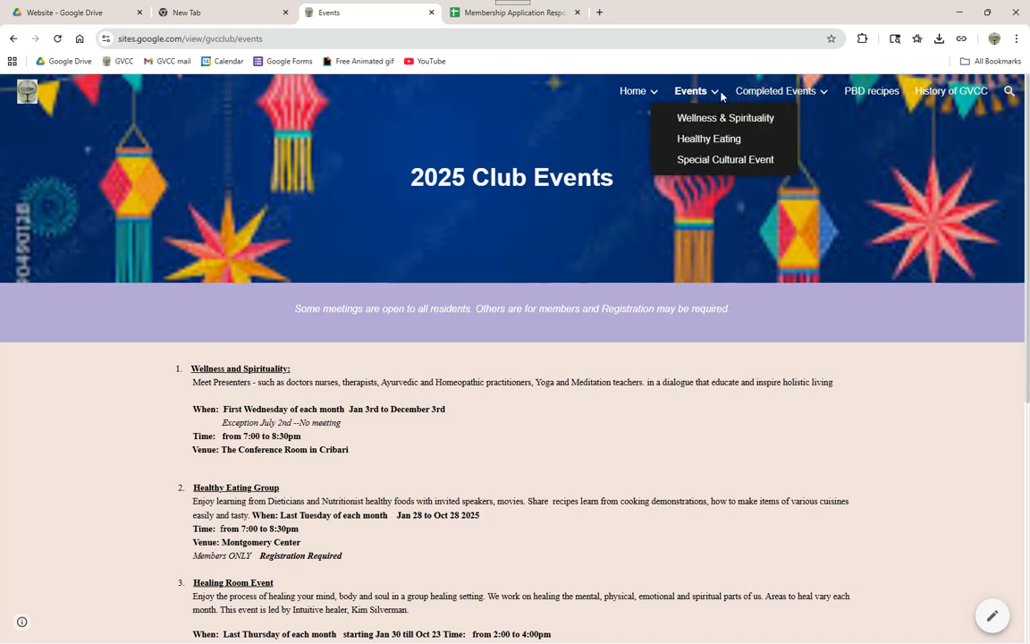
click(709, 121)
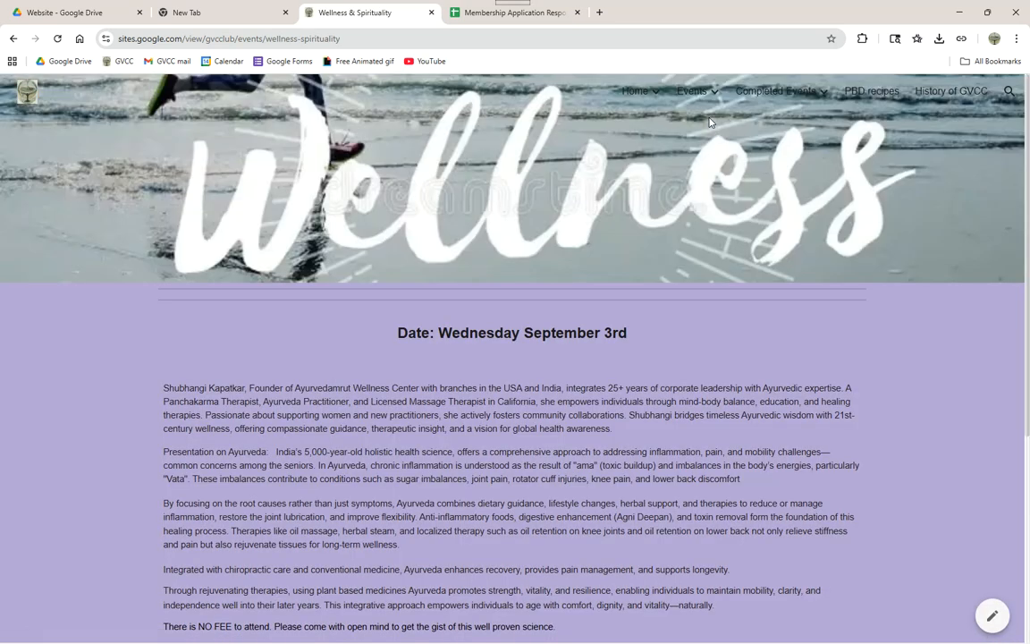
scroll(517, 375, down, 4)
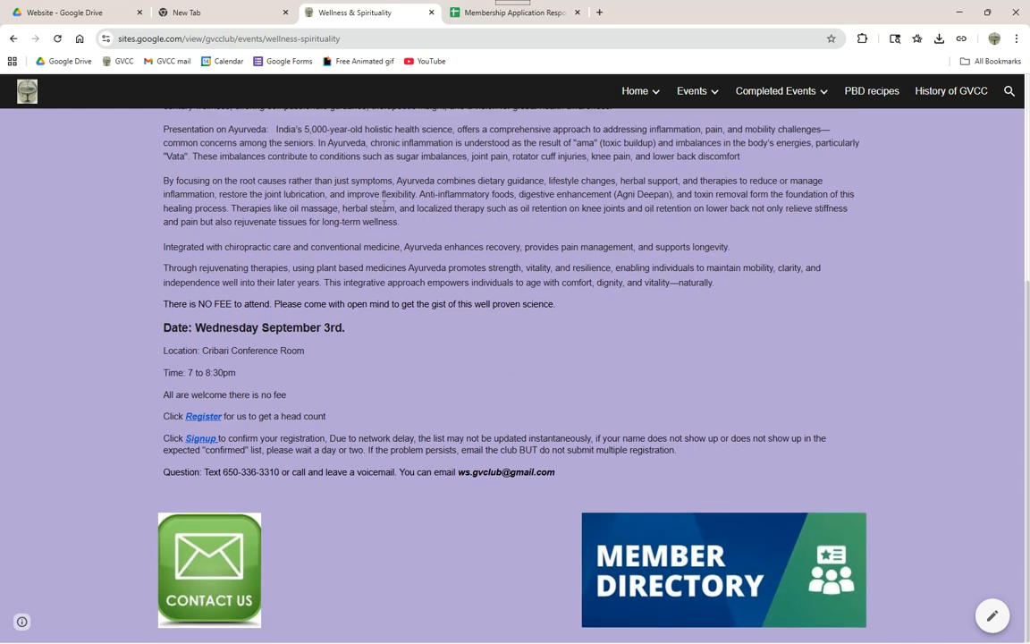
scroll(385, 204, up, 2)
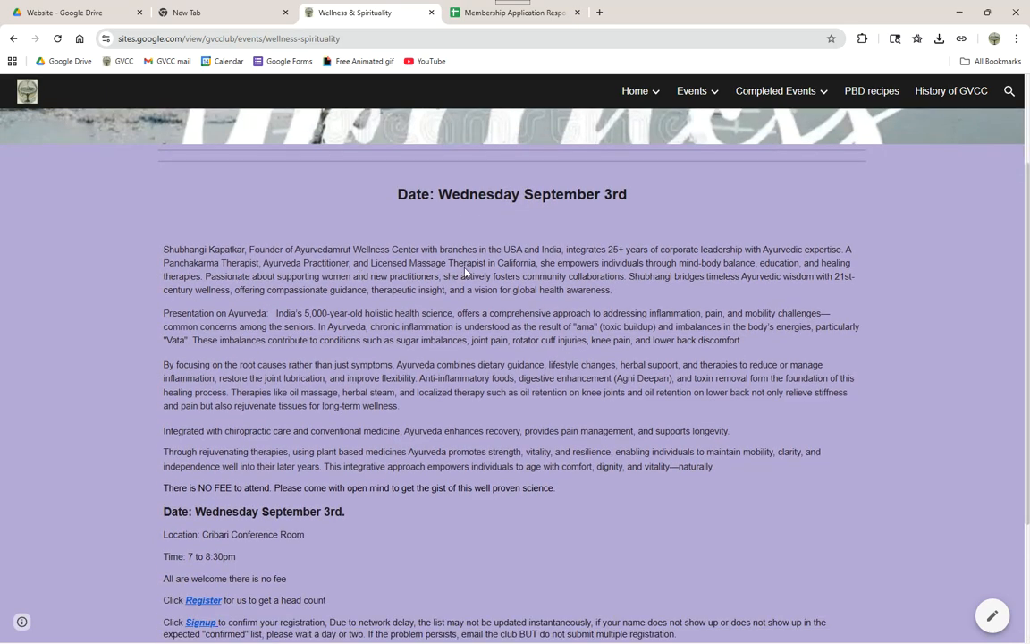
scroll(378, 334, down, 2)
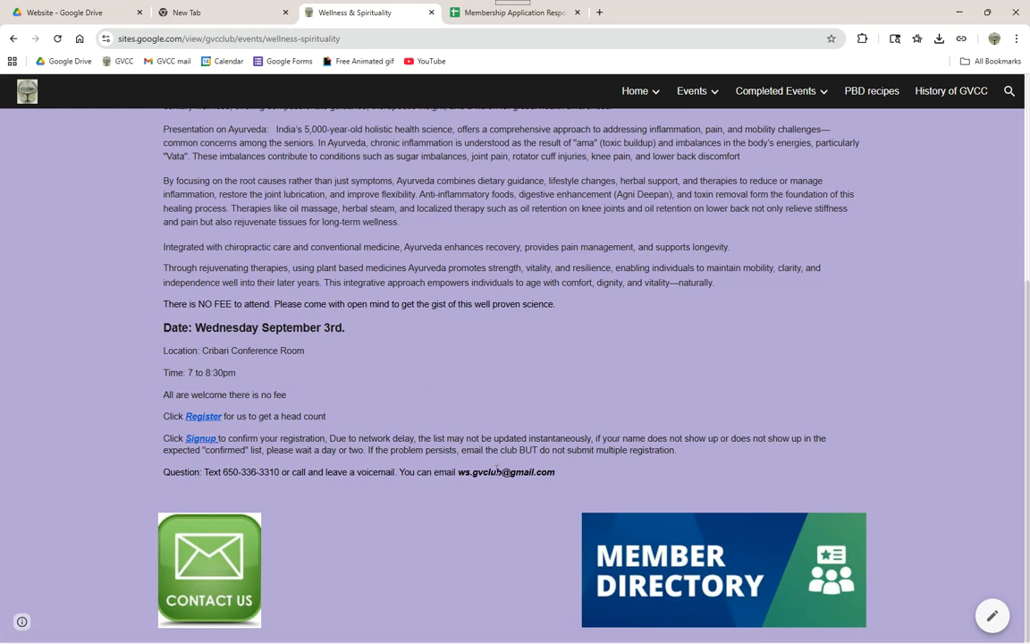
scroll(566, 176, up, 2)
Open the Healthy Eating event page and skim its Winter Calls for Soup flyer and the class description below it
mouse_move(695, 104)
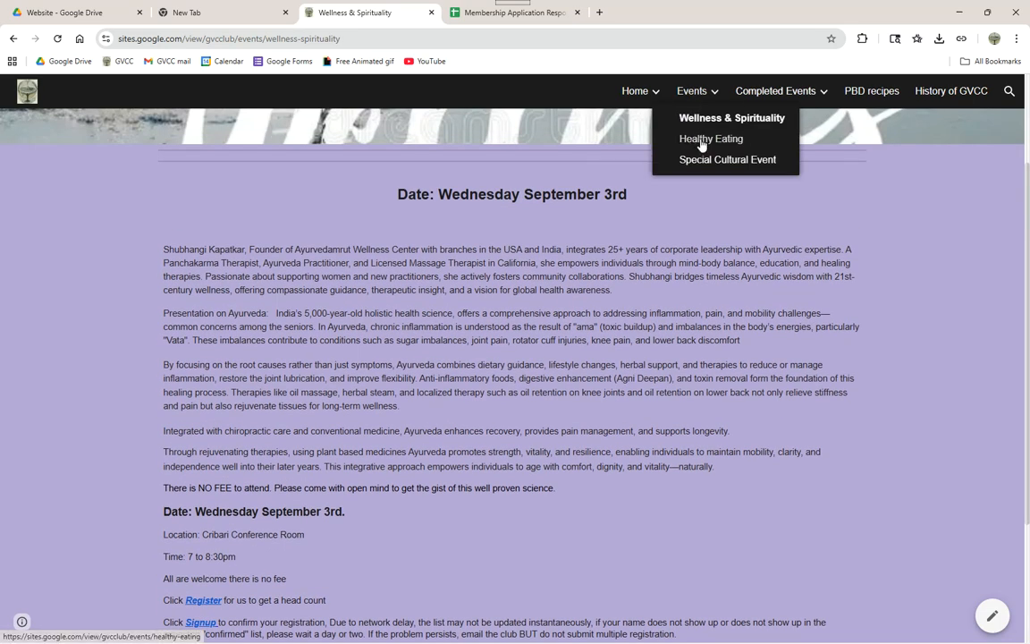
click(701, 143)
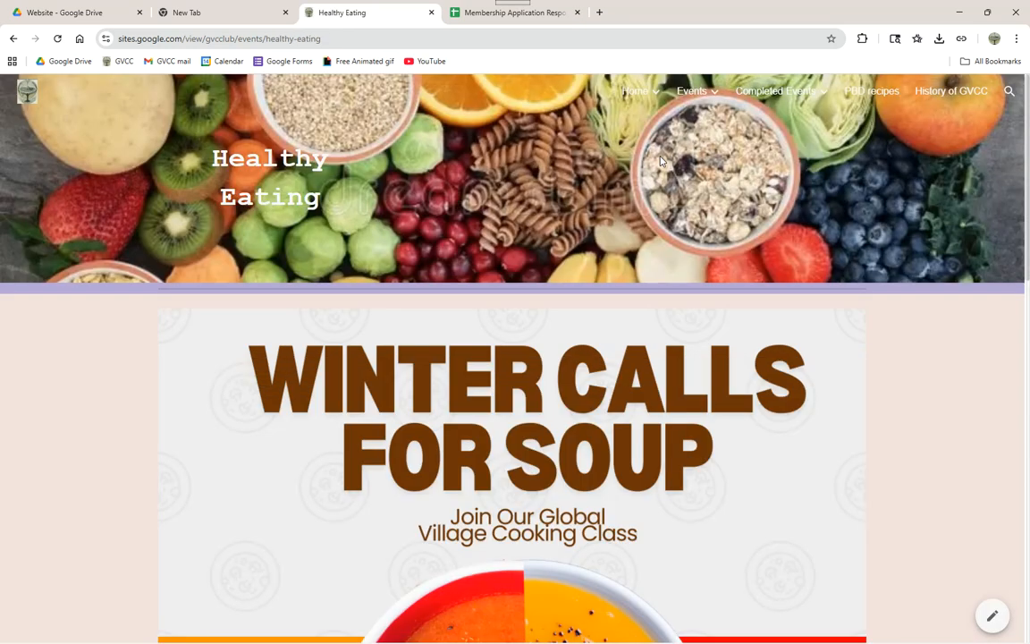
scroll(489, 333, down, 2)
scroll(489, 333, down, 6)
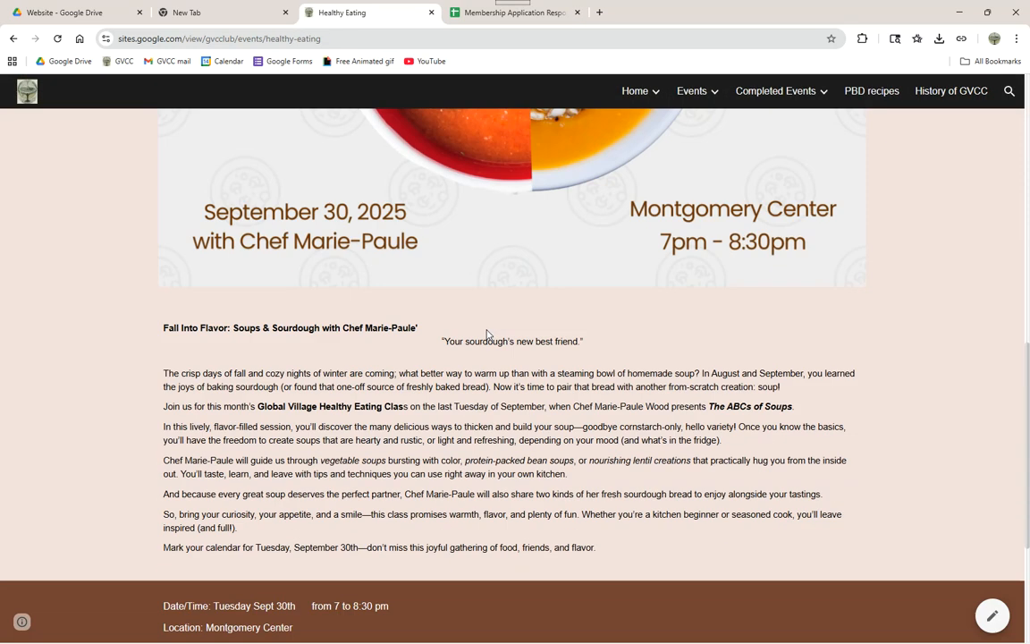
scroll(489, 336, down, 2)
scroll(487, 329, up, 10)
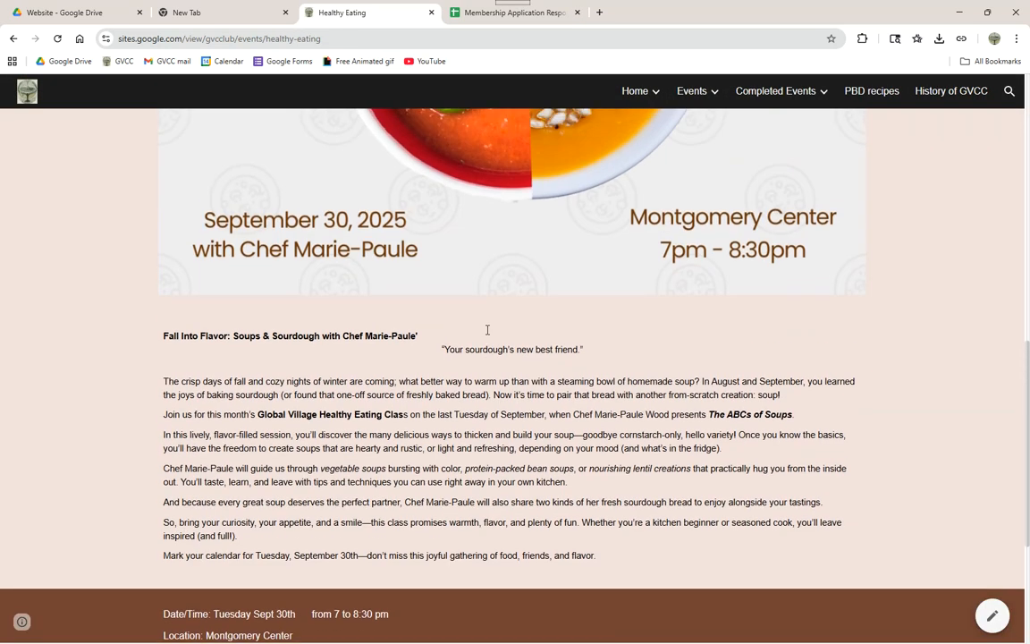
scroll(488, 331, up, 1)
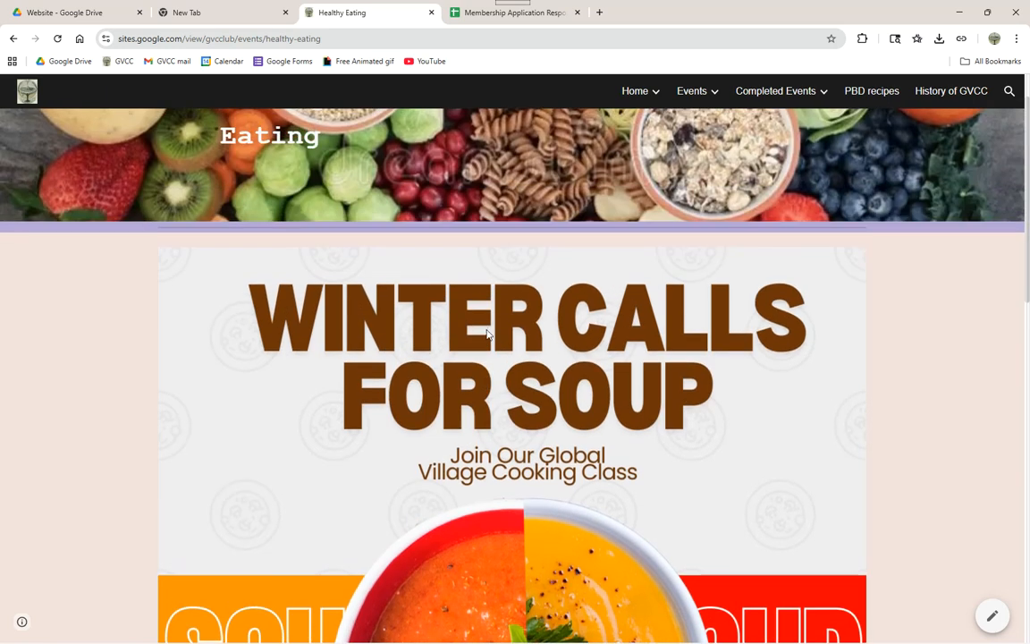
scroll(488, 333, up, 1)
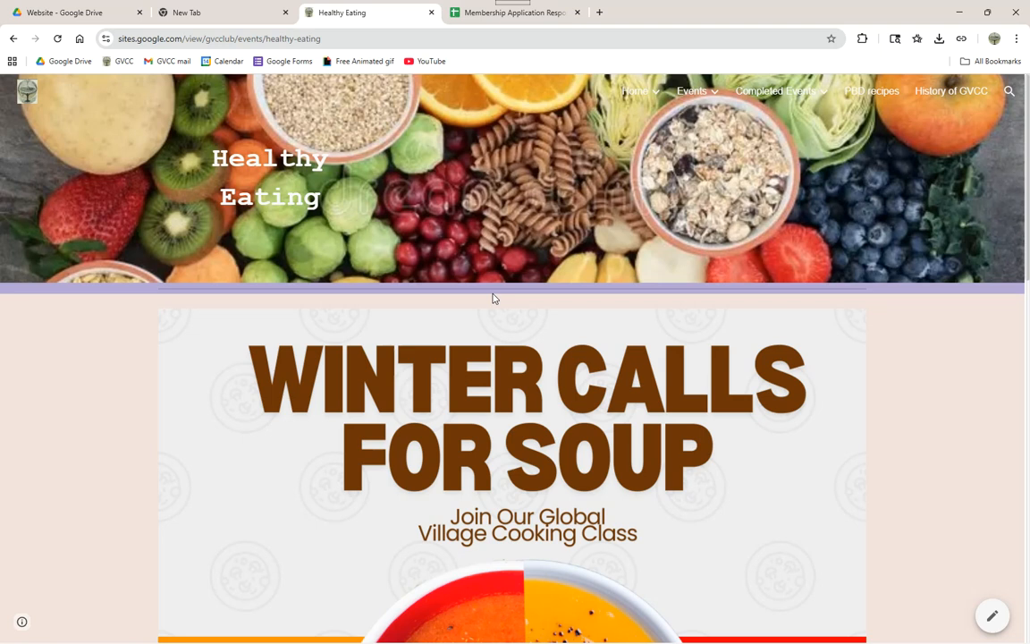
Examine the soup class description together with its date, location, cancellation deadline, cost, and Register and Signup links
scroll(572, 177, down, 6)
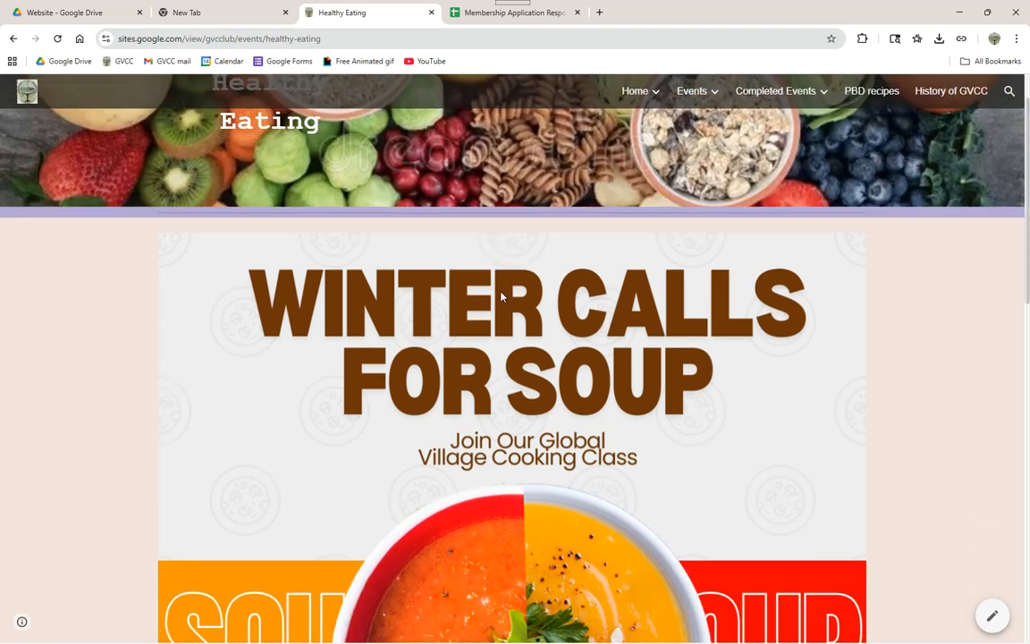
scroll(533, 291, down, 3)
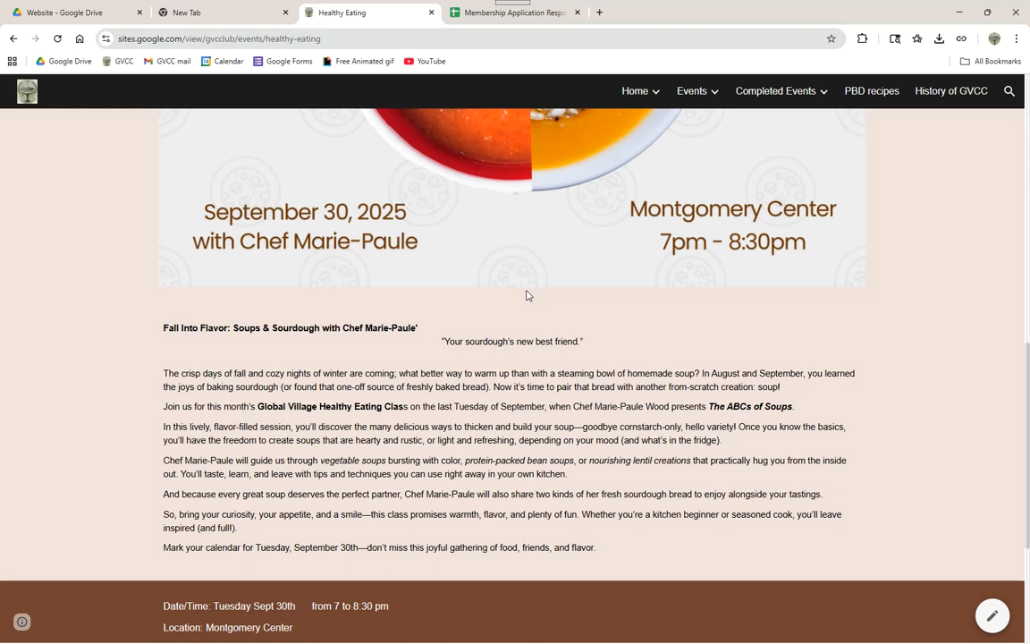
scroll(531, 296, down, 3)
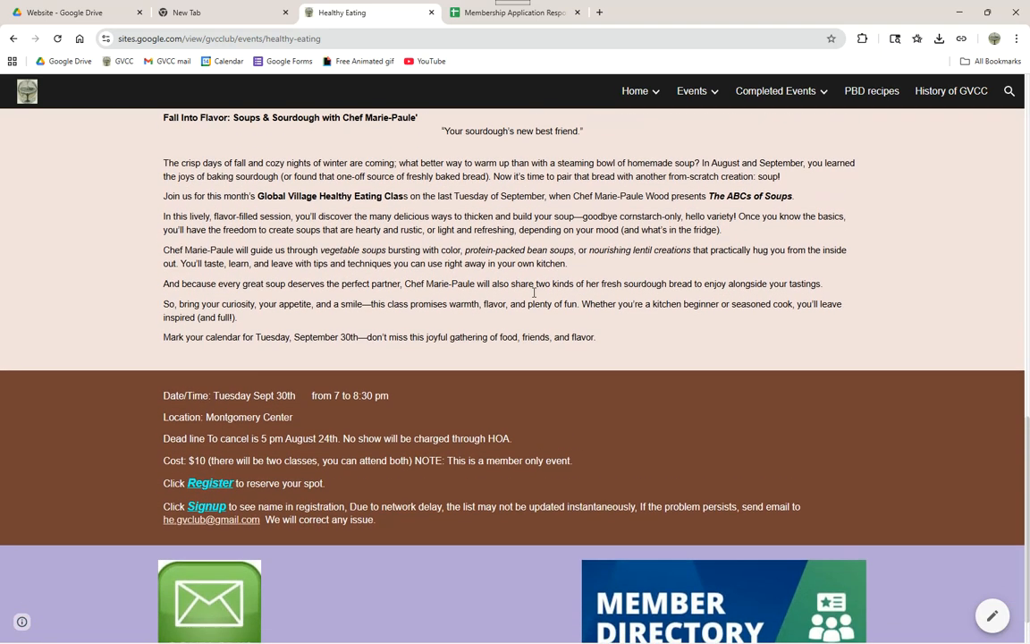
scroll(534, 292, up, 1)
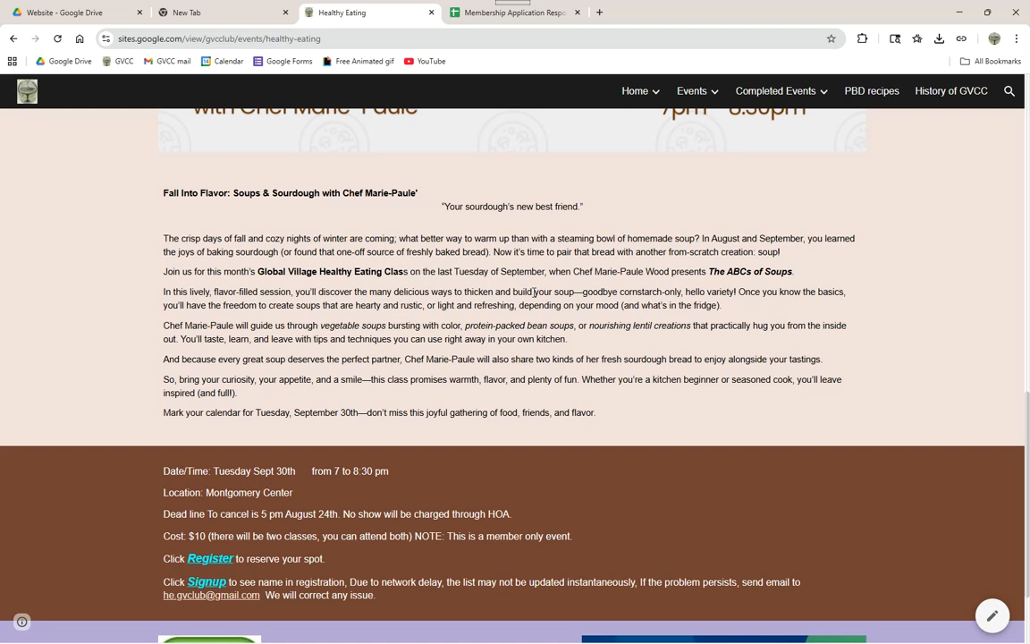
scroll(537, 292, down, 1)
scroll(490, 288, up, 7)
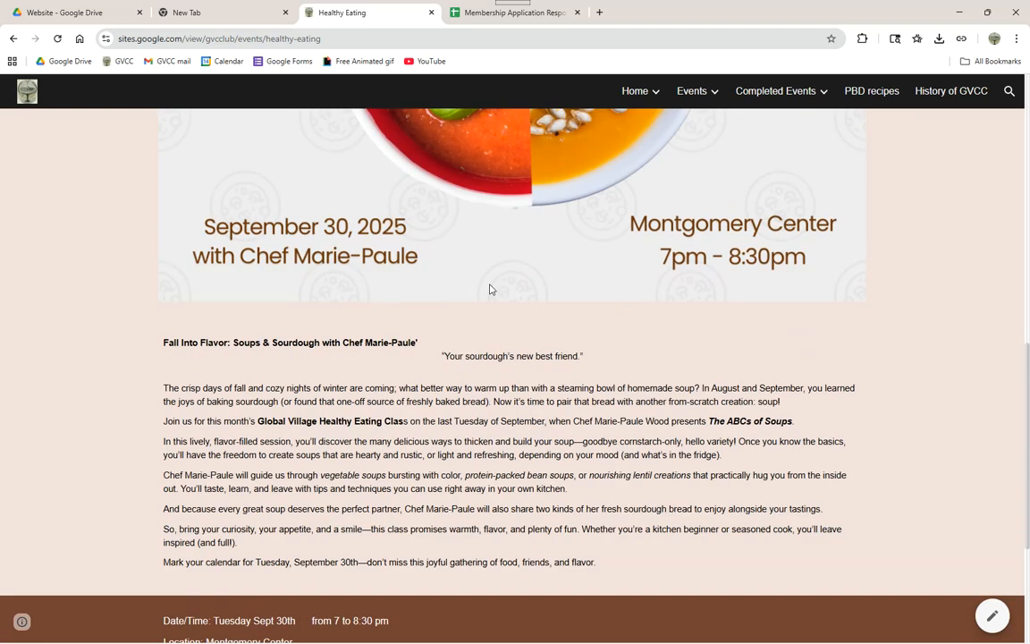
scroll(488, 288, down, 3)
scroll(450, 319, down, 3)
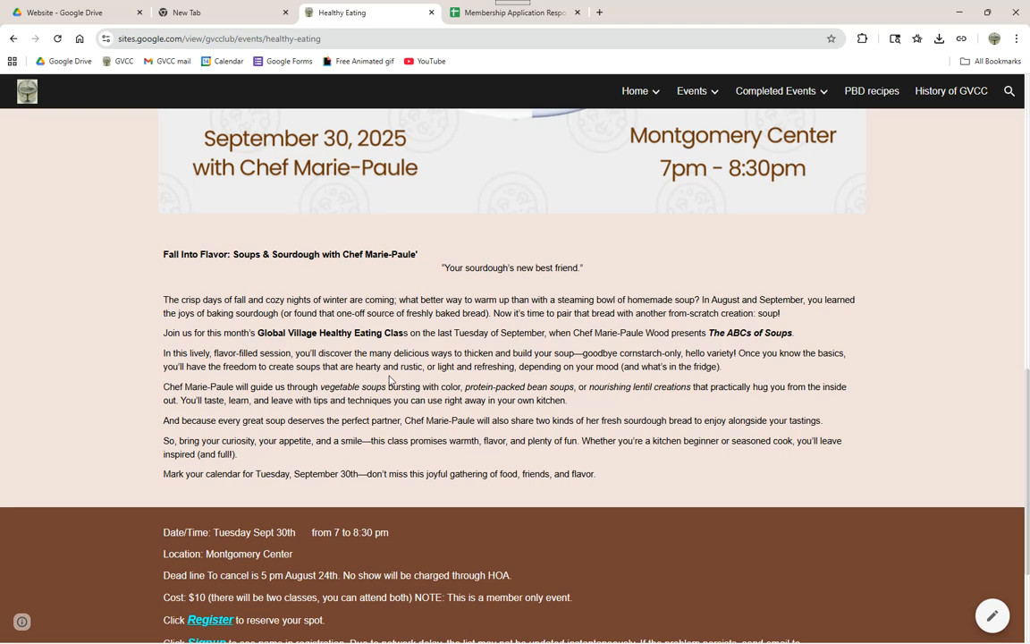
scroll(327, 367, down, 3)
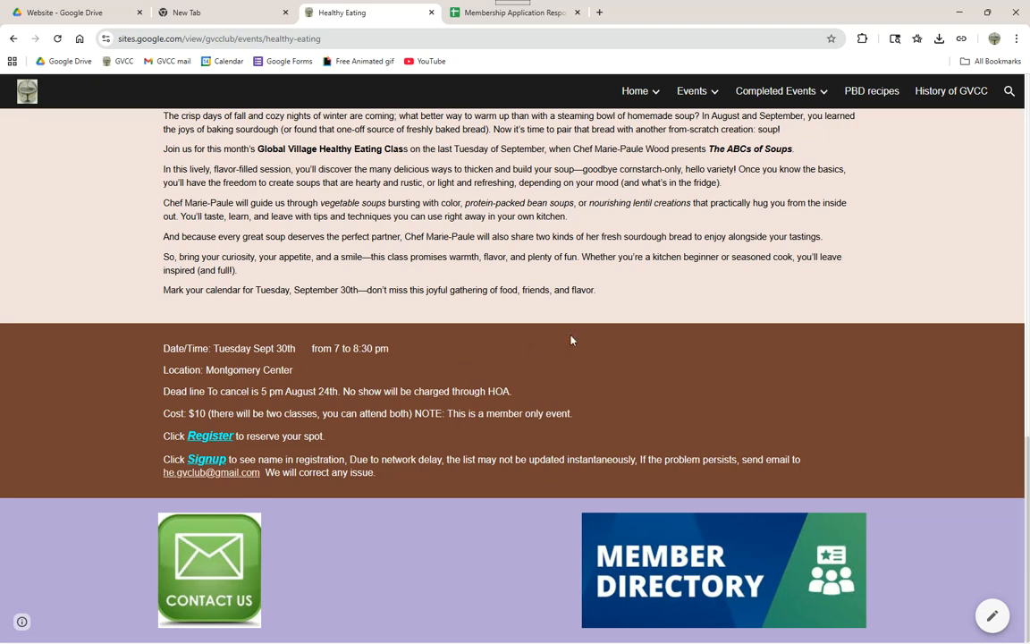
scroll(587, 323, up, 5)
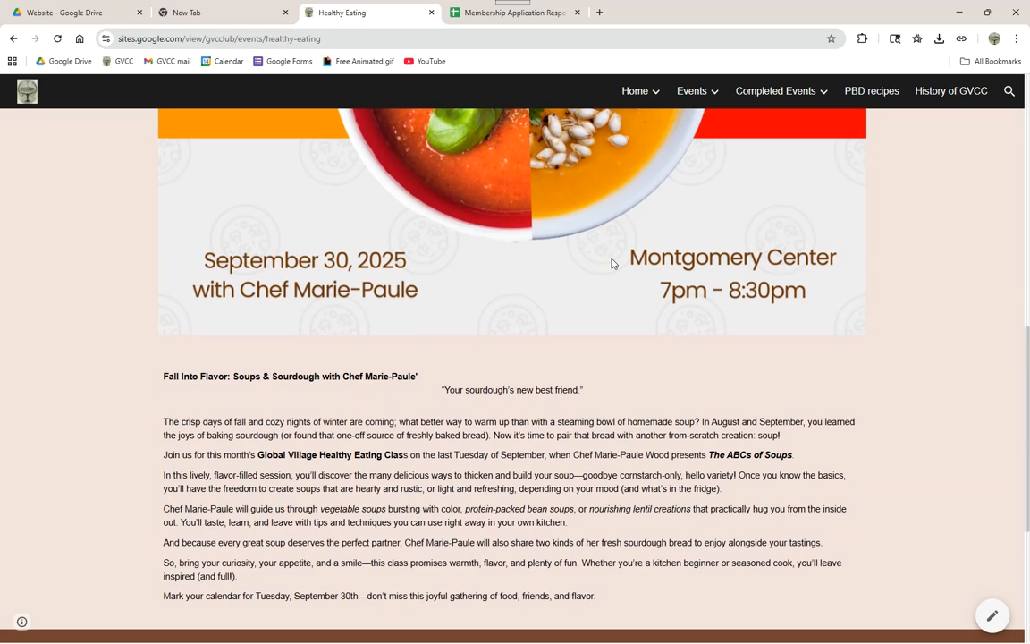
Return to the Wellness & Spirituality page and re-examine its event write-up, fee note, and Register and Signup instructions
mouse_move(717, 103)
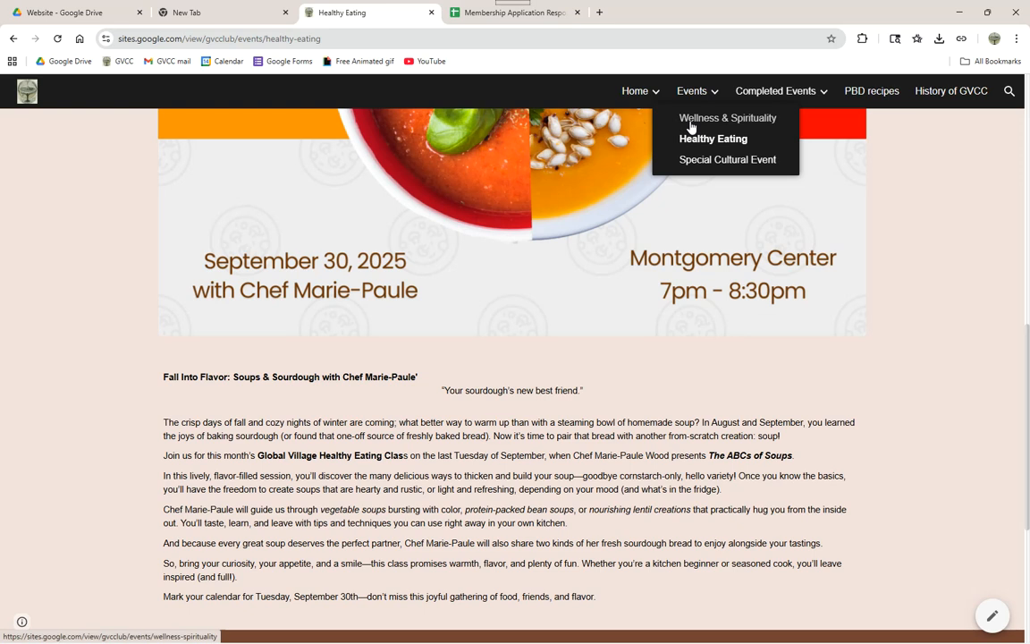
click(691, 125)
scroll(487, 445, down, 4)
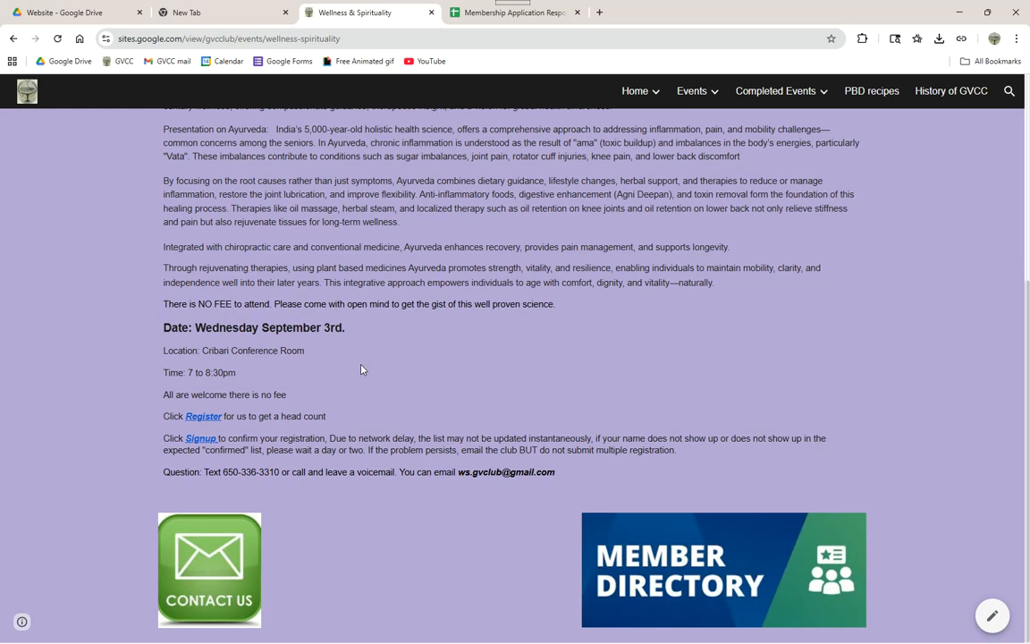
scroll(430, 322, up, 2)
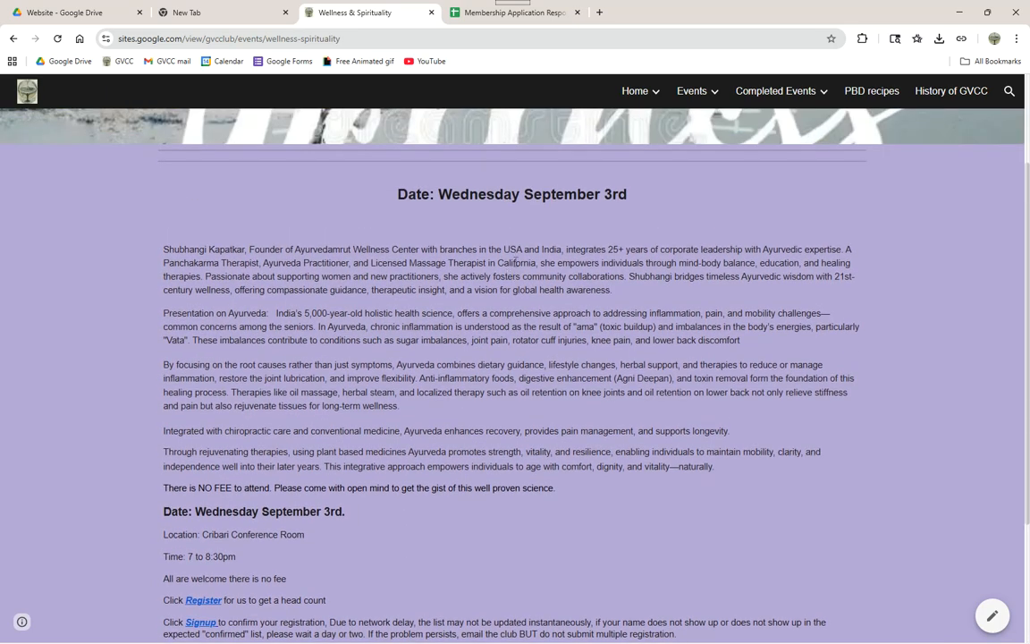
scroll(515, 262, up, 1)
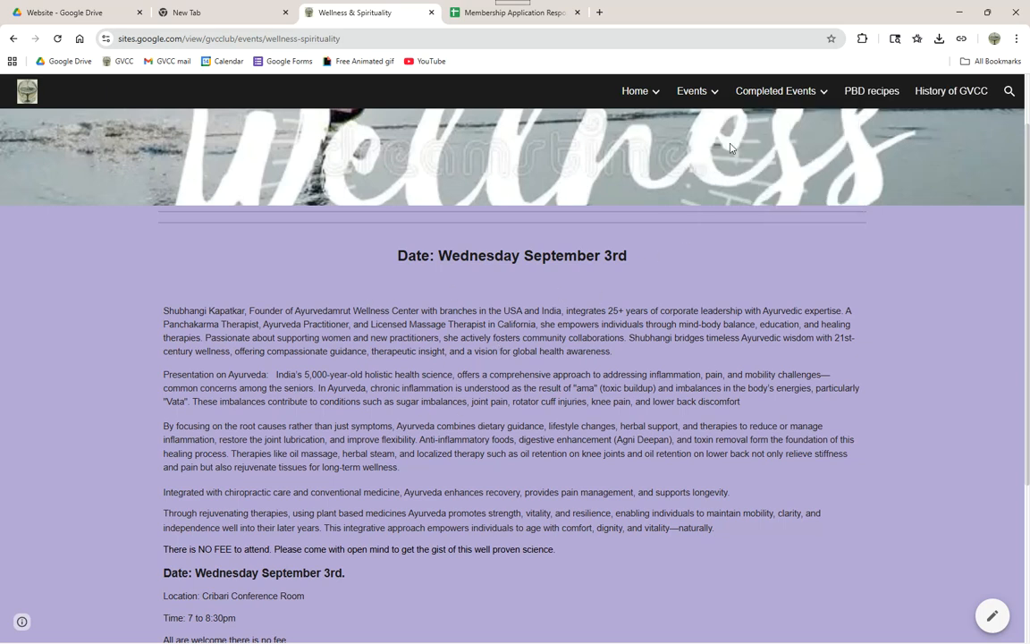
mouse_move(789, 98)
scroll(652, 292, up, 1)
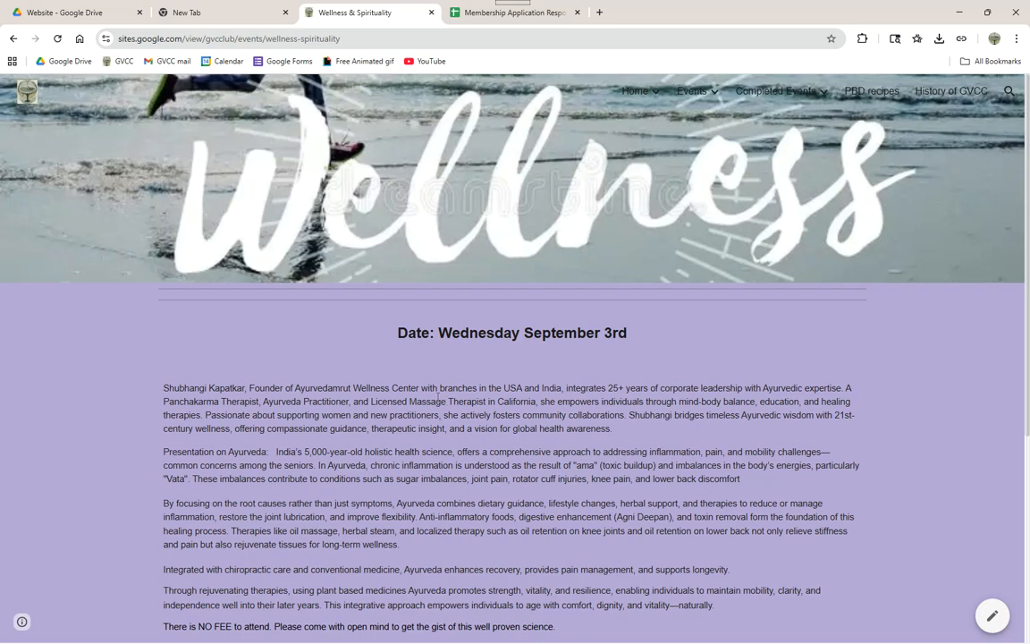
scroll(445, 400, down, 4)
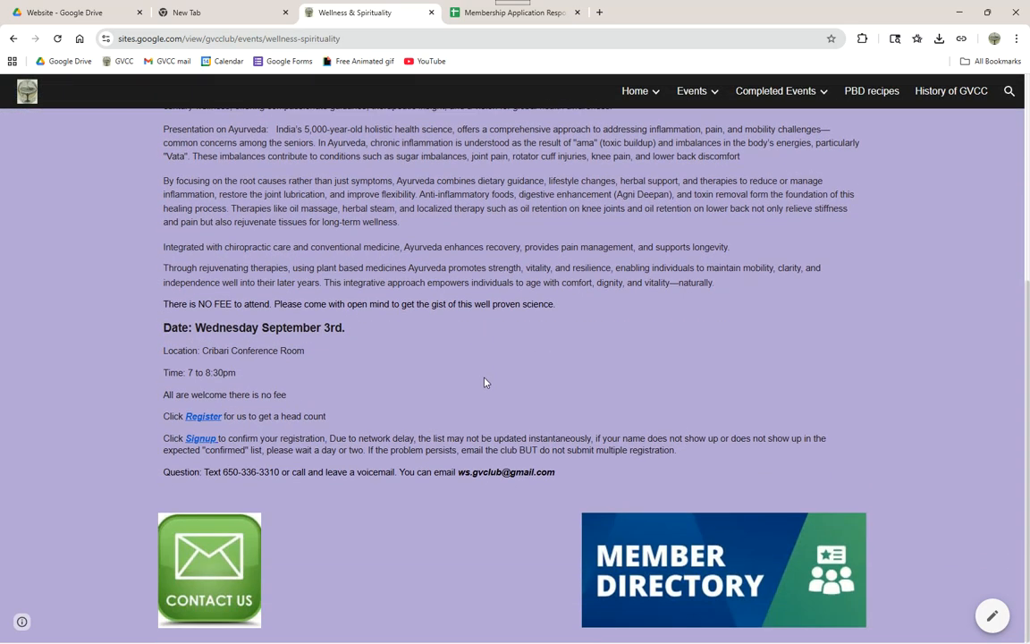
scroll(786, 155, up, 2)
scroll(542, 323, down, 1)
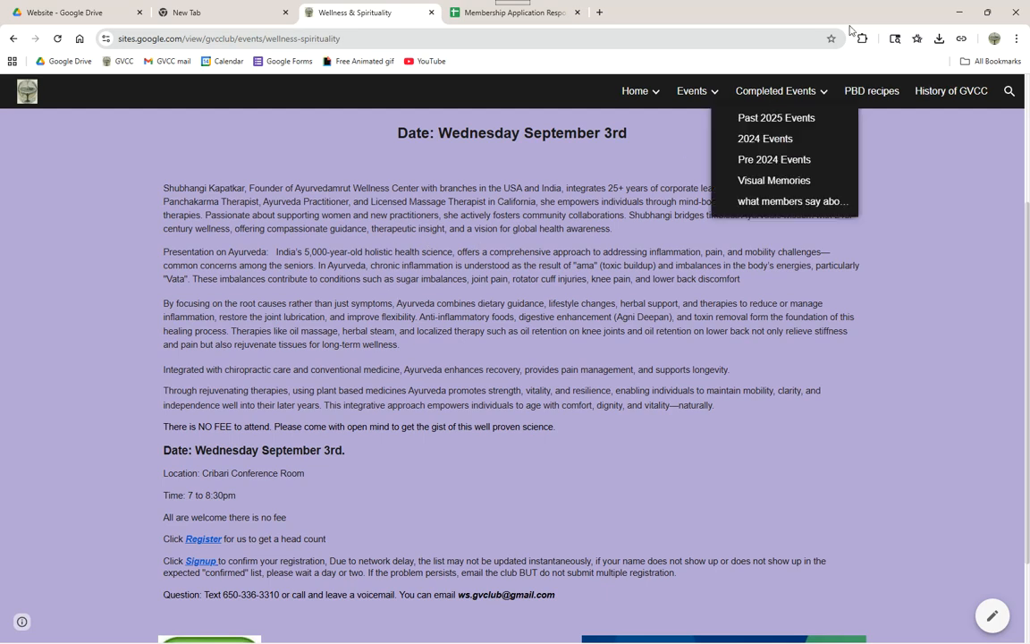
Open the Special Cultural Event page and review the Navratri Festival's introduction, program highlights, and cultural program and lunch registration sections
mouse_move(693, 92)
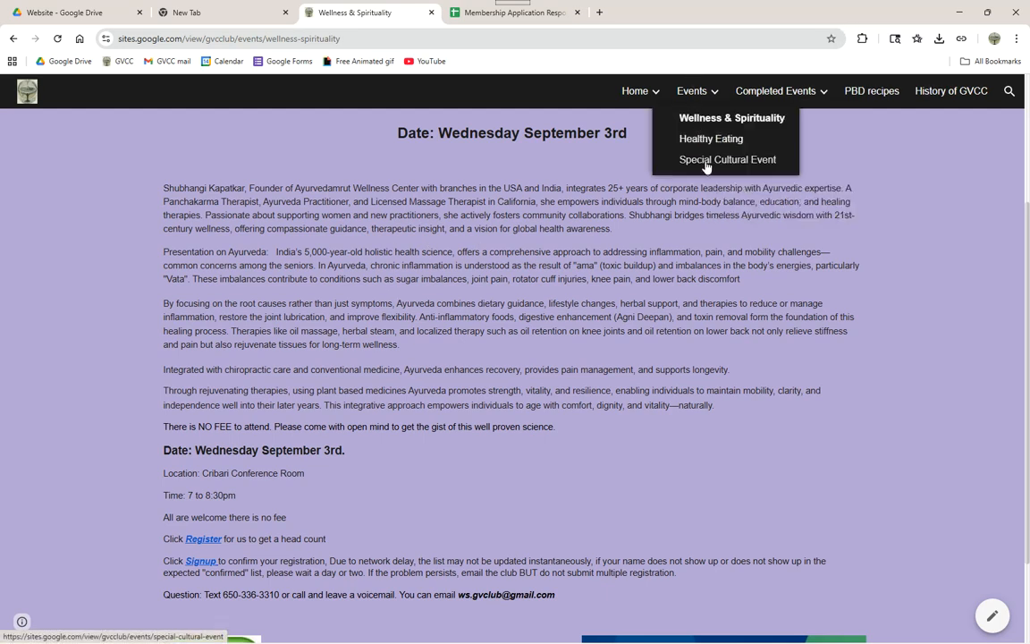
scroll(515, 259, down, 3)
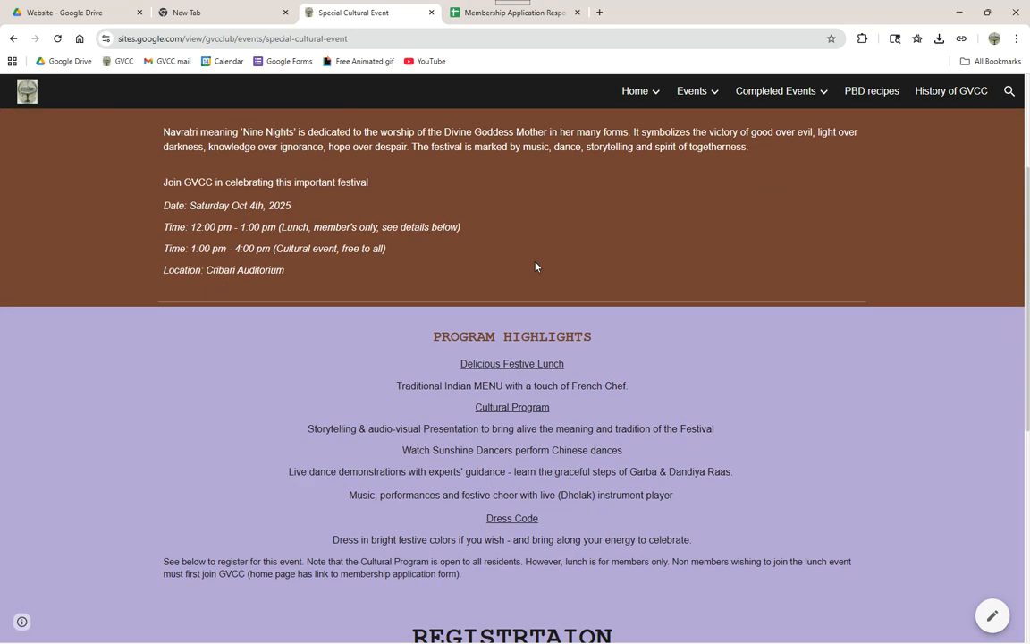
scroll(535, 266, down, 3)
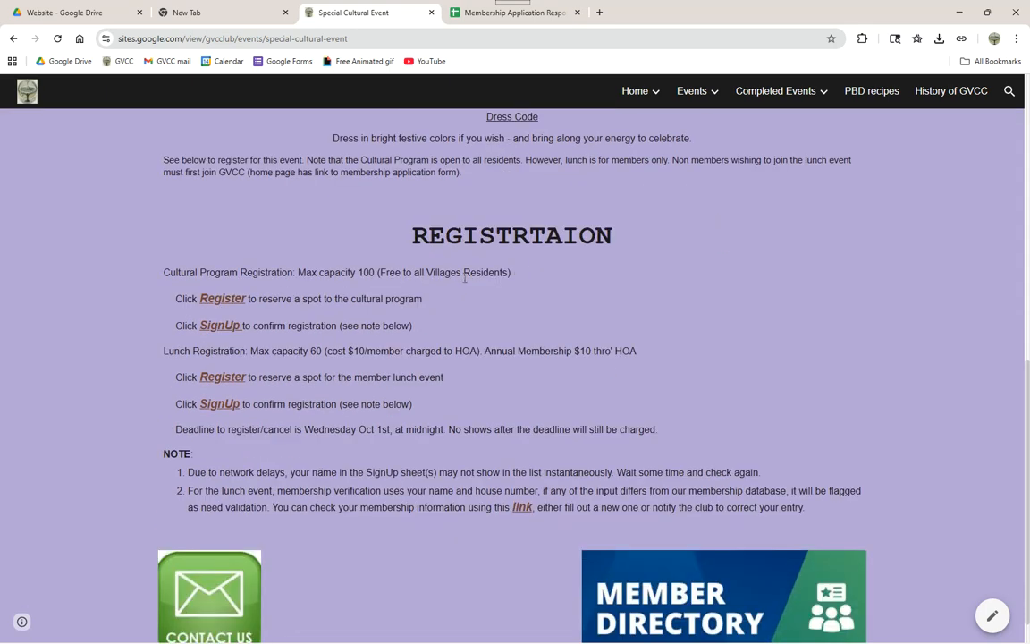
scroll(505, 235, up, 3)
scroll(505, 235, up, 3)
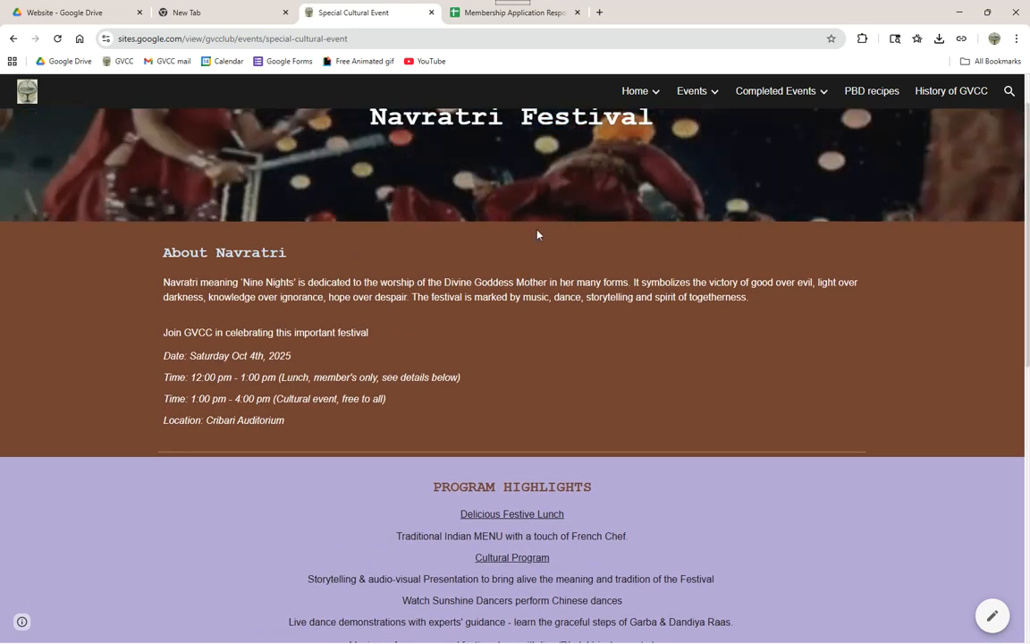
scroll(587, 223, up, 1)
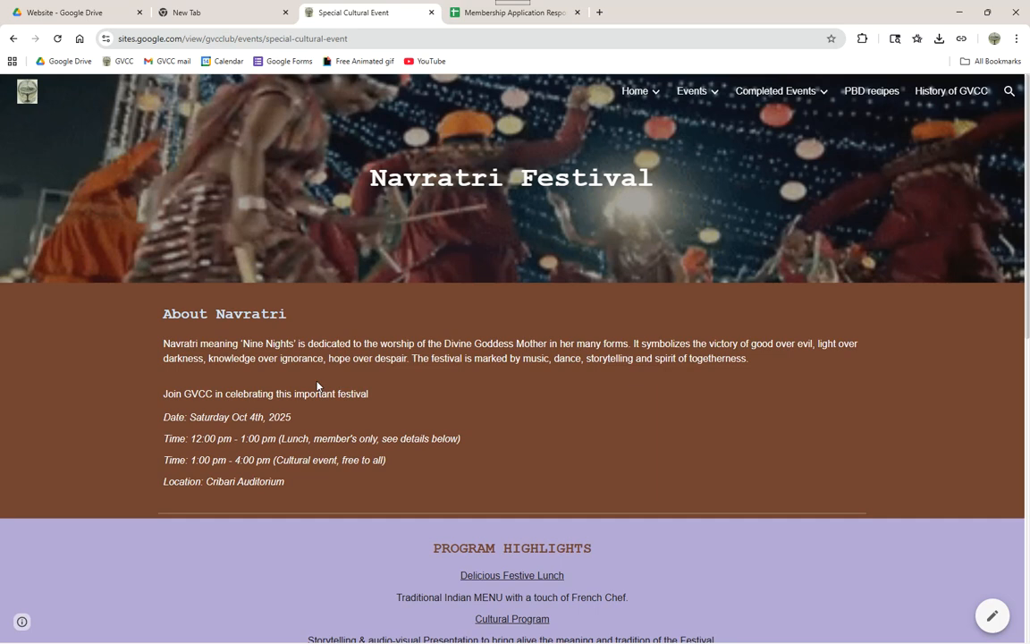
scroll(372, 338, down, 4)
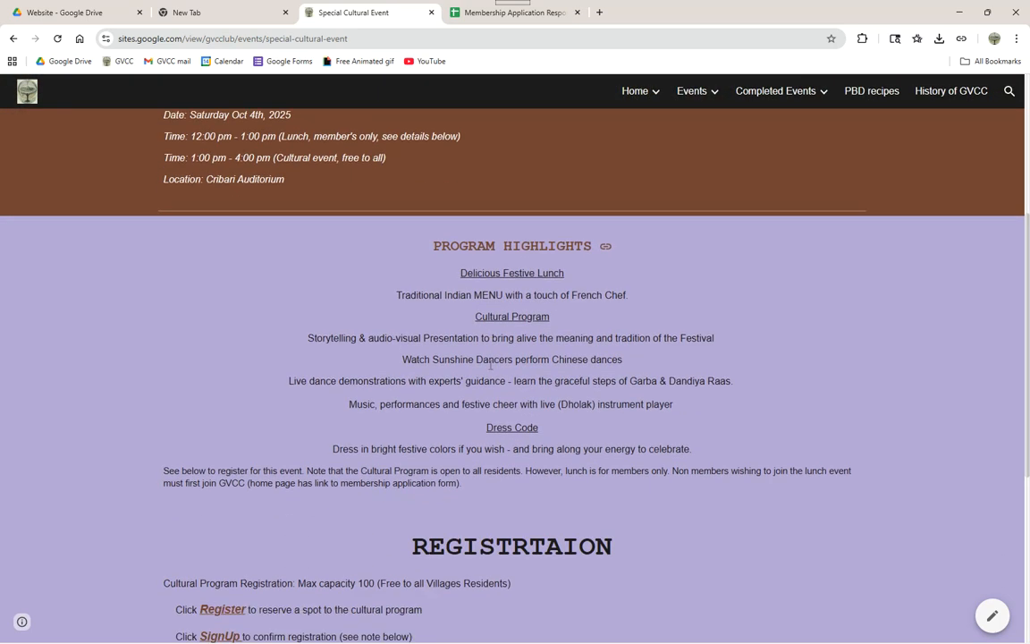
scroll(490, 363, down, 3)
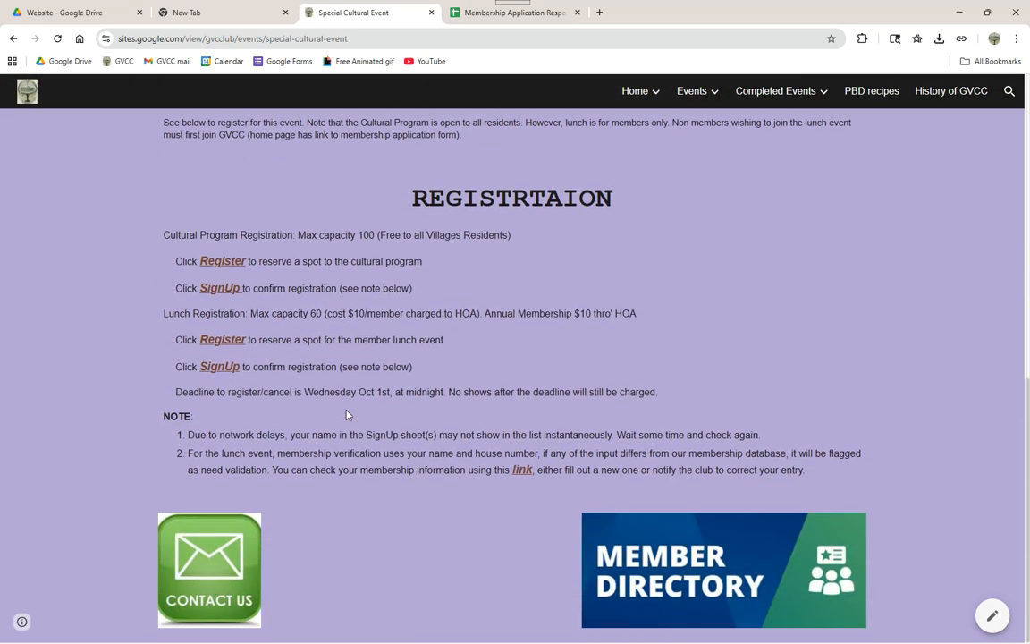
Examine the Navratri Festival's date, times, location, program highlights and dress code together with the cultural program and lunch registration instructions
scroll(367, 399, up, 1)
scroll(367, 399, up, 4)
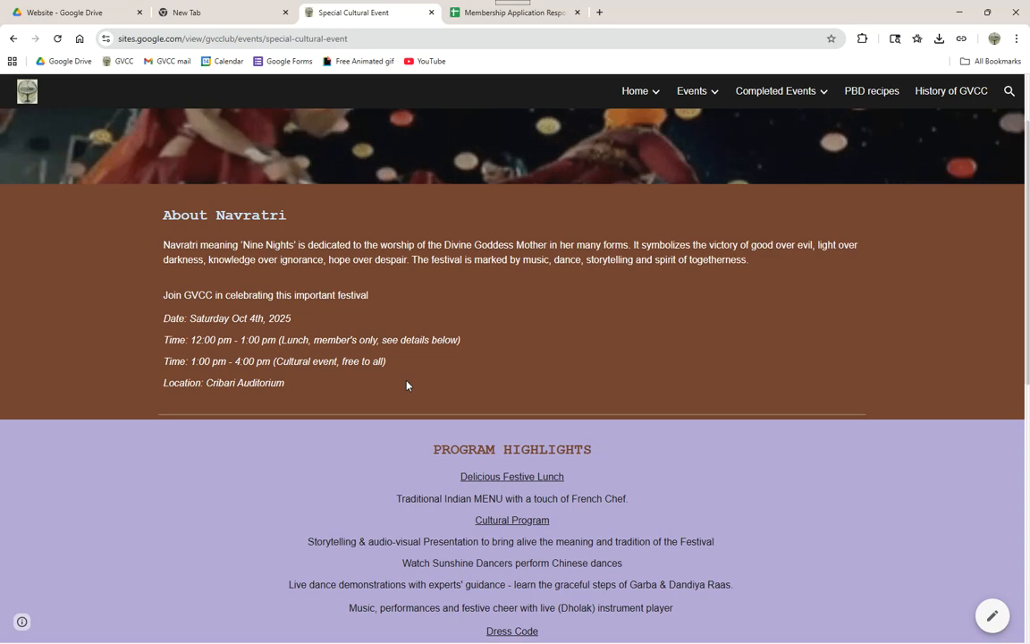
scroll(408, 384, down, 2)
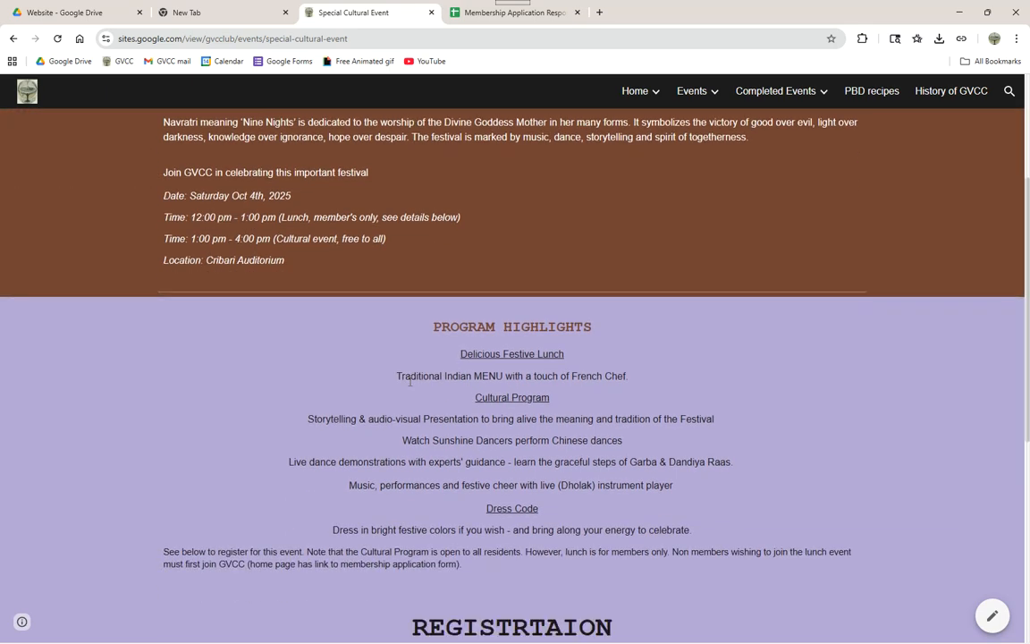
scroll(421, 338, down, 2)
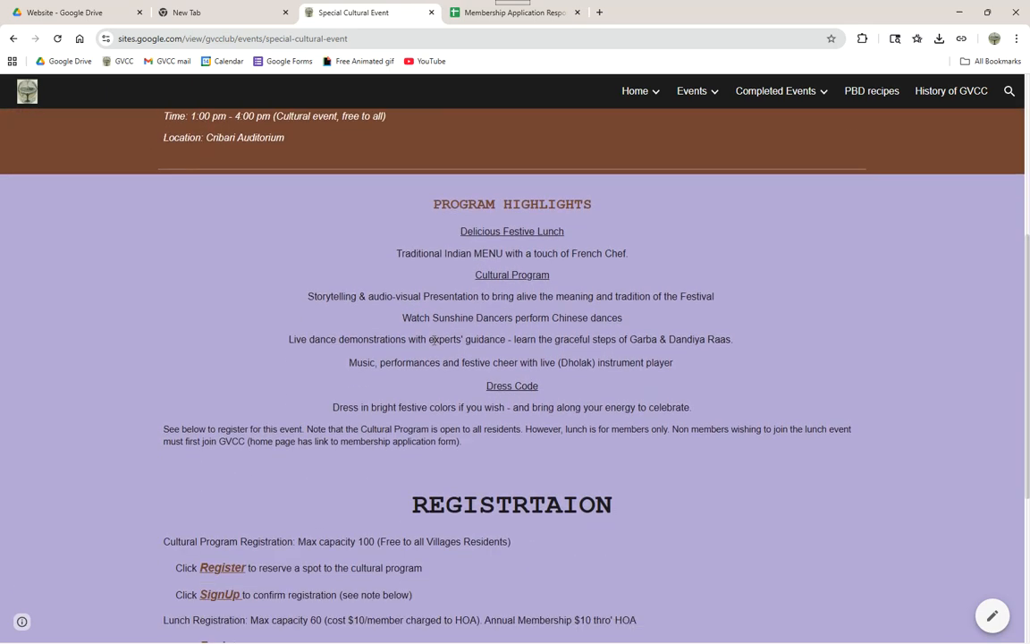
scroll(440, 344, down, 1)
scroll(443, 343, up, 2)
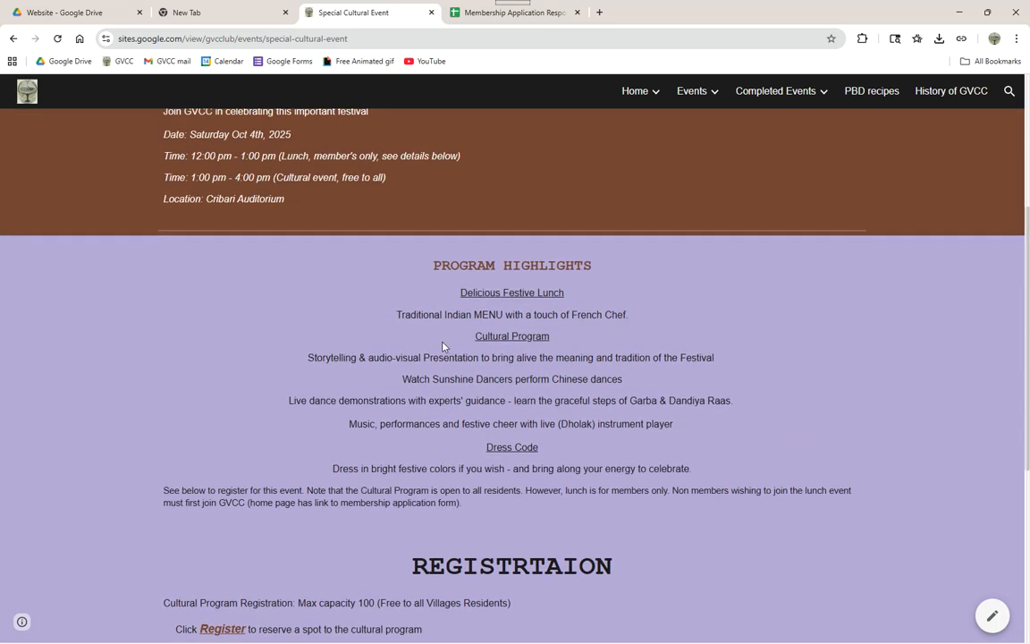
scroll(442, 347, down, 5)
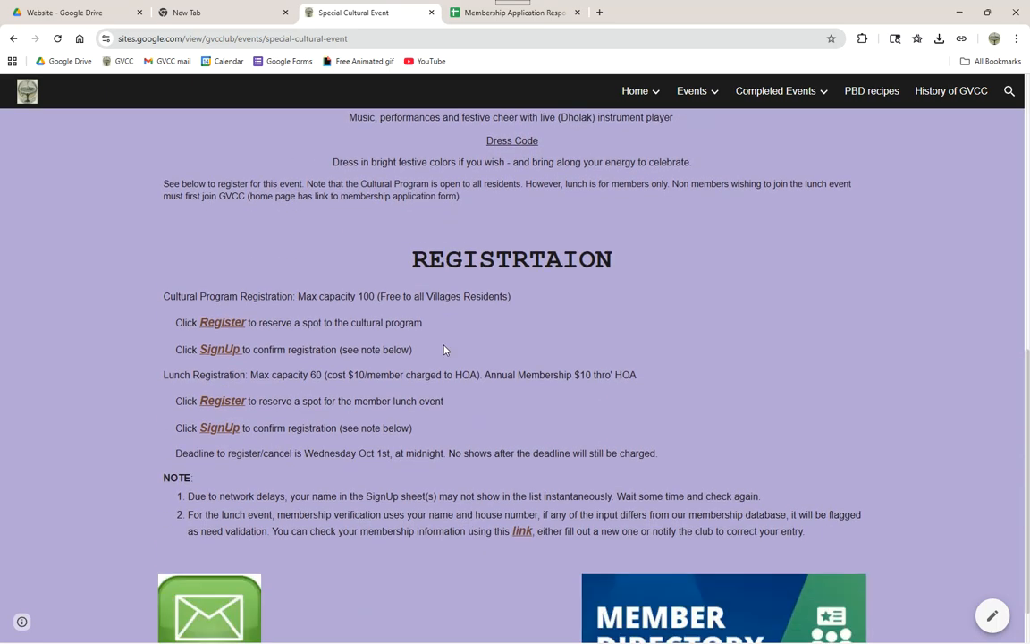
scroll(390, 235, up, 7)
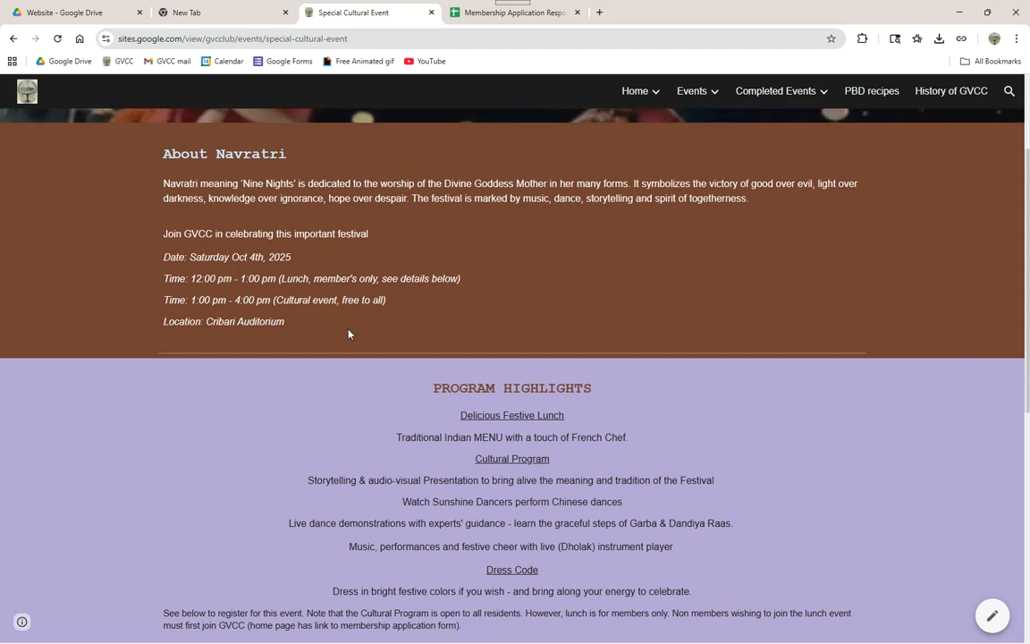
scroll(402, 376, down, 4)
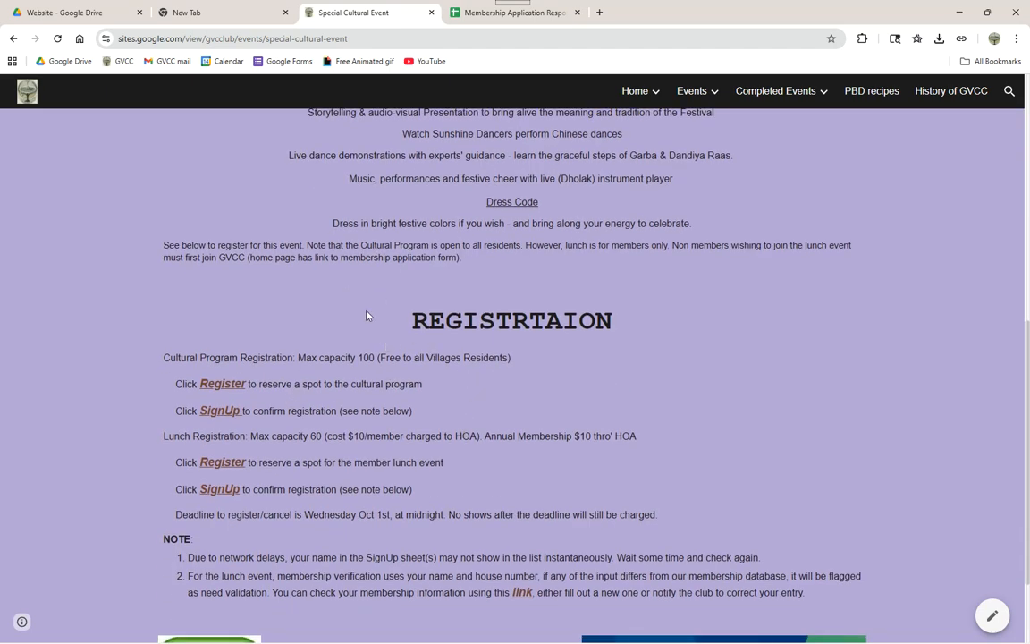
scroll(397, 338, up, 3)
scroll(339, 286, down, 3)
scroll(322, 374, down, 1)
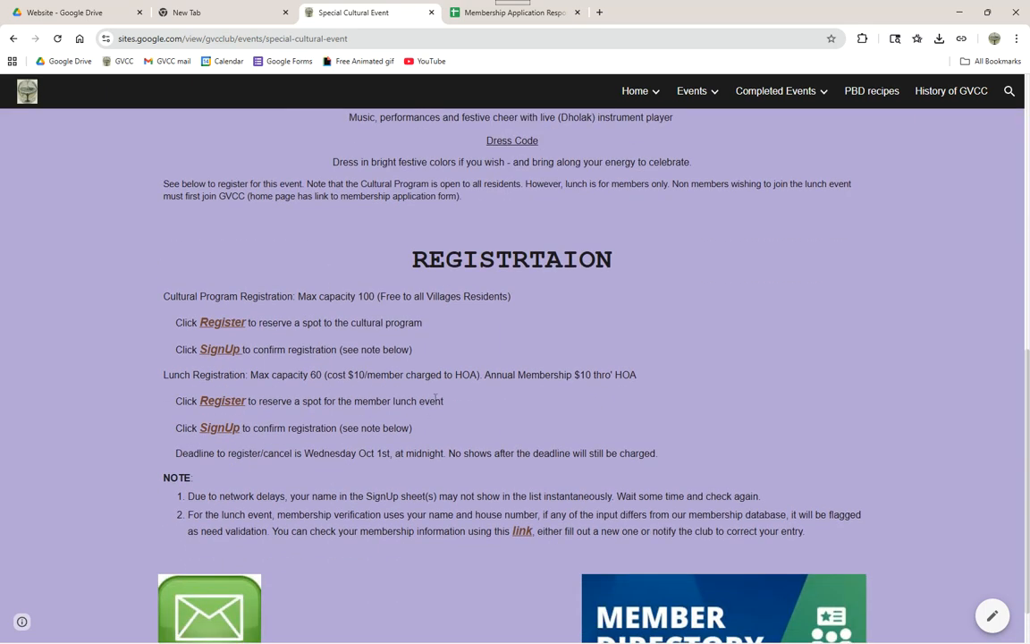
Review the Navratri Festival page again from its banner and introduction to the registration links, cancellation deadline and membership verification notes
scroll(504, 267, up, 5)
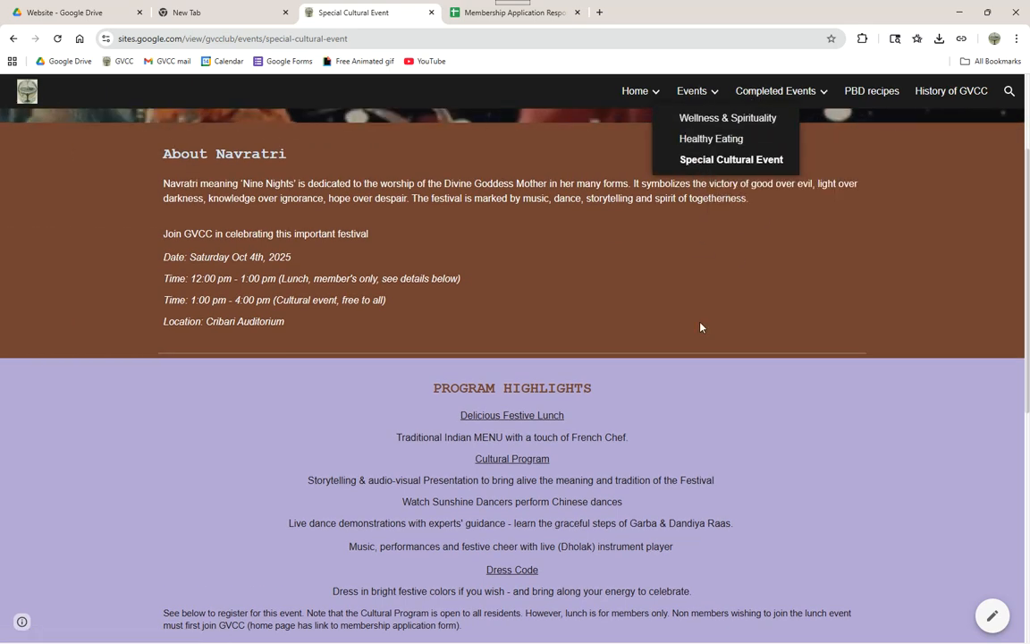
scroll(716, 393, down, 1)
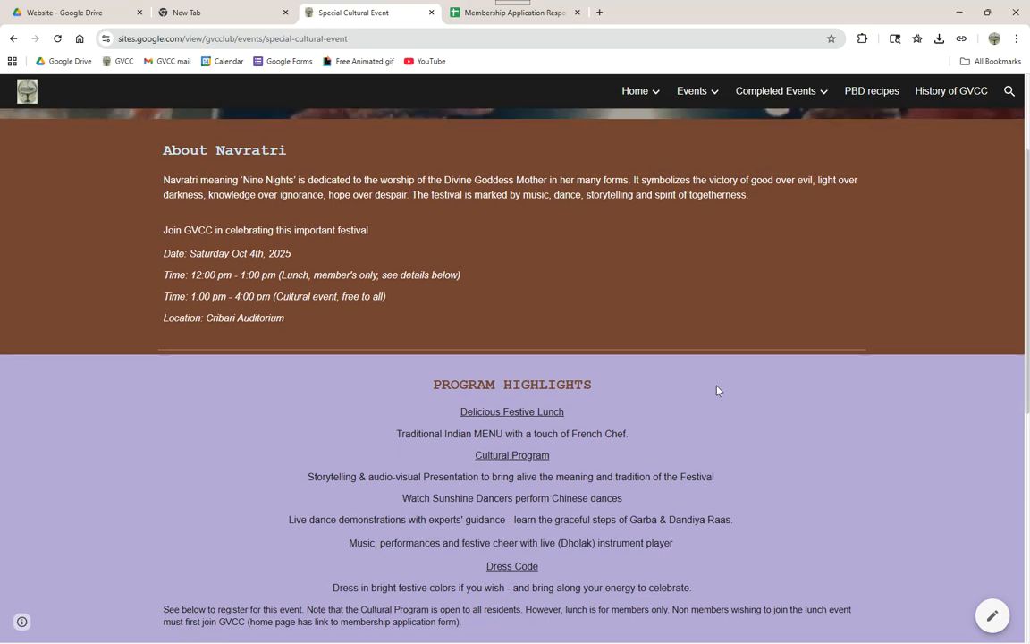
scroll(718, 373, down, 3)
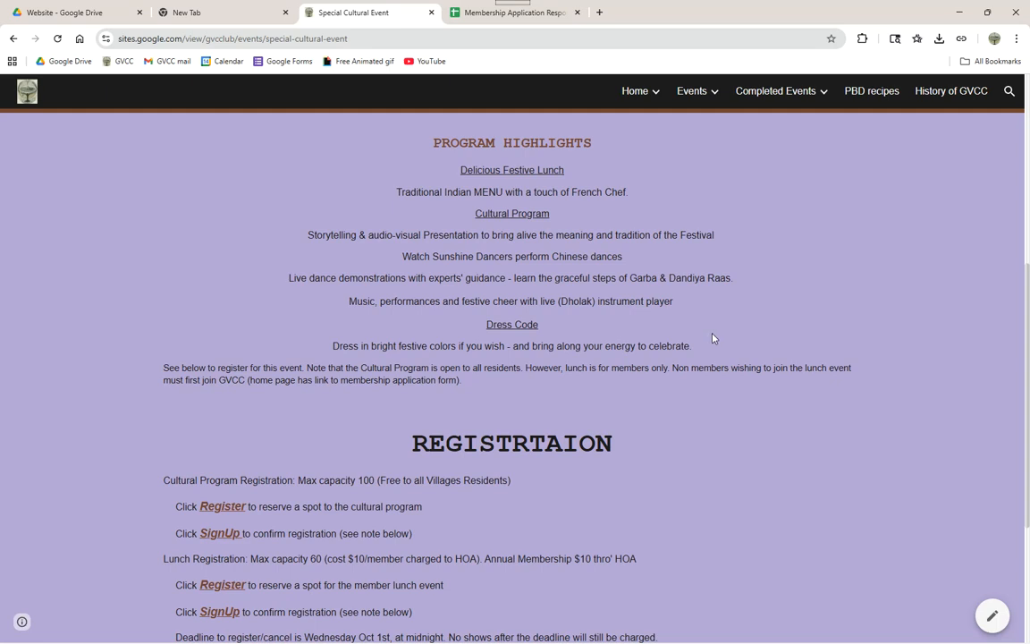
scroll(712, 337, up, 6)
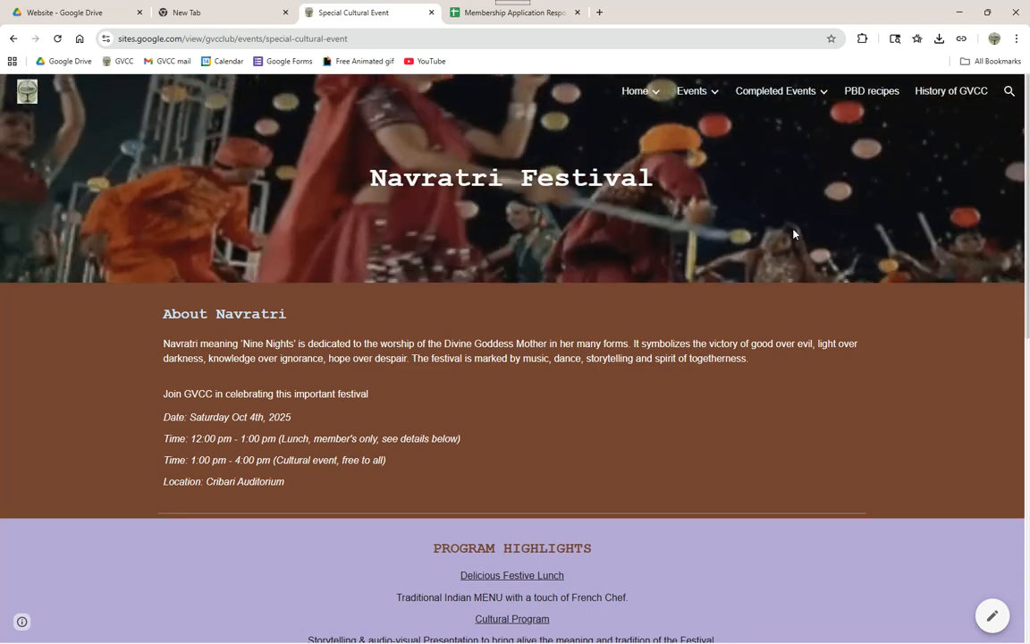
scroll(639, 326, down, 1)
scroll(616, 269, up, 1)
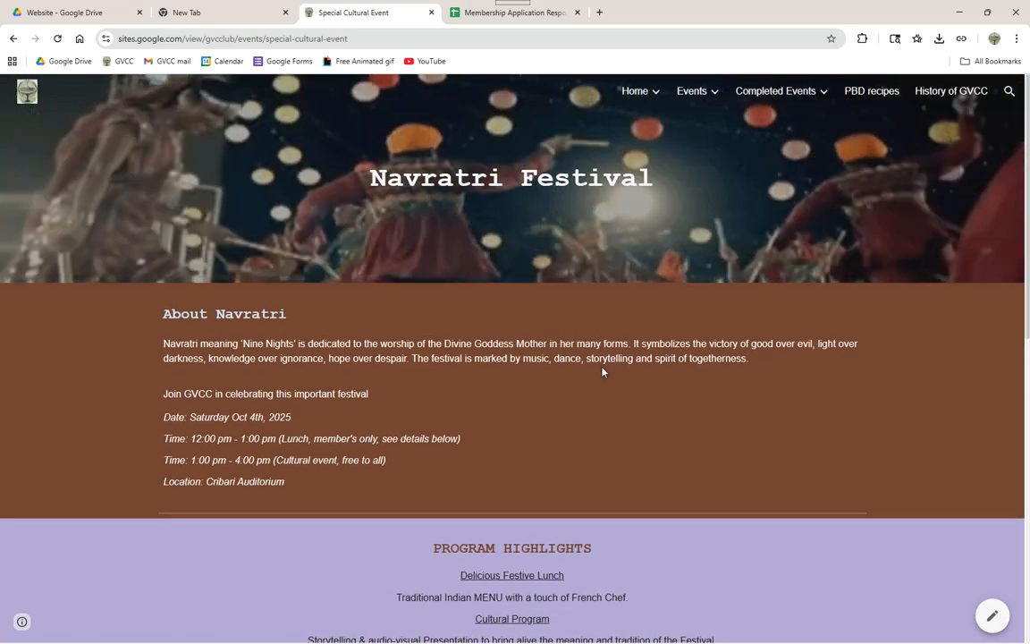
scroll(579, 371, down, 1)
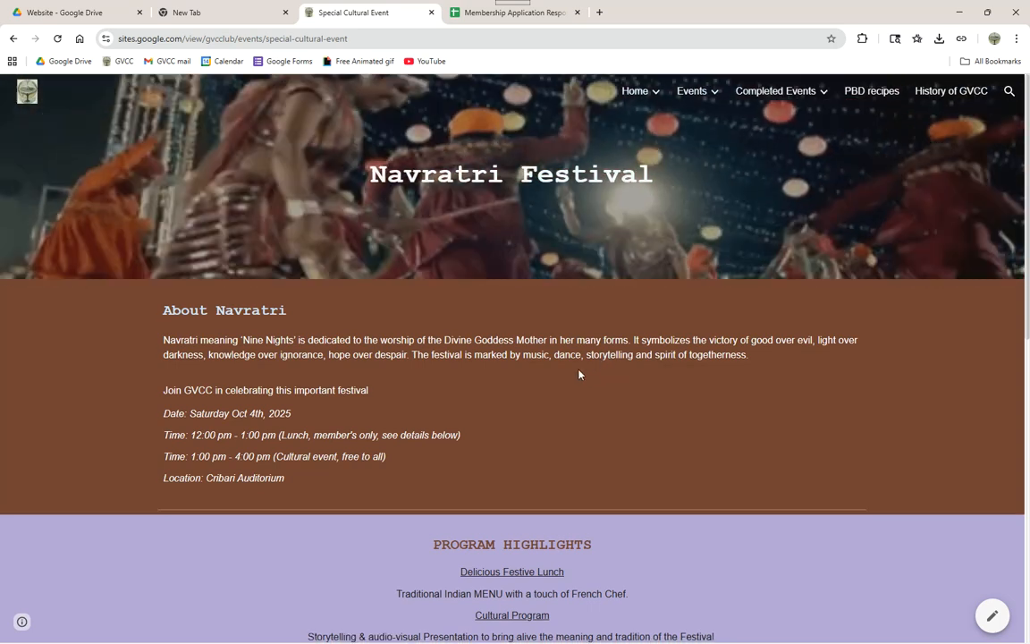
scroll(579, 373, down, 10)
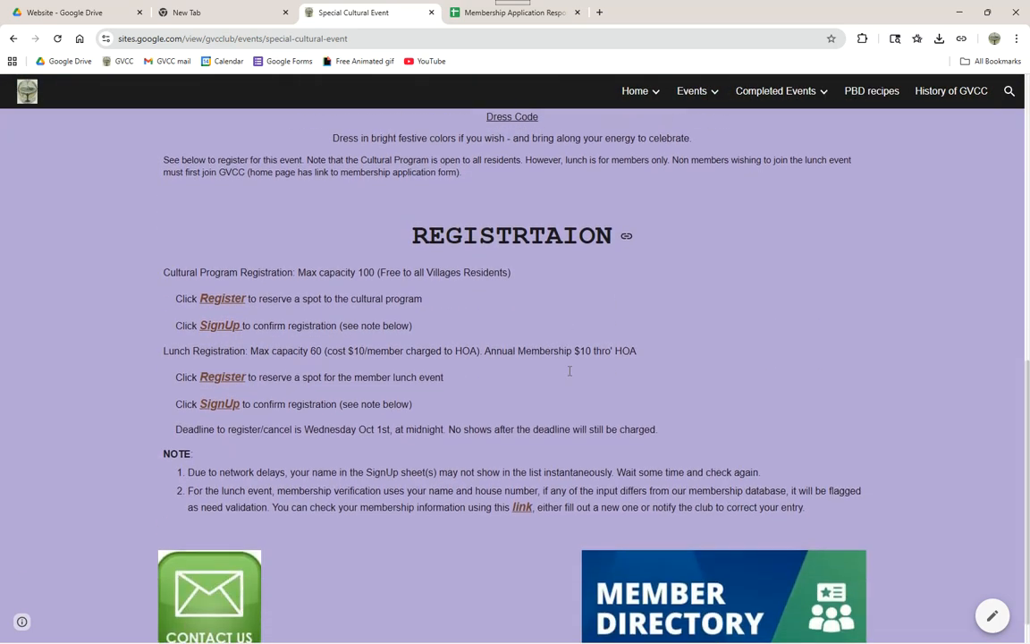
scroll(464, 265, up, 3)
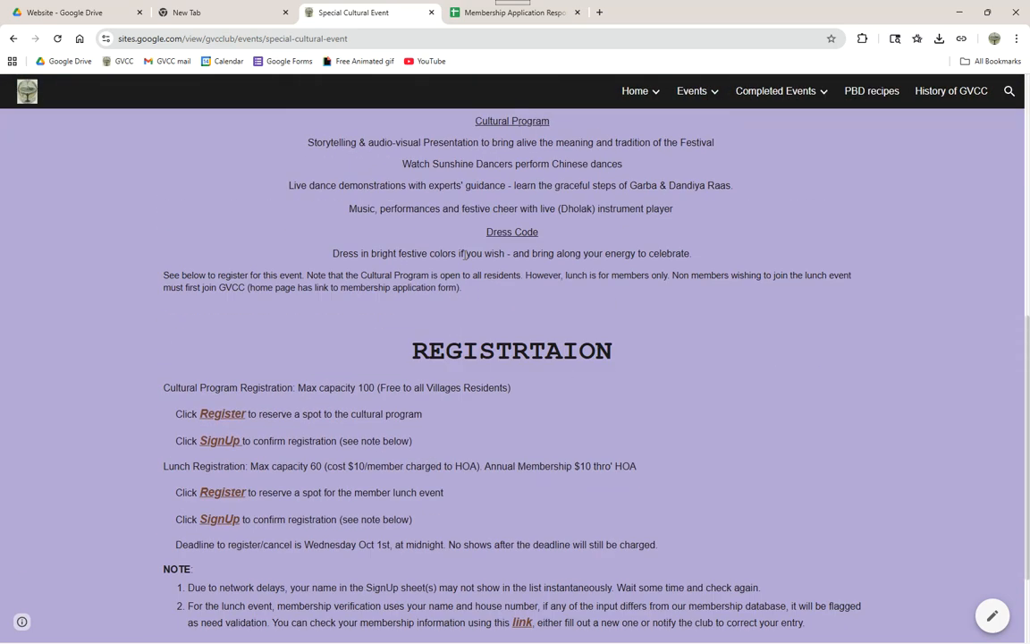
scroll(440, 407, down, 5)
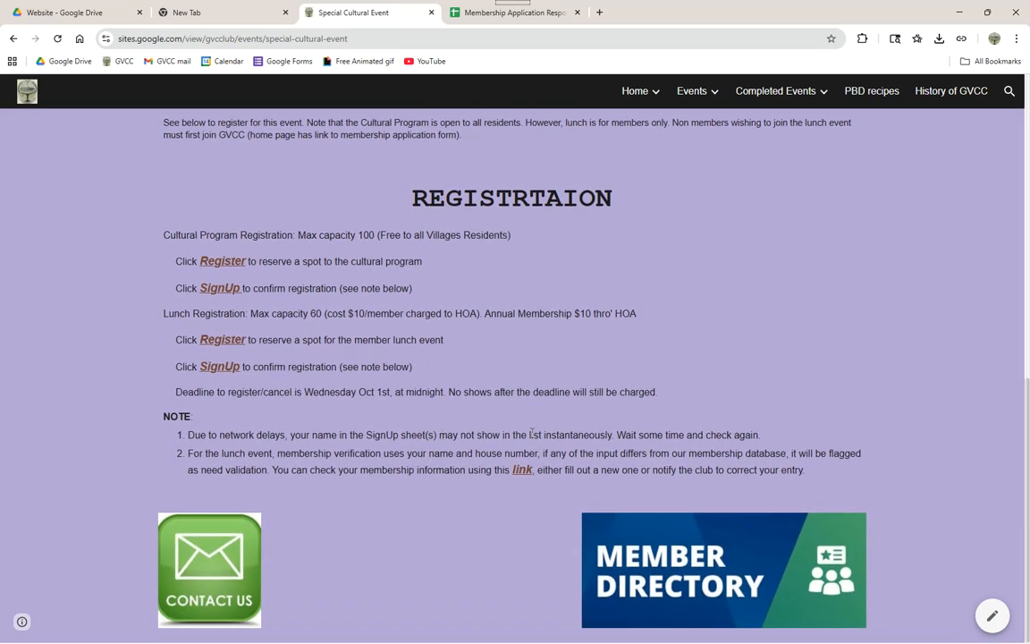
scroll(525, 286, up, 6)
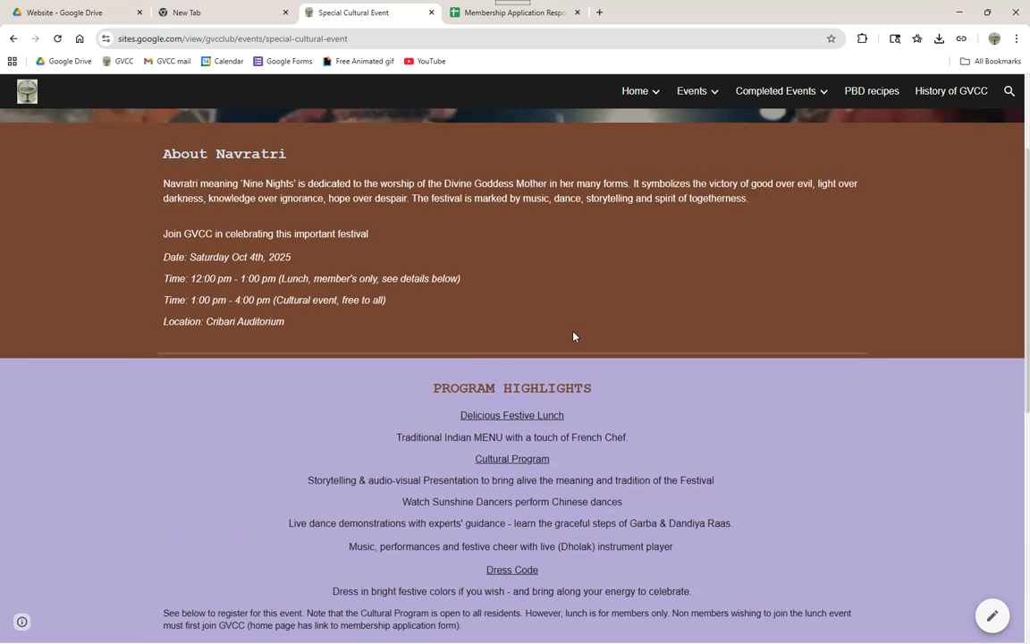
scroll(573, 336, up, 2)
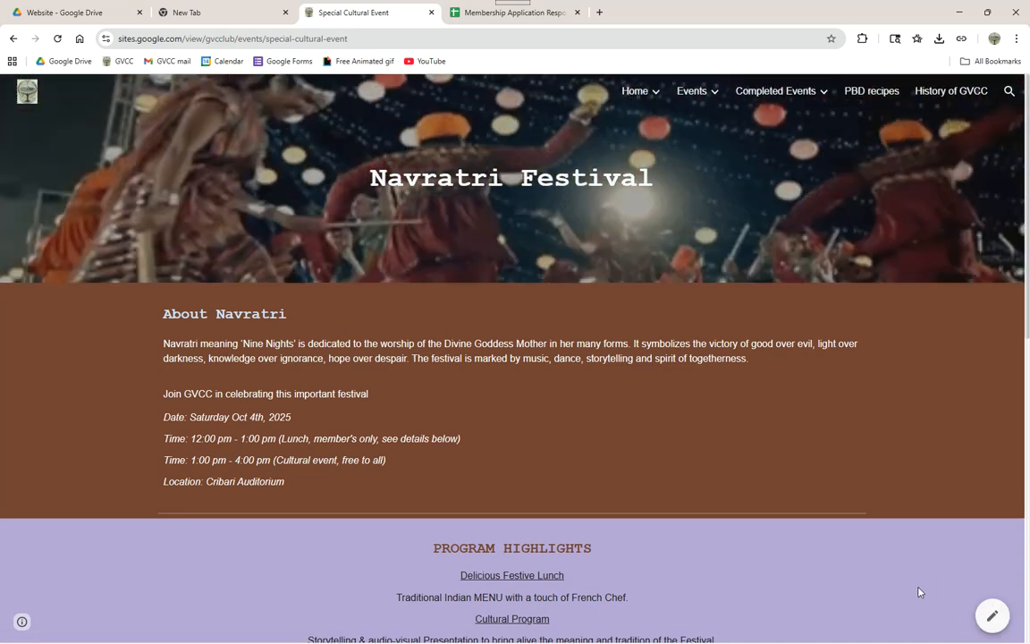
Open the site for editing from the Navratri Festival page, and also open Club Website from the Website folder in Google Drive
click(993, 616)
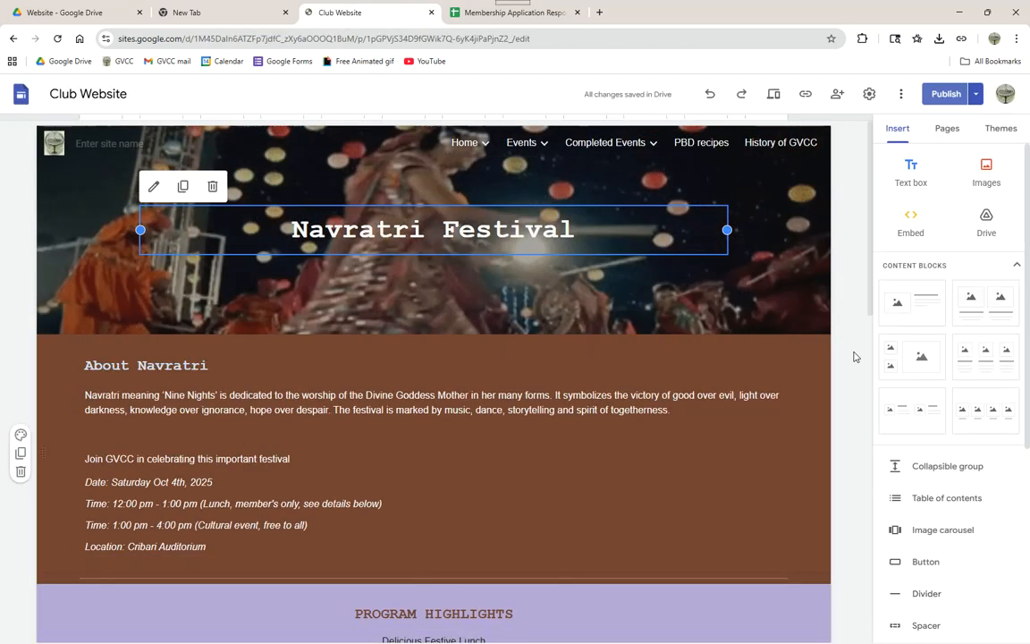
click(198, 14)
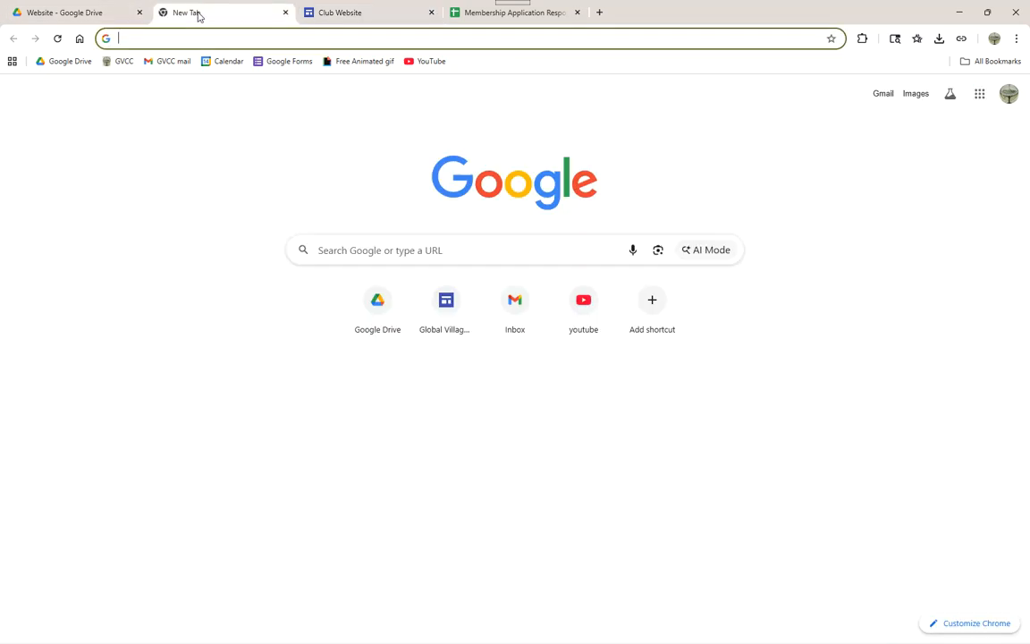
click(460, 16)
click(382, 36)
click(322, 15)
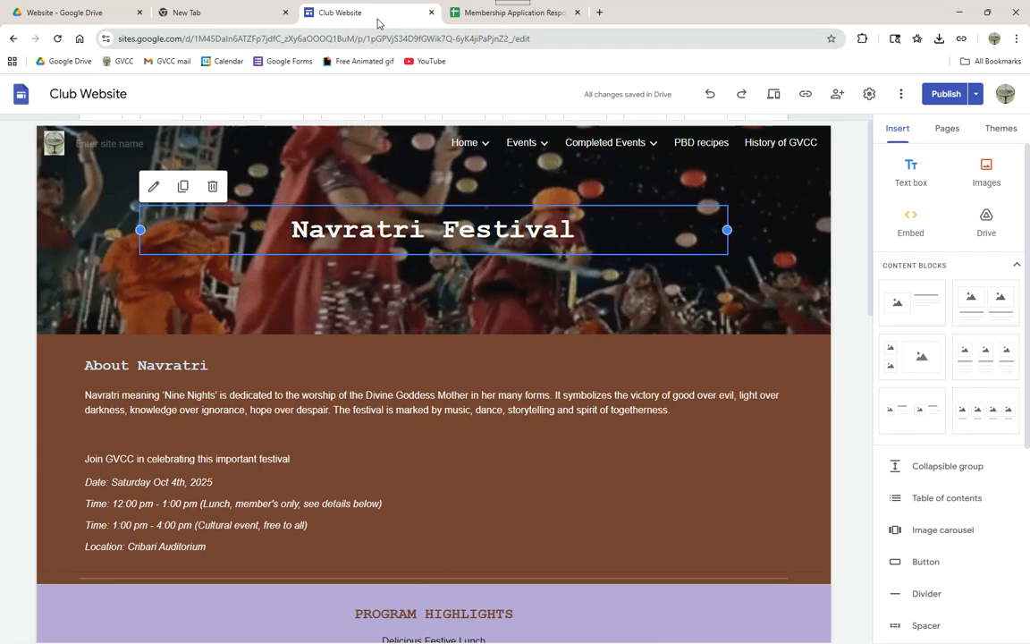
click(67, 15)
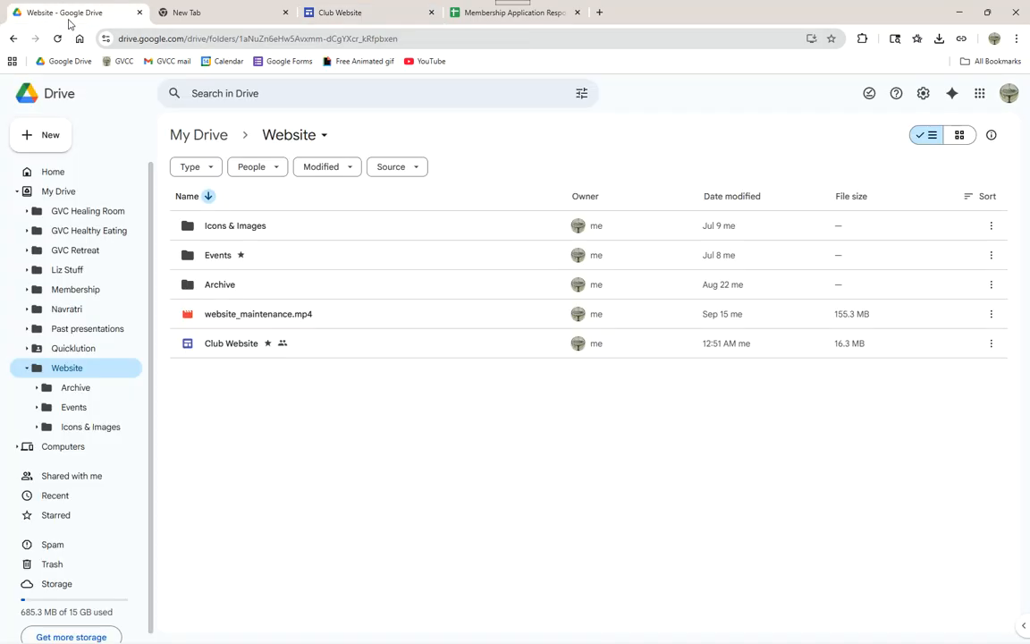
double_click(228, 345)
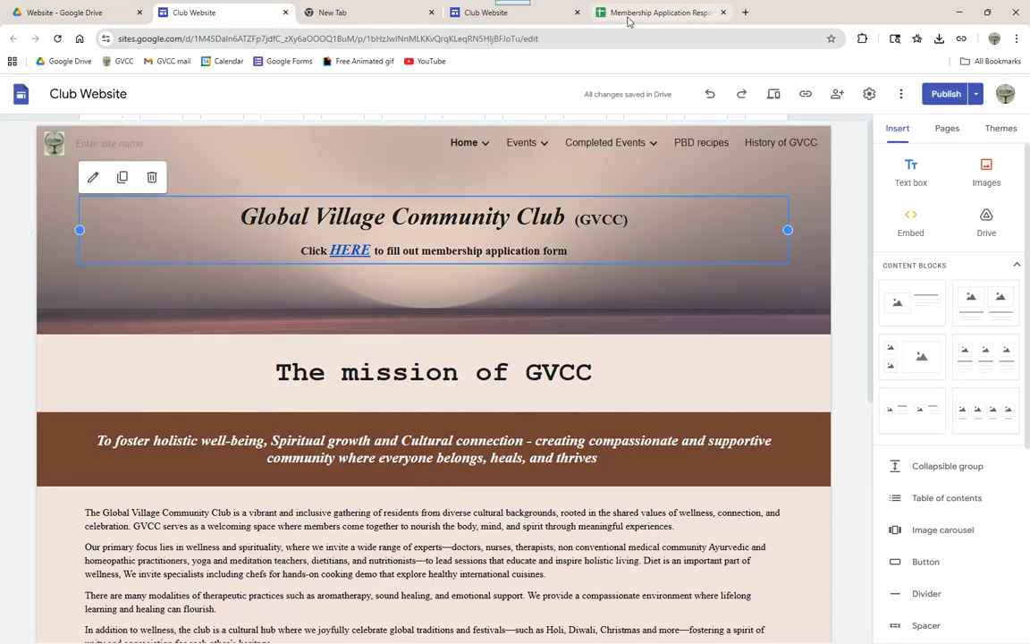
Close the published Membership Directory sheet and the blank browser tab, and return to the Club Website editor showing the home page
click(466, 18)
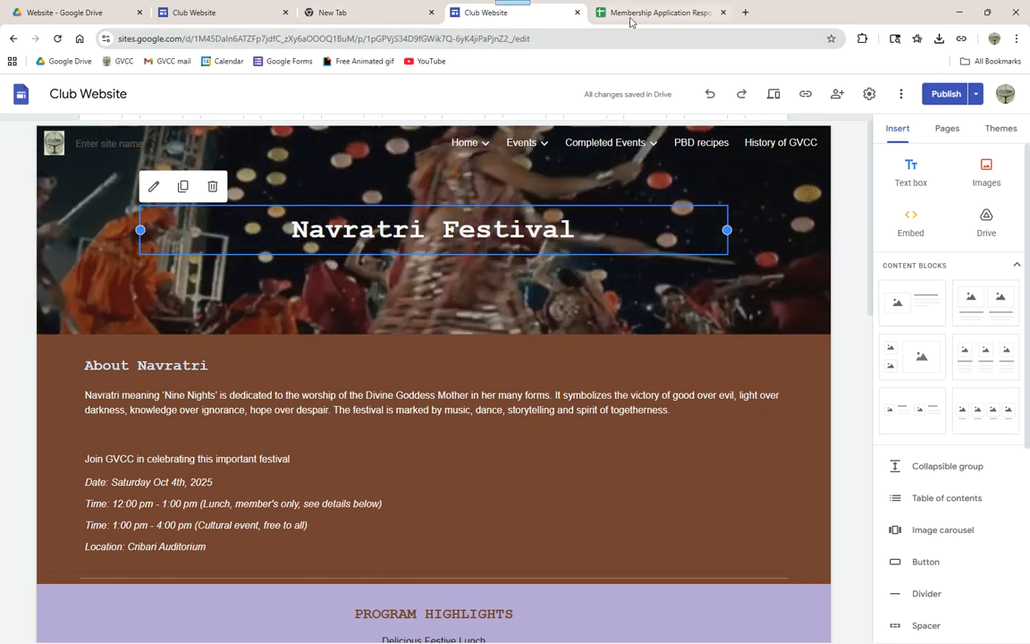
click(687, 18)
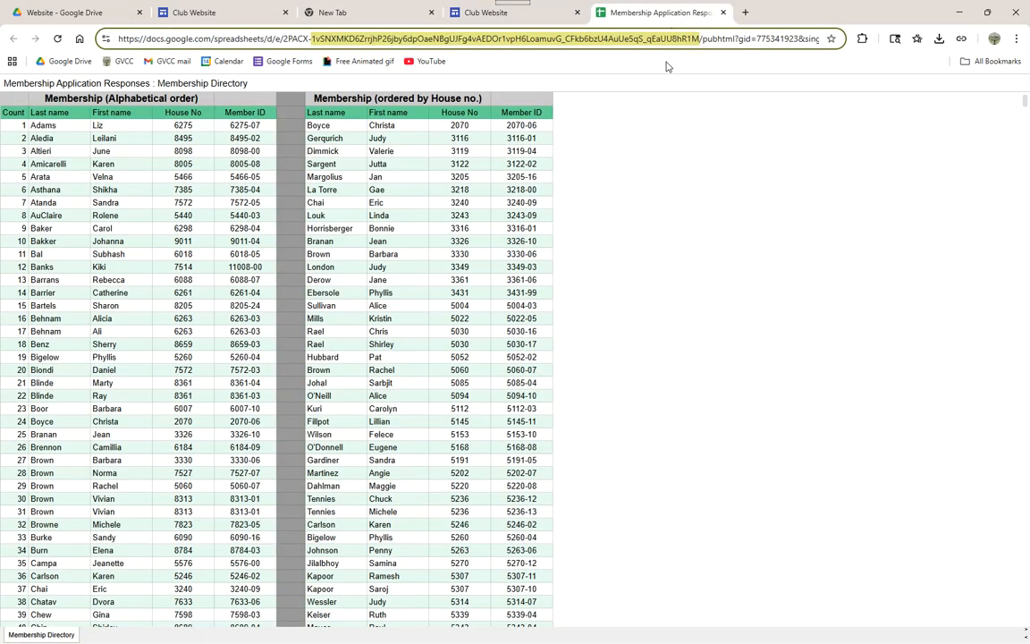
click(724, 13)
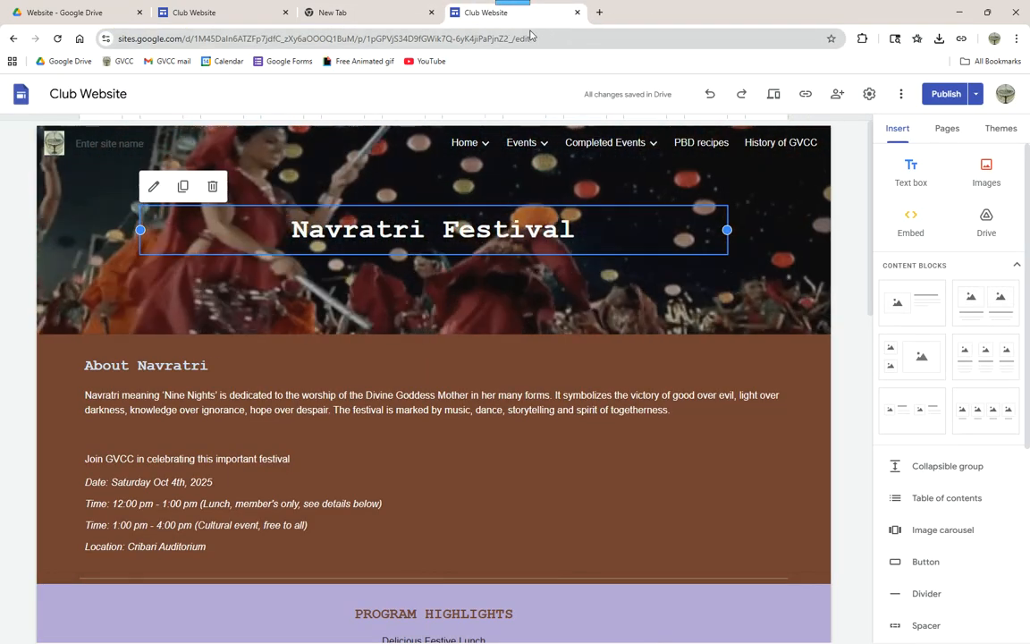
click(380, 16)
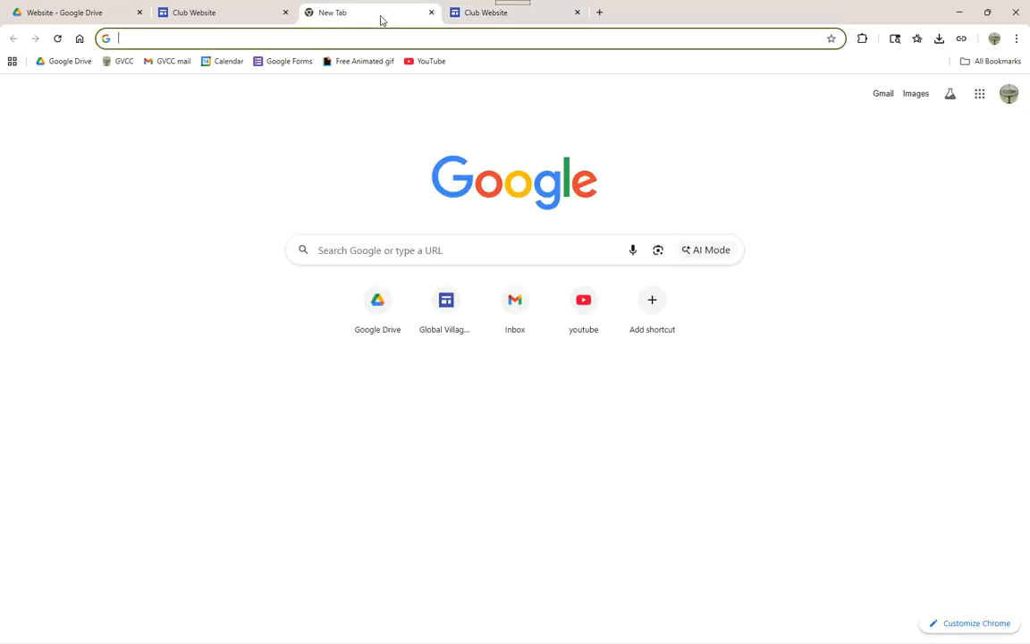
click(430, 12)
click(261, 17)
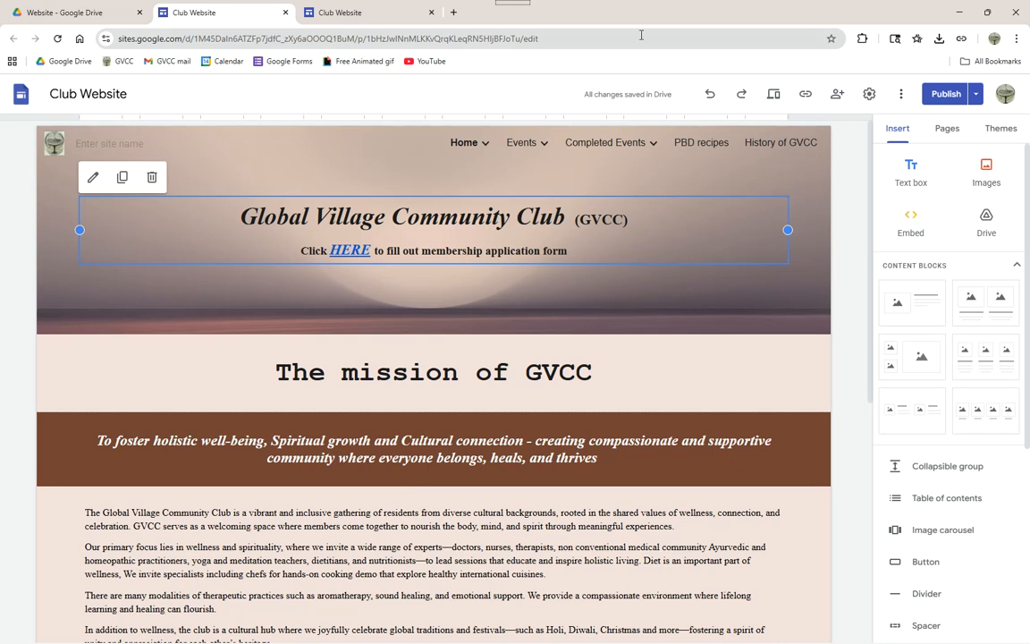
Bring up the Home page in the duplicate Club Website editor, compare it with the other editor, and close the duplicate
click(391, 21)
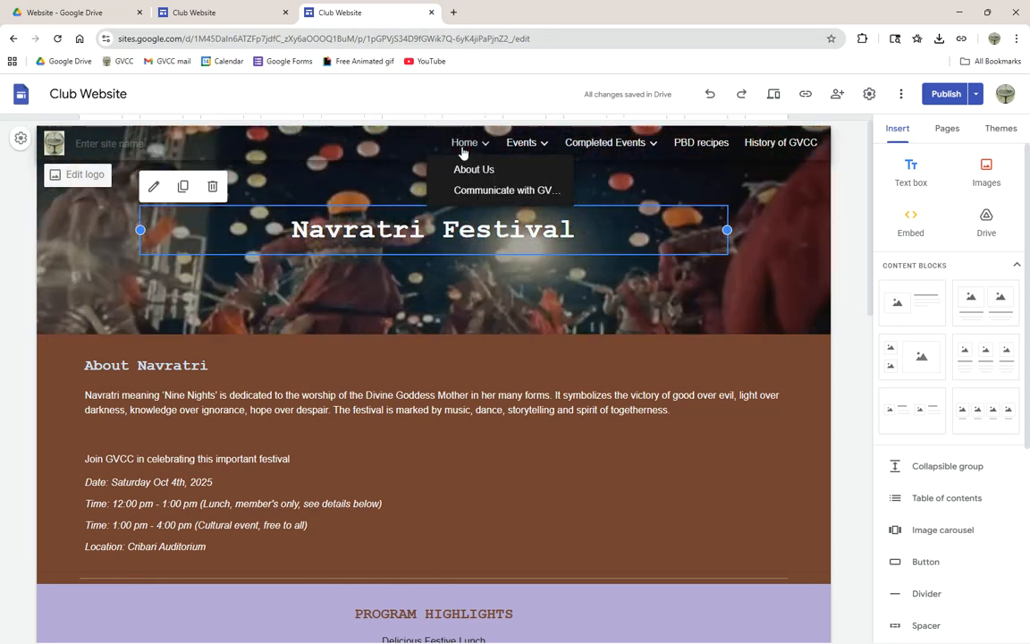
click(462, 151)
mouse_move(651, 145)
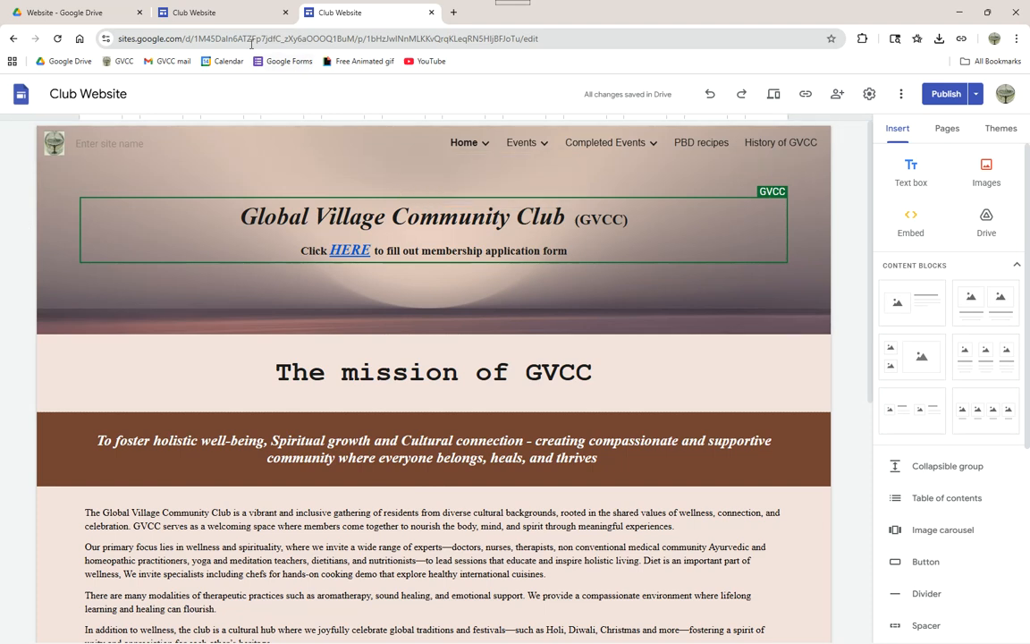
click(233, 18)
click(367, 13)
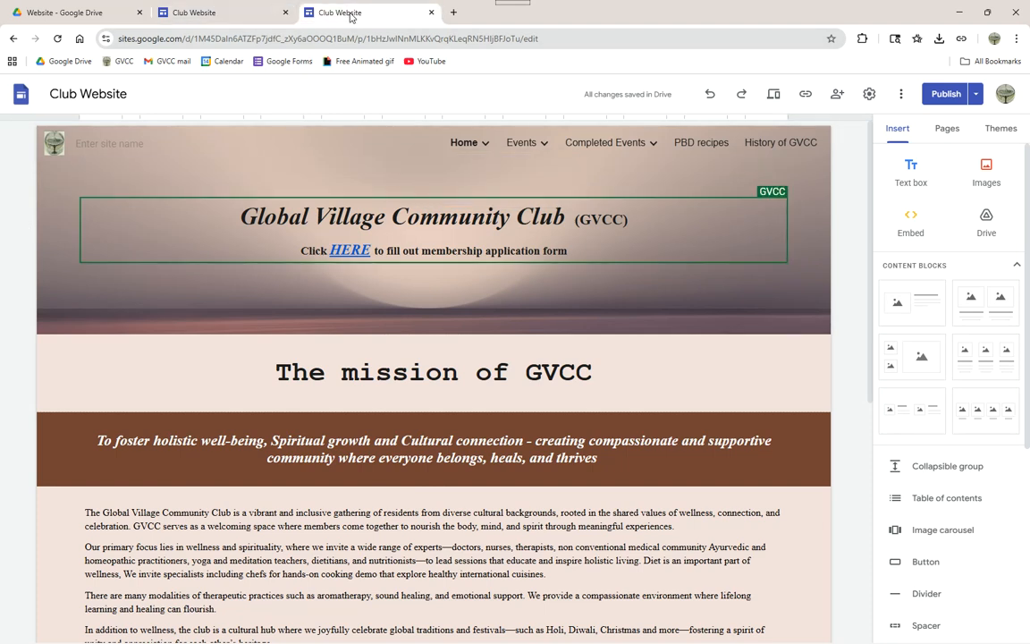
click(431, 13)
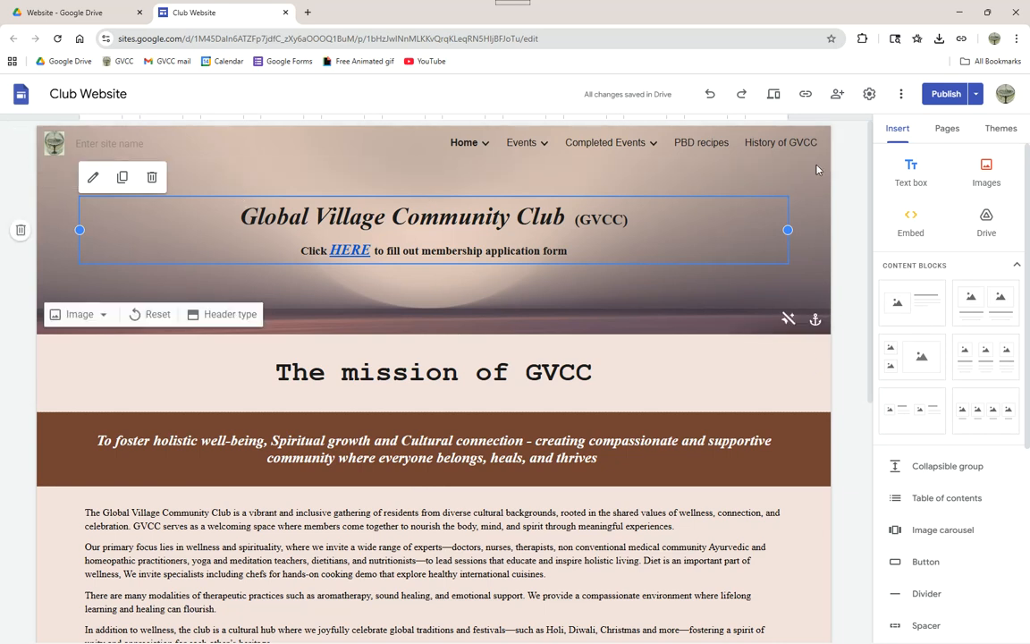
Display the list of the site's pages in the Club Website editor
mouse_move(873, 157)
mouse_down()
mouse_move(874, 429)
mouse_move(874, 137)
mouse_up()
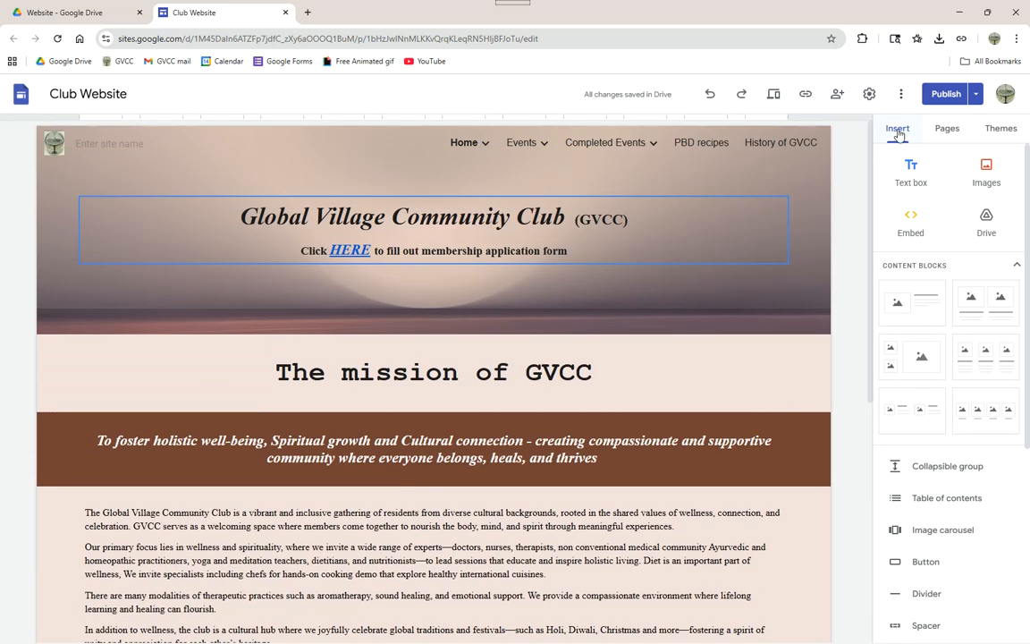
click(947, 128)
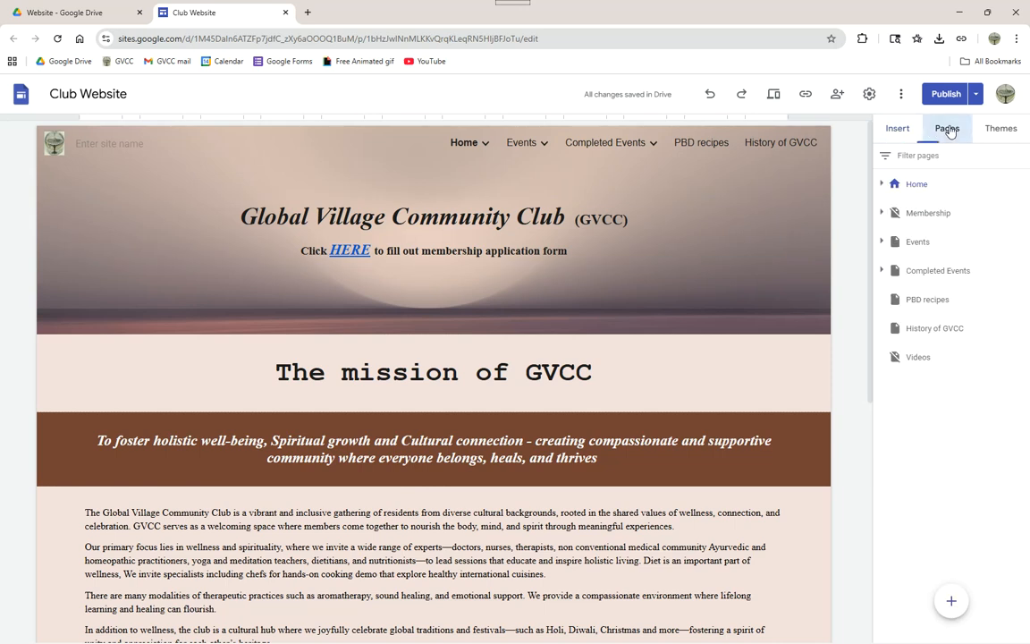
Display the options available for the Home page in the pages list, and dismiss them without applying any
double_click(919, 187)
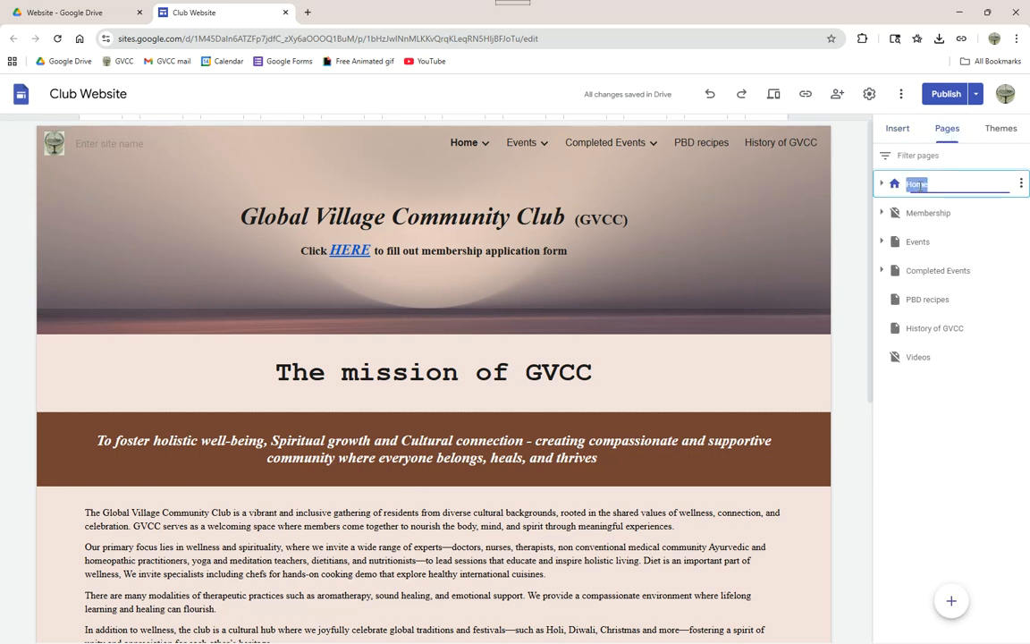
click(1021, 185)
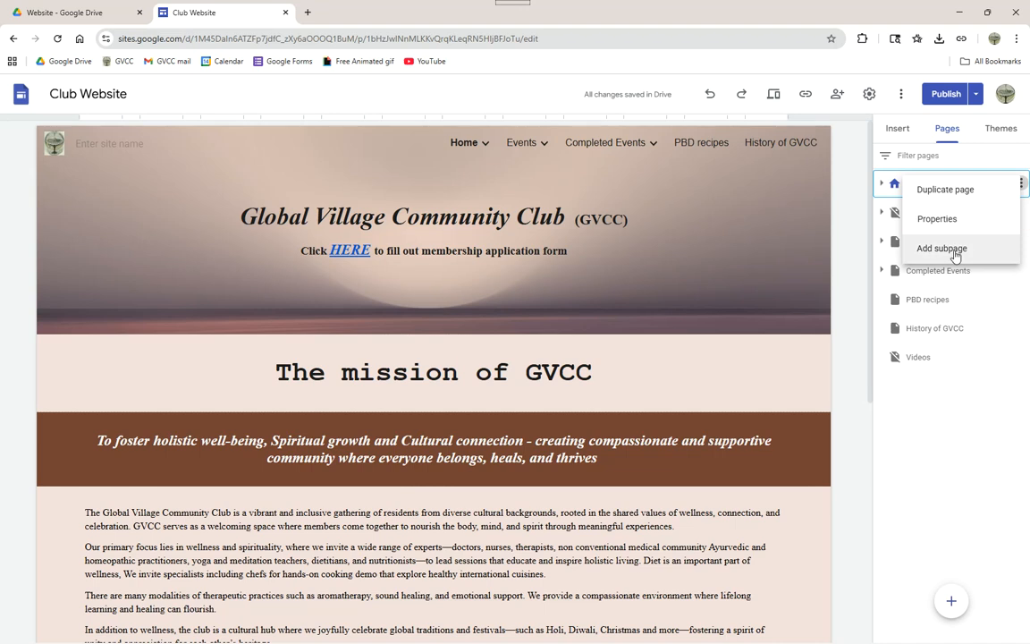
click(982, 534)
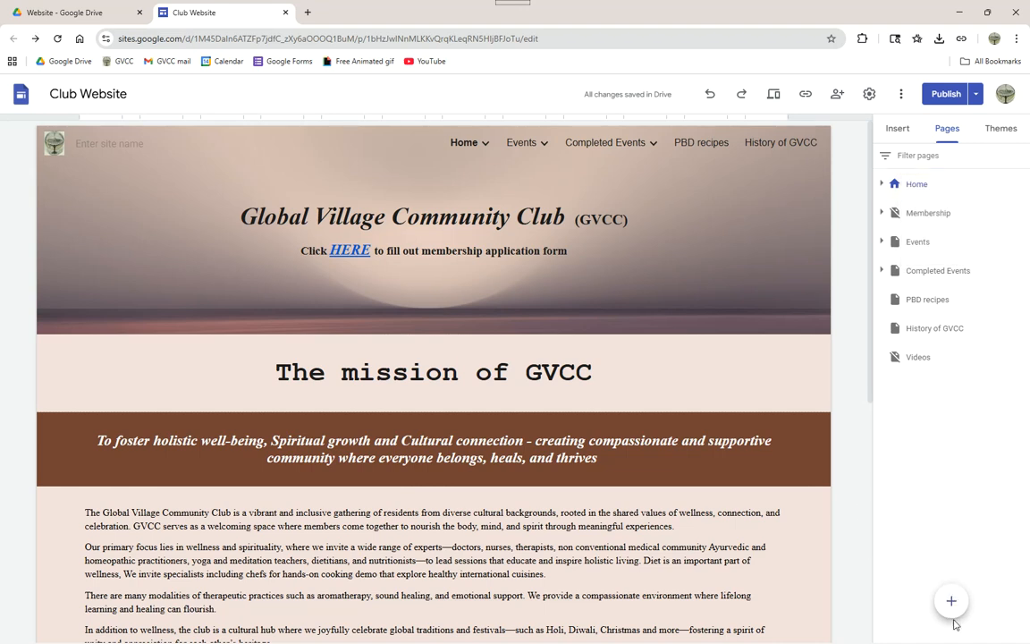
Add a new top-level page named "test page" to the site
click(951, 608)
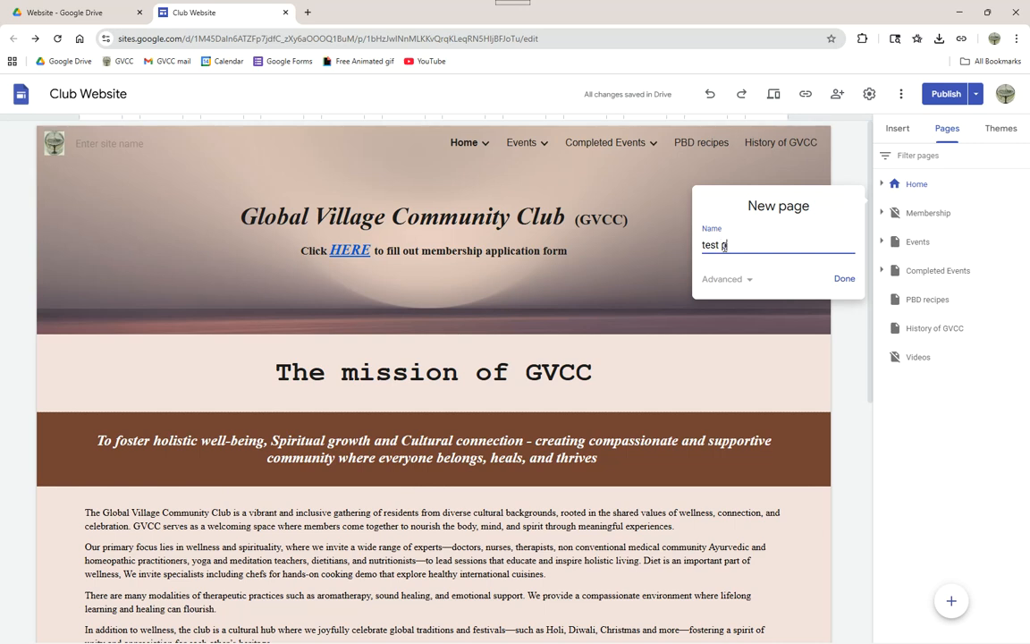
key(Return)
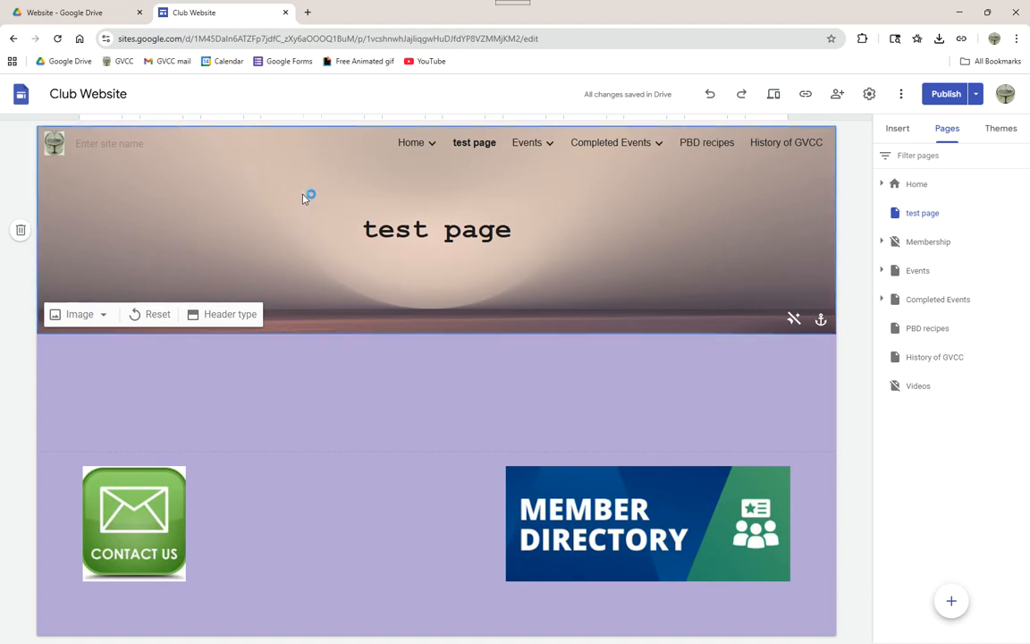
Apply the Style 2 section color to the footer section holding the Contact Us and Member Directory images
double_click(294, 395)
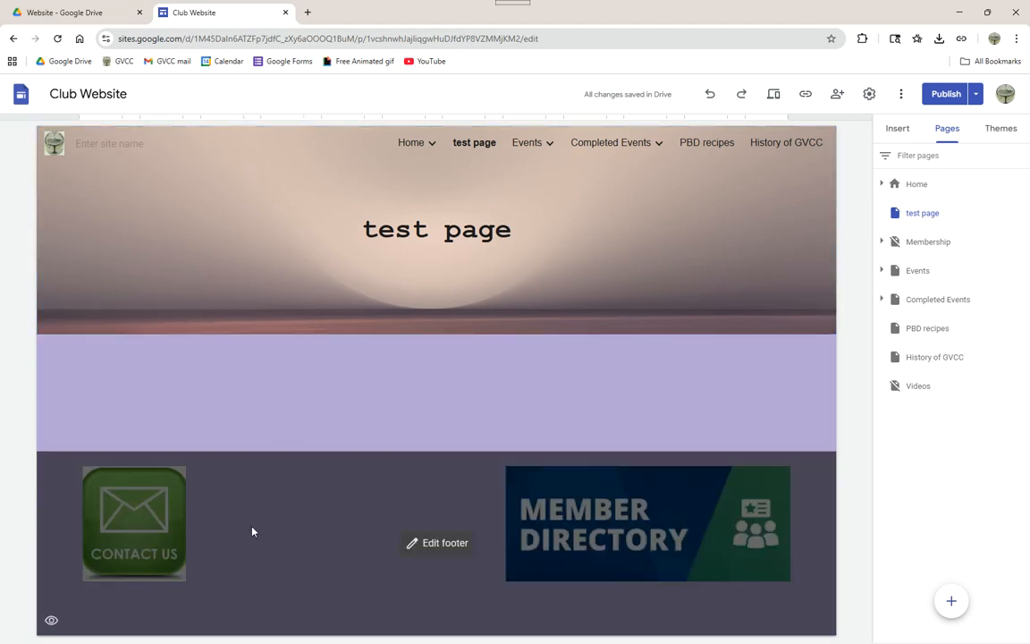
click(234, 536)
click(21, 505)
mouse_move(47, 500)
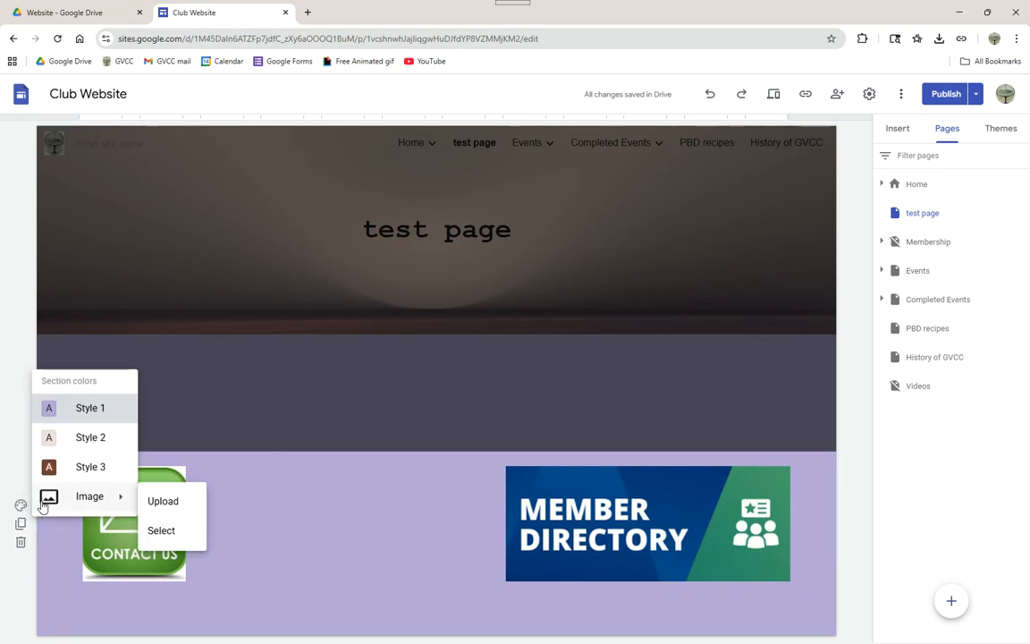
click(50, 447)
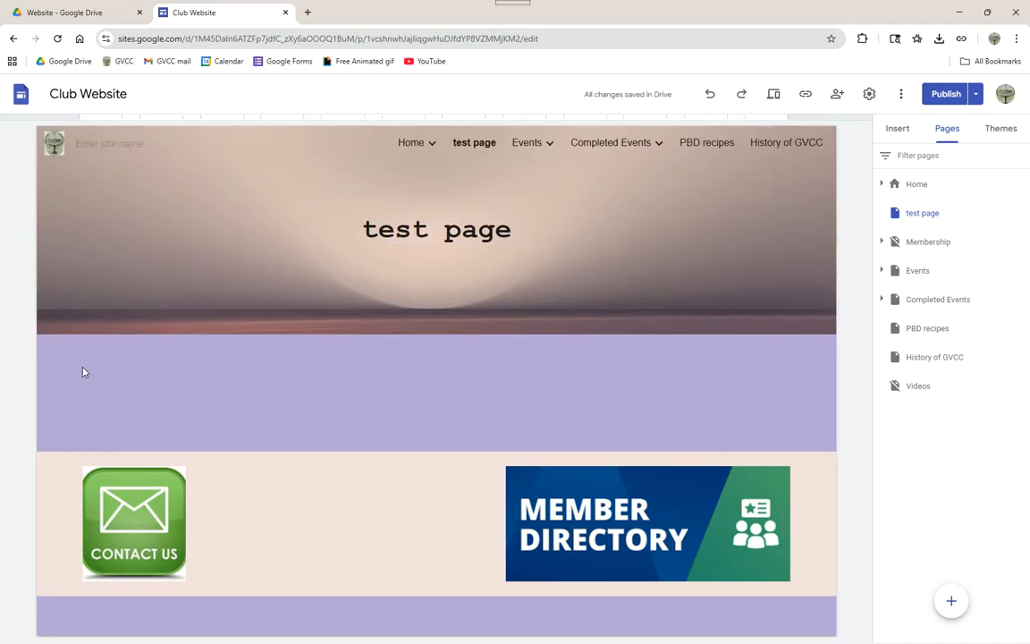
Replace the header title of the test page with "Christmas Celebration Event"
mouse_move(90, 262)
mouse_move(66, 530)
click(431, 206)
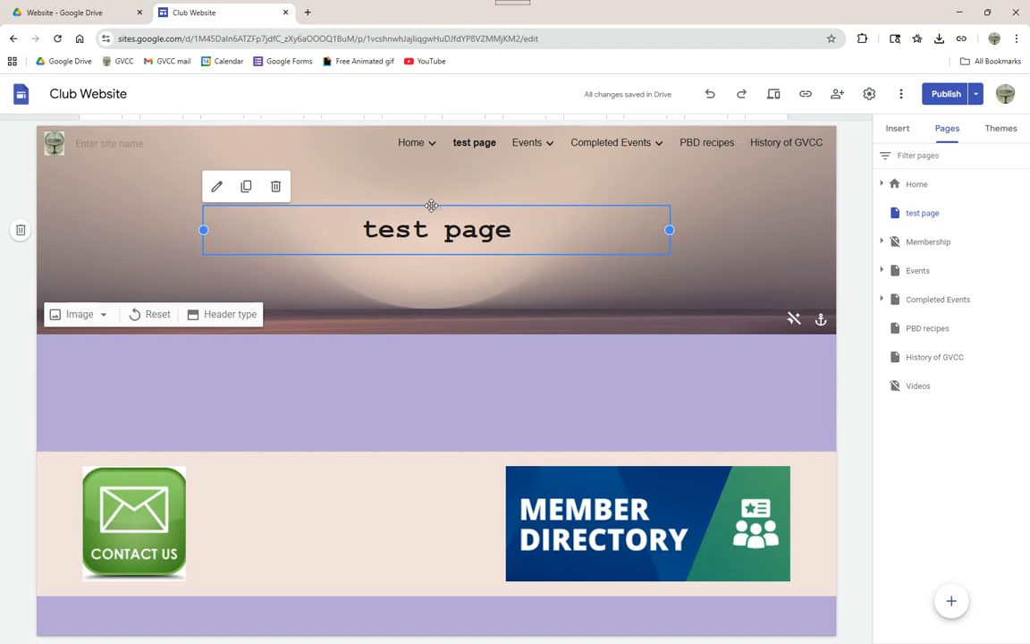
triple_click(407, 229)
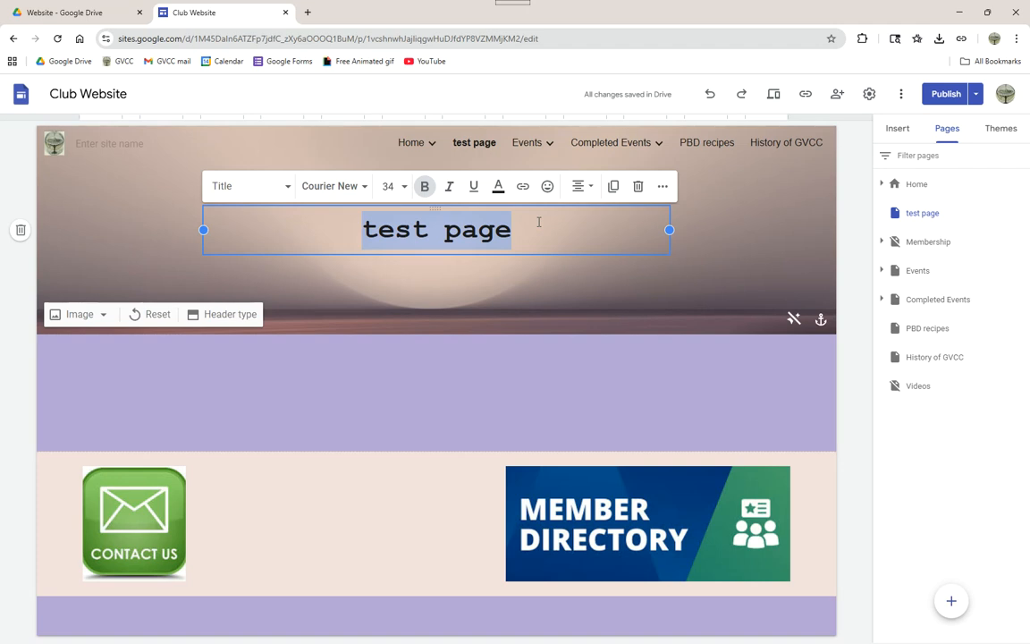
text(N)
key(BackSpace)
text(Ch)
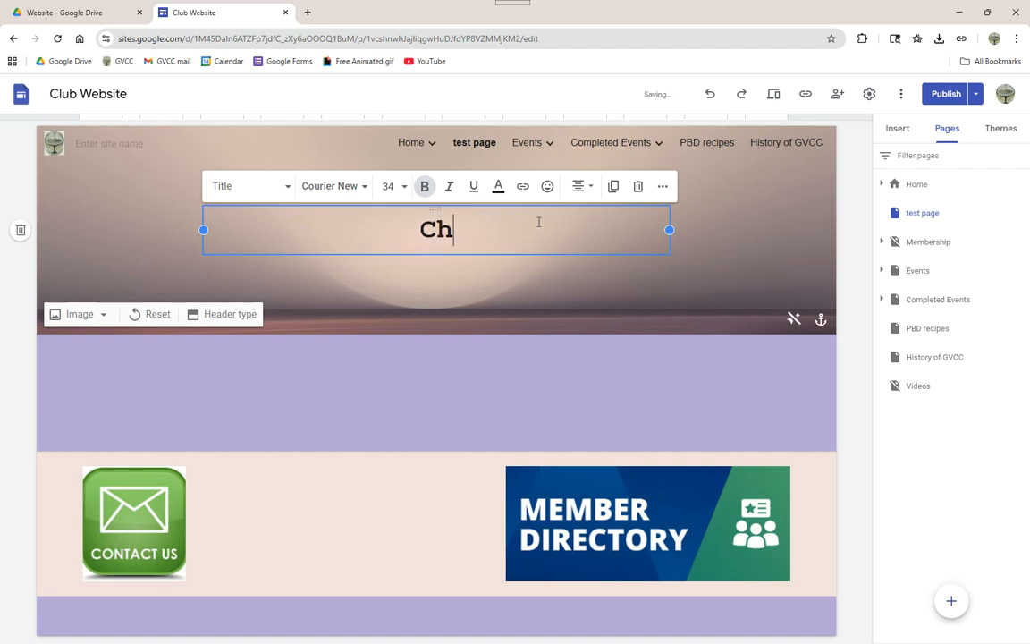
text(ristmas)
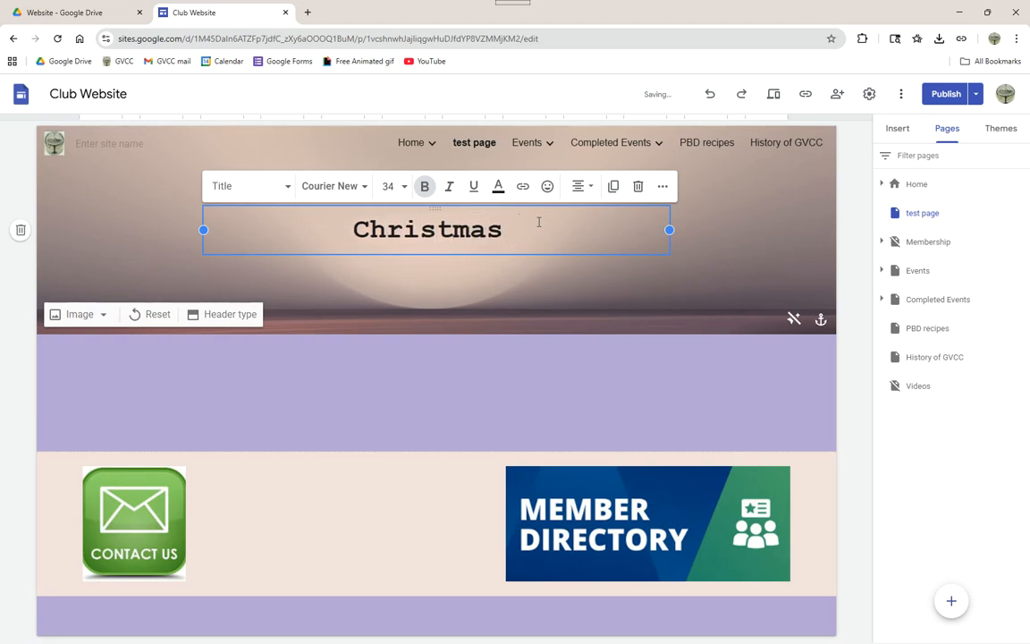
text( F)
key(BackSpace)
text(Celebration)
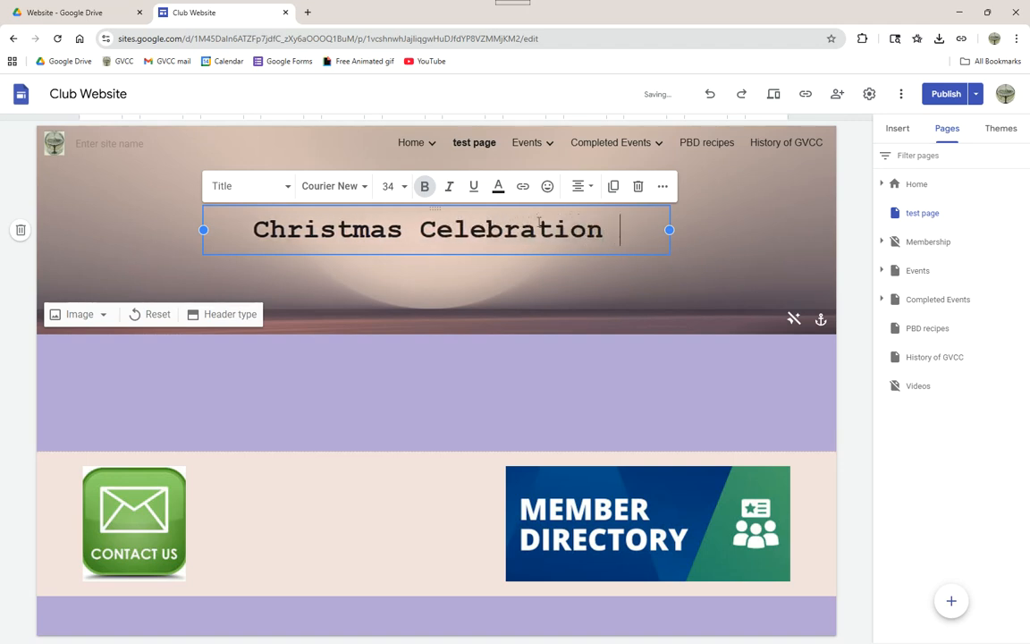
text( Event)
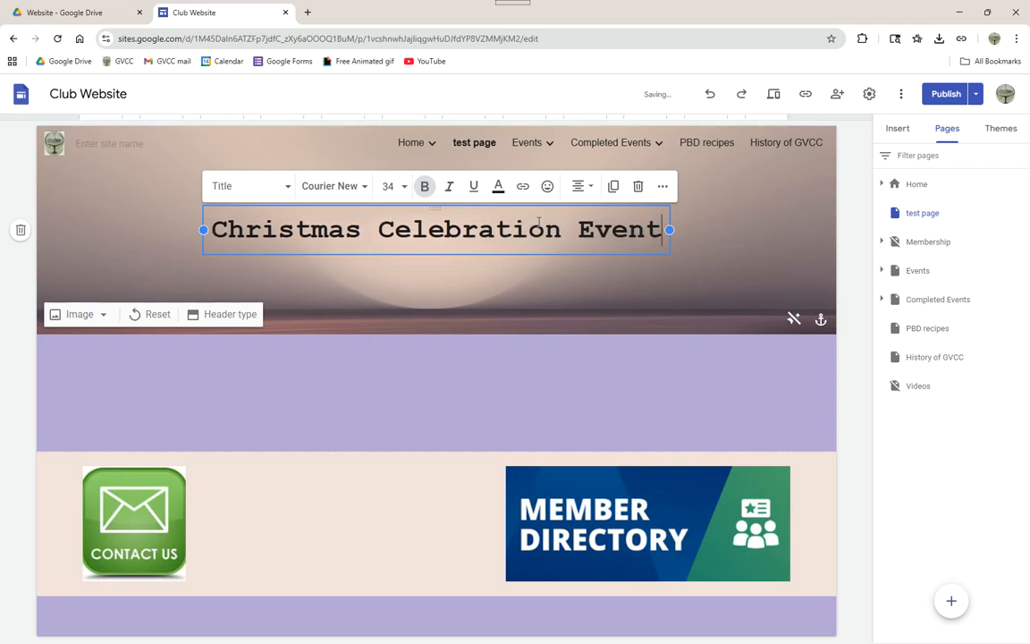
Upload Screenshot 2025-04-22 161010.png from the Screenshots folder in Pictures as the test page's header image
double_click(570, 297)
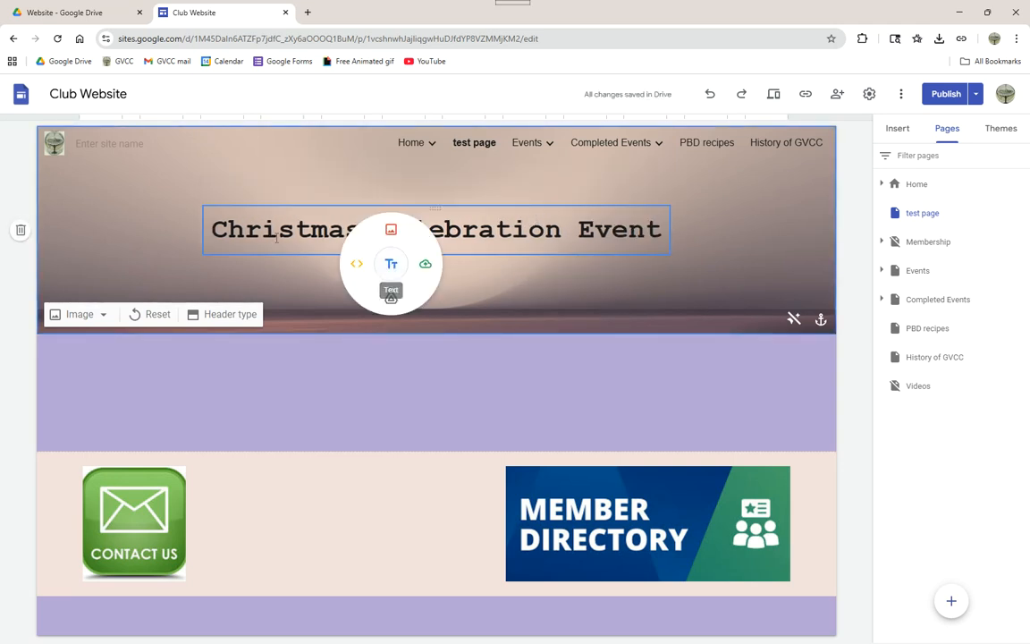
double_click(179, 188)
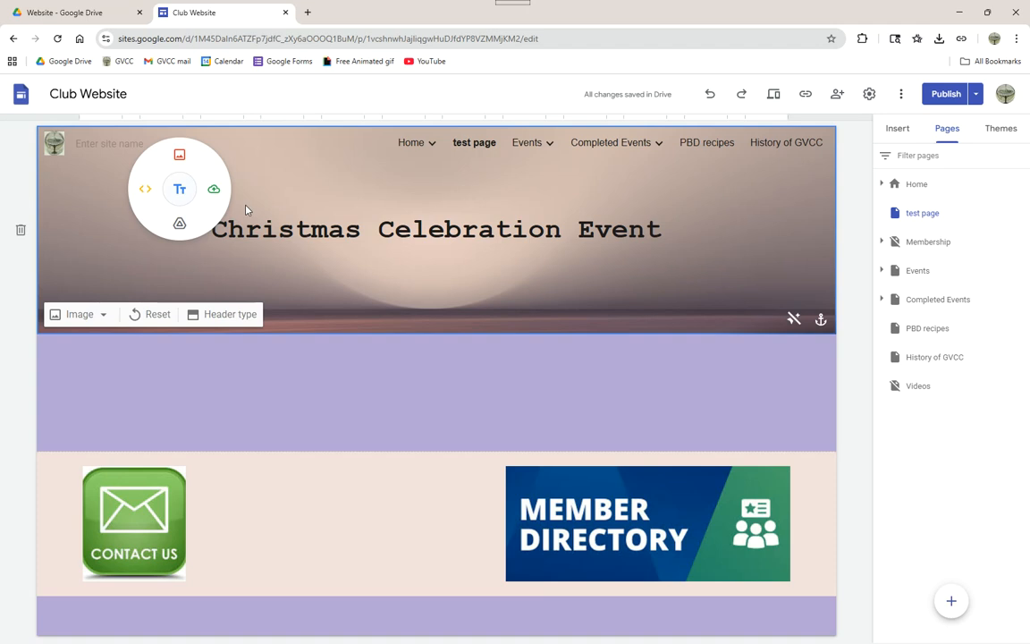
click(103, 321)
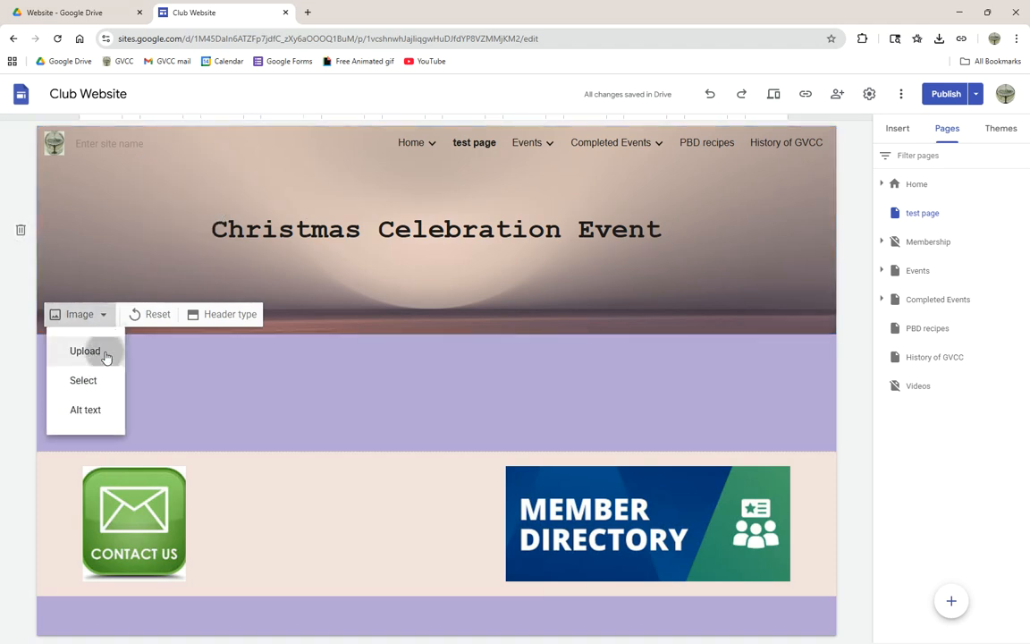
click(84, 353)
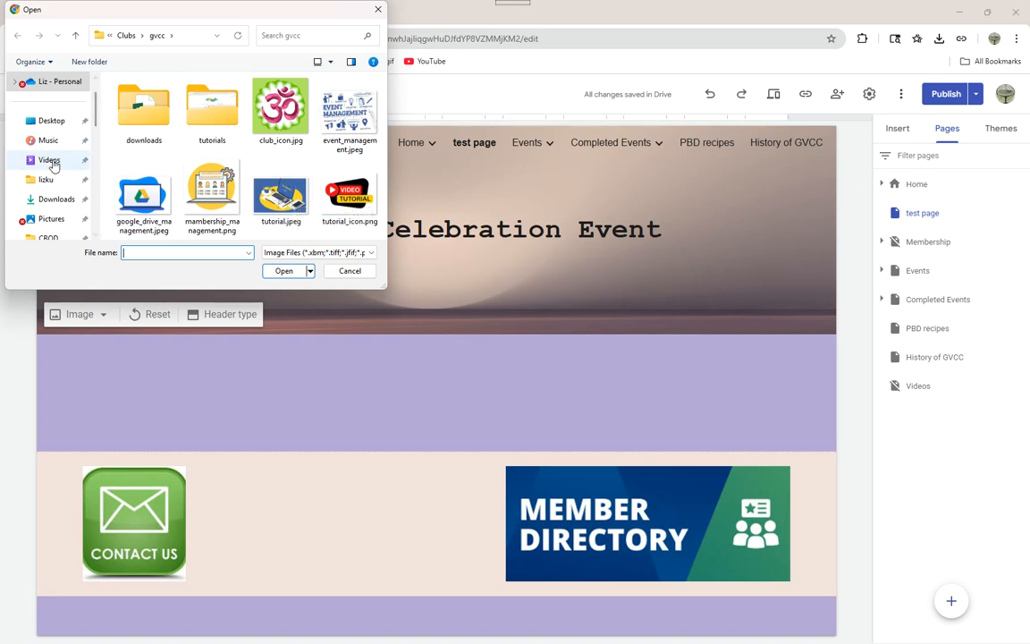
click(62, 218)
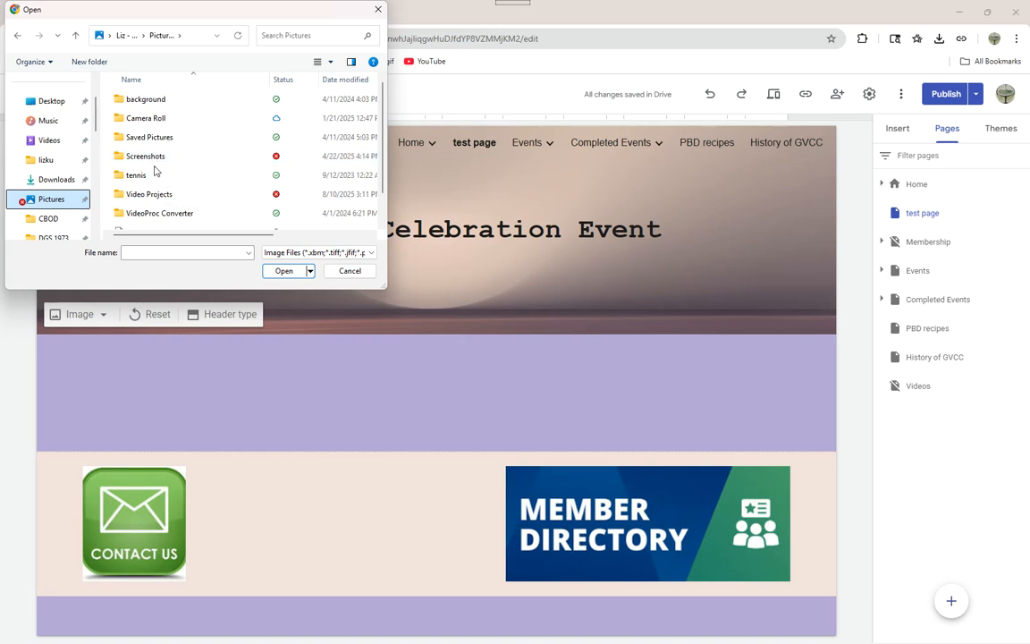
double_click(157, 159)
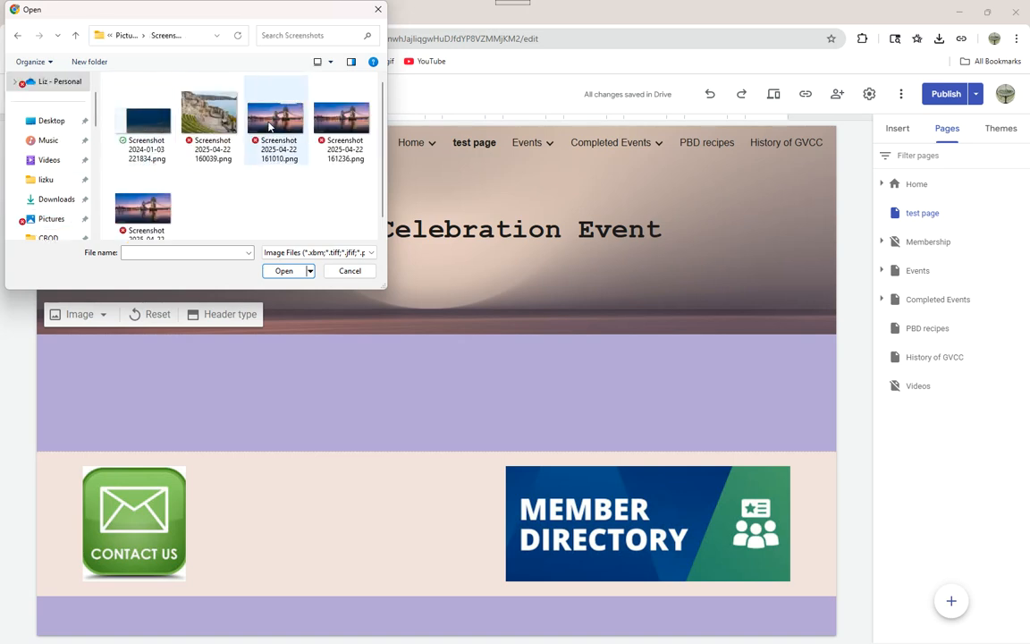
double_click(268, 126)
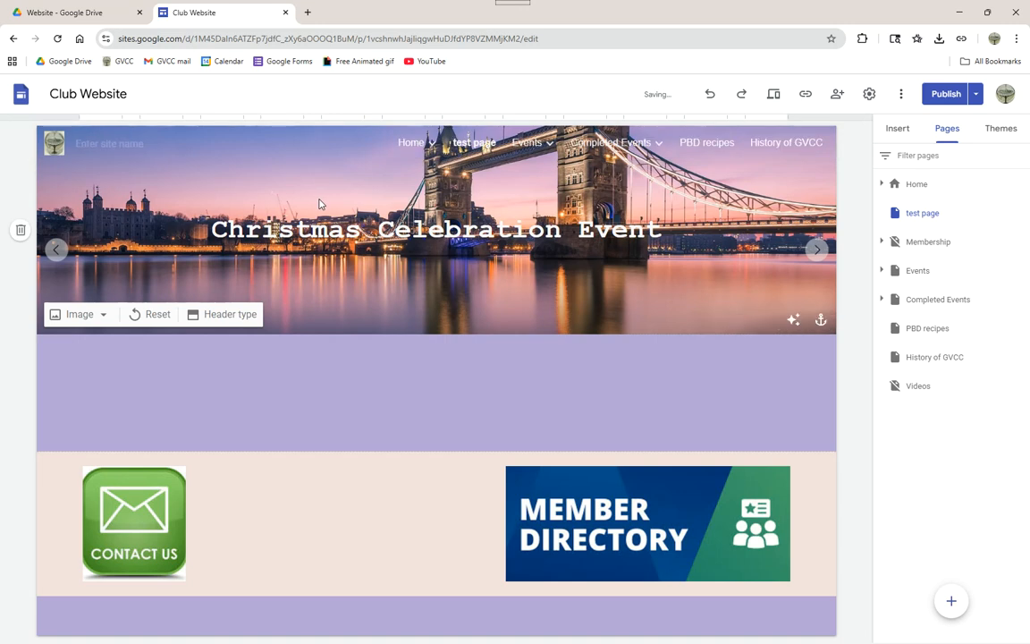
Look through the gallery and Google Images sources for a header image, and close the image selection without choosing one
click(102, 314)
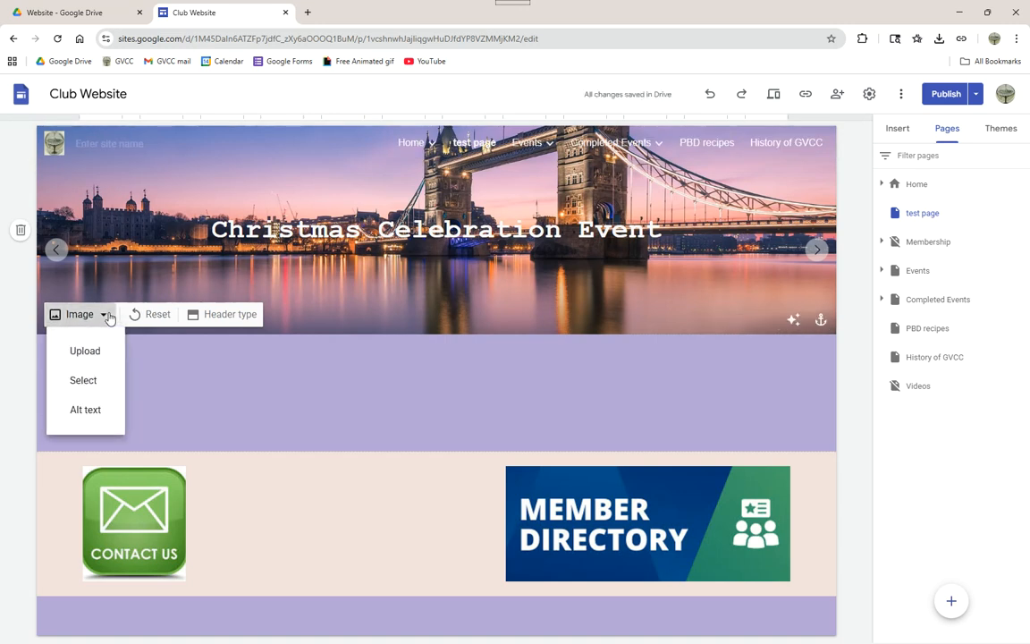
click(85, 381)
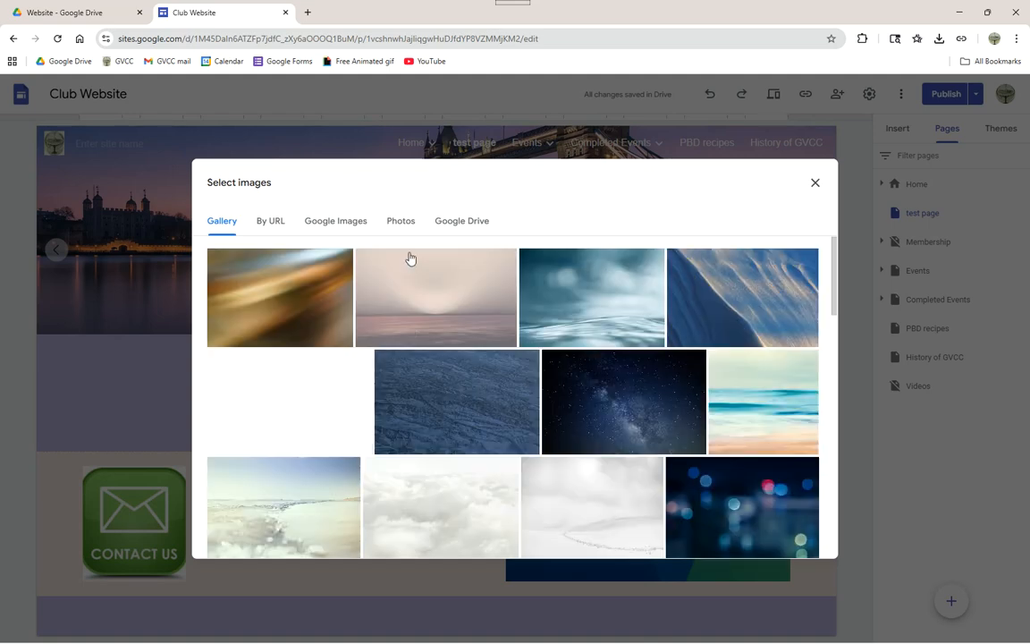
scroll(373, 319, down, 2)
scroll(367, 313, up, 2)
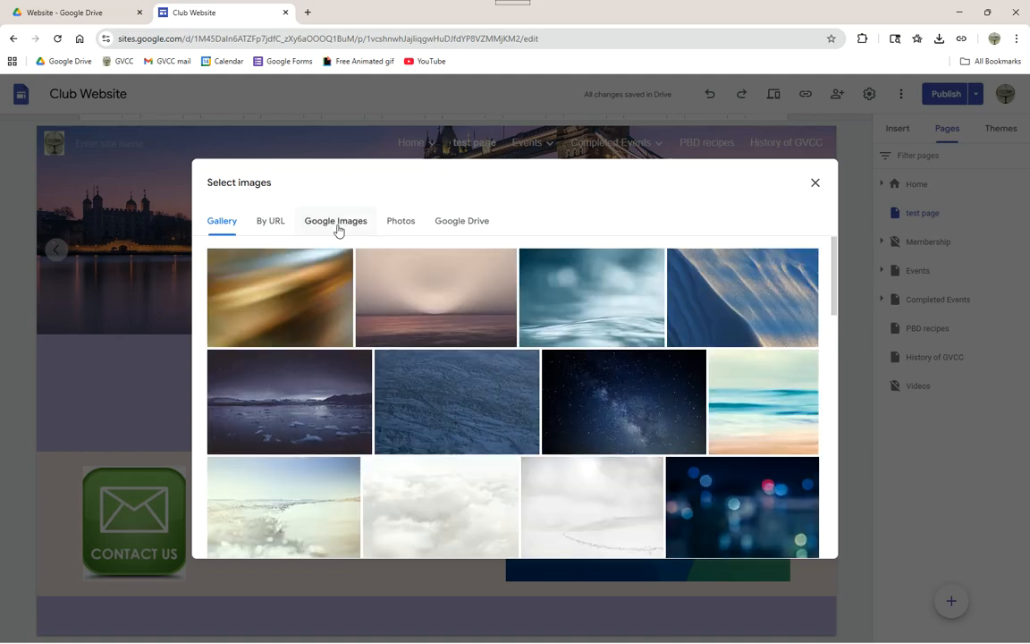
click(336, 224)
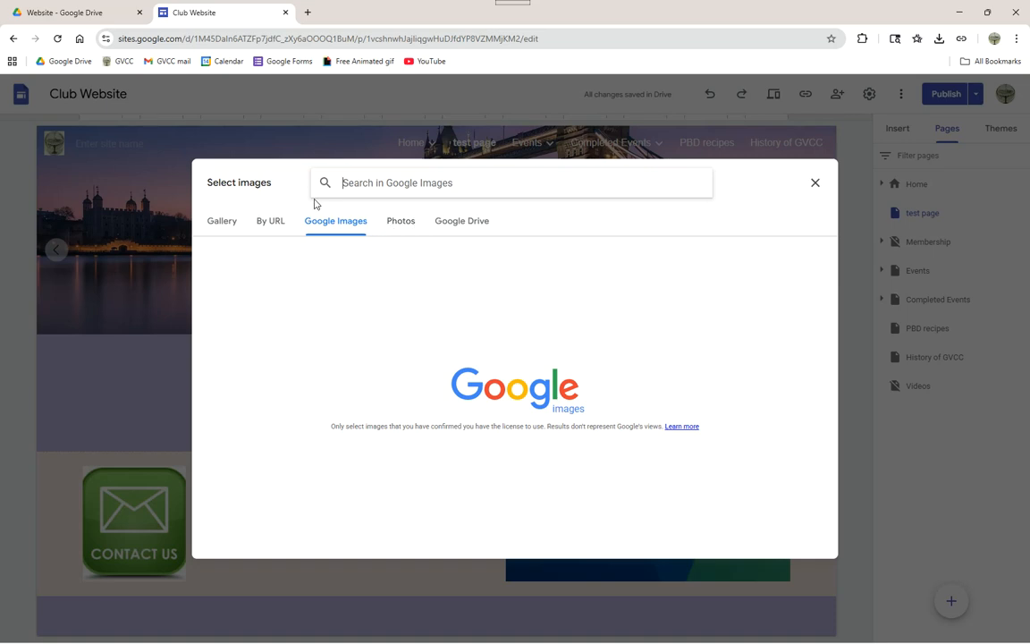
click(814, 183)
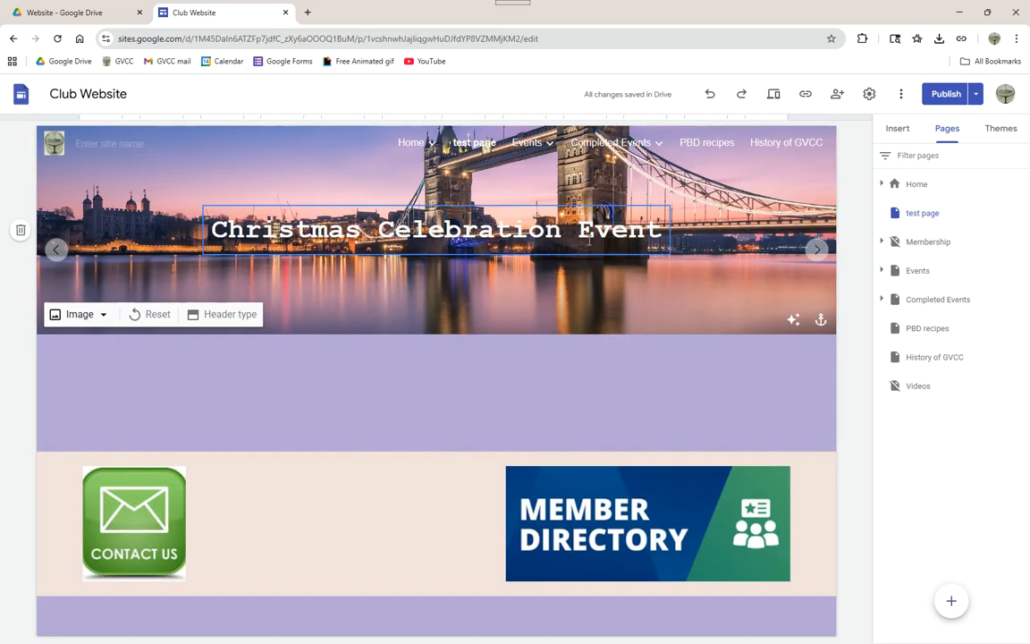
Browse Drive's Website > Icons & Images folder, and set the Holi Festival group photo from Photos as the header image
click(96, 315)
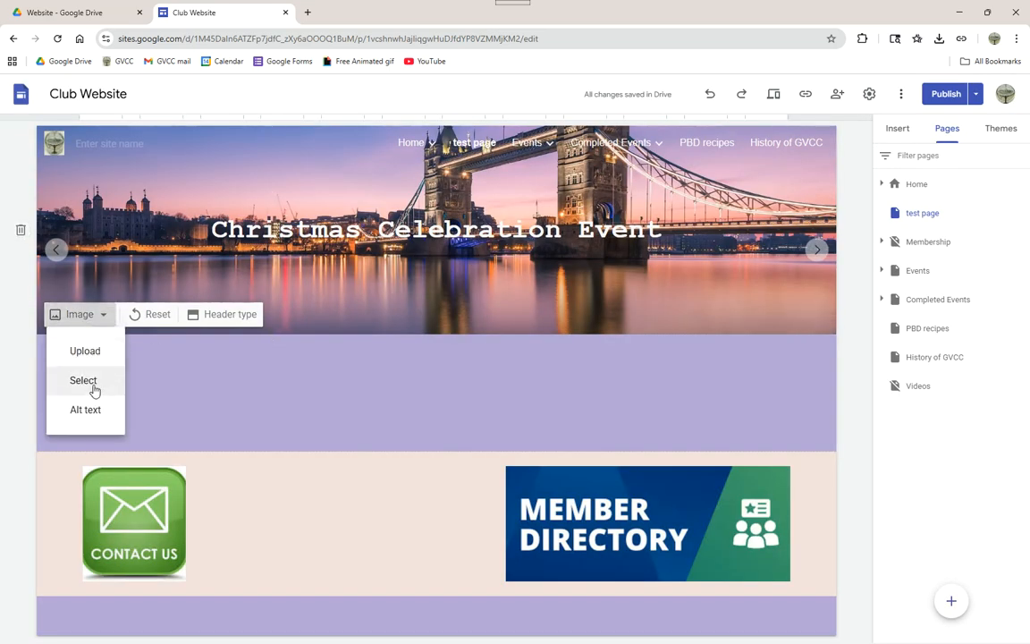
click(117, 378)
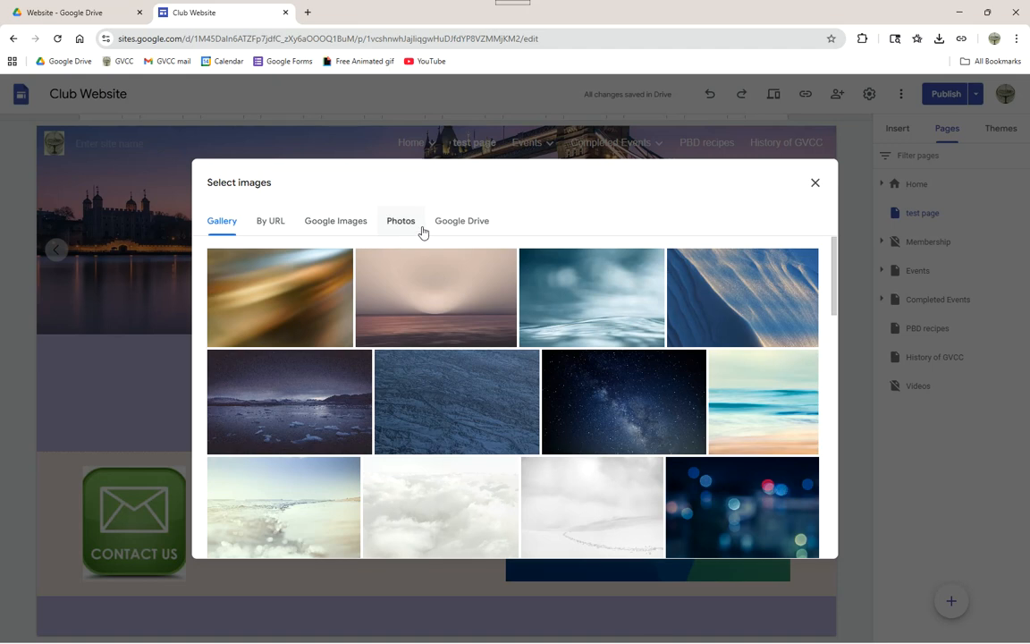
click(459, 225)
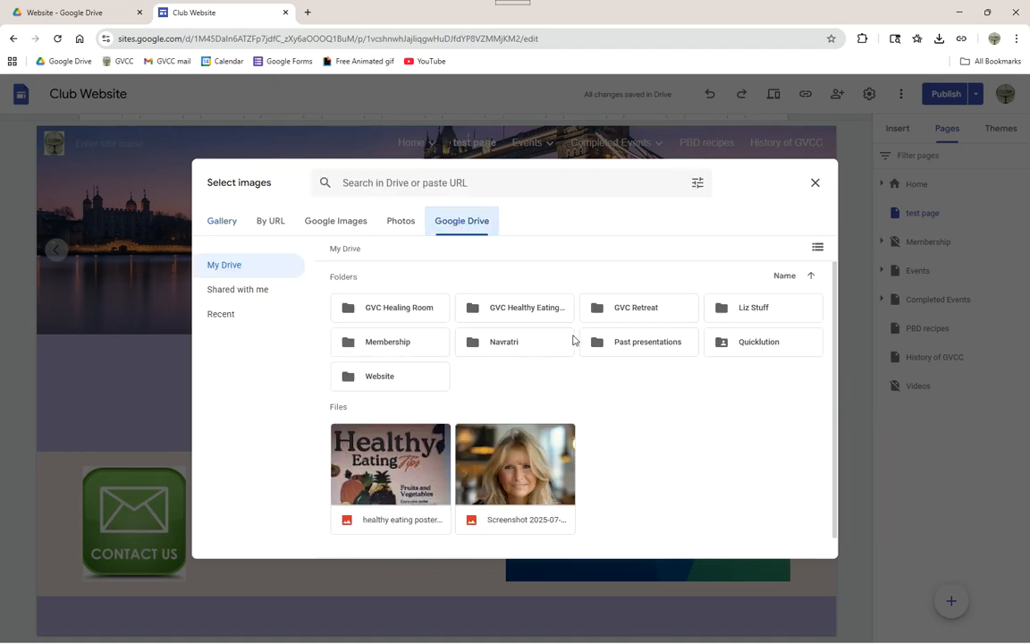
click(392, 380)
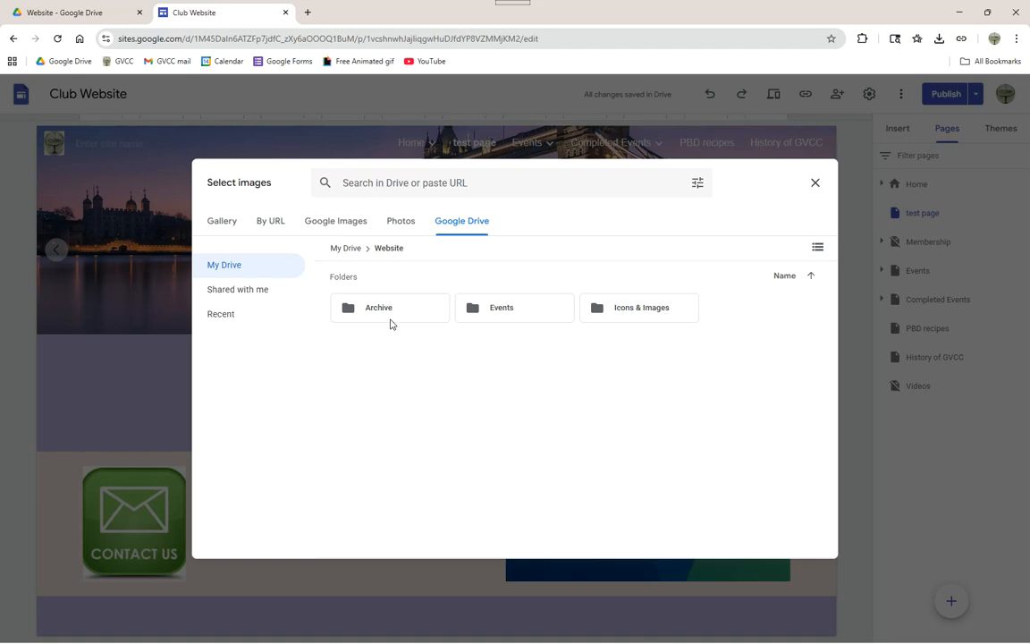
click(623, 316)
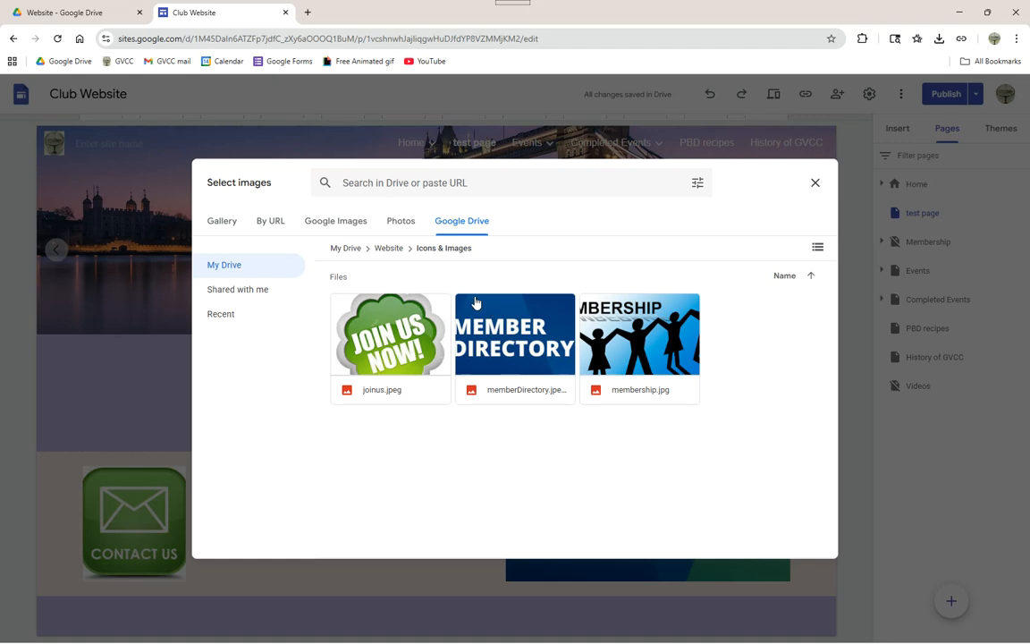
click(402, 223)
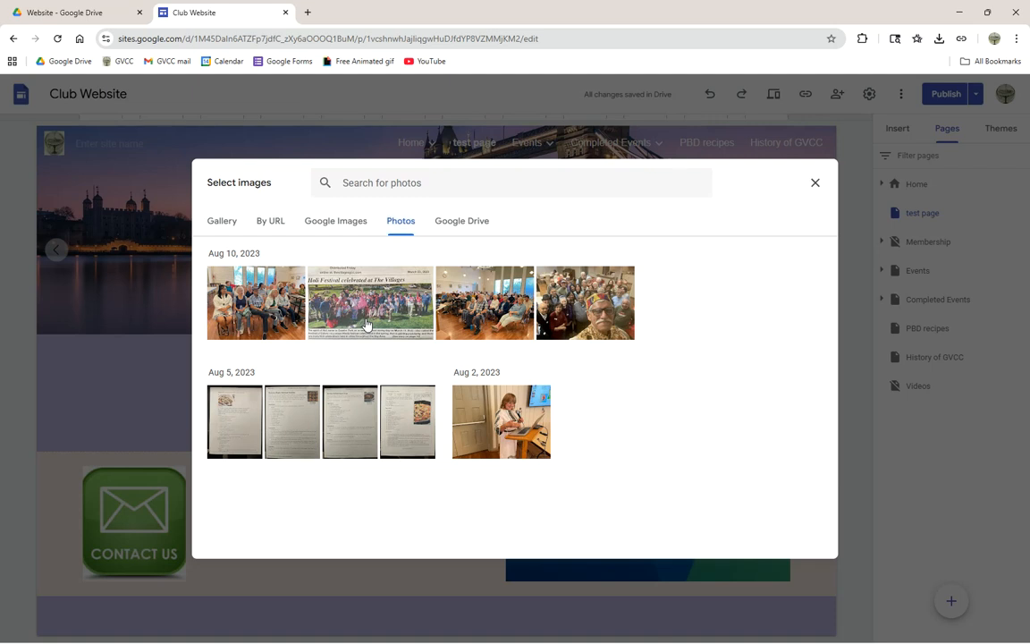
click(366, 325)
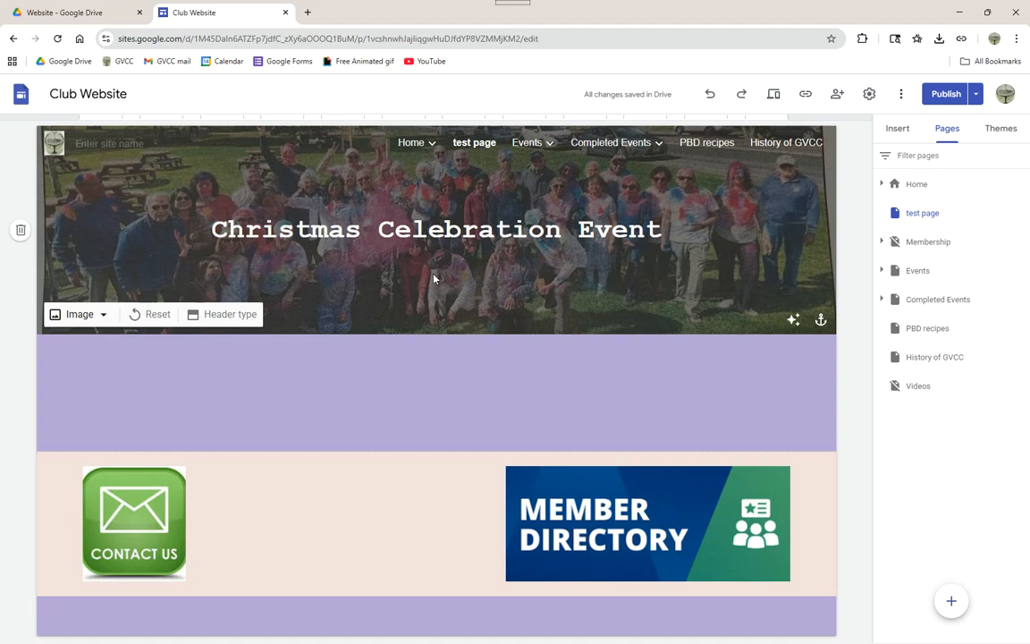
Open the bookmarked free animated GIF site, GIPHY, and look over its trending GIFs
click(366, 61)
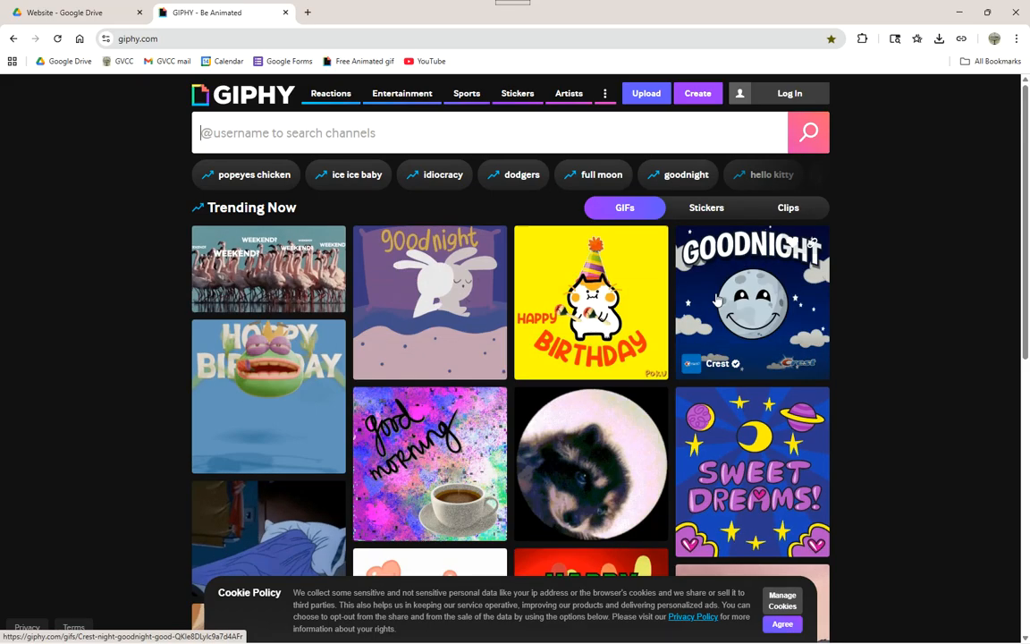
scroll(488, 295, down, 2)
scroll(482, 296, up, 2)
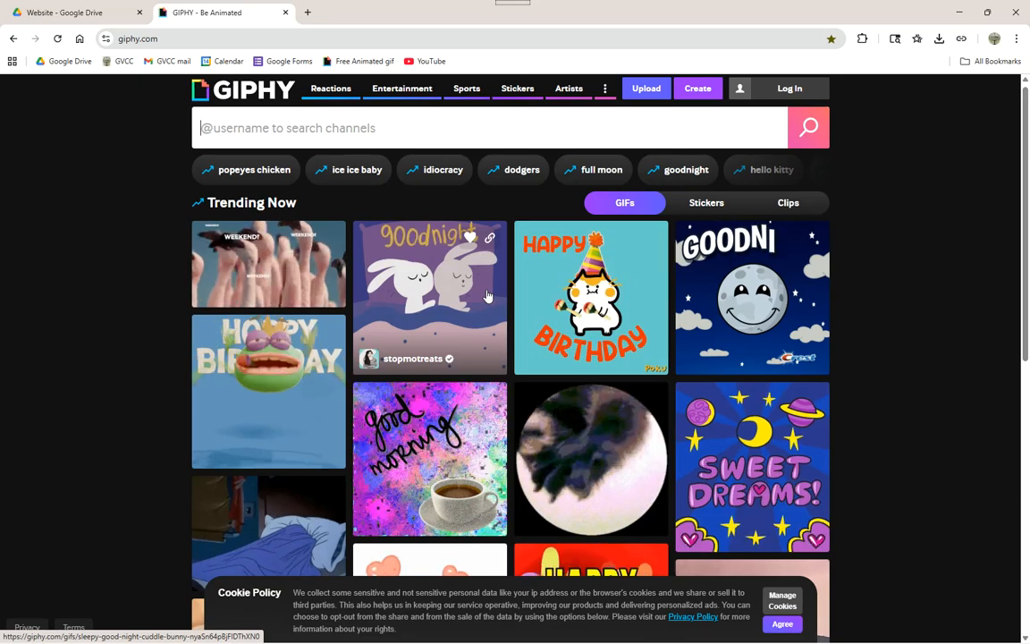
Browse further down through GIPHY's feed of trending GIFs
scroll(492, 299, down, 2)
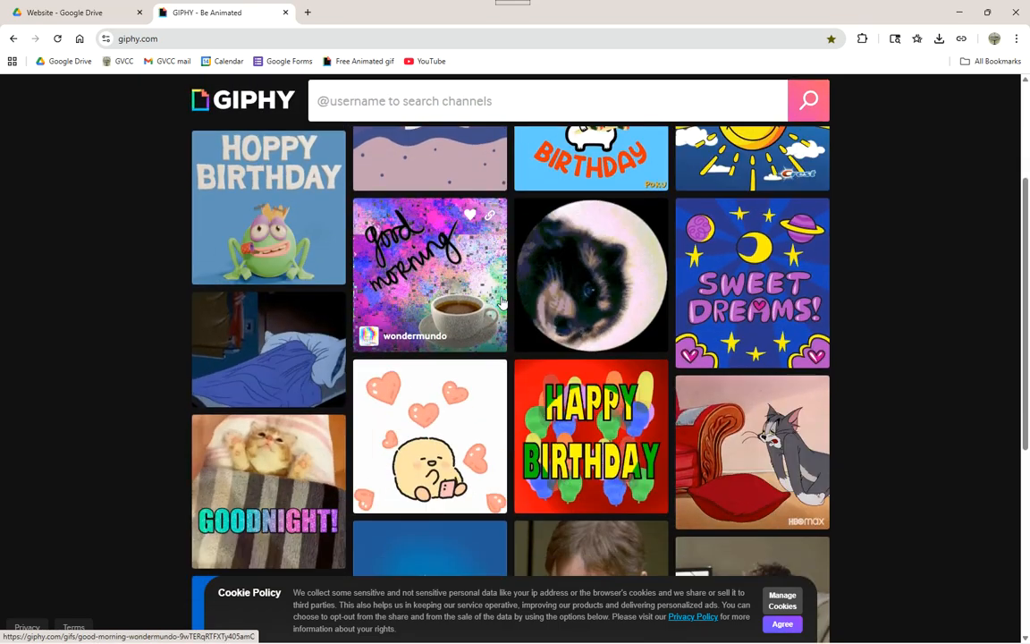
scroll(499, 304, down, 4)
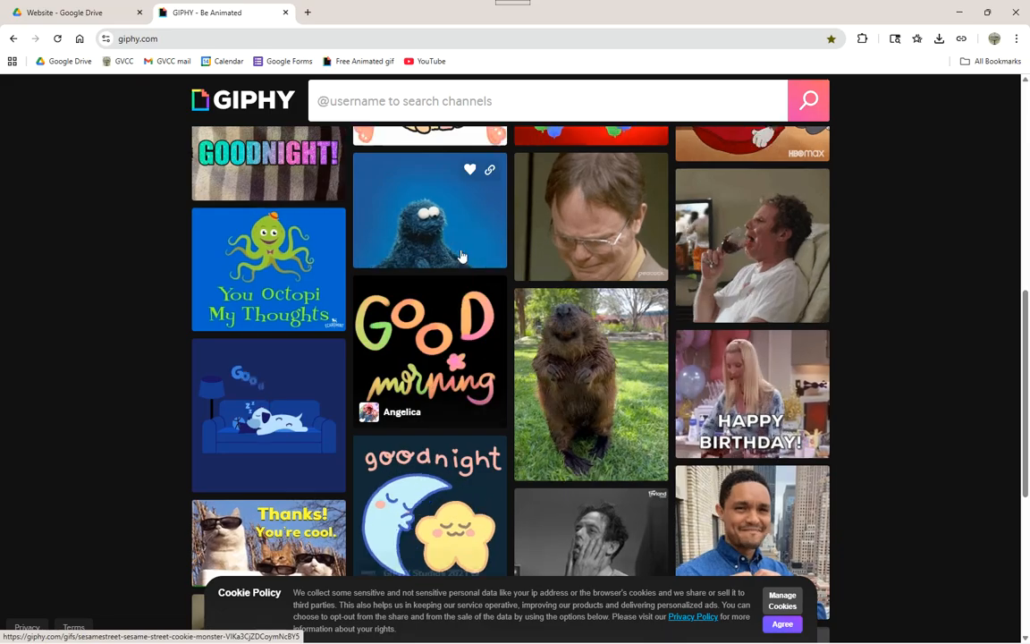
scroll(464, 358, down, 1)
scroll(464, 358, down, 5)
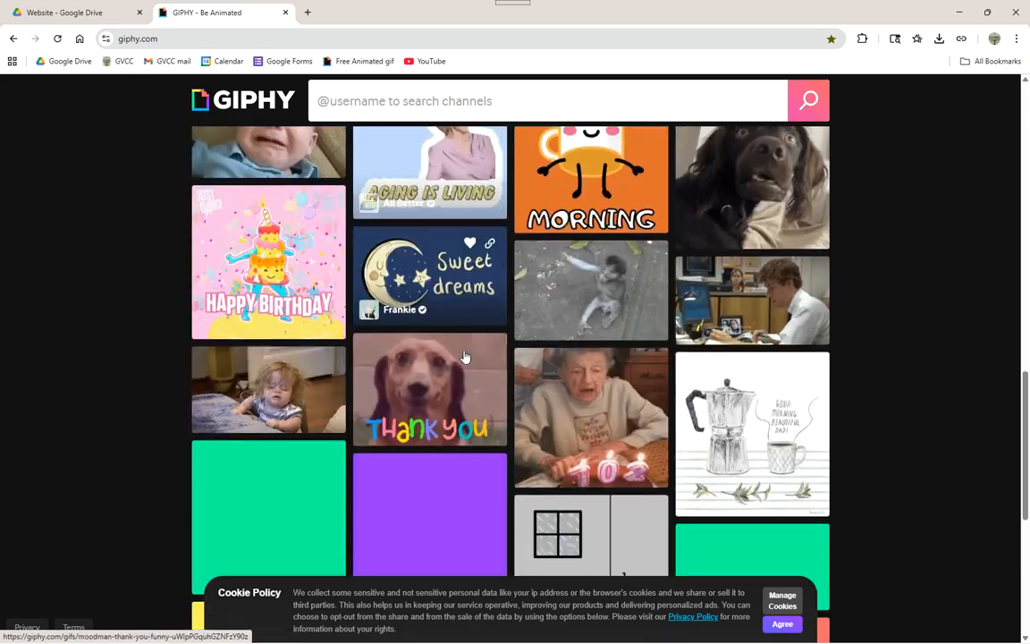
scroll(464, 357, down, 7)
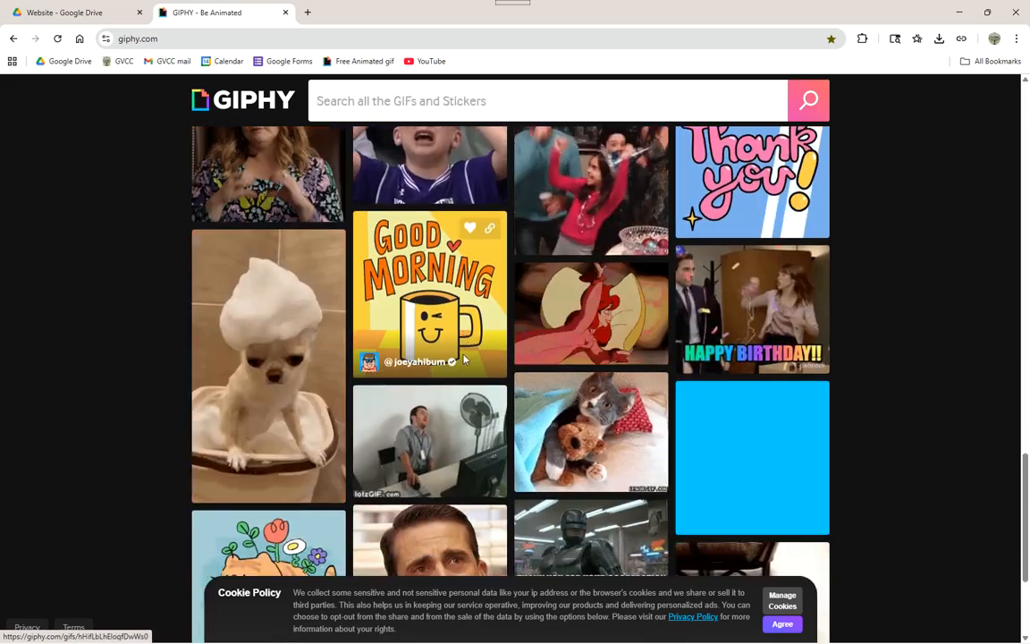
scroll(464, 360, down, 3)
scroll(438, 269, up, 3)
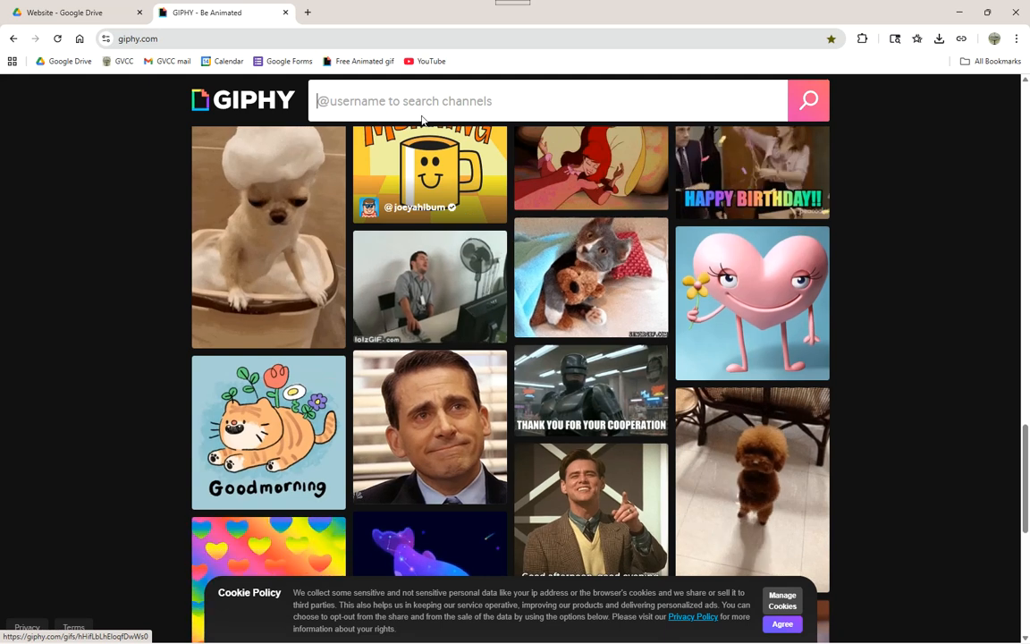
Search GIPHY for "christmas" and look through the resulting GIFs
click(413, 101)
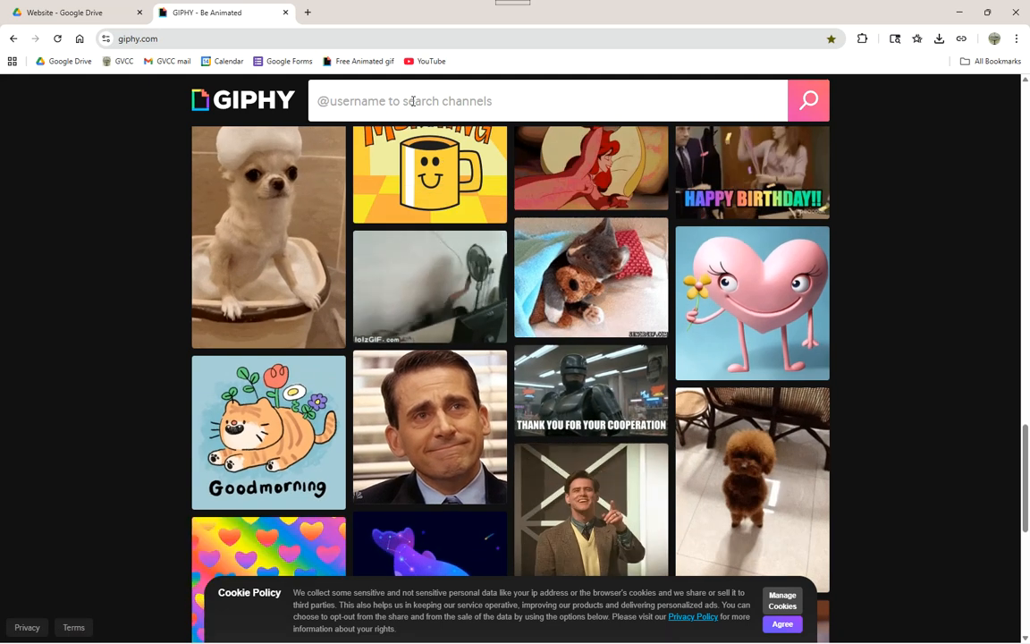
text(christmas)
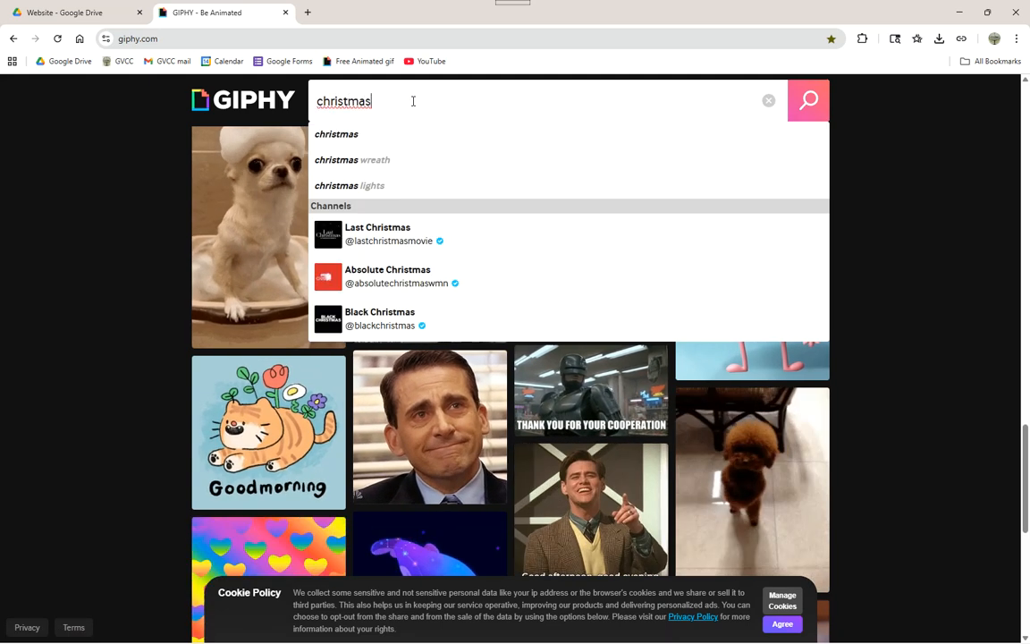
key(Return)
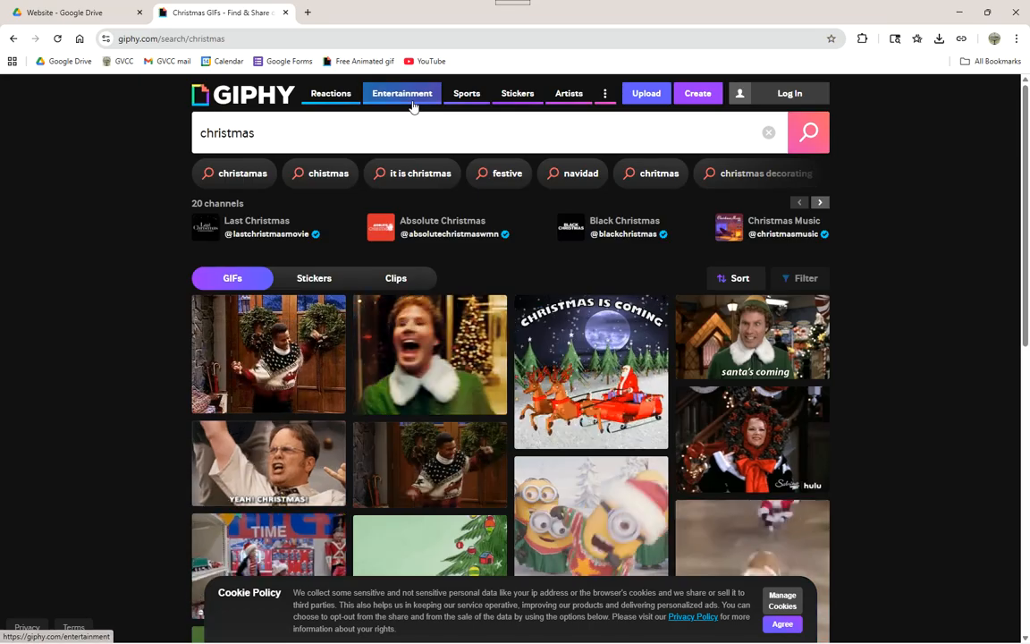
scroll(626, 433, down, 2)
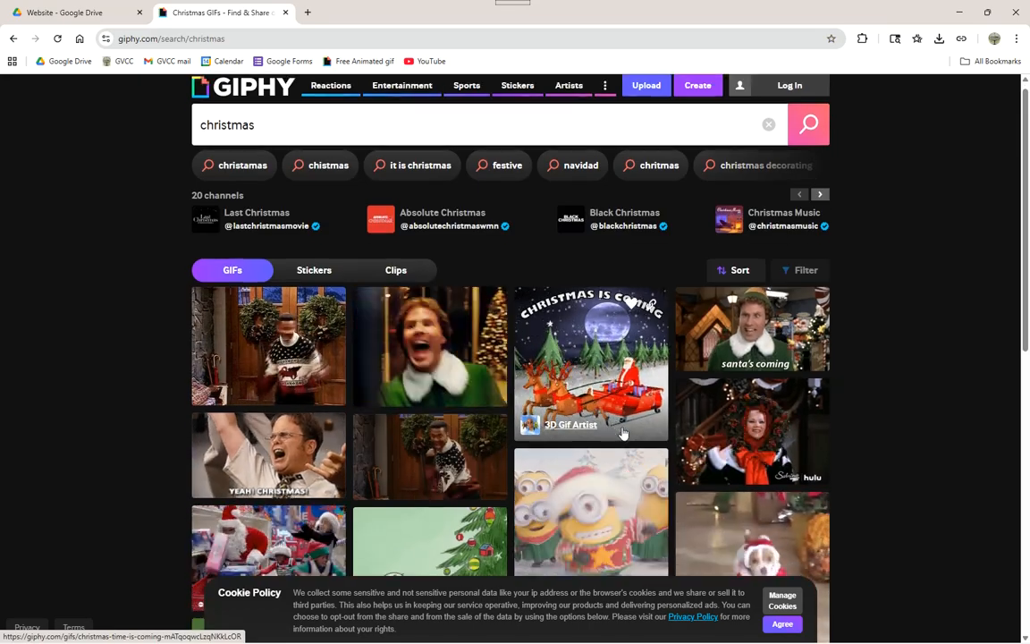
scroll(617, 431, down, 2)
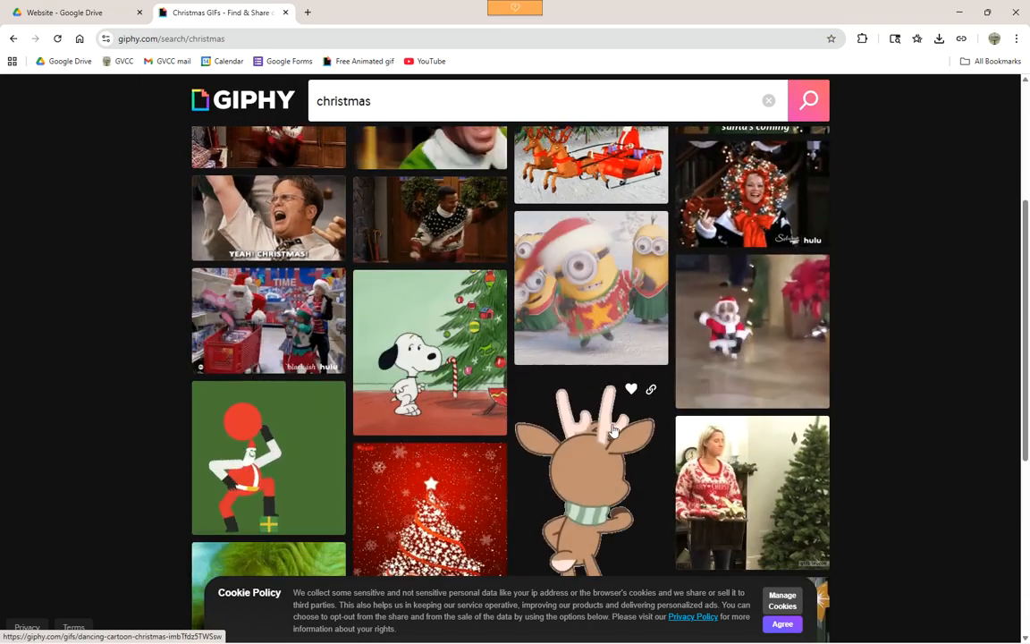
scroll(601, 431, down, 3)
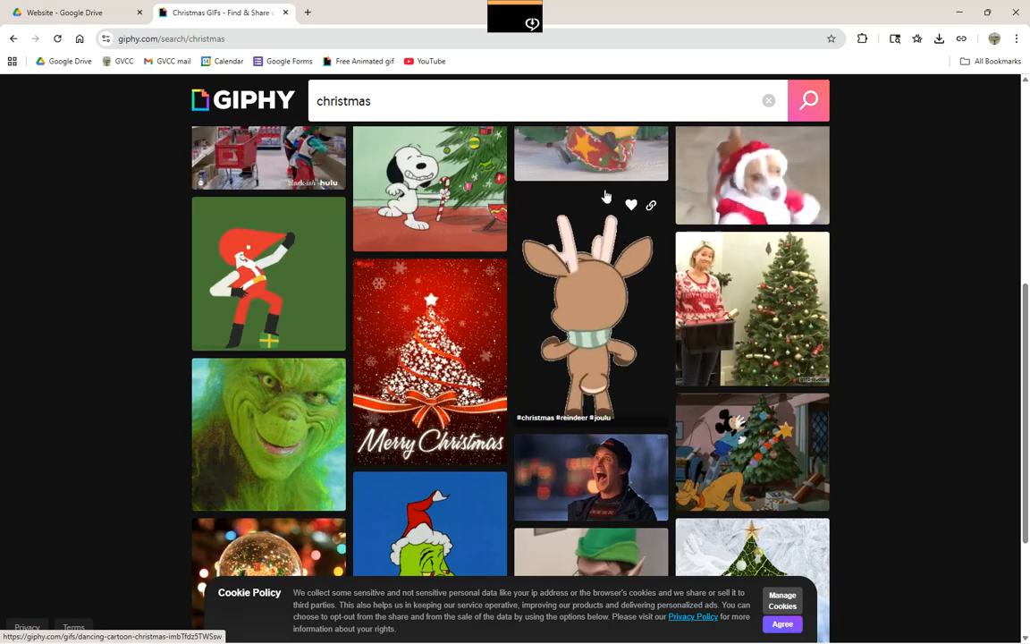
scroll(601, 319, down, 9)
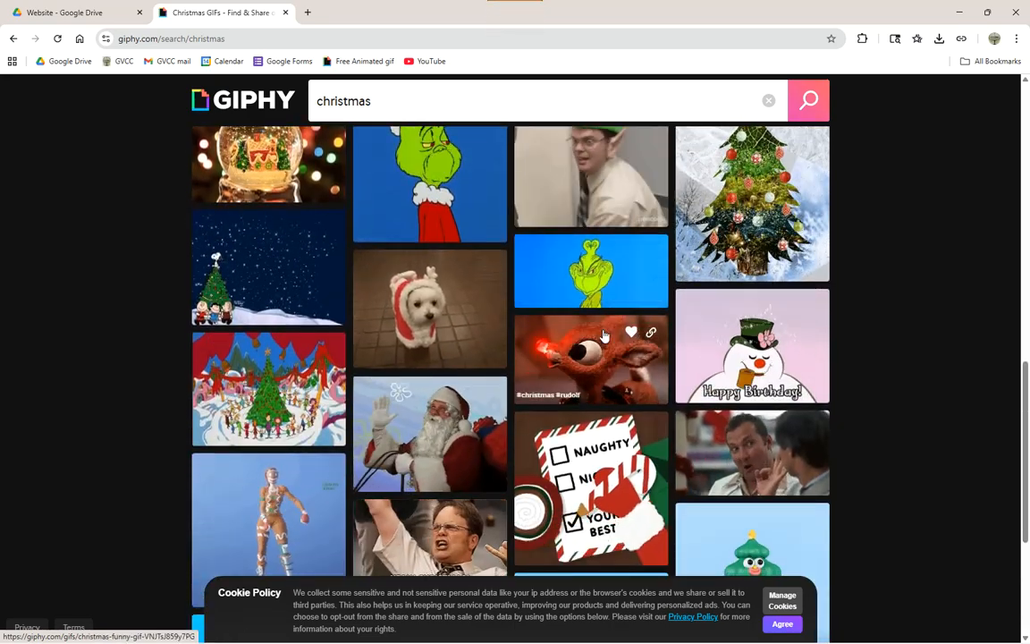
scroll(603, 336, down, 4)
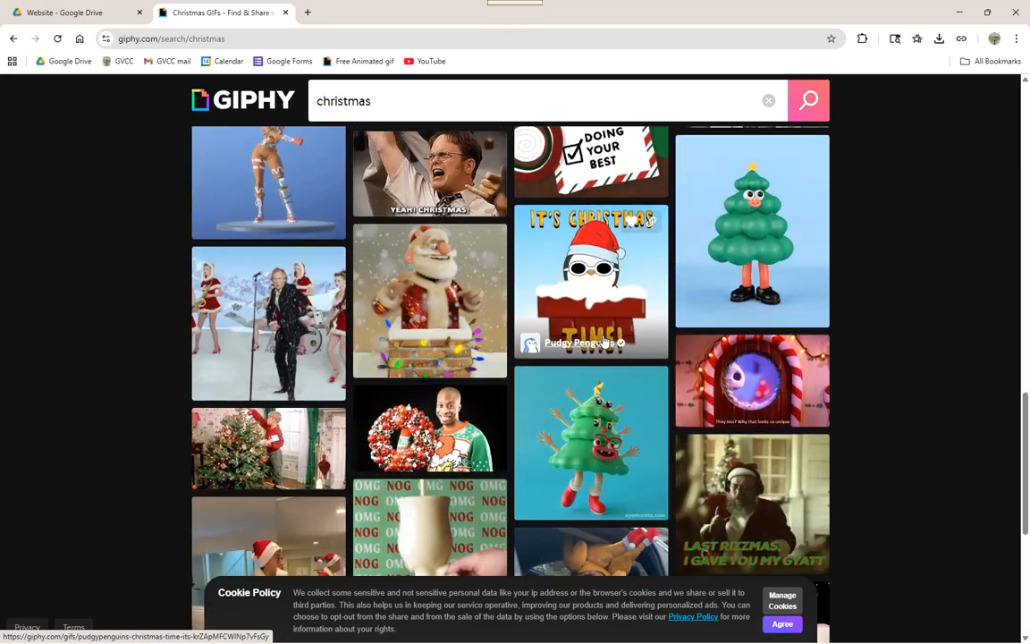
scroll(603, 342, down, 5)
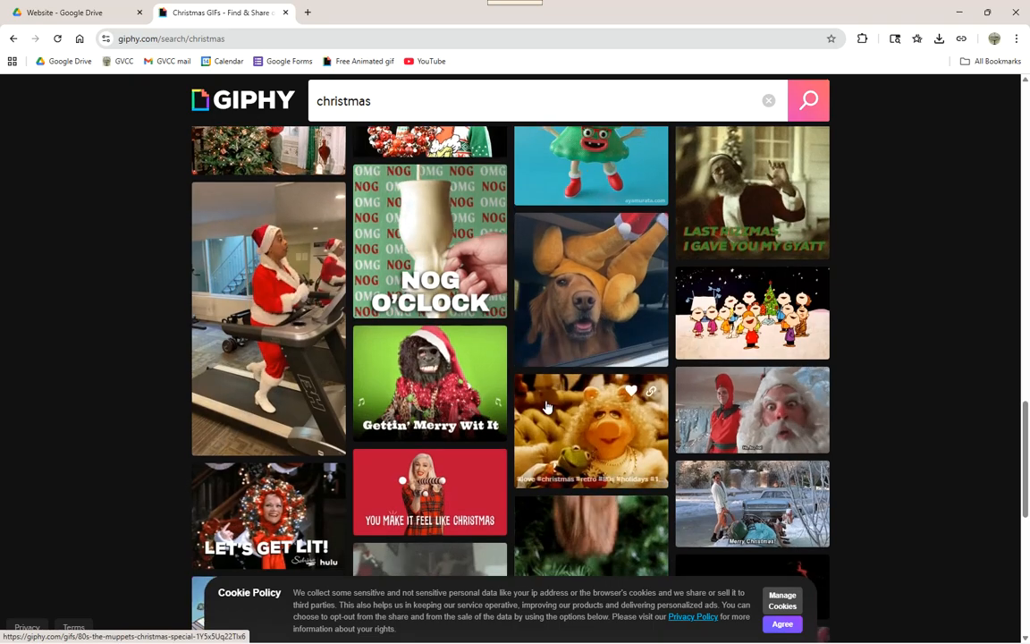
scroll(582, 413, down, 3)
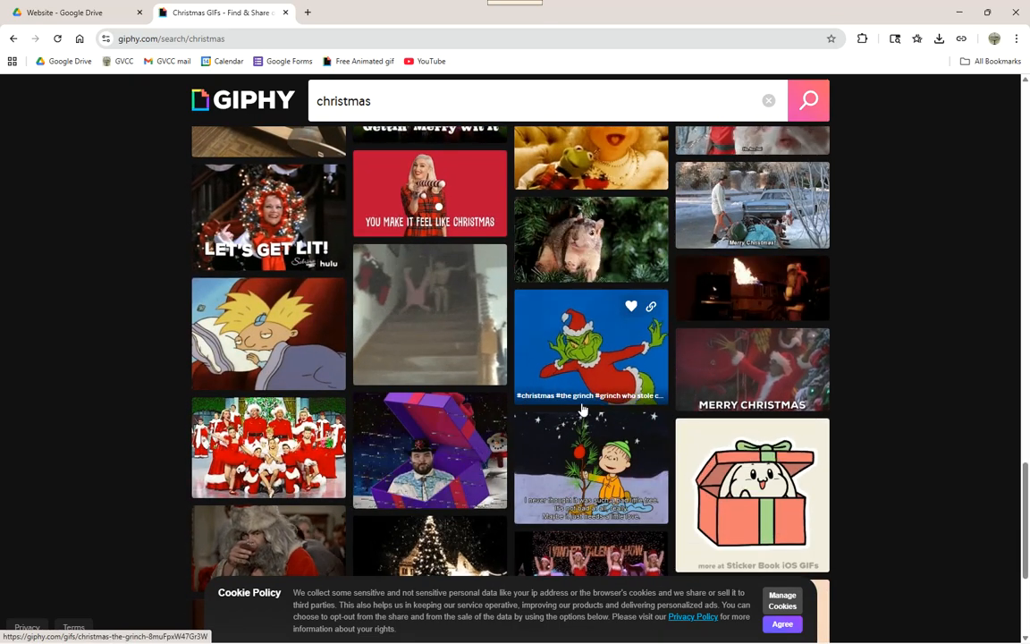
Open the Charlie Brown little tree GIF, and from its related GIFs open the Peanuts group gathered around the Christmas tree
click(588, 436)
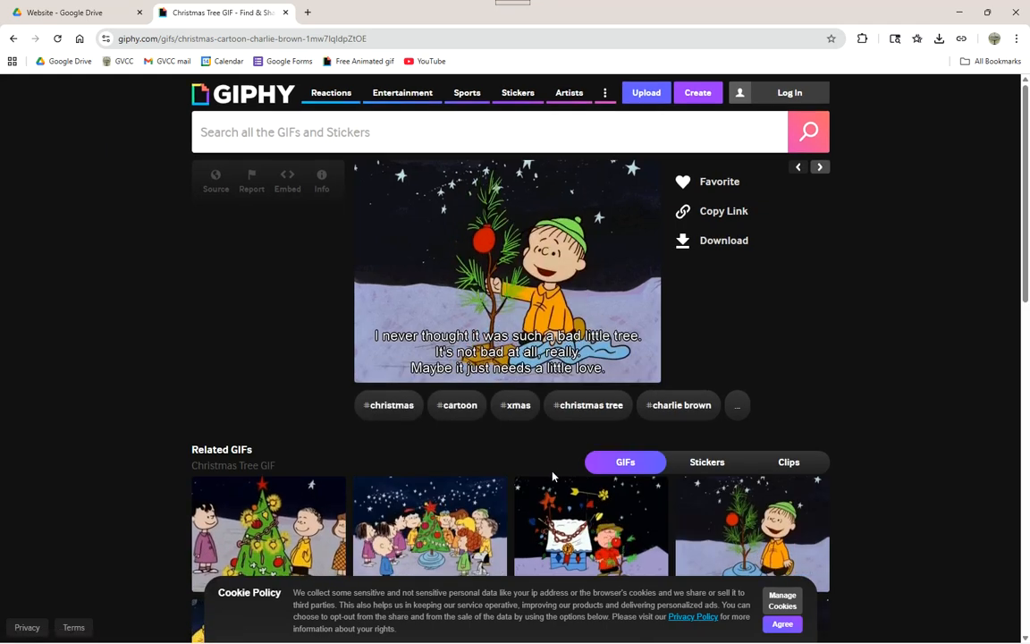
scroll(549, 474, down, 2)
click(446, 418)
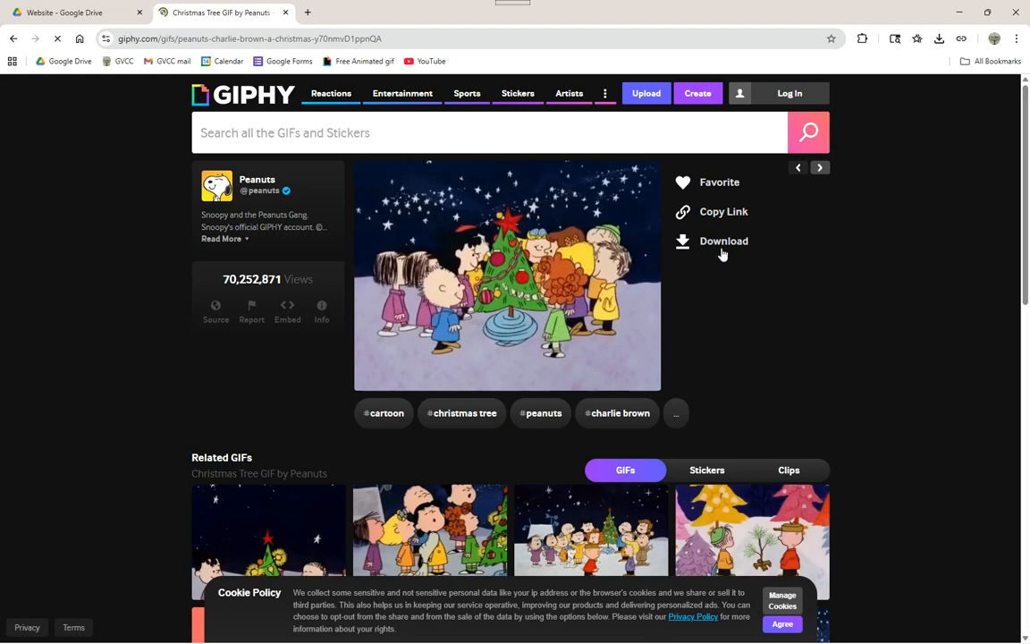
Start downloading the Peanuts GIF, log in to GIPHY with the saved account credentials, and decline the Windows Hello password protection
click(722, 251)
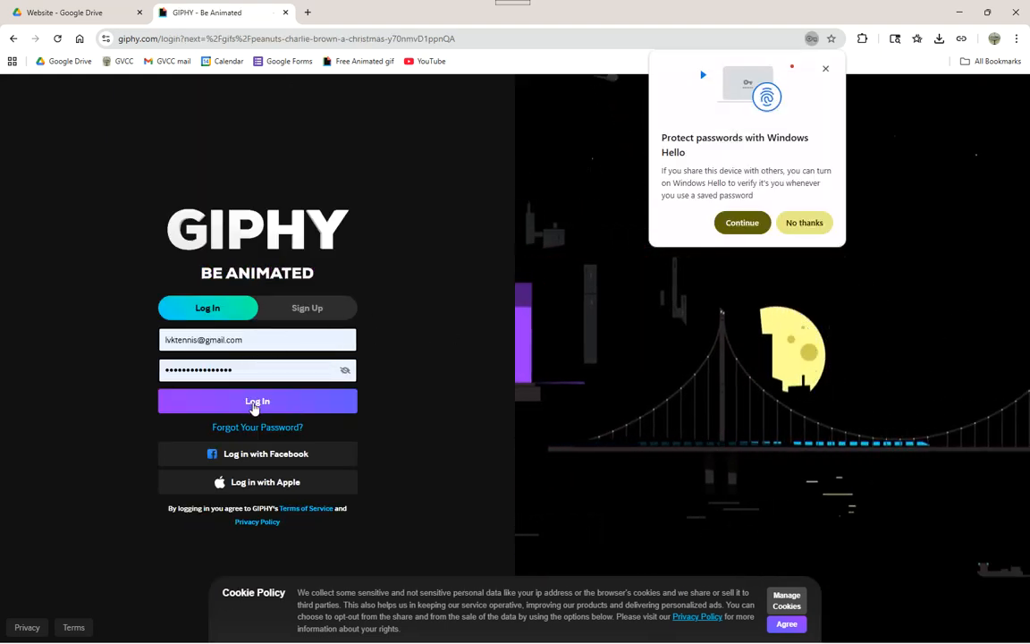
click(254, 407)
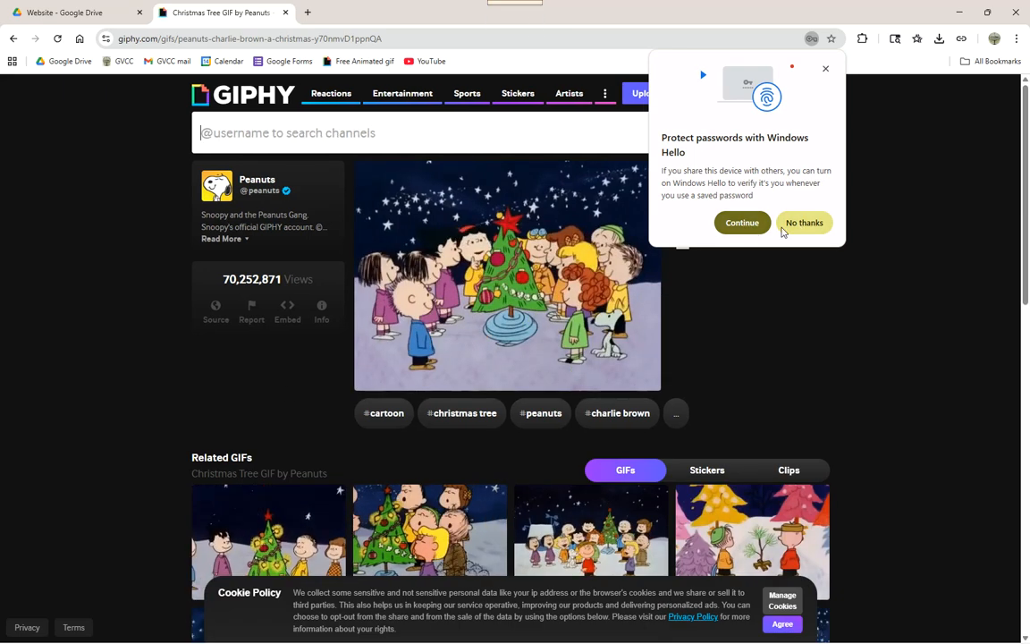
click(804, 227)
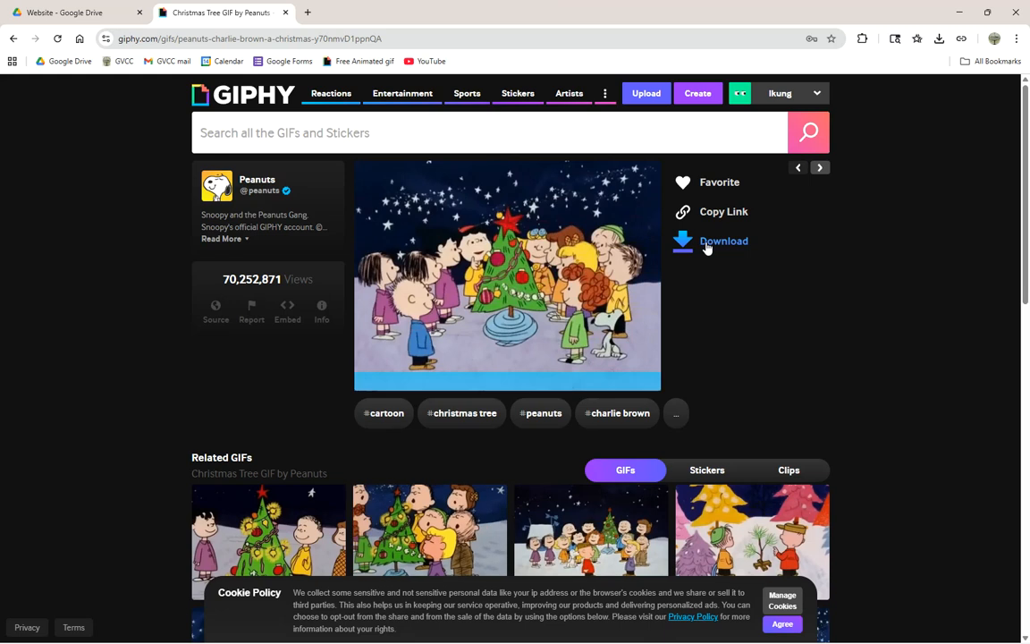
Download the Peanuts GIF and save it as Christmas Tree GIF by Peanuts.gif in the gvcc > downloads folder
click(706, 243)
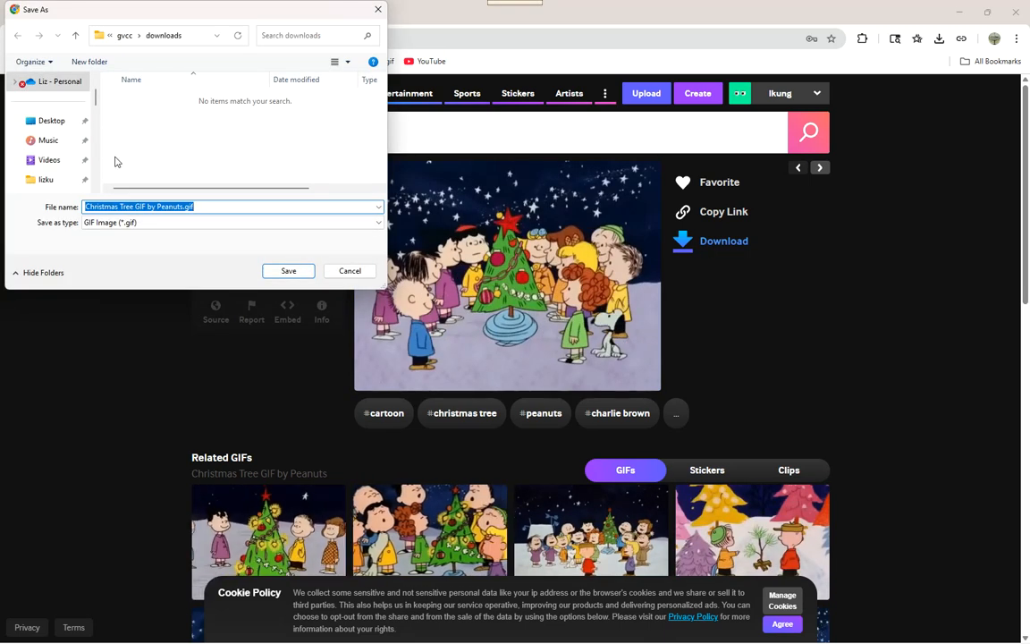
drag(97, 106, 98, 147)
click(49, 143)
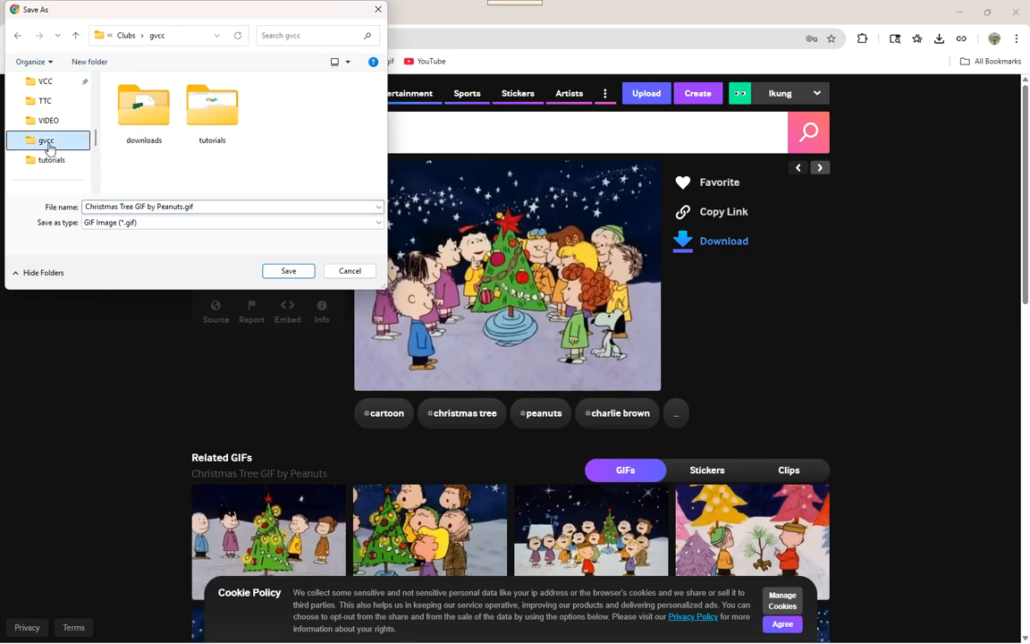
double_click(142, 131)
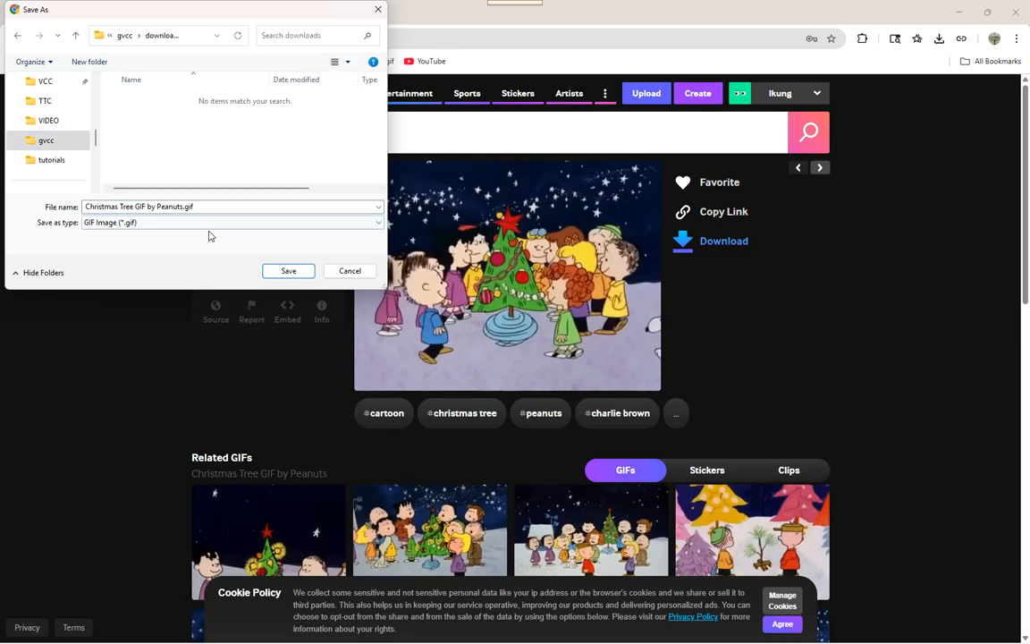
click(289, 271)
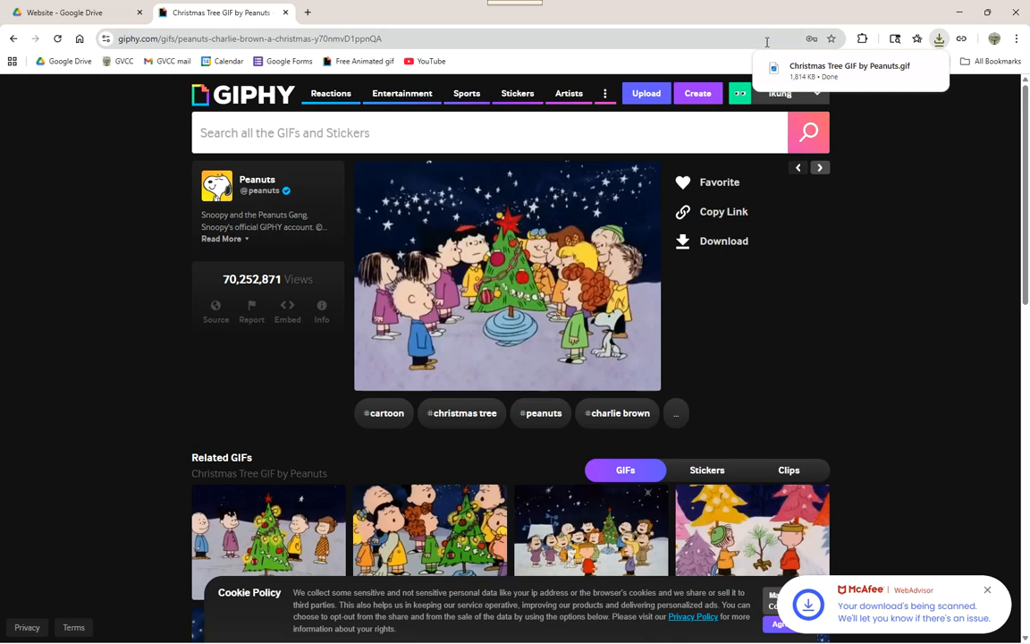
Close GIPHY, reopen Club Website from Drive's Website folder, and go to its test page
click(61, 13)
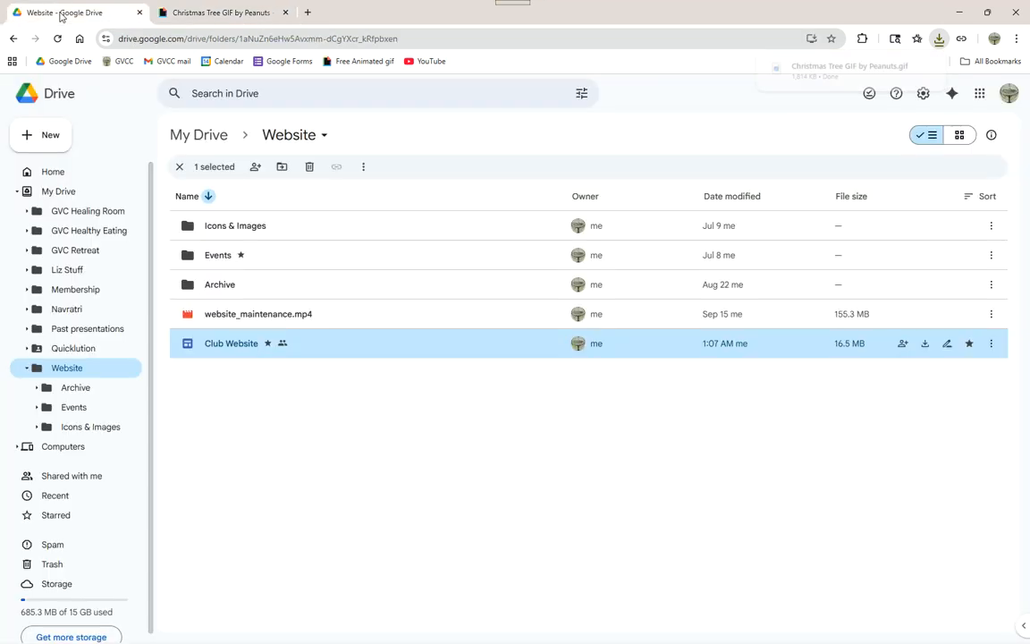
click(285, 12)
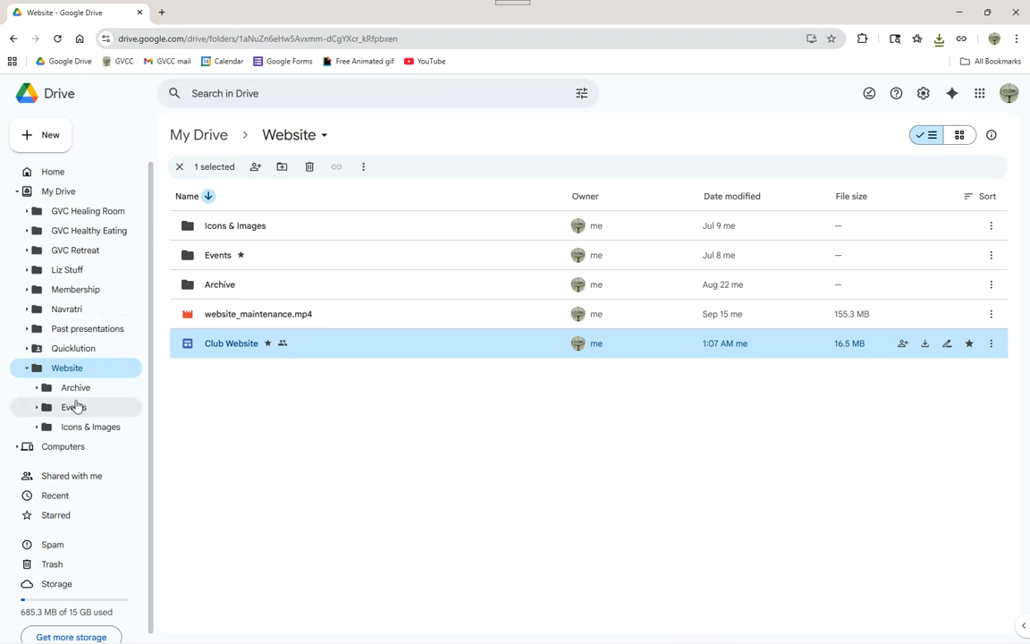
click(76, 367)
double_click(214, 349)
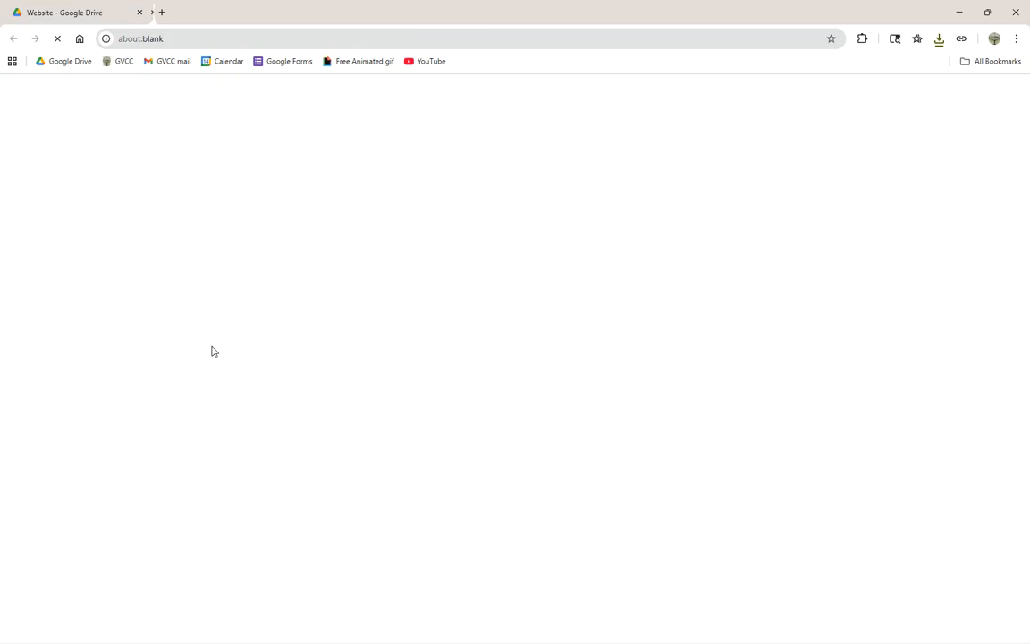
click(447, 259)
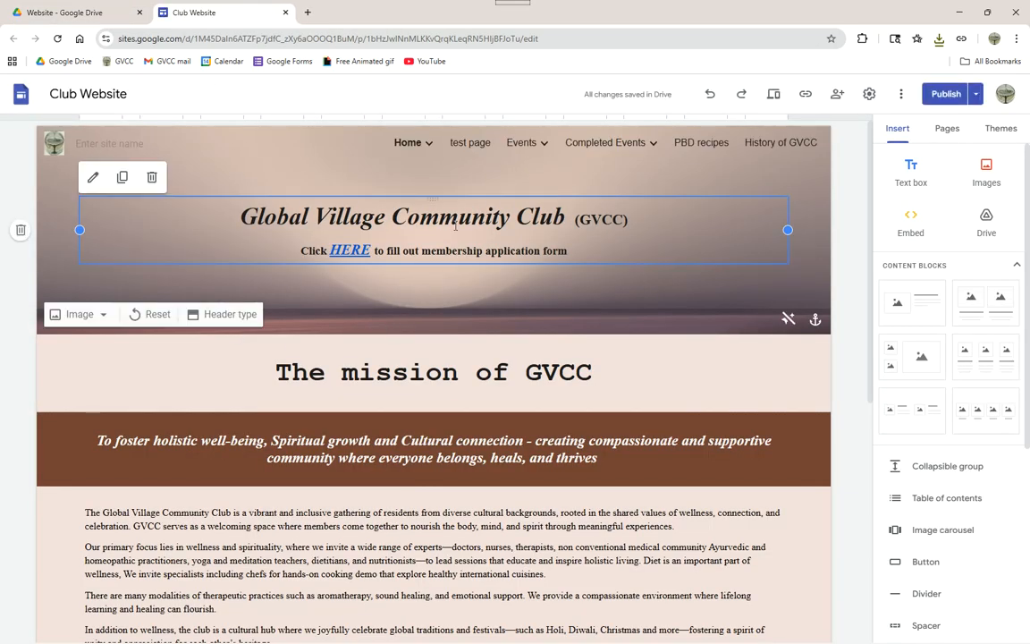
click(468, 144)
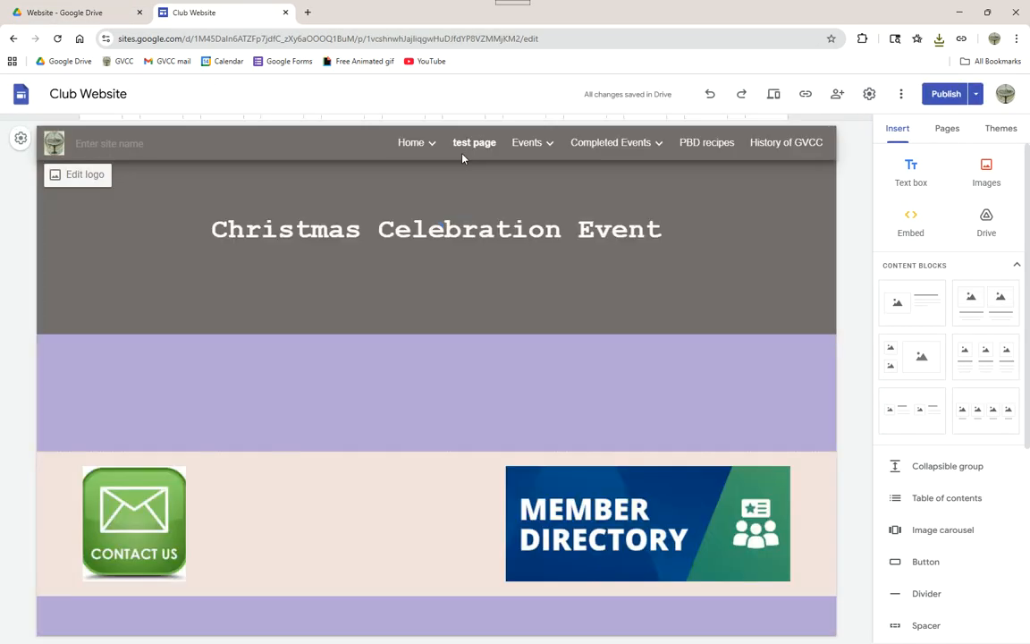
Upload Christmas Tree GIF by Peanuts.gif from gvcc > downloads as the test page's header image, and turn off its readability adjustment
click(101, 316)
click(86, 354)
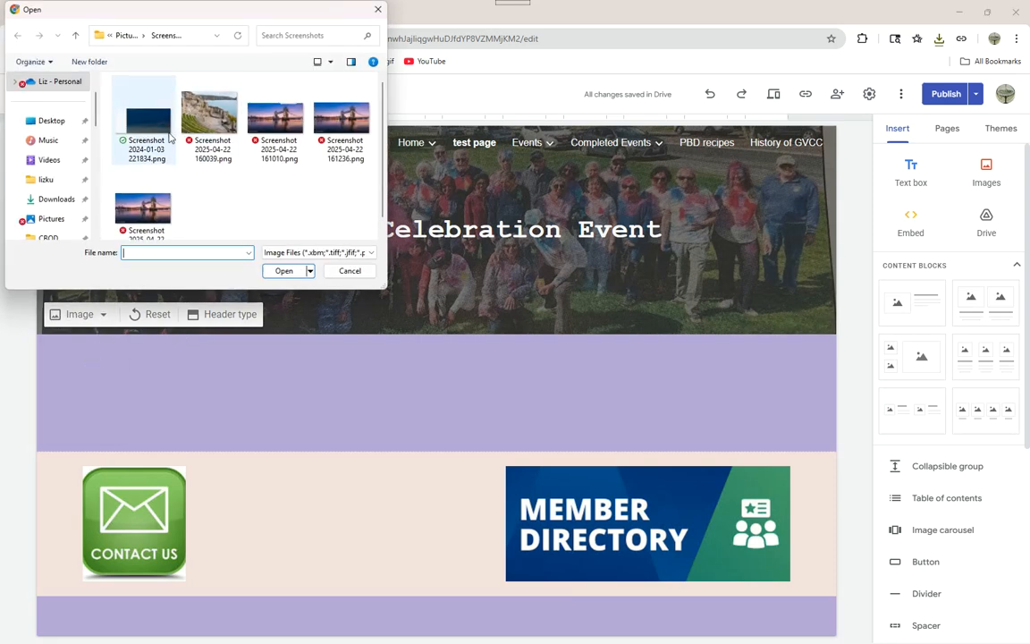
scroll(235, 150, down, 1)
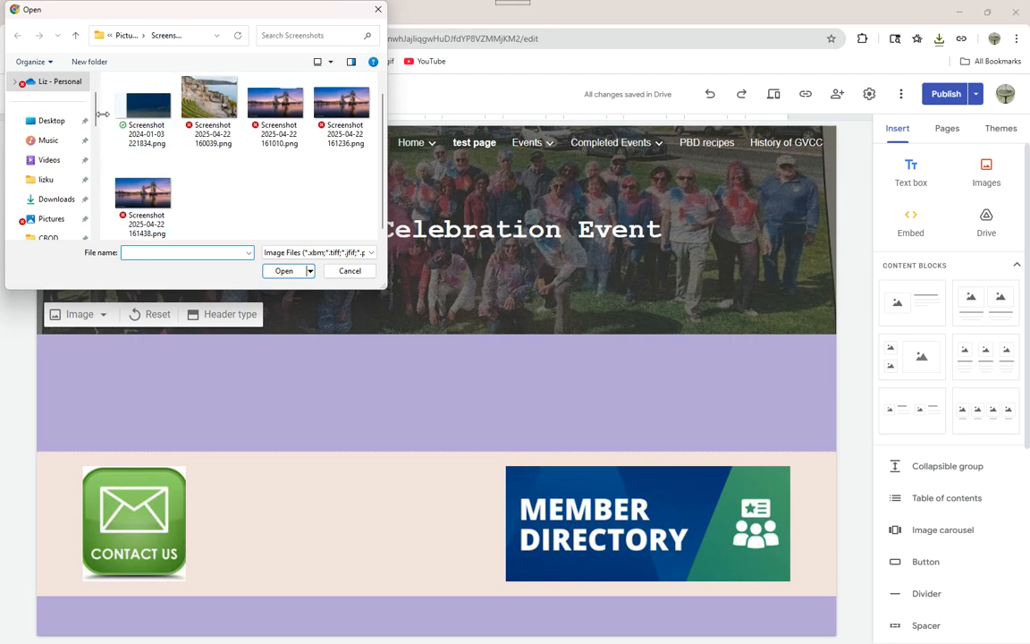
drag(97, 114, 96, 168)
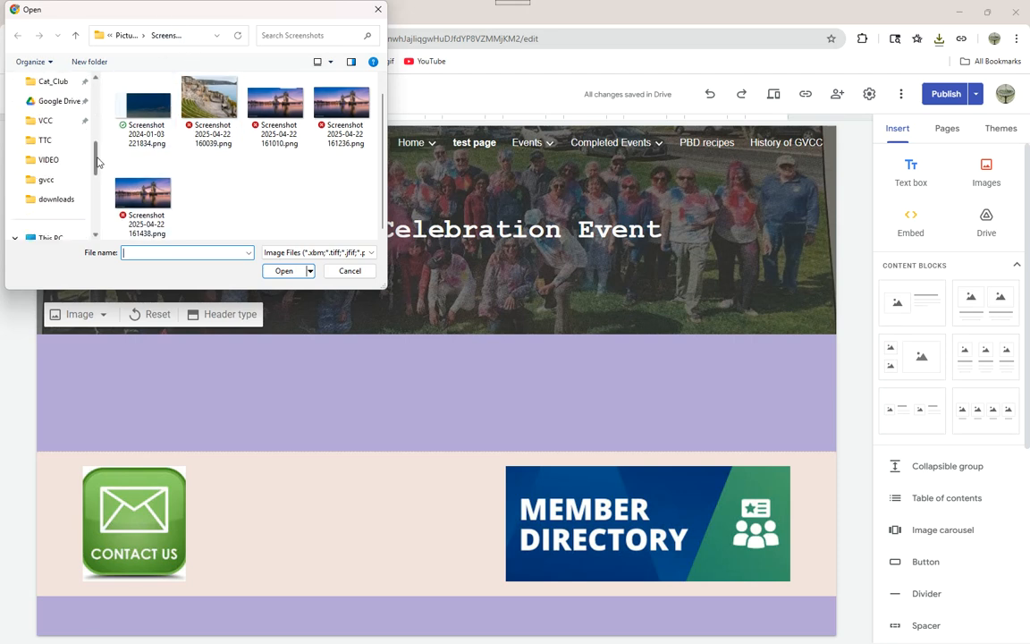
click(49, 181)
double_click(143, 114)
click(144, 120)
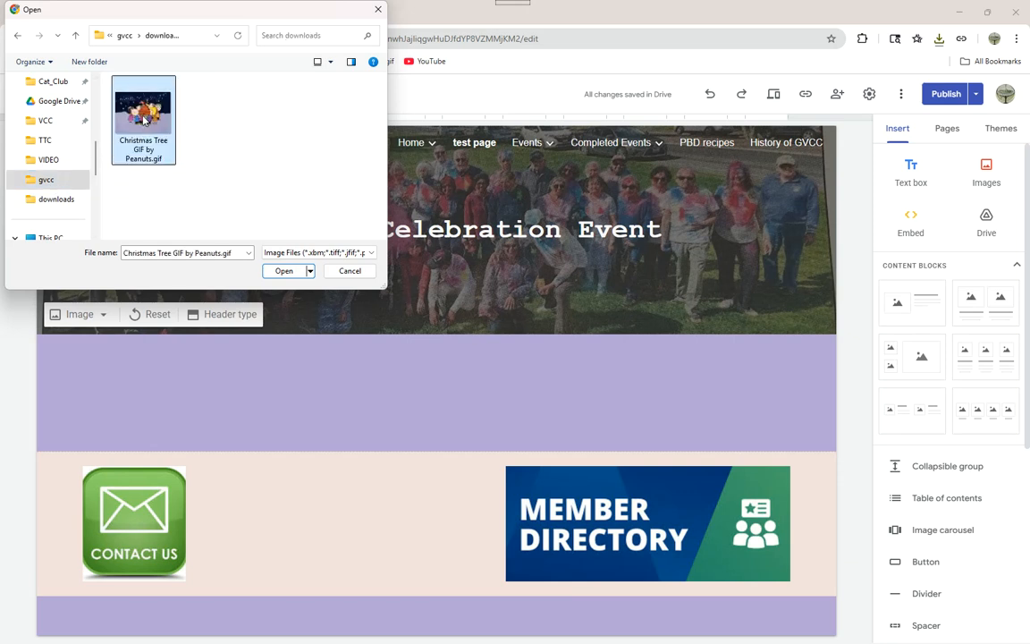
double_click(141, 129)
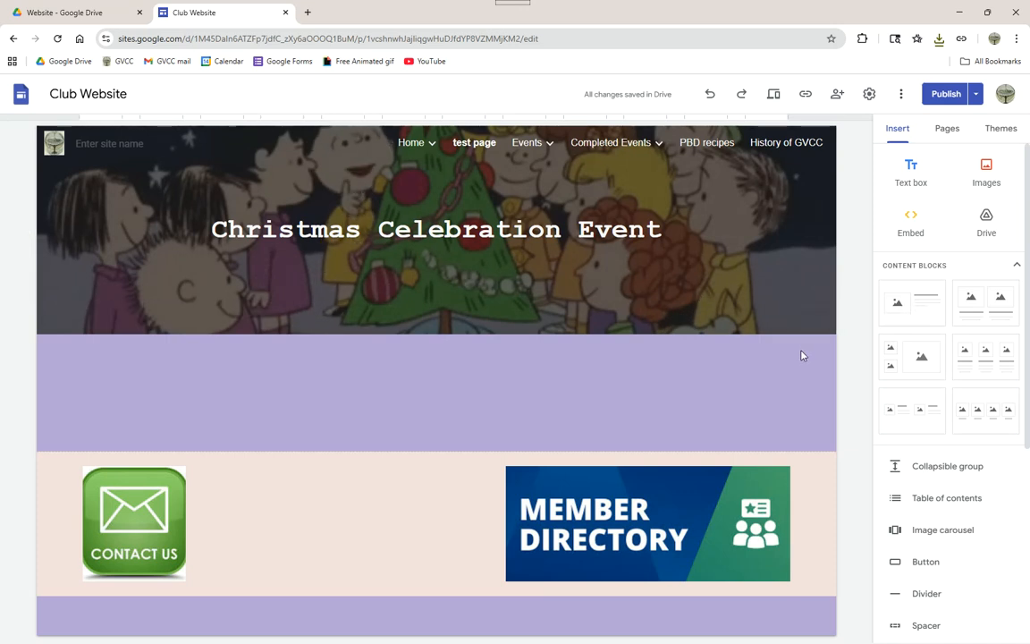
click(793, 321)
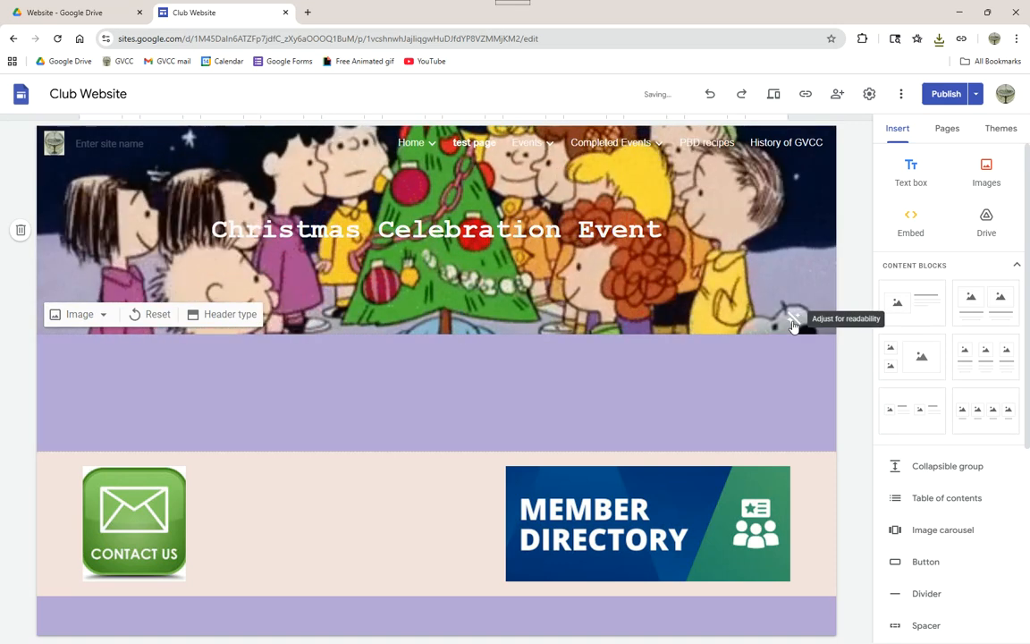
Set the header title's text colour to black and compare the header image with and without the readability adjustment
click(793, 322)
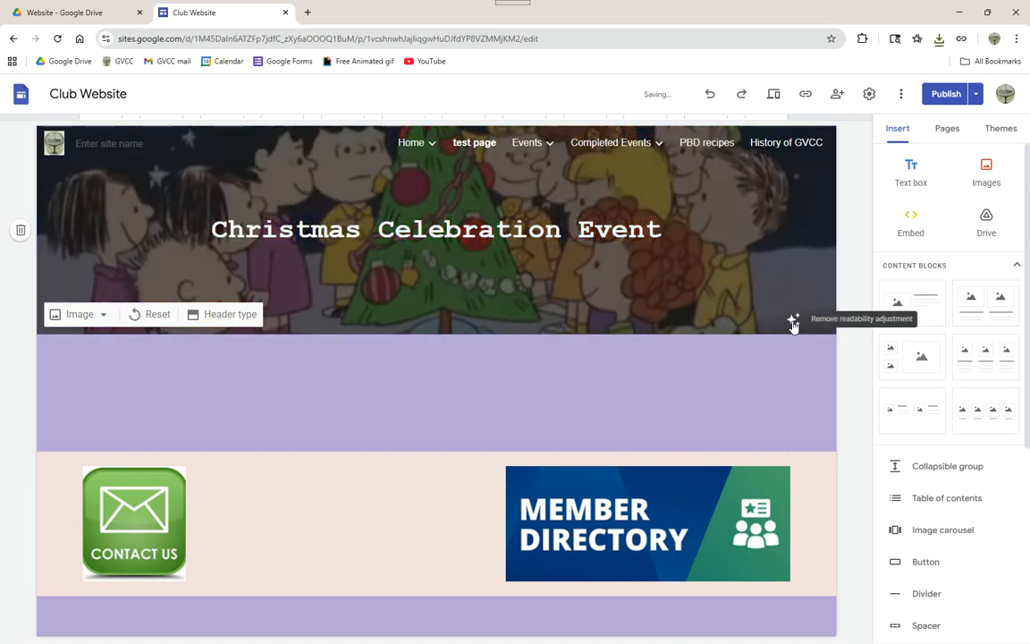
click(793, 321)
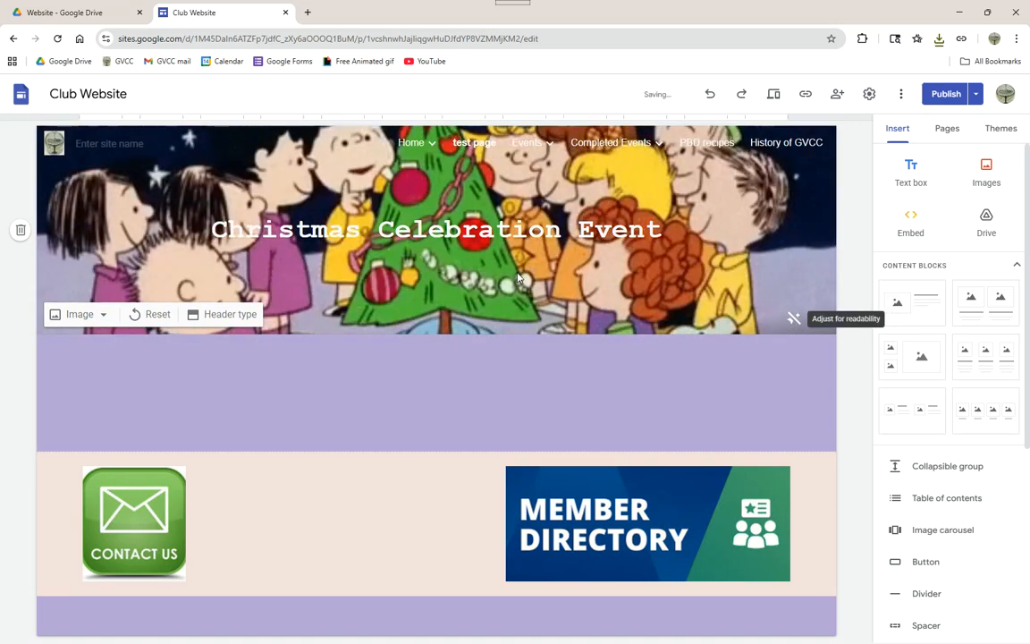
triple_click(335, 231)
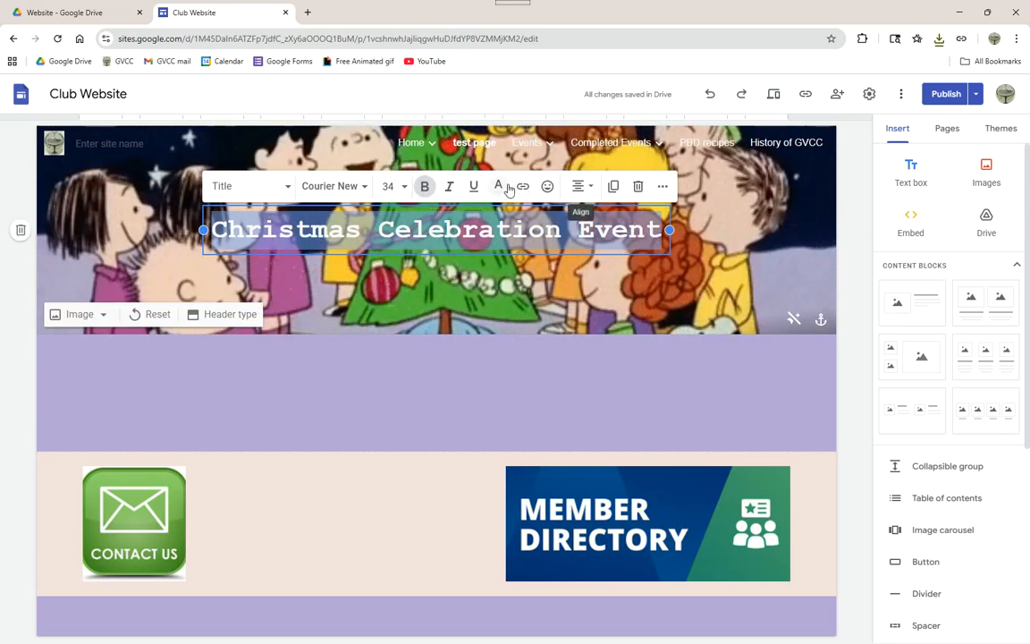
click(498, 186)
click(488, 217)
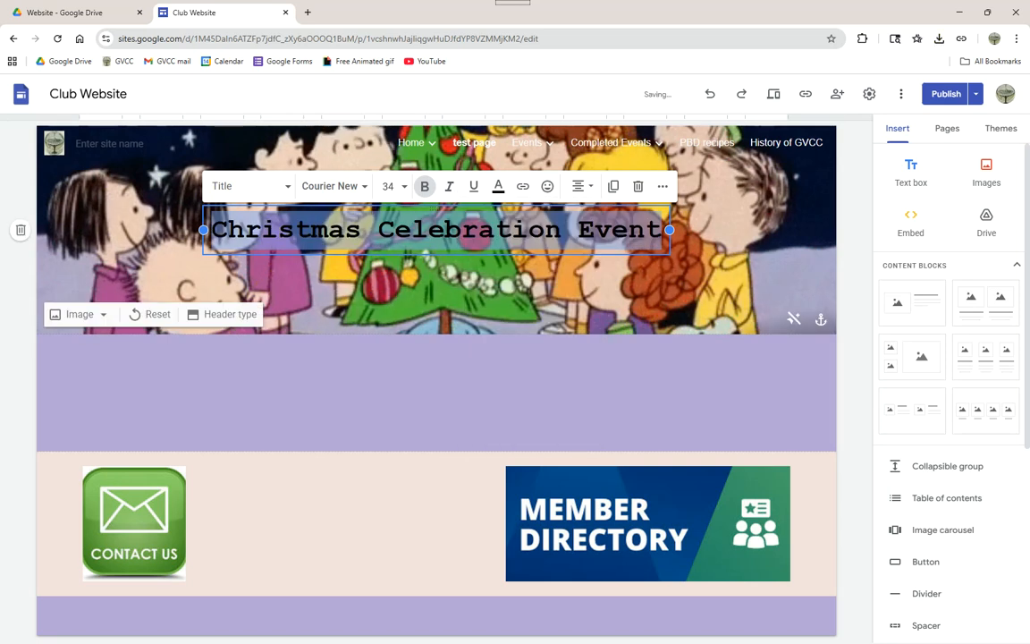
click(794, 322)
click(794, 322)
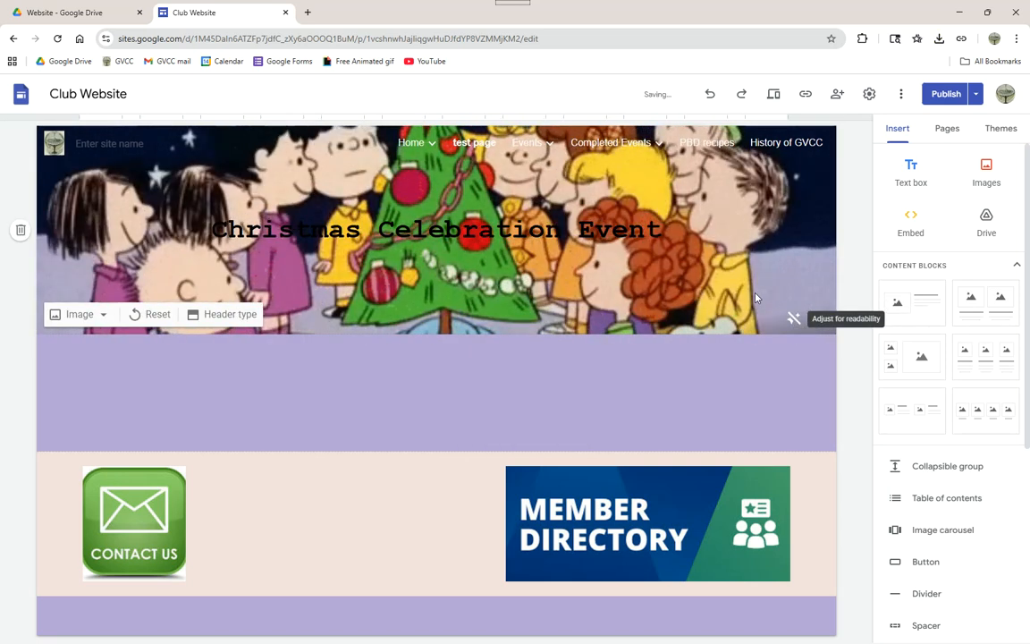
Delete the Christmas Celebration Event title from the header image
click(517, 205)
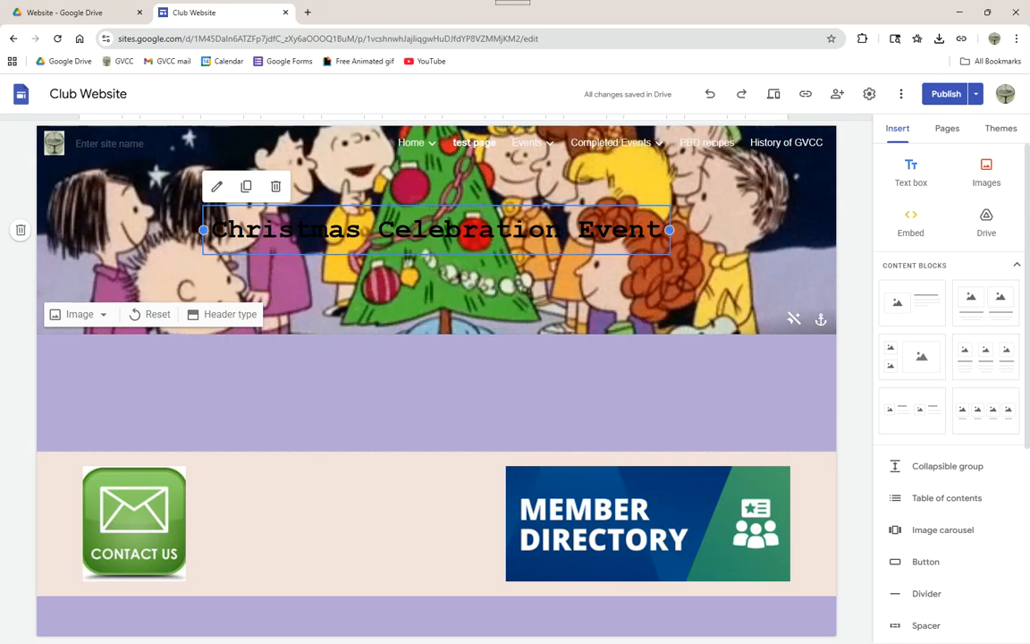
click(276, 188)
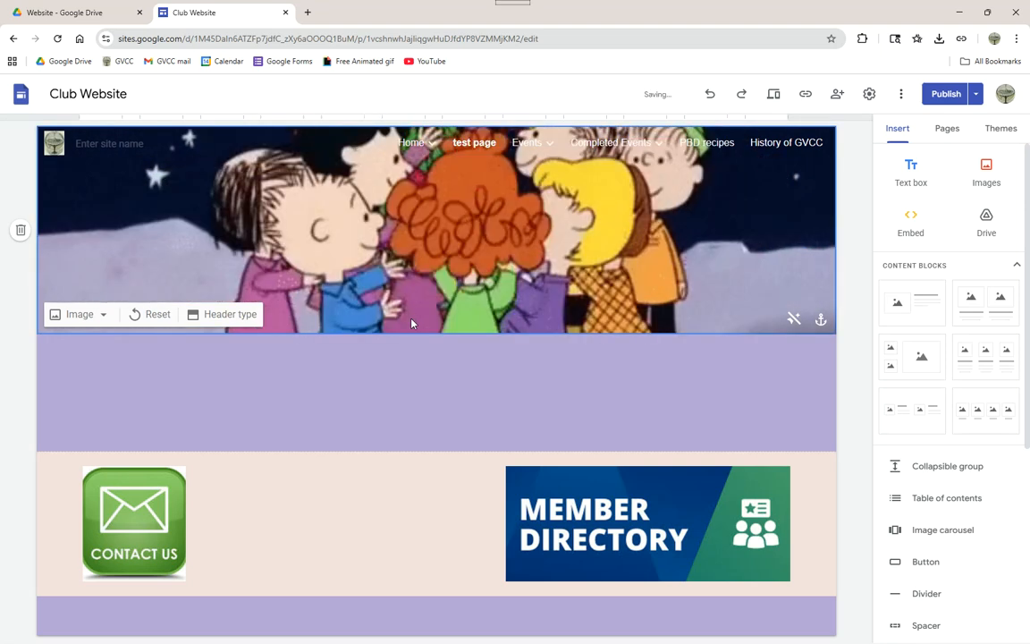
click(396, 379)
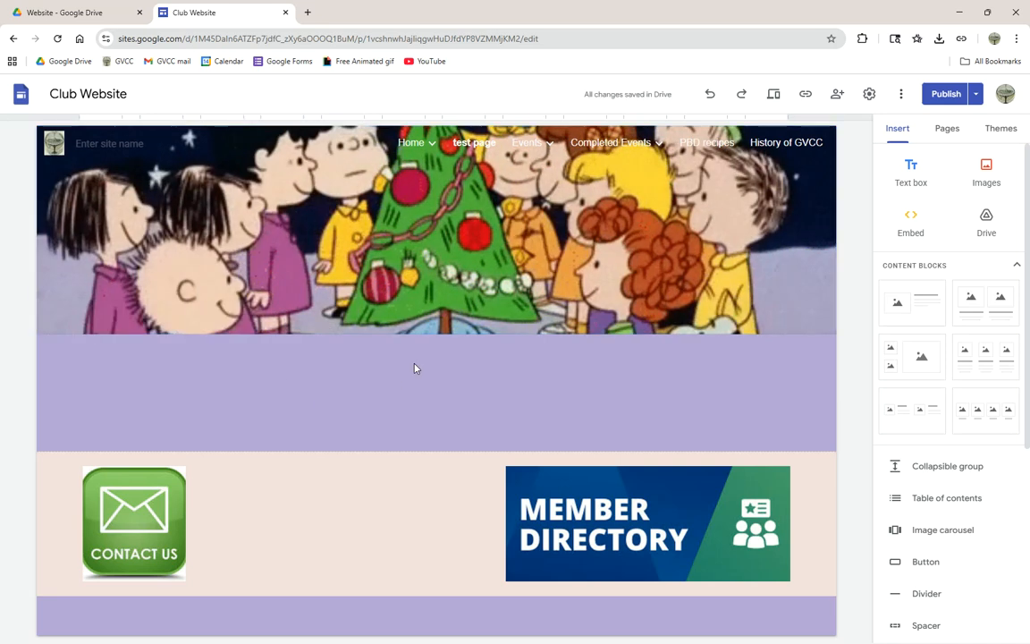
Add a text box directly below the header image containing "Christmas Festival Celebration"
double_click(435, 360)
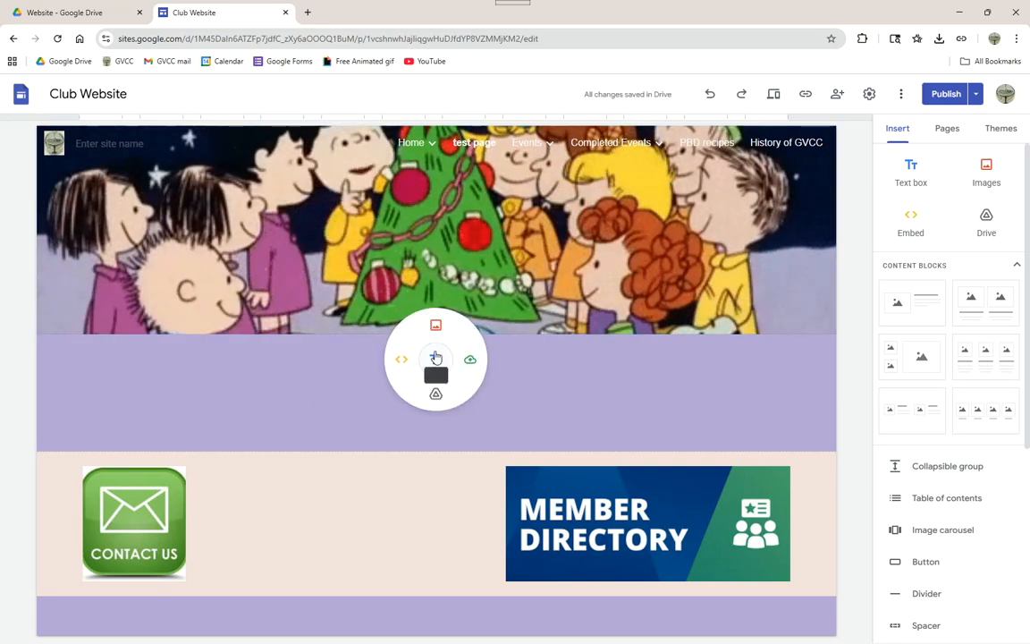
click(435, 360)
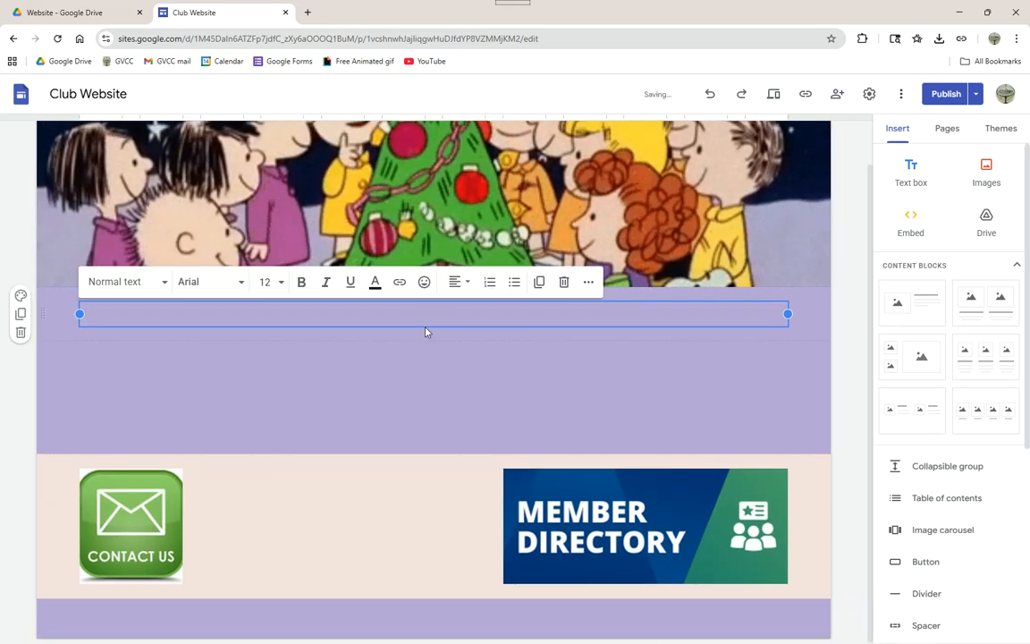
text(Christmas)
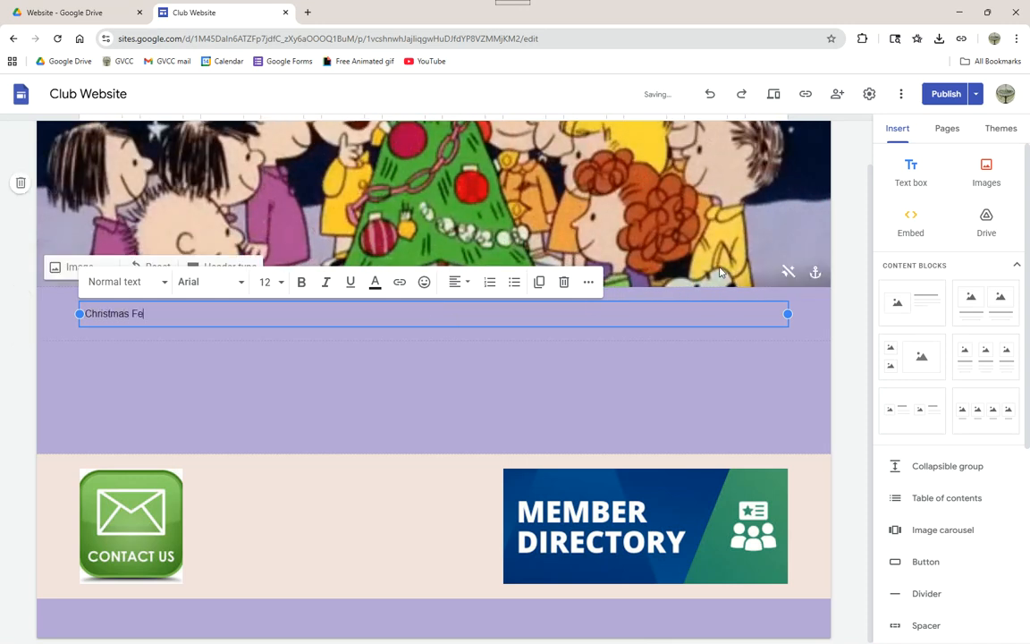
text(Festival C)
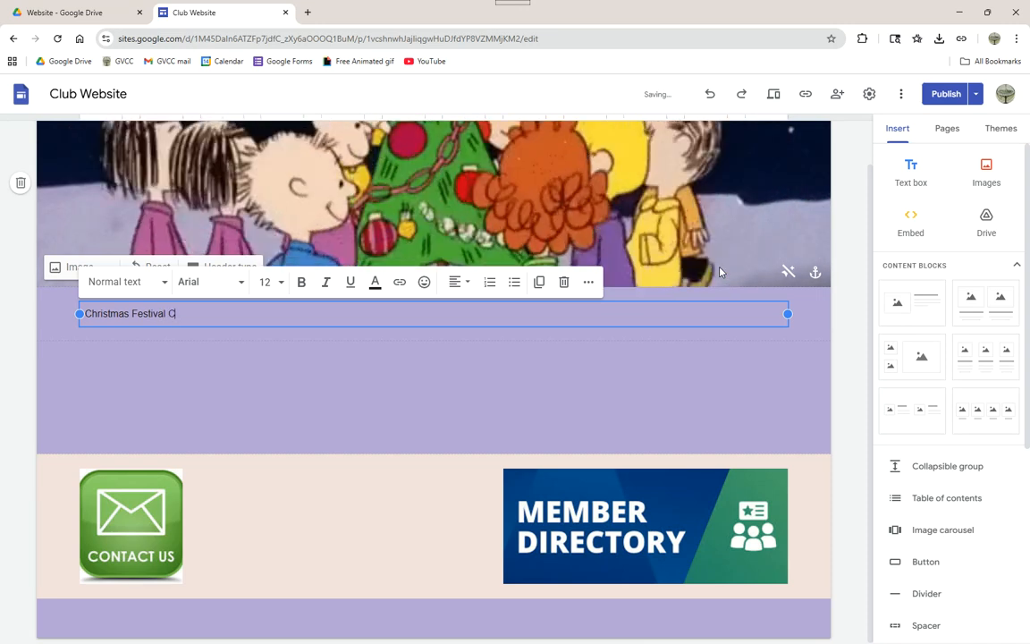
text(olebration)
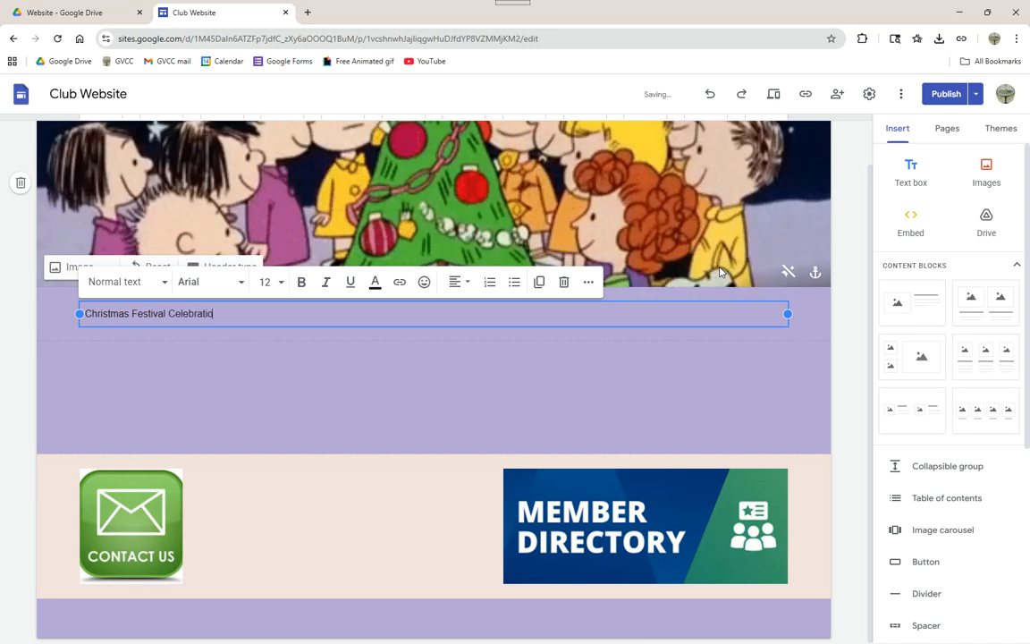
Apply the Title style to the Christmas Festival Celebration text and centre it
click(161, 284)
click(115, 351)
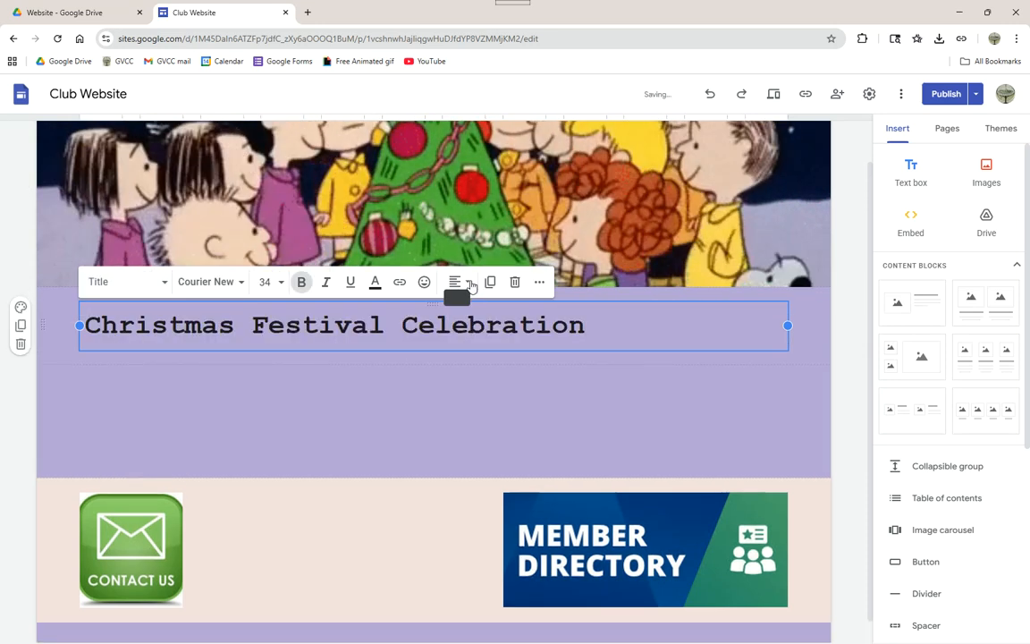
click(457, 281)
click(455, 349)
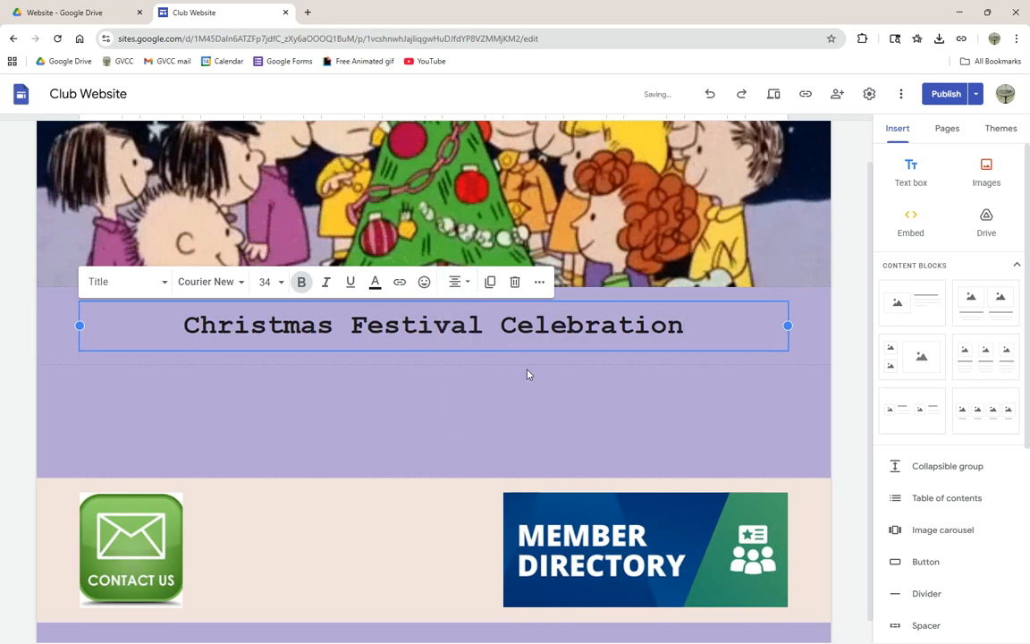
click(460, 362)
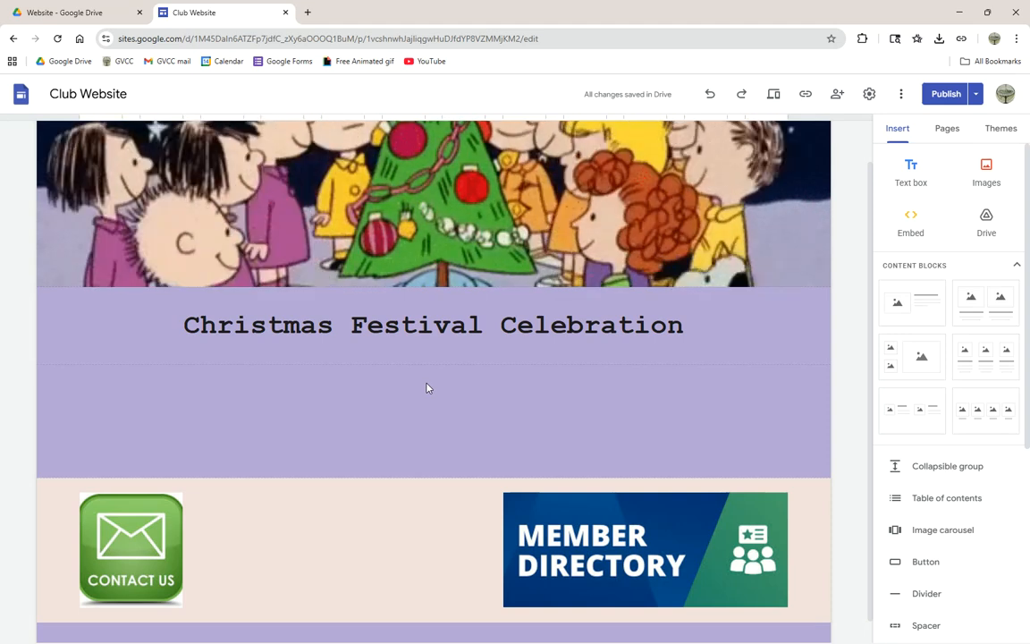
double_click(426, 387)
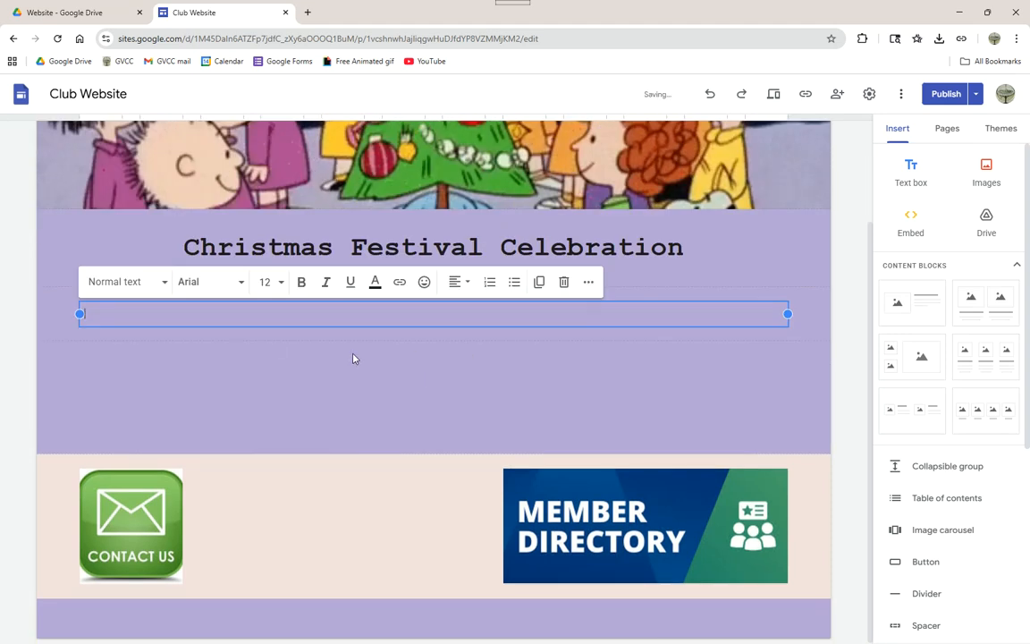
click(987, 175)
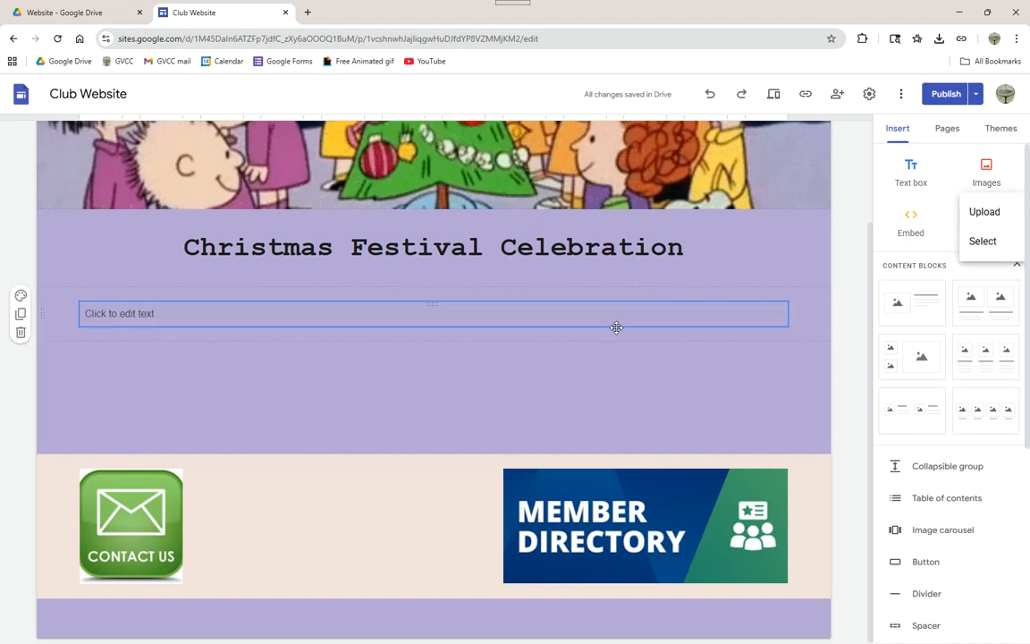
click(396, 308)
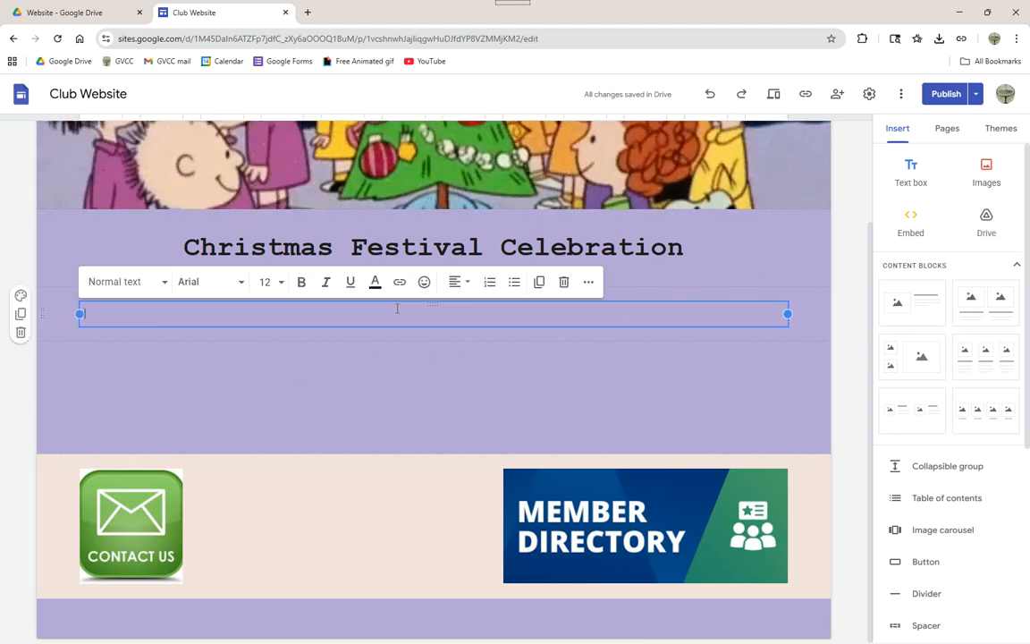
click(564, 283)
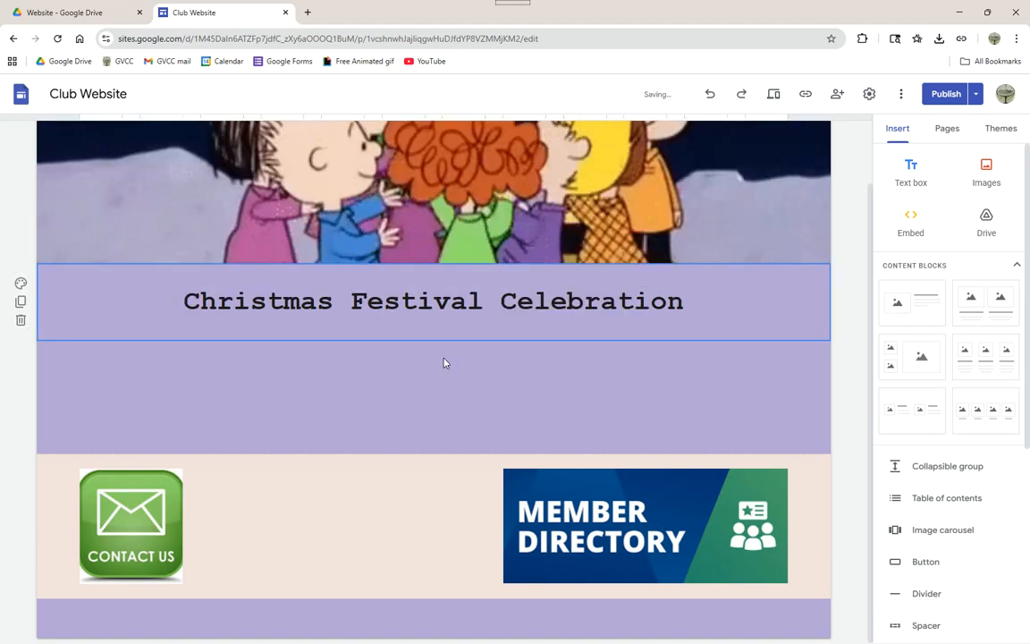
Insert the India Navratri GIF from Google Drive below the Christmas Festival Celebration title, centre it and make it taller
double_click(444, 359)
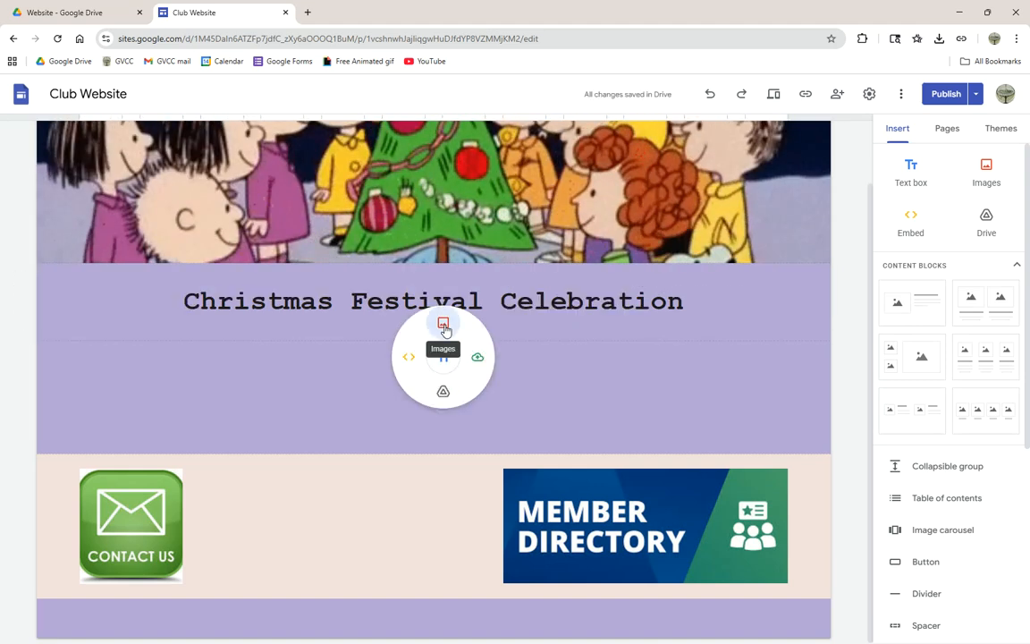
click(444, 326)
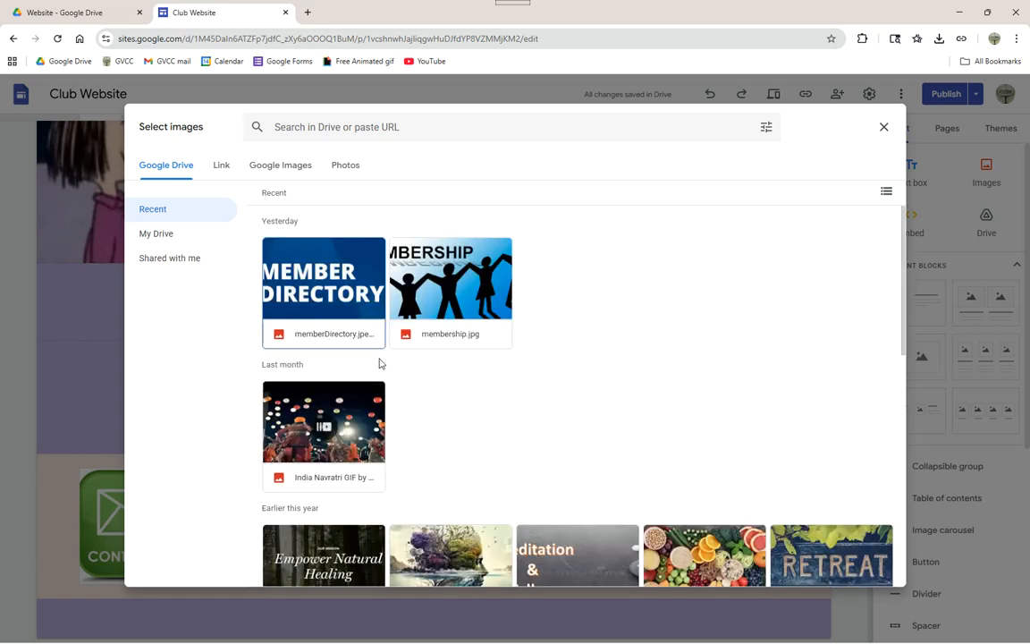
double_click(344, 428)
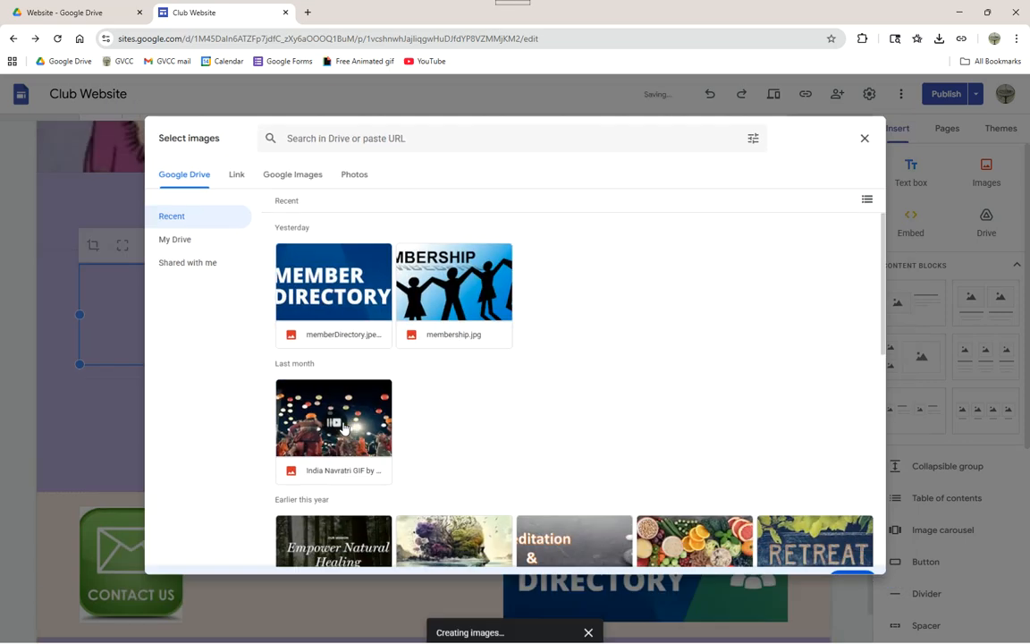
drag(302, 314, 452, 272)
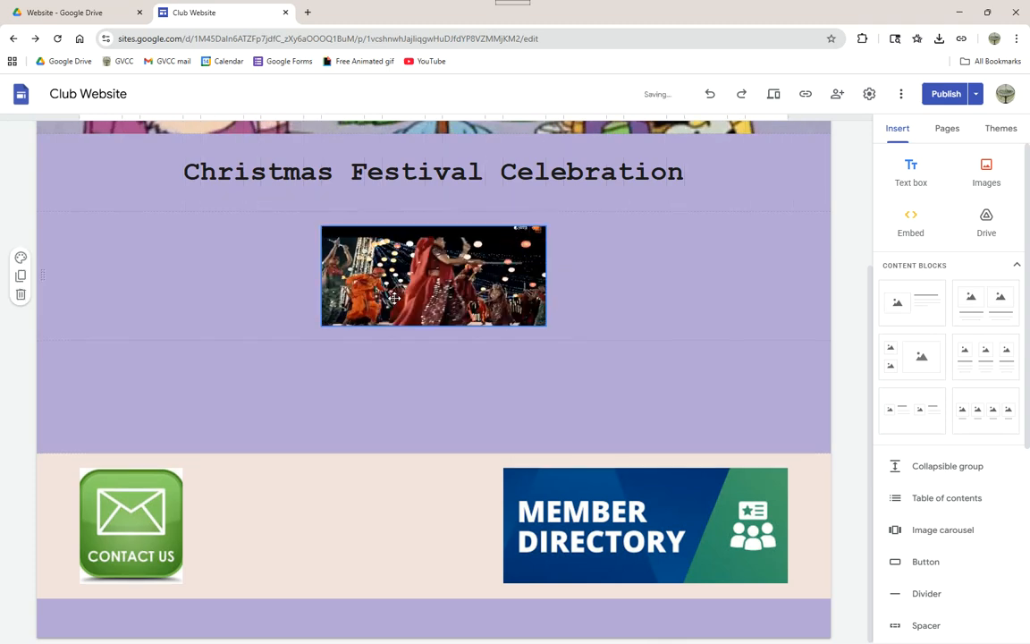
drag(319, 329, 306, 371)
scroll(721, 331, down, 1)
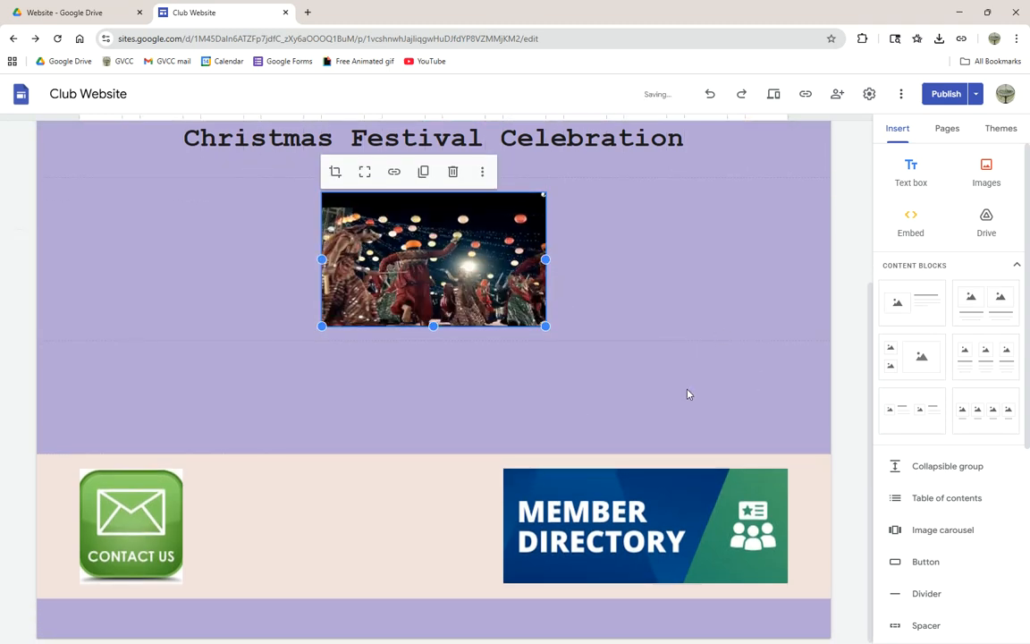
Add an empty text box below the GIF, followed by the content block with two captioned images side by side
double_click(436, 378)
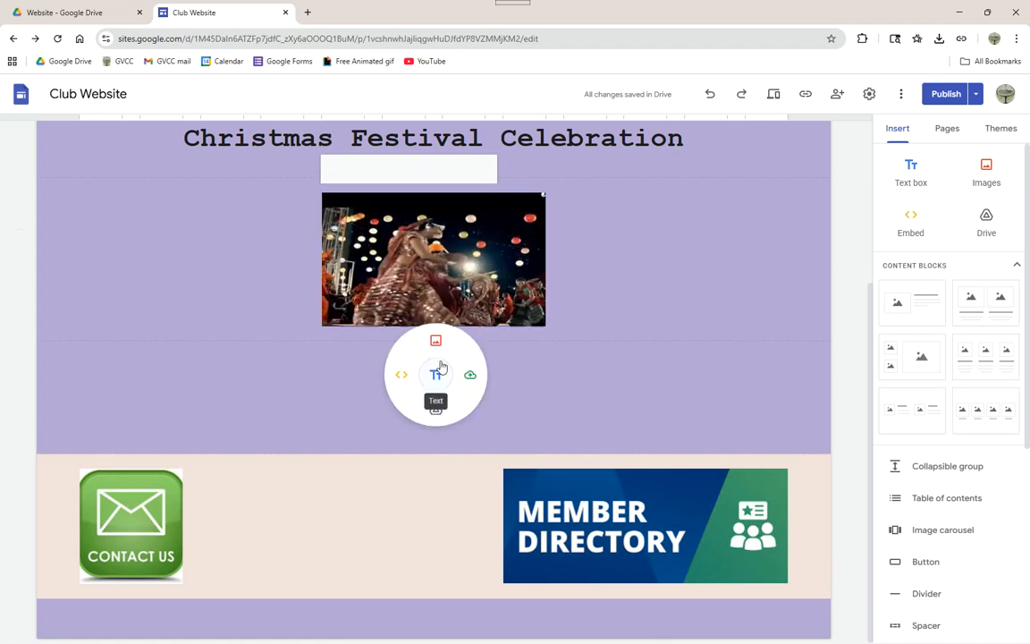
click(436, 377)
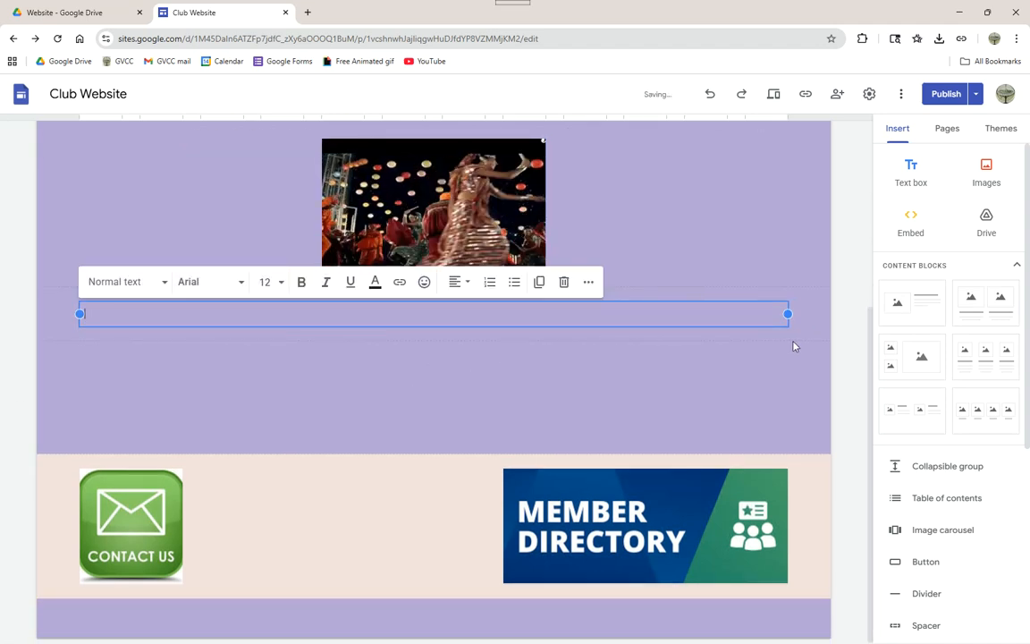
scroll(984, 494, down, 2)
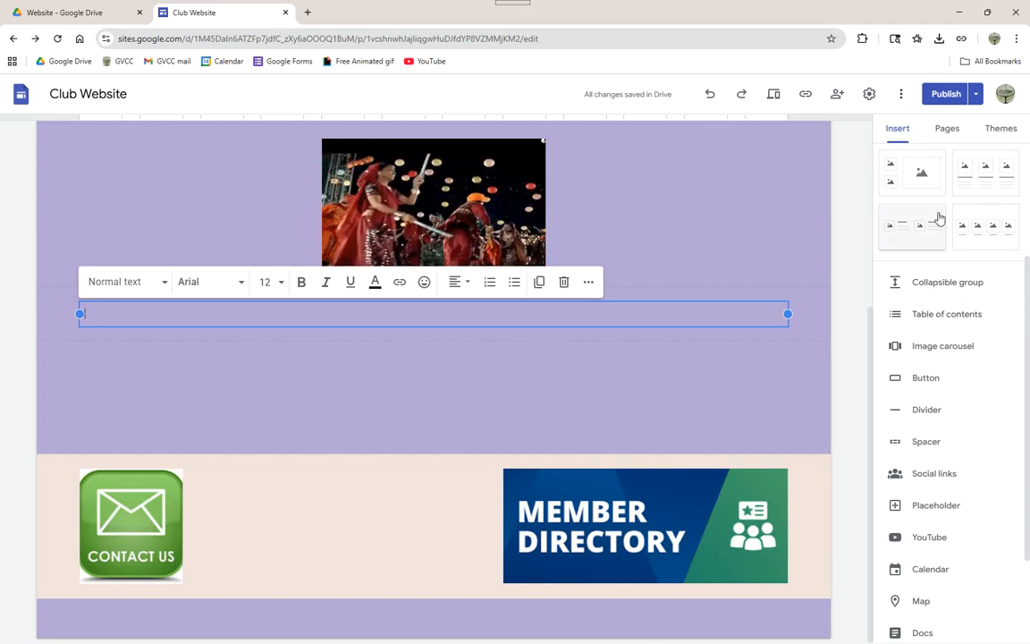
scroll(938, 204, up, 1)
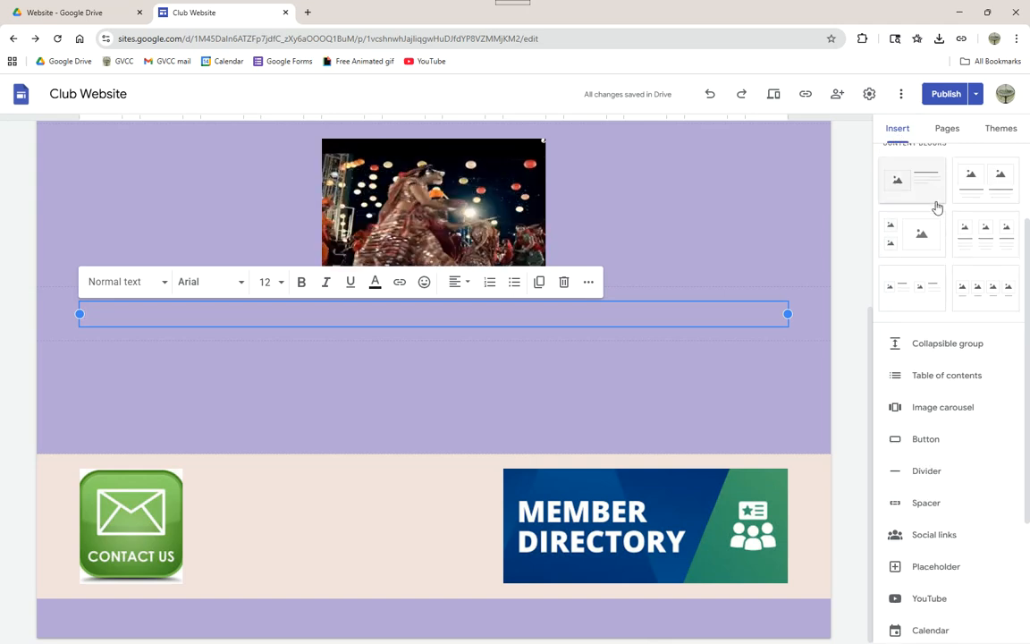
click(982, 197)
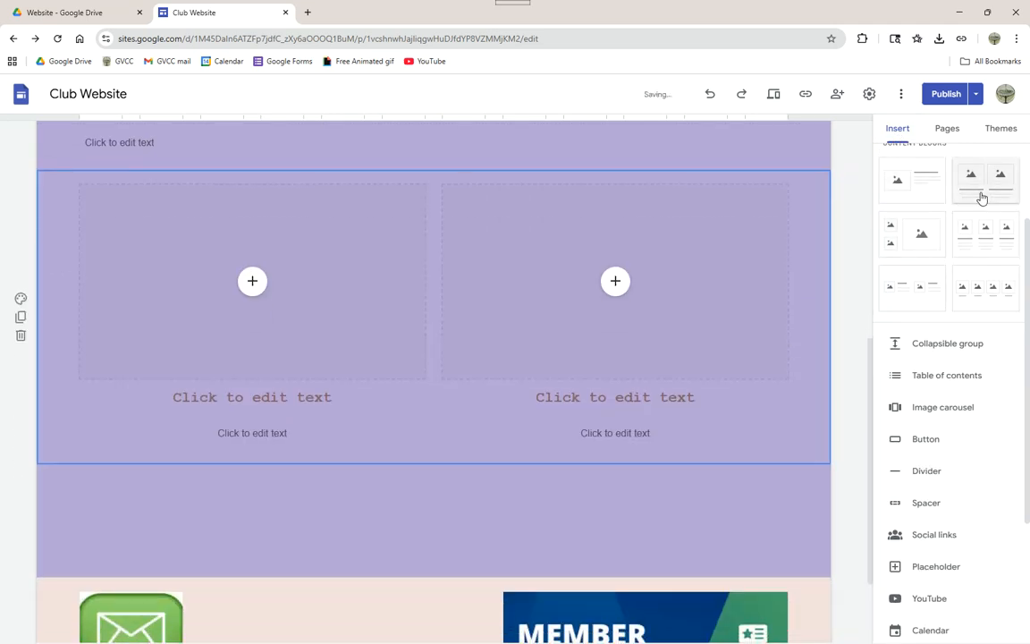
Fill the content block's left image placeholder with healingPower.jpeg from Google Drive
click(252, 283)
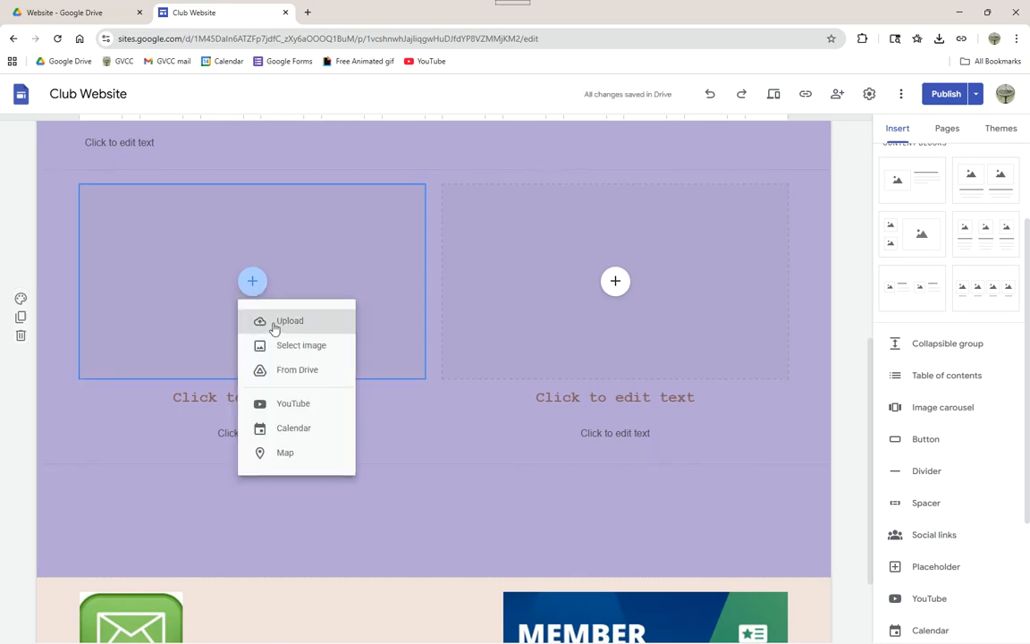
click(285, 349)
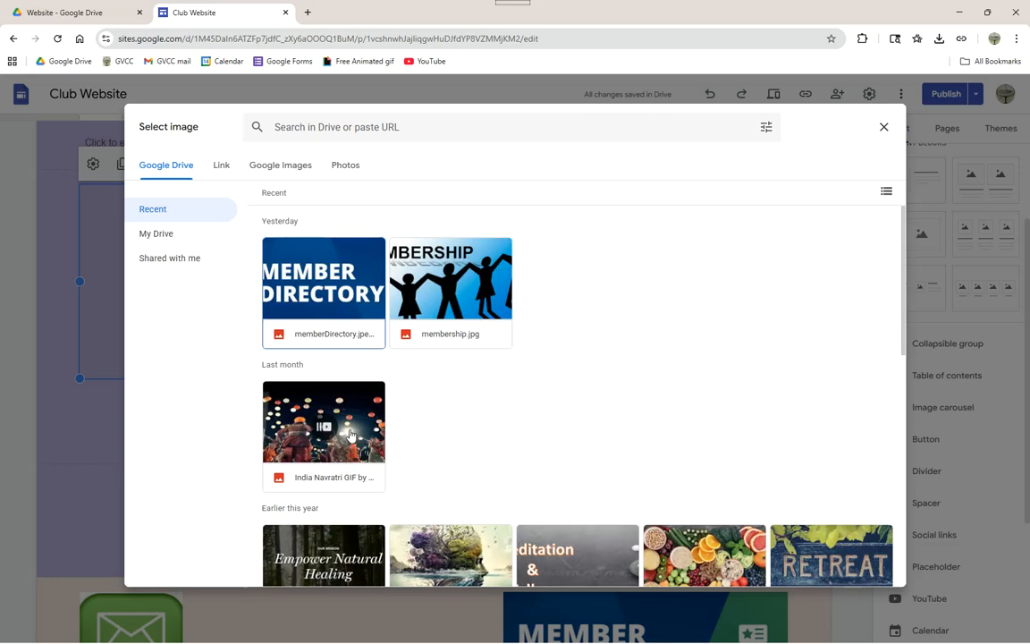
scroll(554, 482, down, 2)
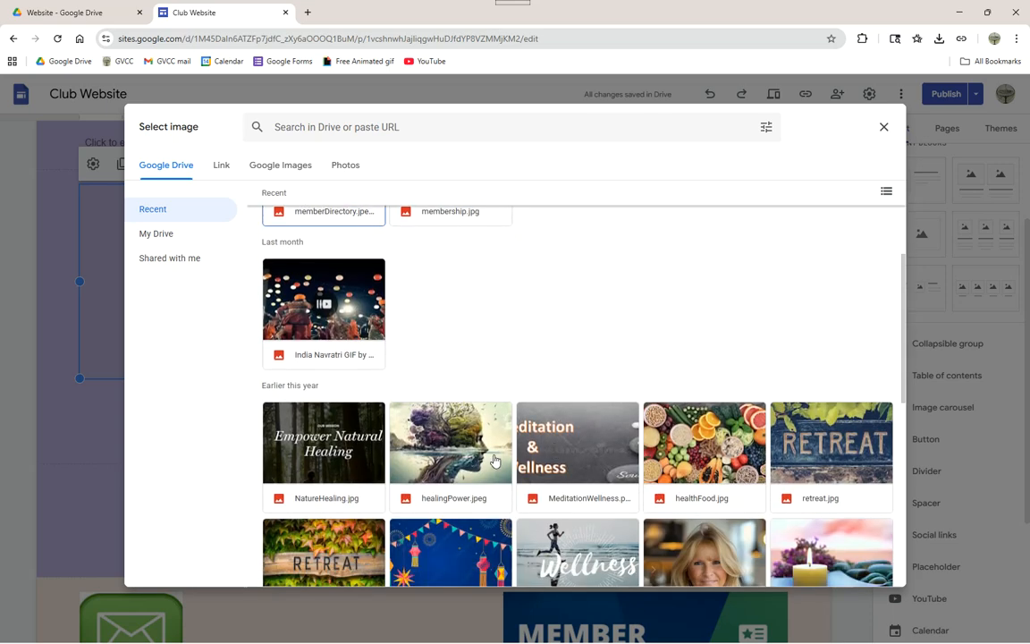
scroll(470, 433, down, 2)
double_click(450, 330)
Fill the content block's right image placeholder with meditation7.jpg from Google Drive
click(615, 282)
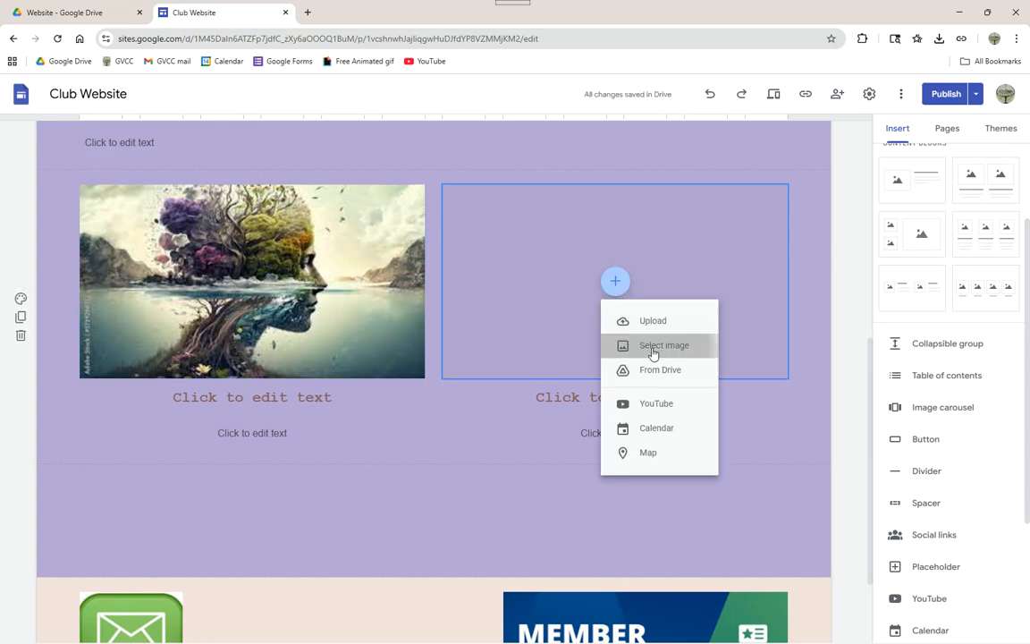
click(653, 350)
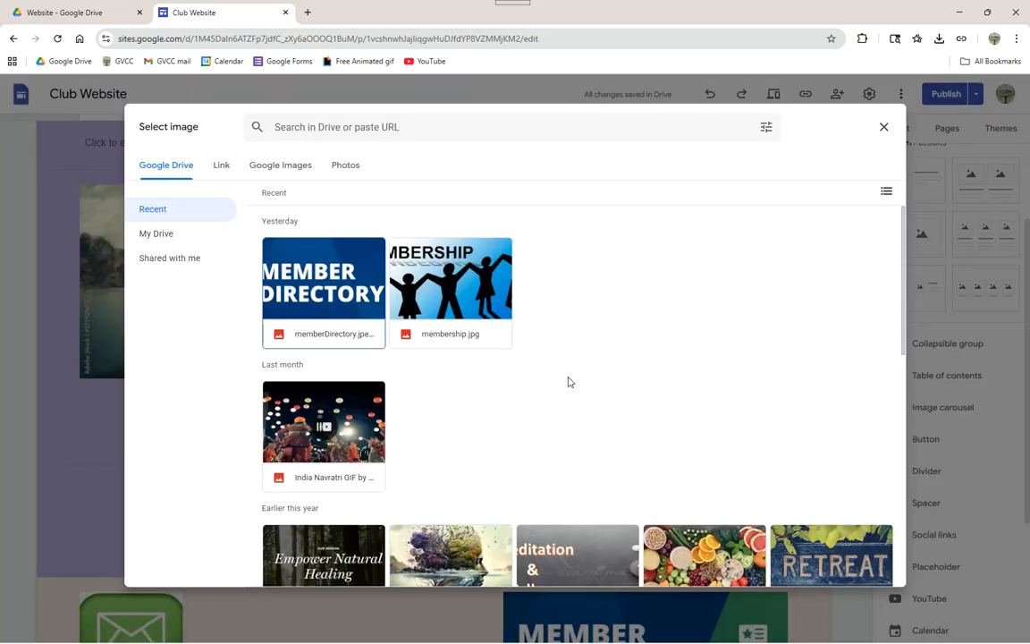
scroll(569, 381, down, 4)
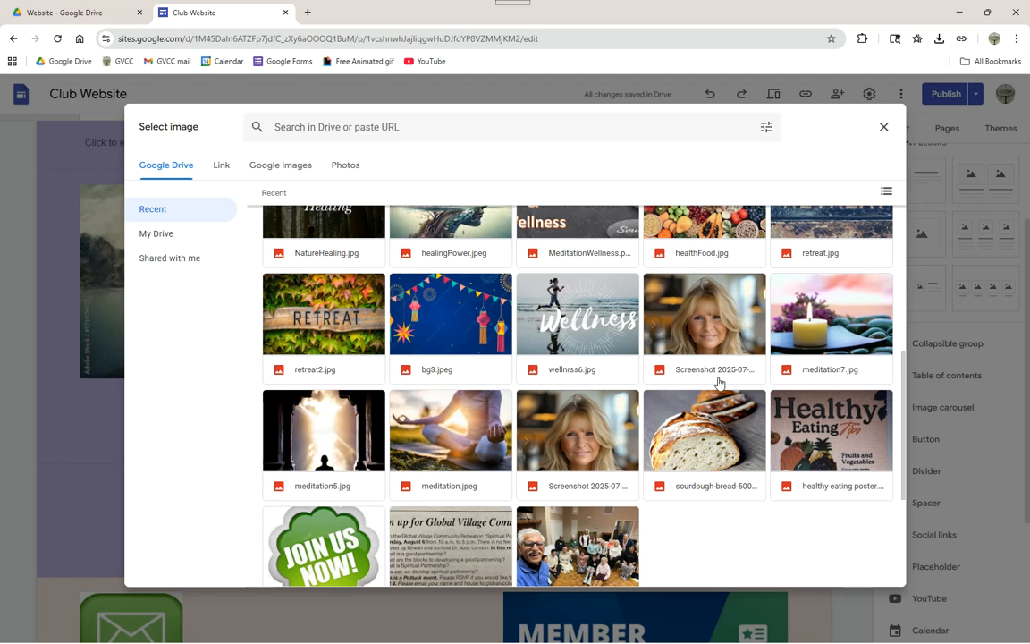
double_click(801, 339)
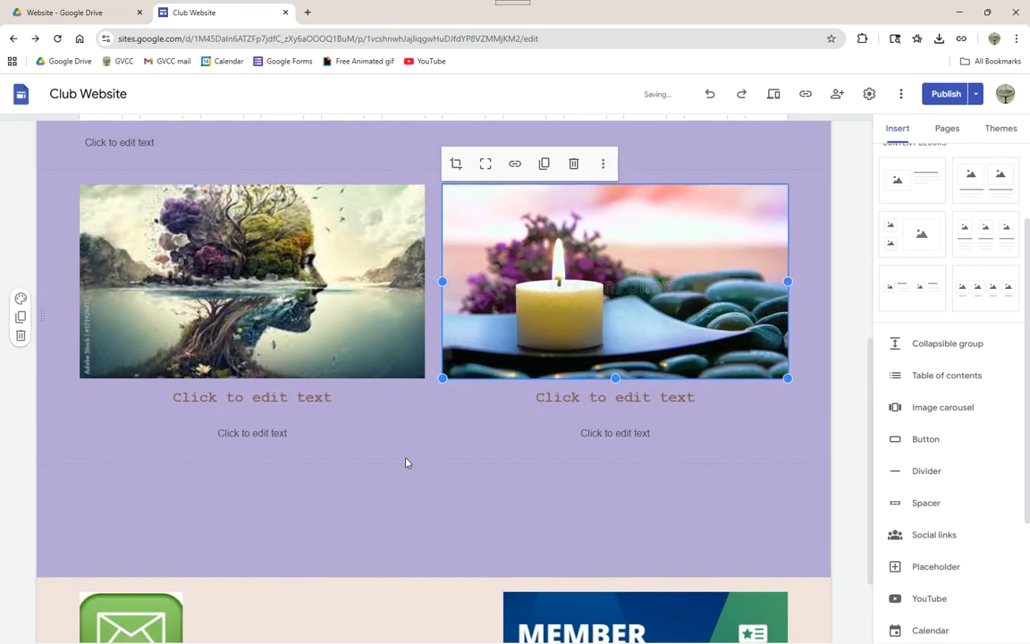
Review the test page from the Christmas Festival Celebration title down to the footer, including the editable captions below the two images
click(232, 399)
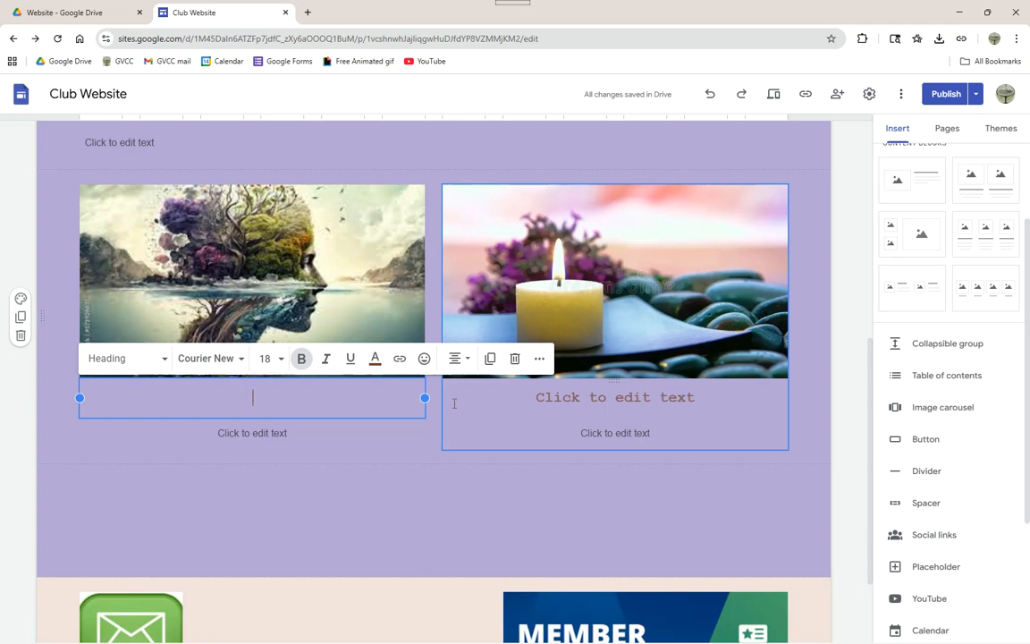
click(297, 455)
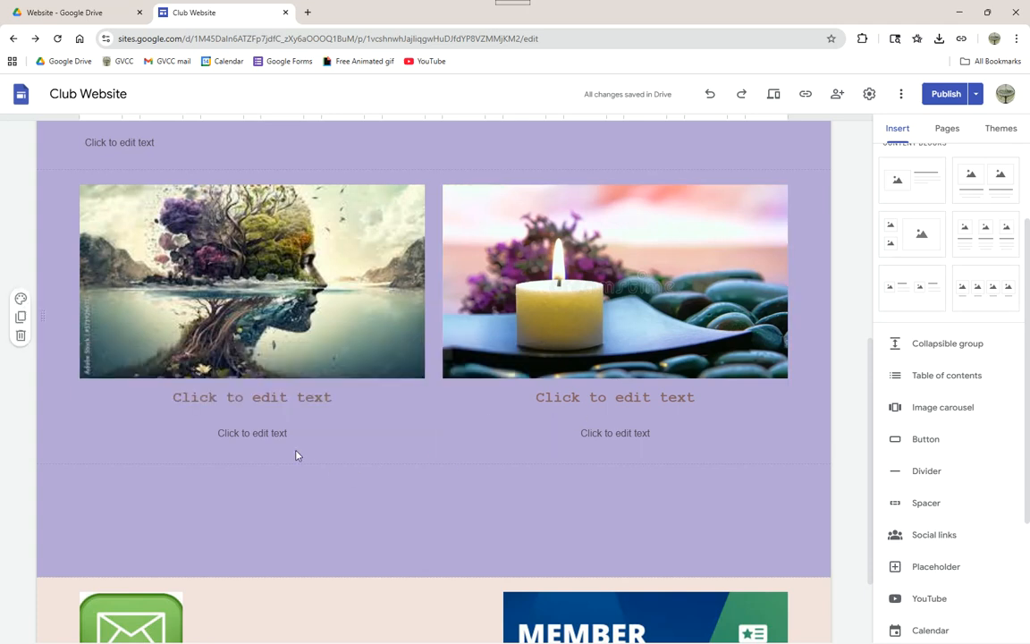
scroll(478, 193, up, 2)
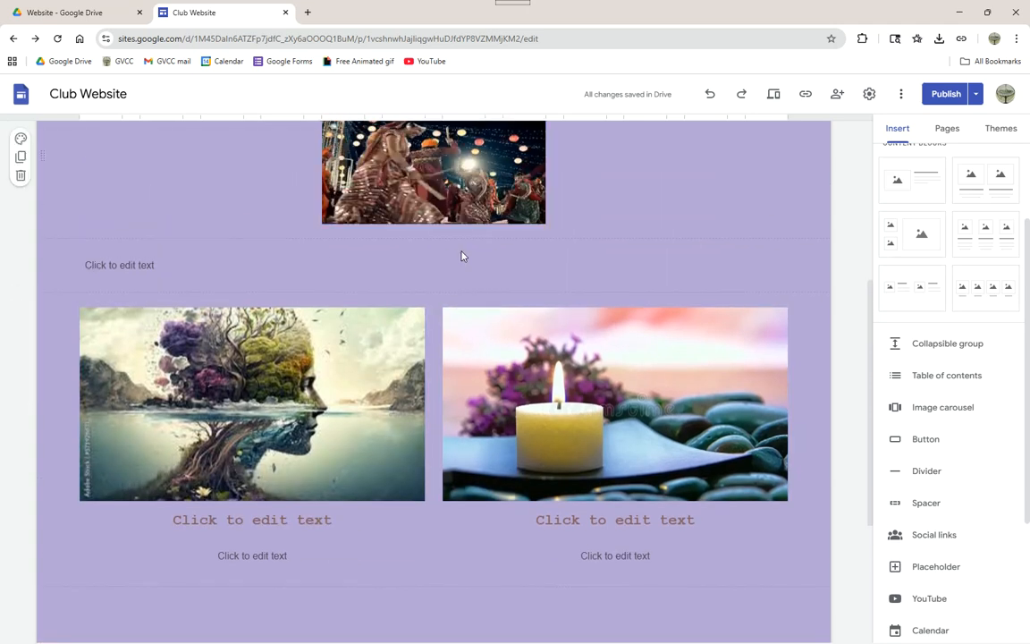
scroll(451, 269, down, 2)
scroll(460, 349, up, 1)
scroll(439, 393, down, 2)
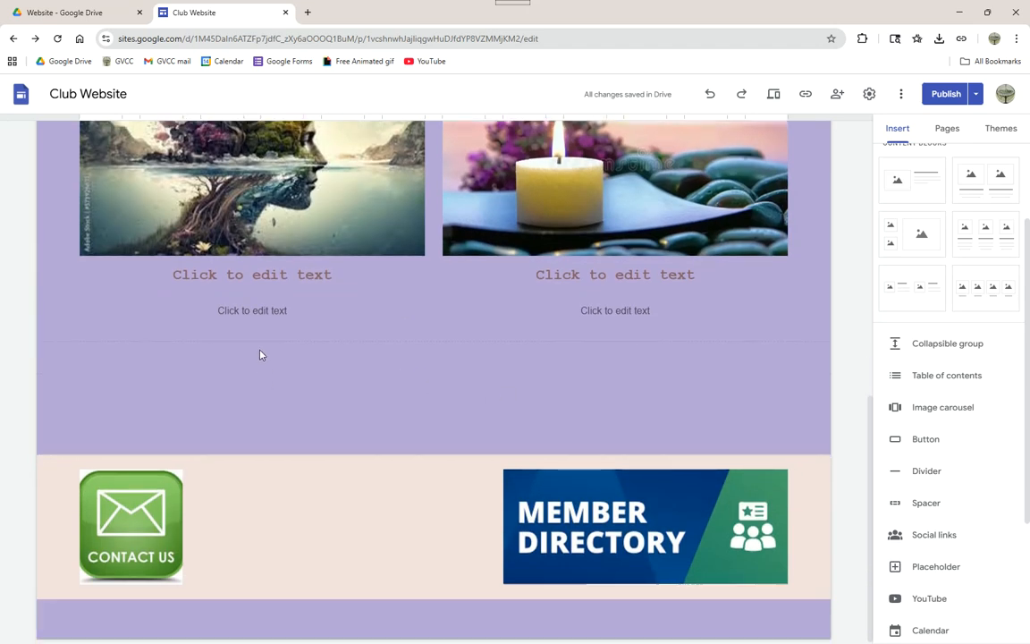
scroll(273, 393, up, 5)
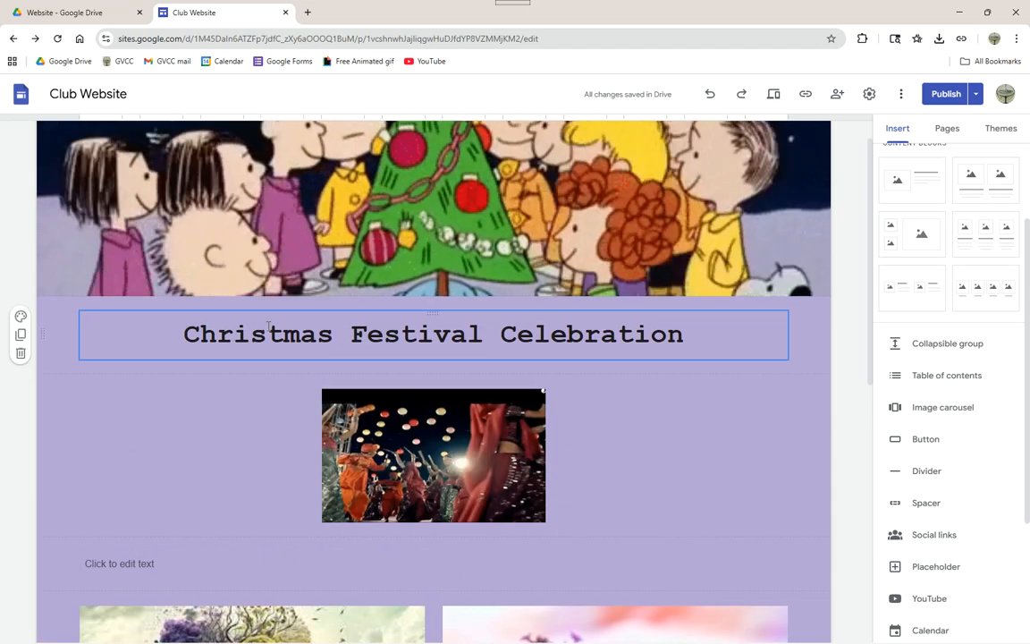
scroll(268, 326, down, 1)
double_click(206, 350)
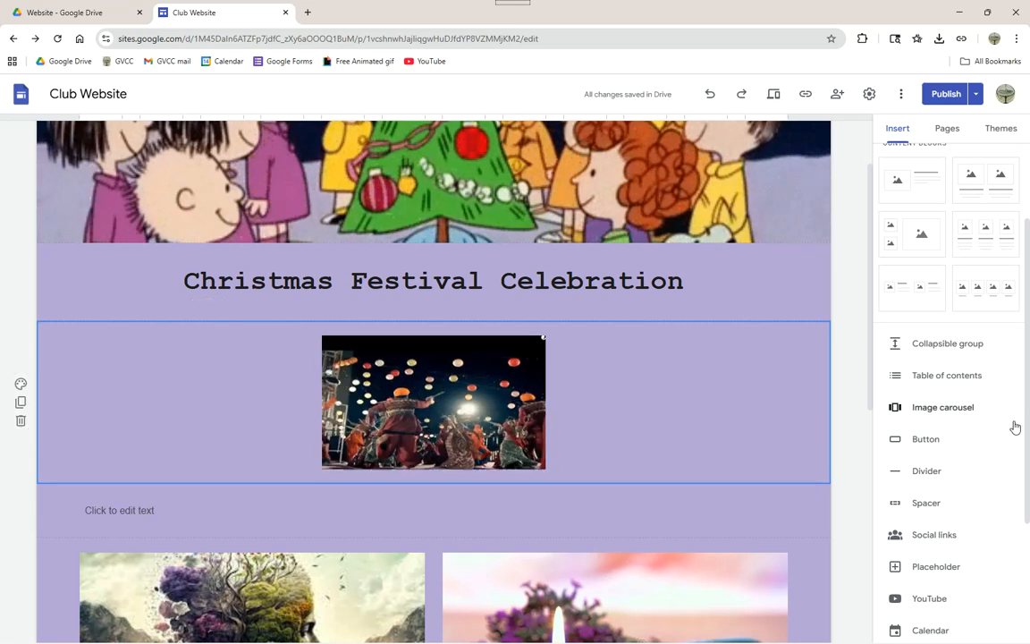
Examine the elements available for insertion, from the collapsible group and image carousel to YouTube, Calendar, Forms and Charts
scroll(968, 469, down, 1)
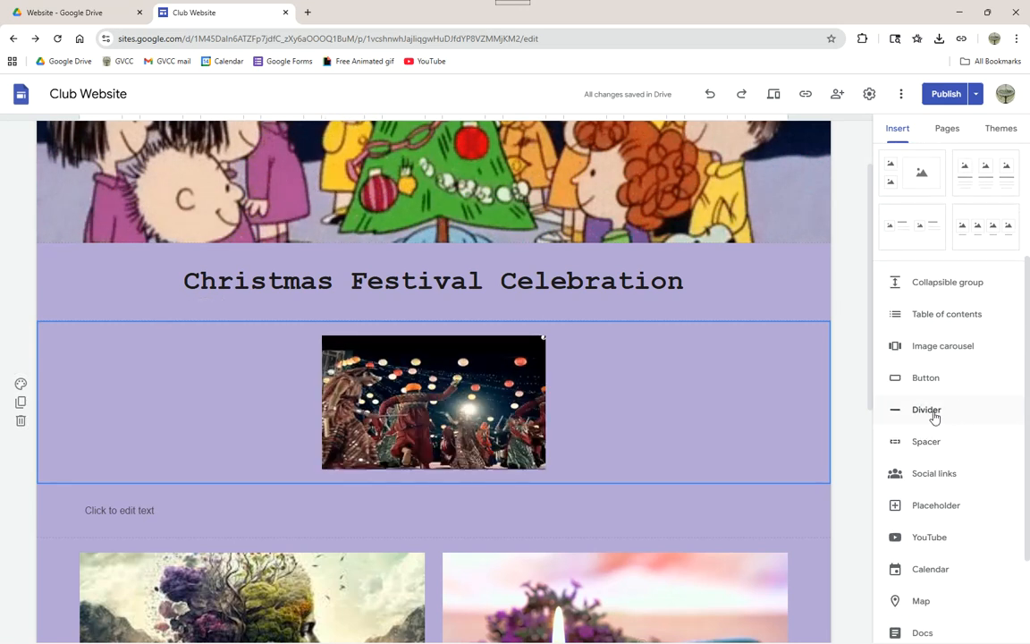
scroll(930, 411, down, 1)
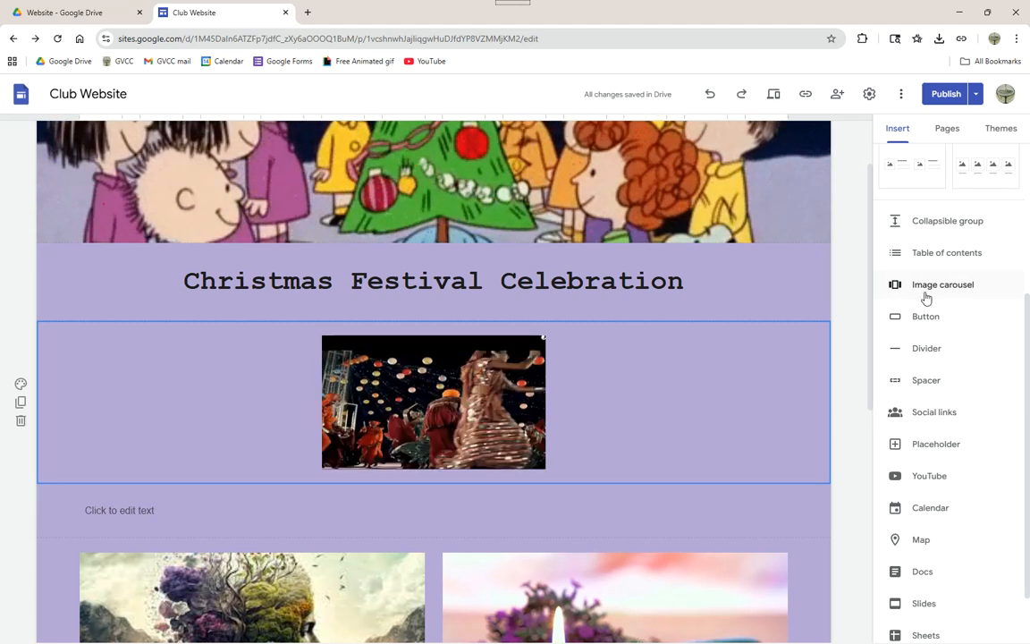
scroll(615, 438, down, 1)
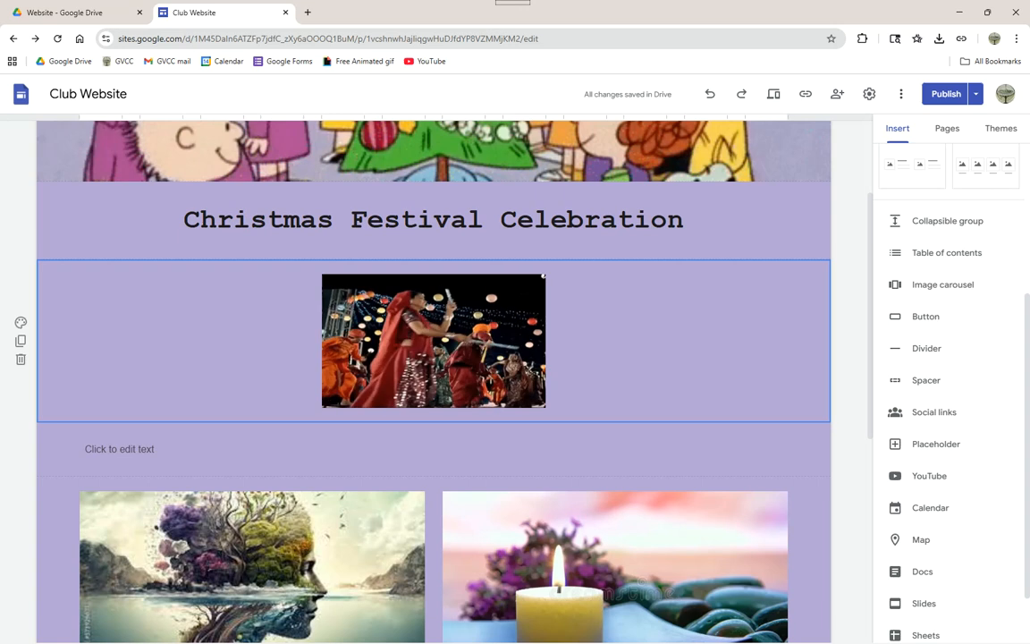
scroll(897, 517, down, 1)
scroll(896, 501, down, 1)
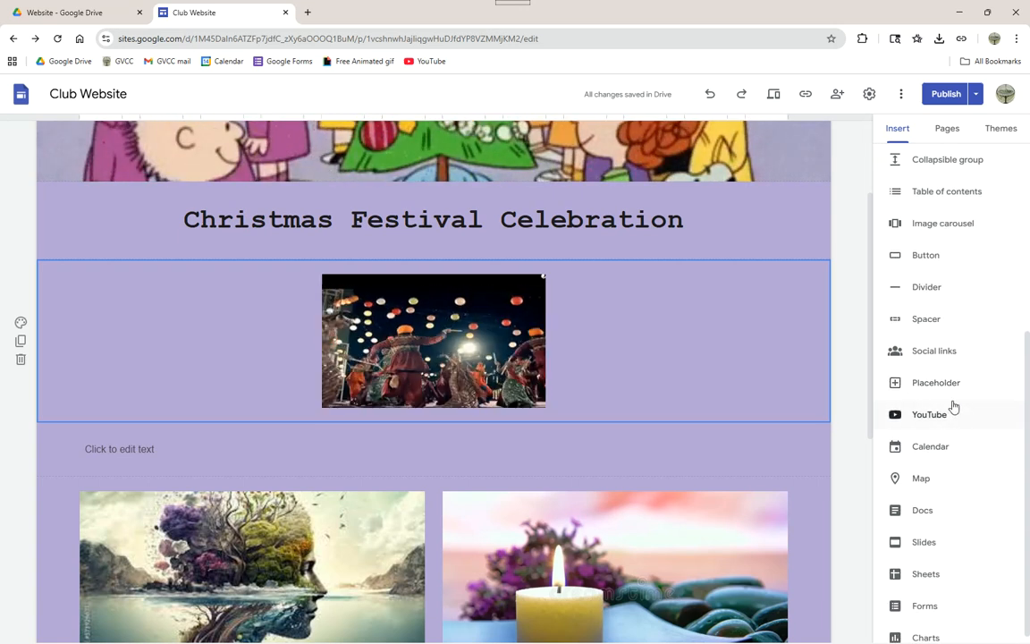
scroll(951, 423, down, 1)
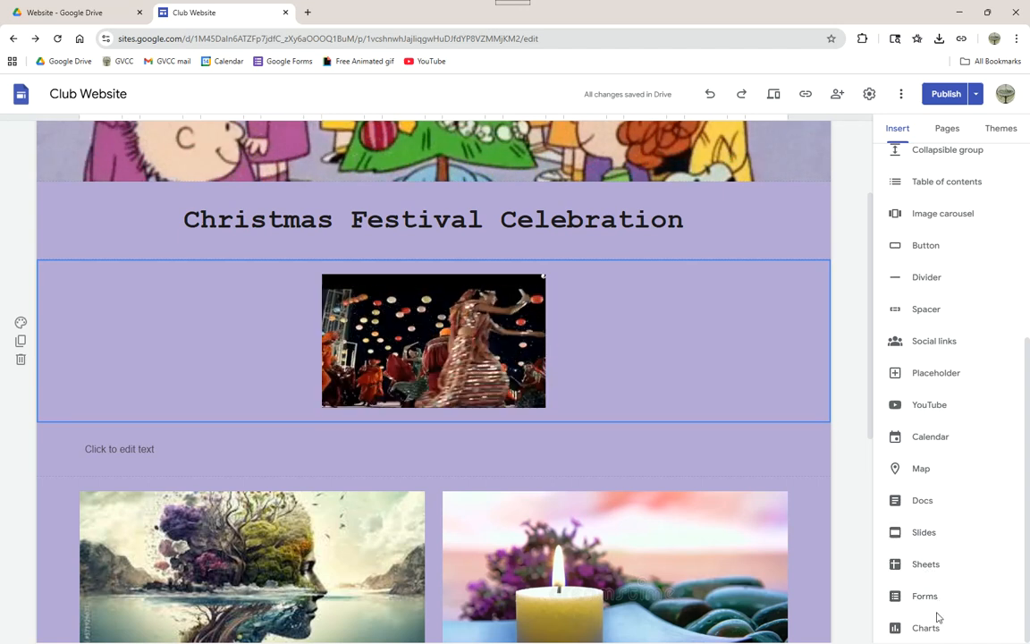
scroll(972, 215, up, 2)
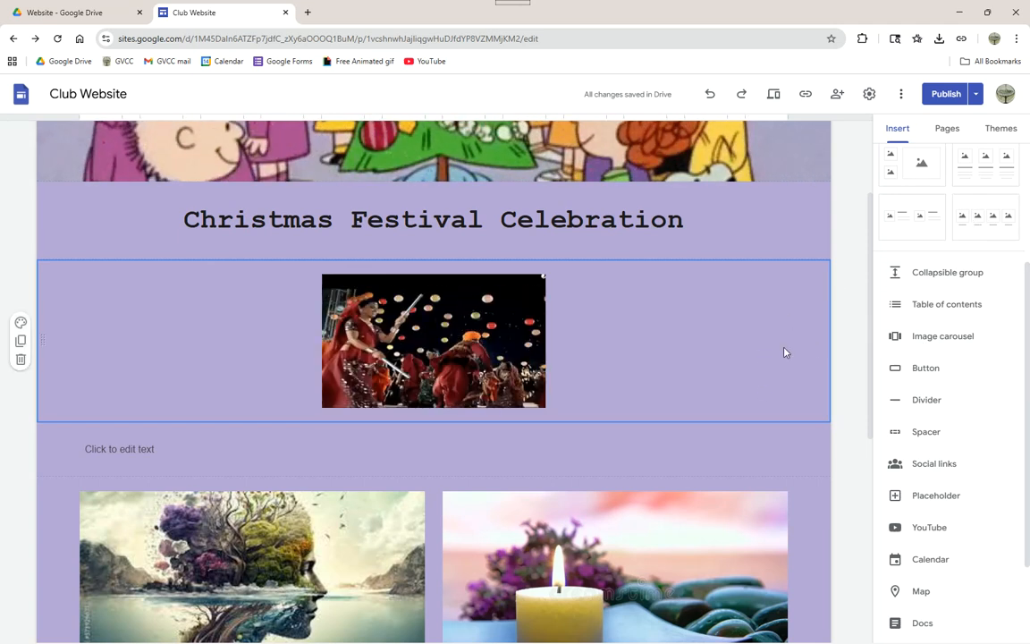
scroll(815, 349, down, 3)
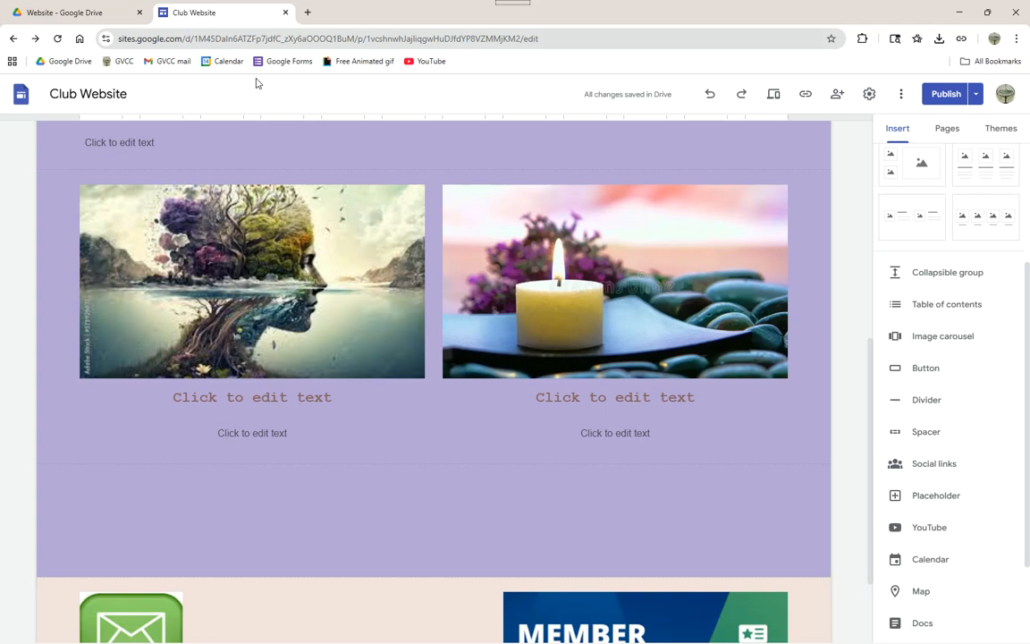
Compare the site's page list, with the Events subpages expanded, against the page header's navigation menus
click(947, 132)
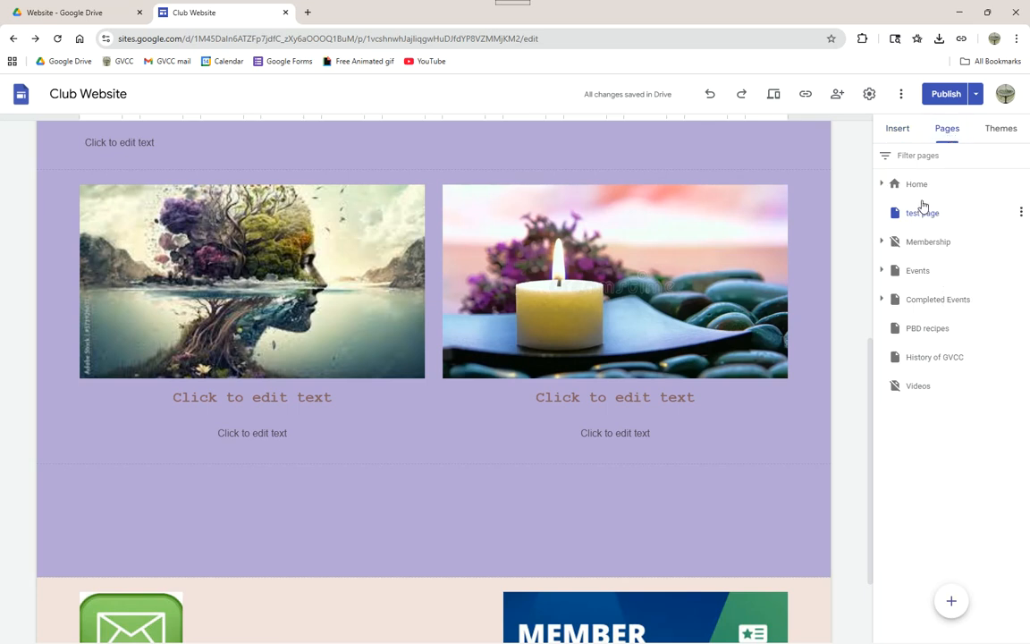
scroll(791, 258, up, 5)
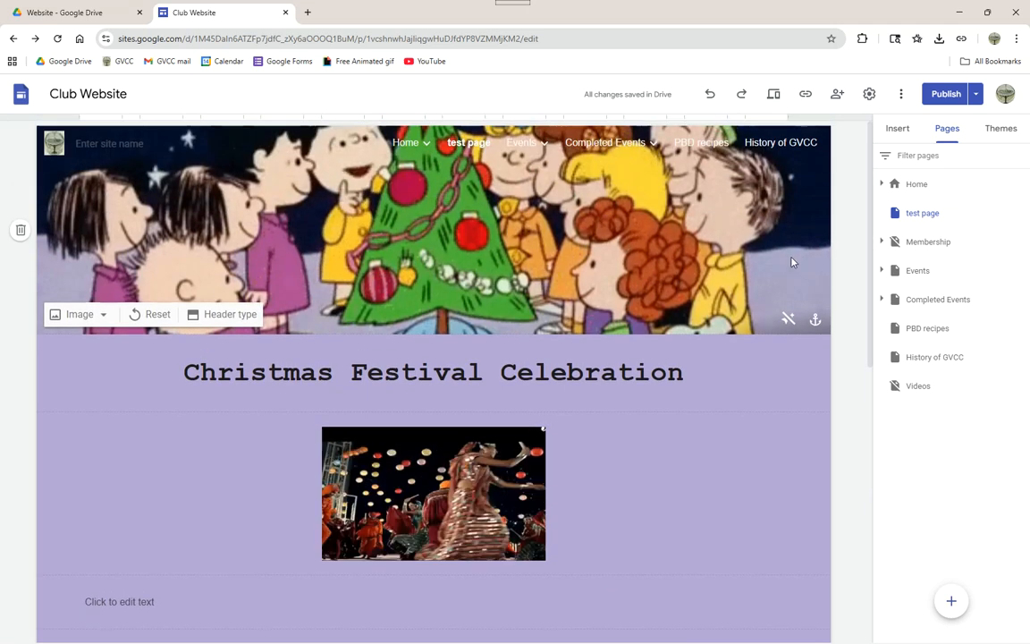
mouse_move(409, 143)
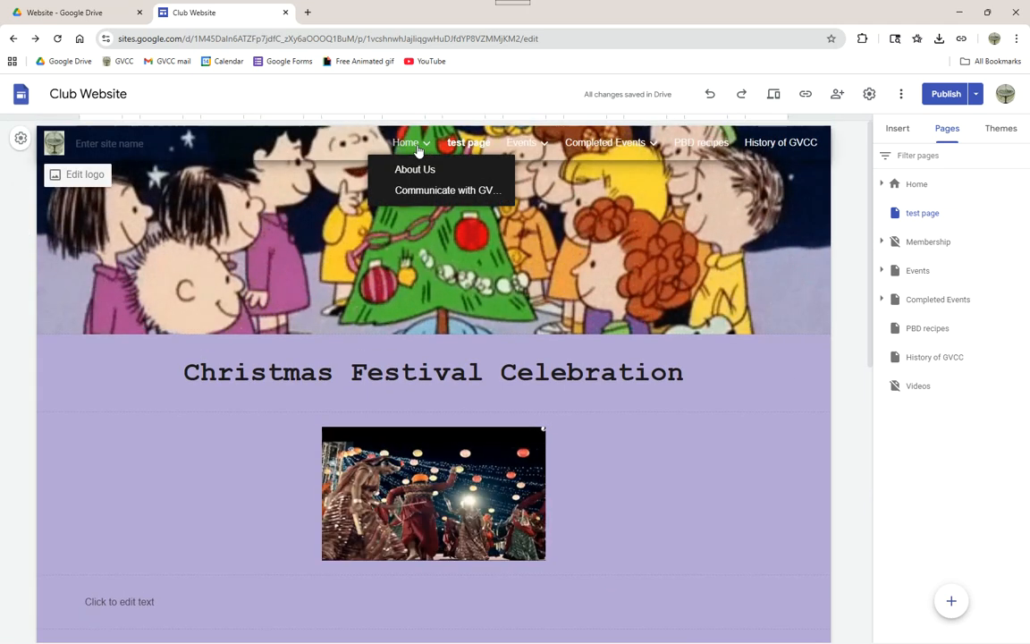
mouse_move(523, 147)
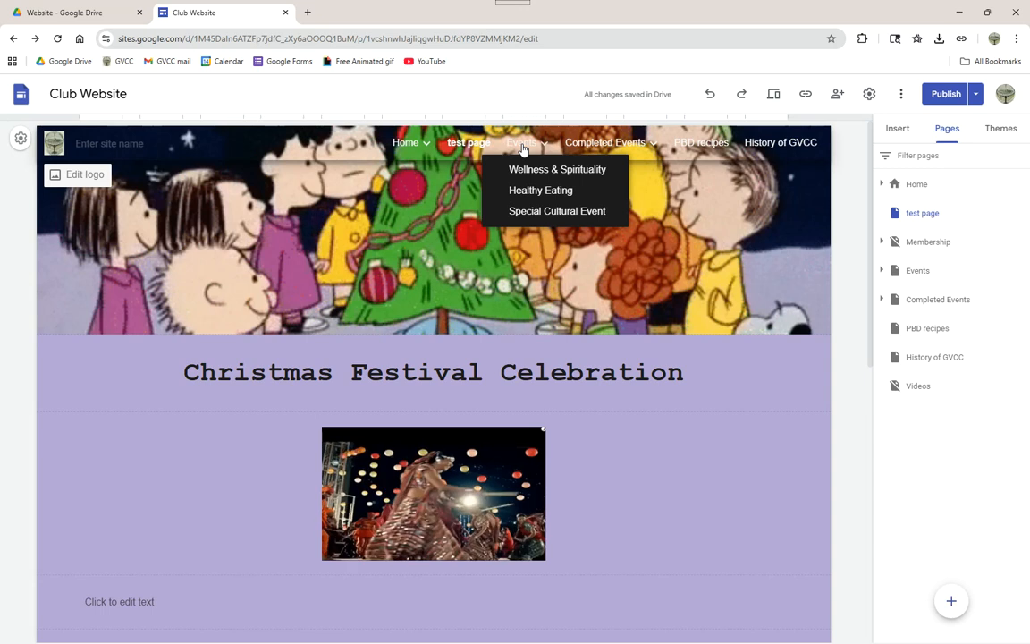
mouse_move(587, 149)
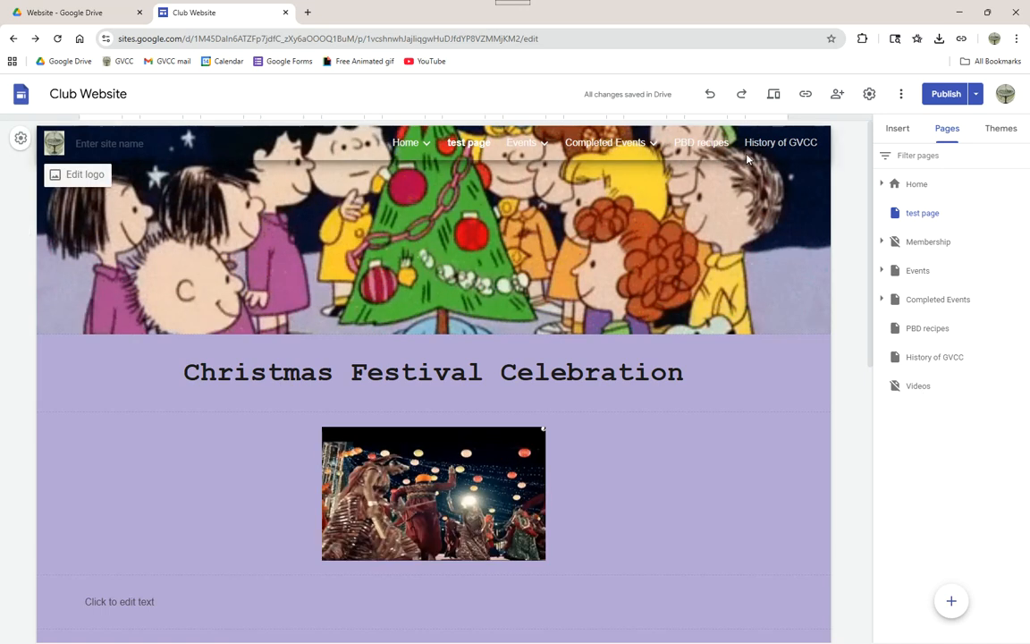
mouse_move(507, 145)
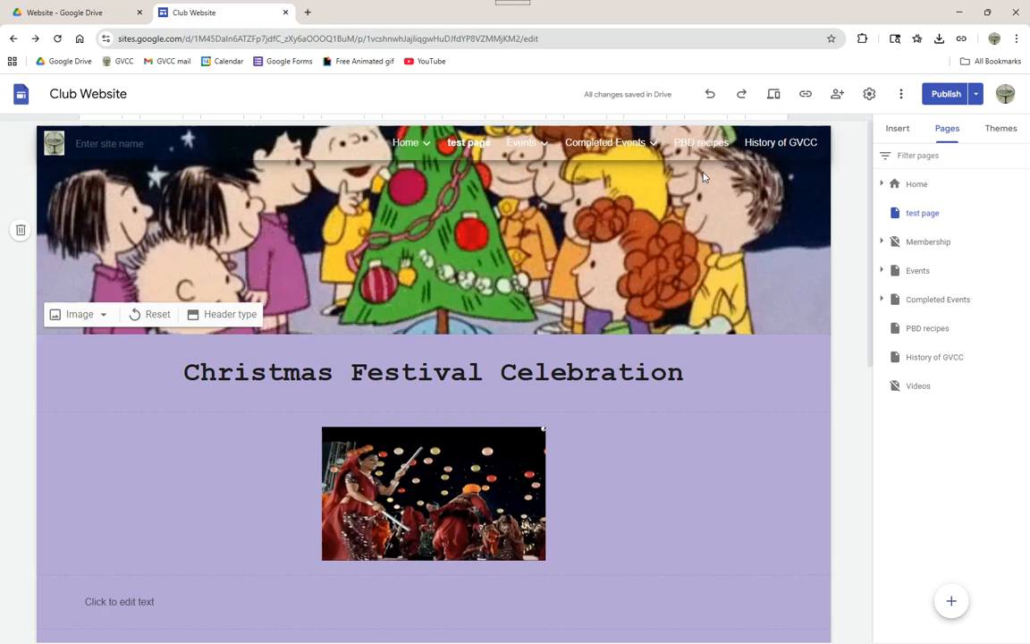
click(882, 272)
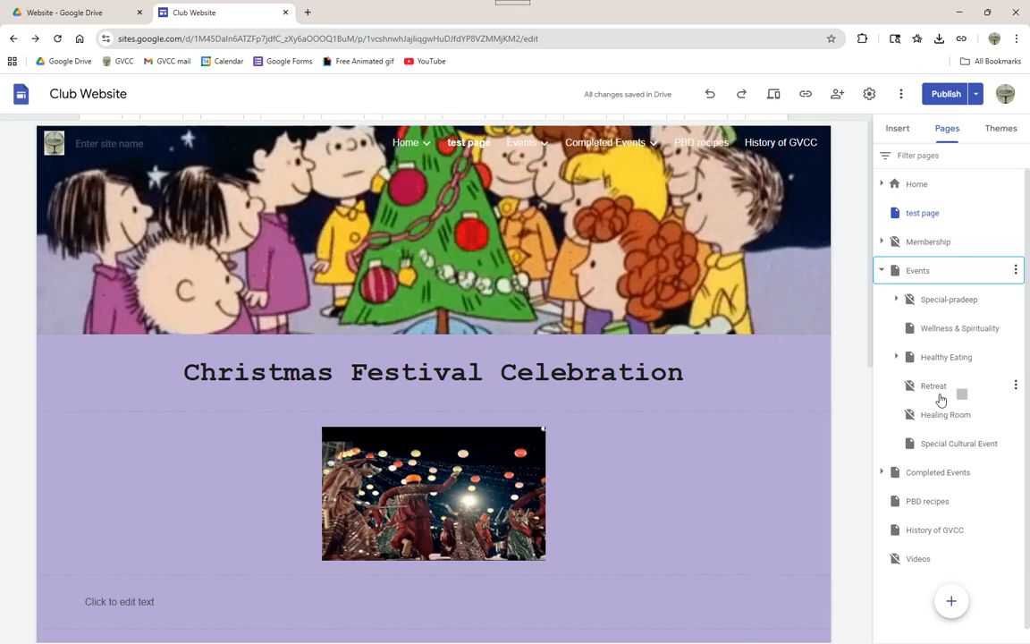
mouse_move(514, 145)
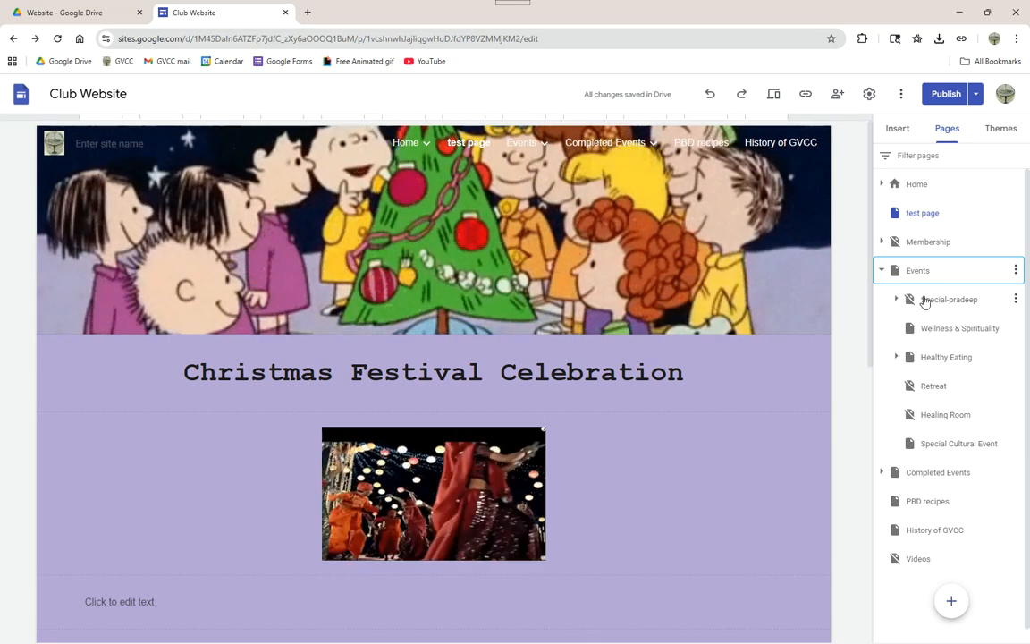
Show the Retreat subpage in the site navigation, check it under Events, and hide it from navigation again
click(1016, 386)
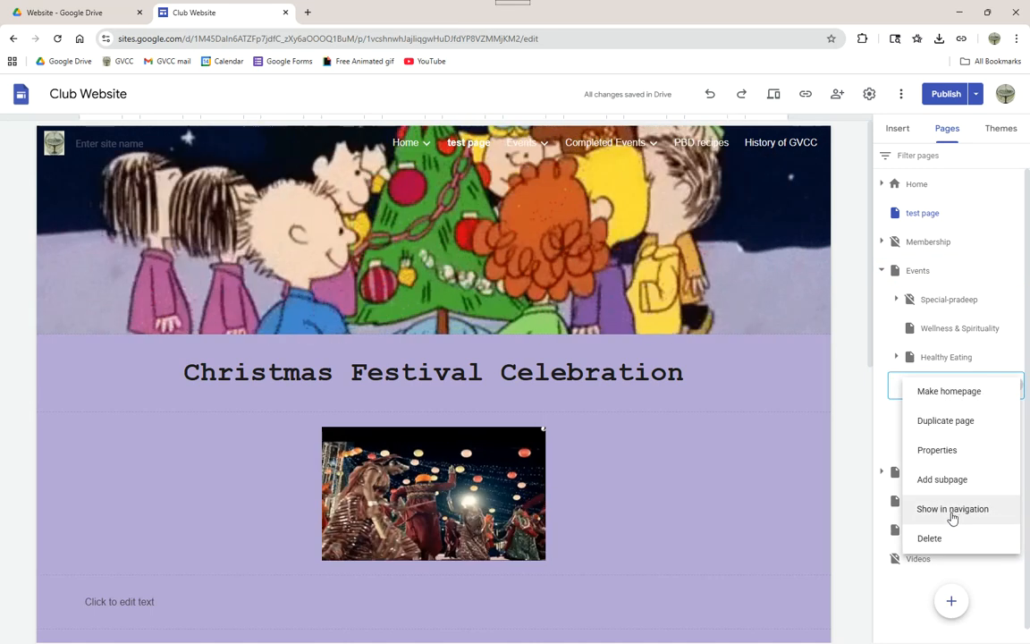
click(952, 508)
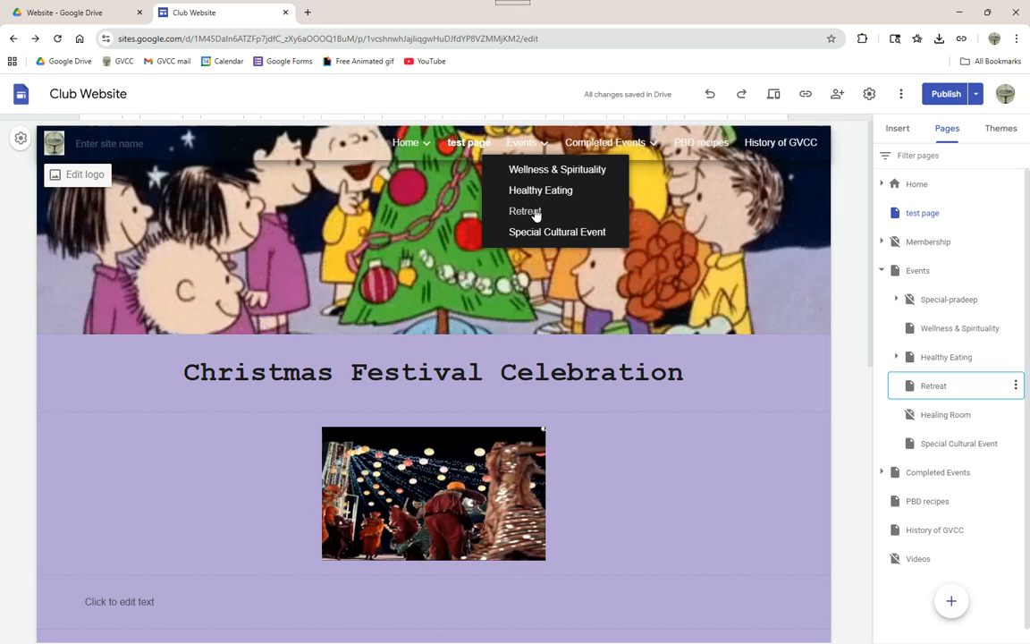
click(1016, 387)
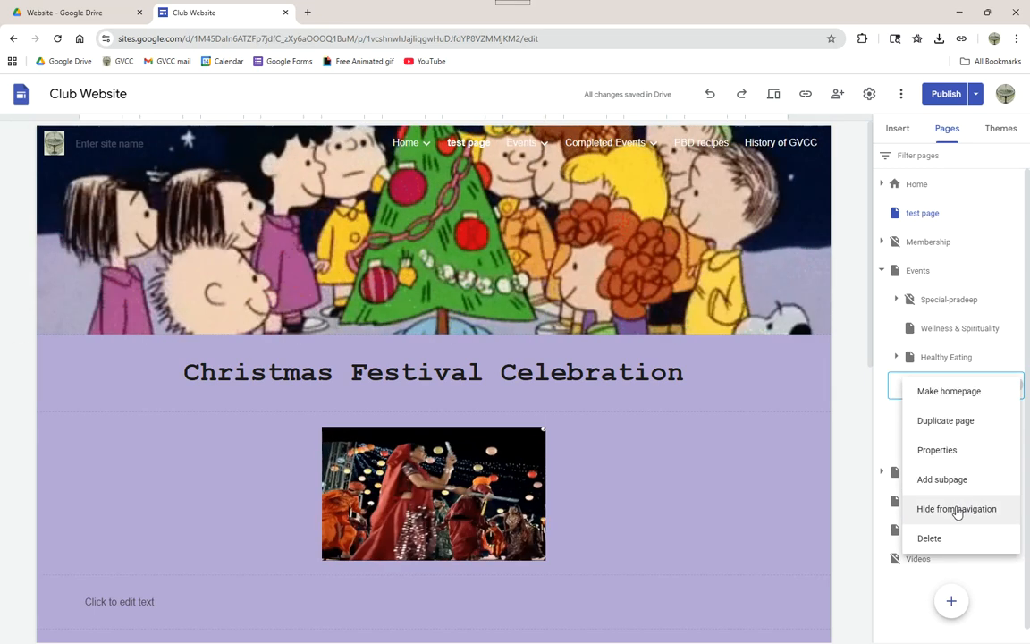
click(957, 510)
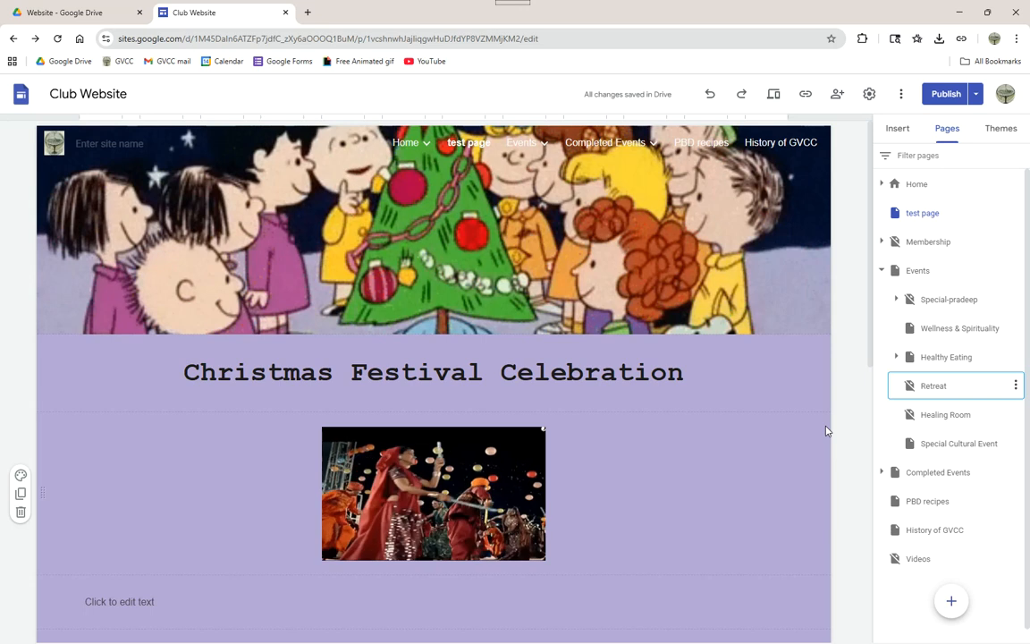
Open the hidden Retreat page for editing and copy its published site link
click(930, 388)
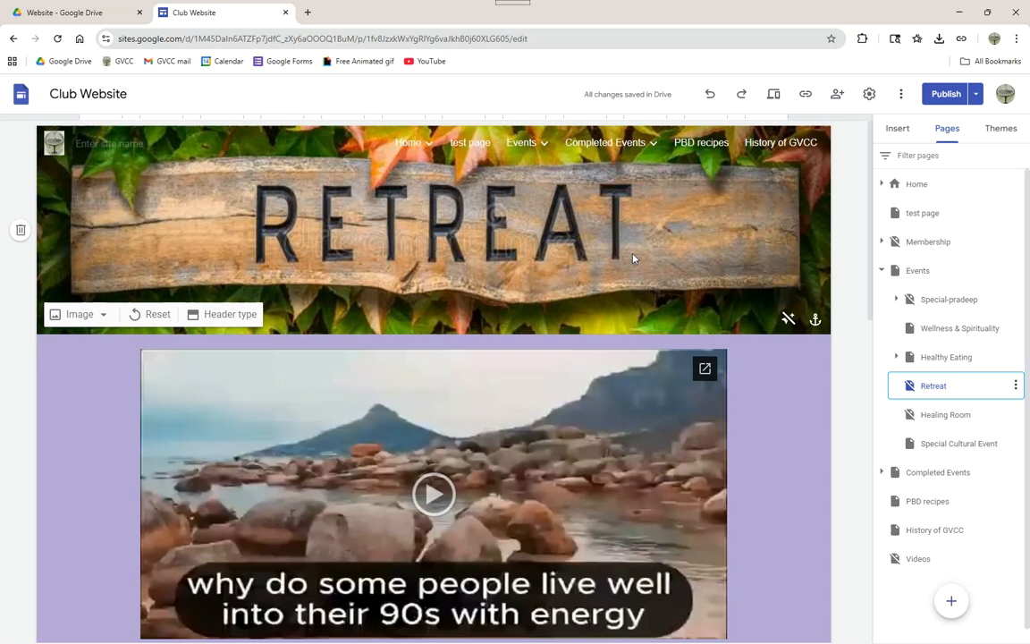
click(804, 96)
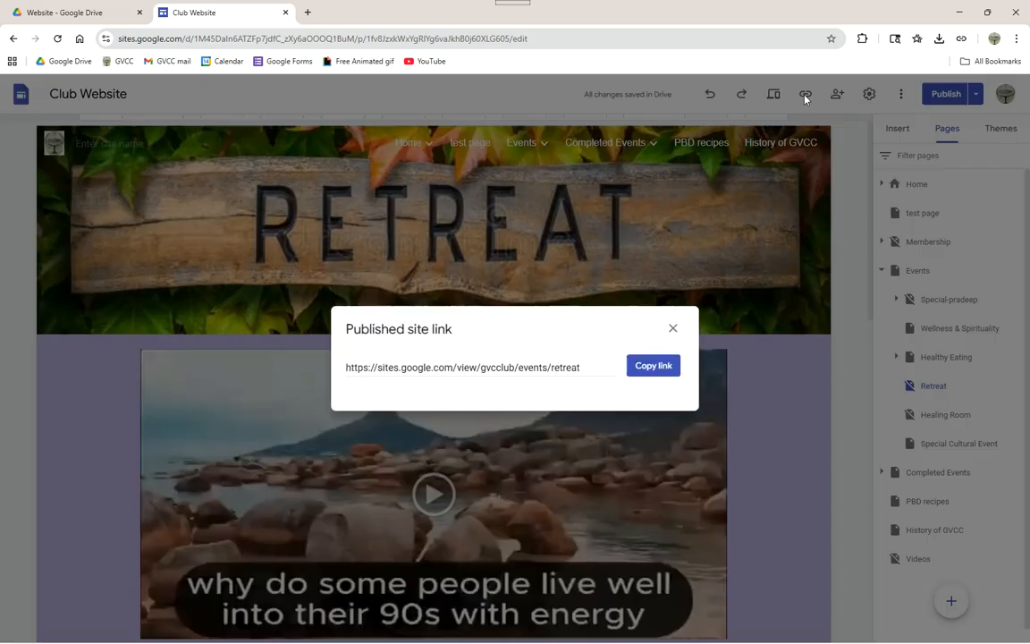
click(653, 366)
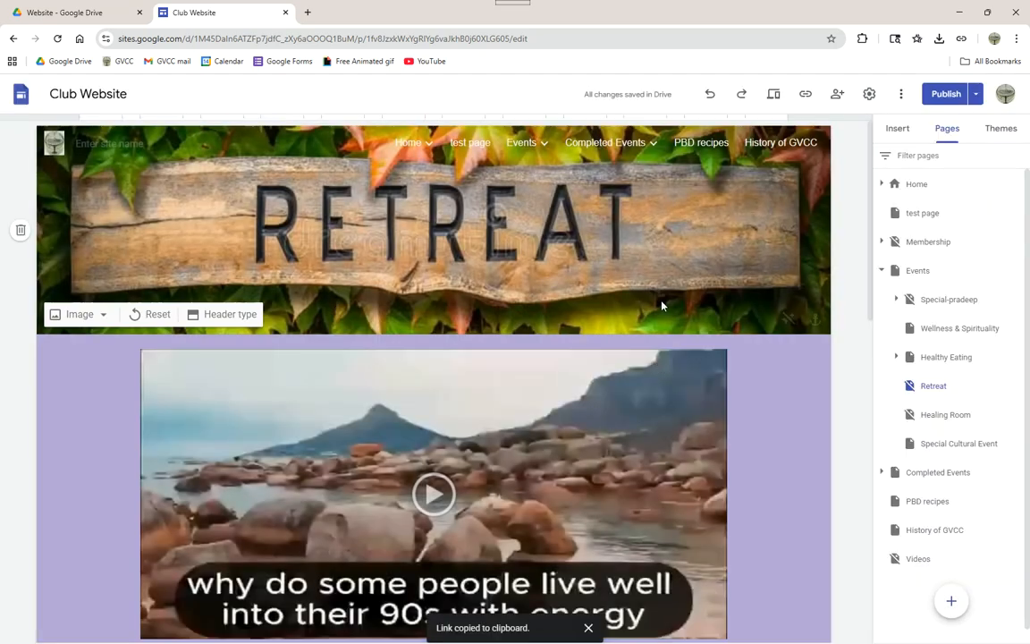
Load the copied Retreat link, sites.google.com/view/gvcclub/events/retreat, in a new browser tab
double_click(307, 13)
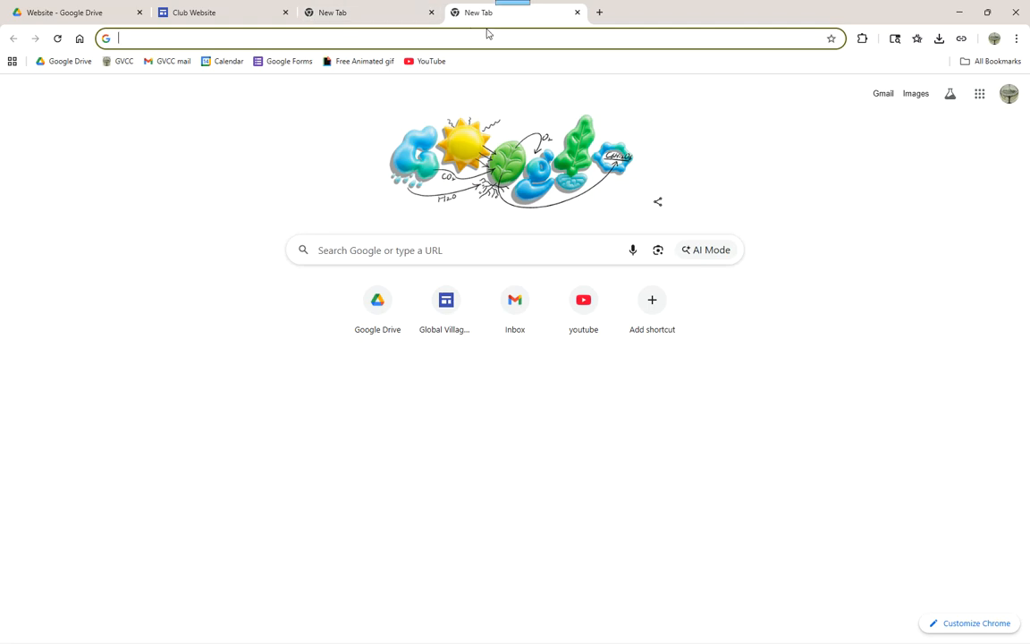
click(398, 39)
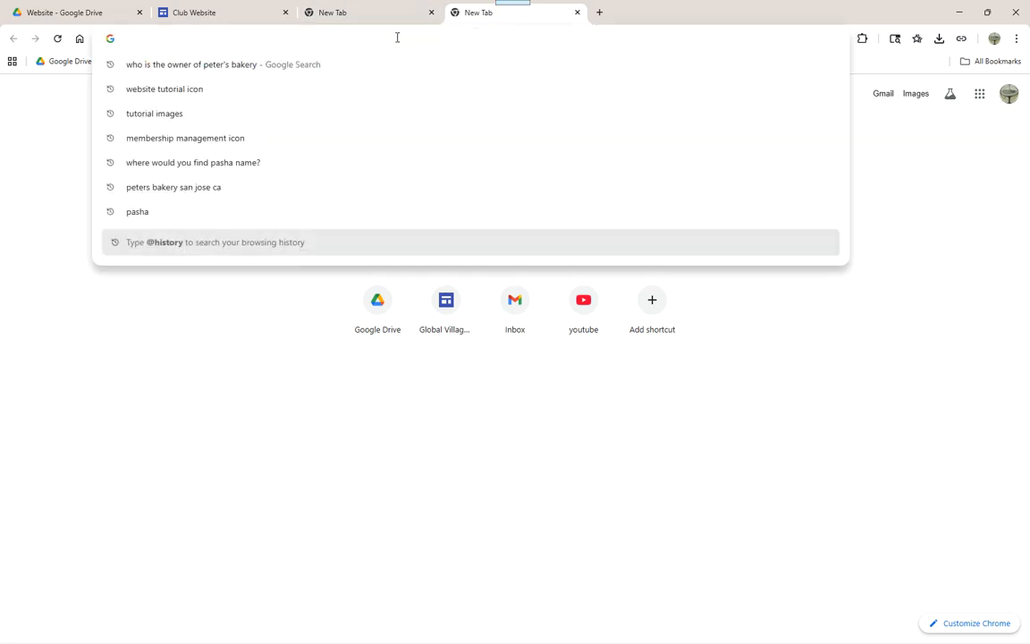
key(ctrl+v)
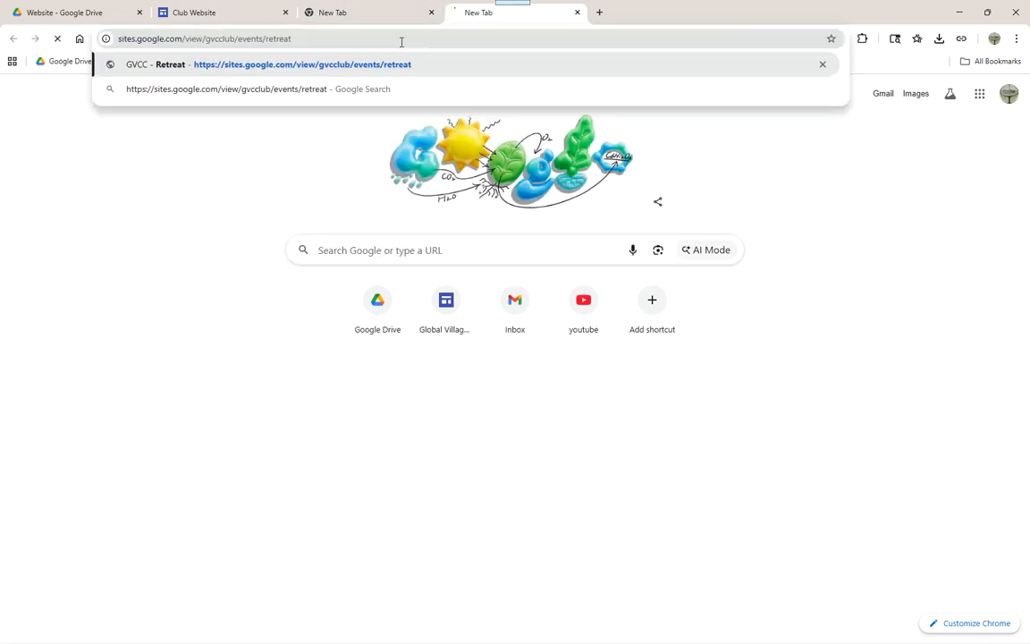
View the published Retreat page from its link, and return to the Club Website editor
key(Return)
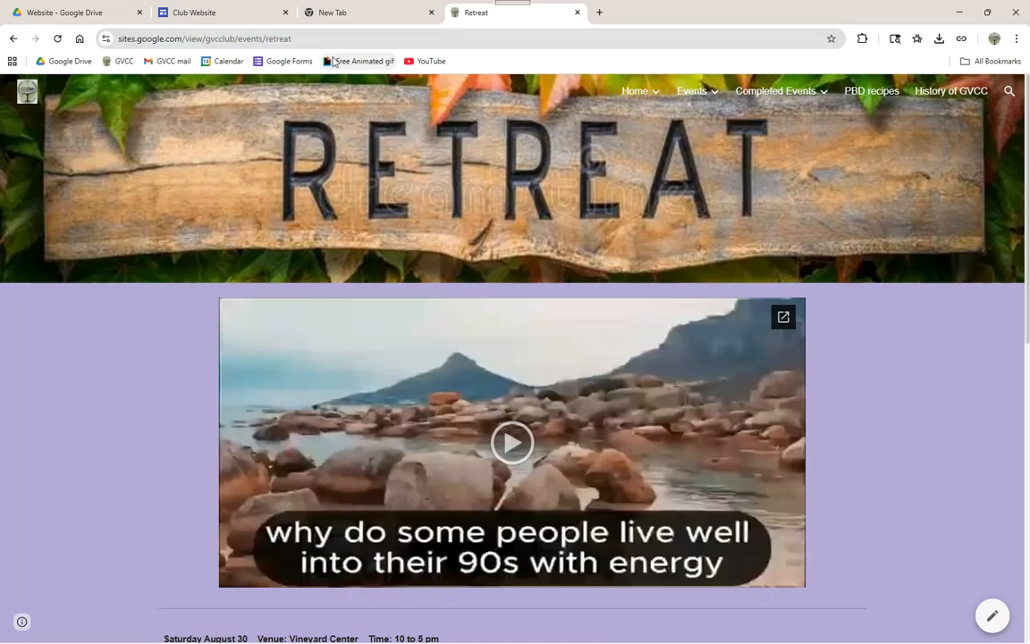
click(227, 18)
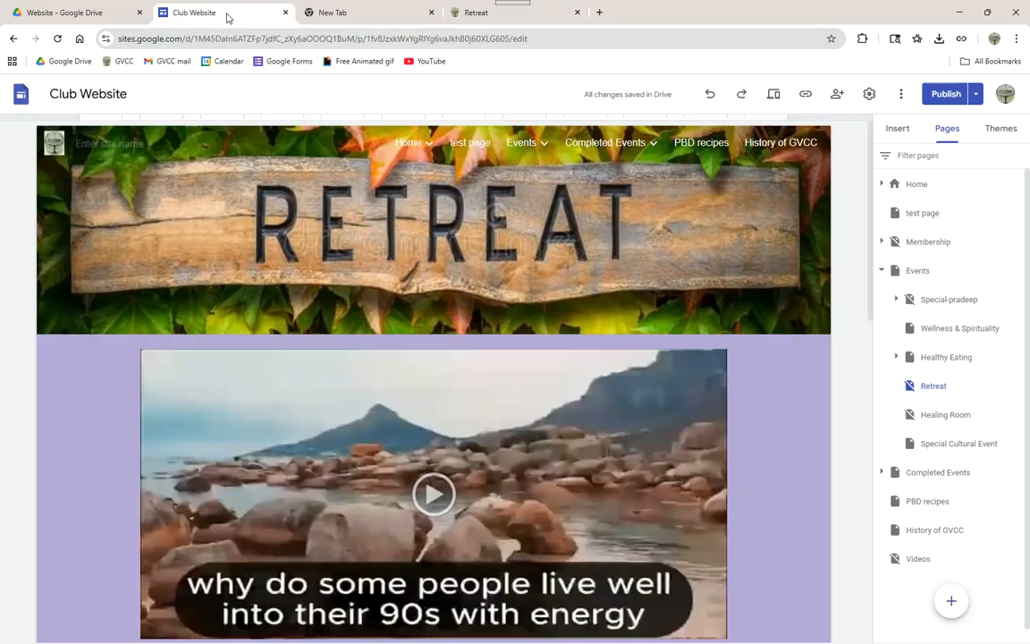
scroll(730, 398, down, 1)
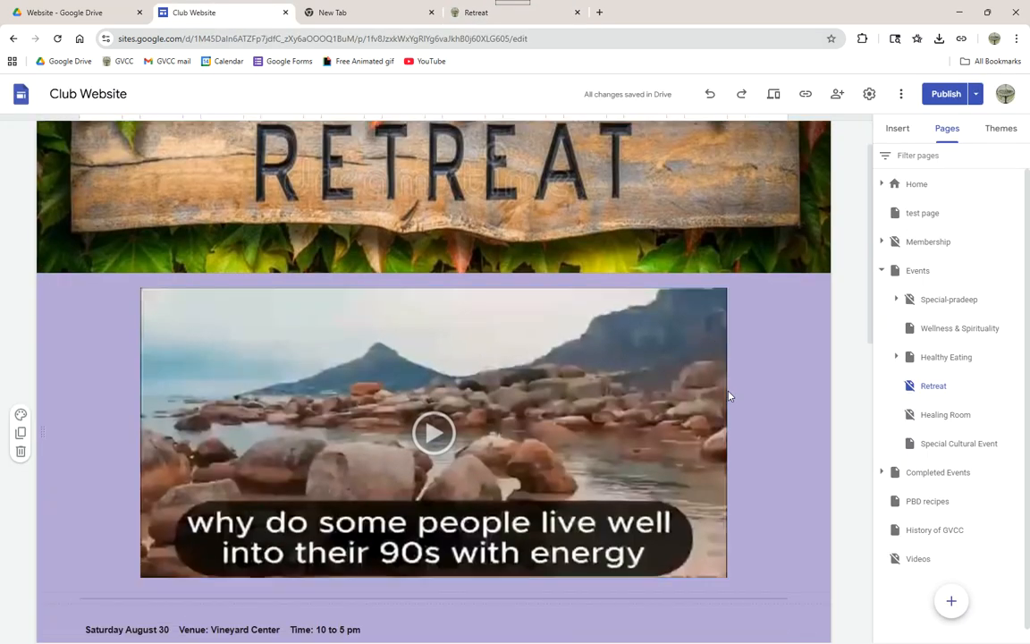
scroll(737, 386, up, 1)
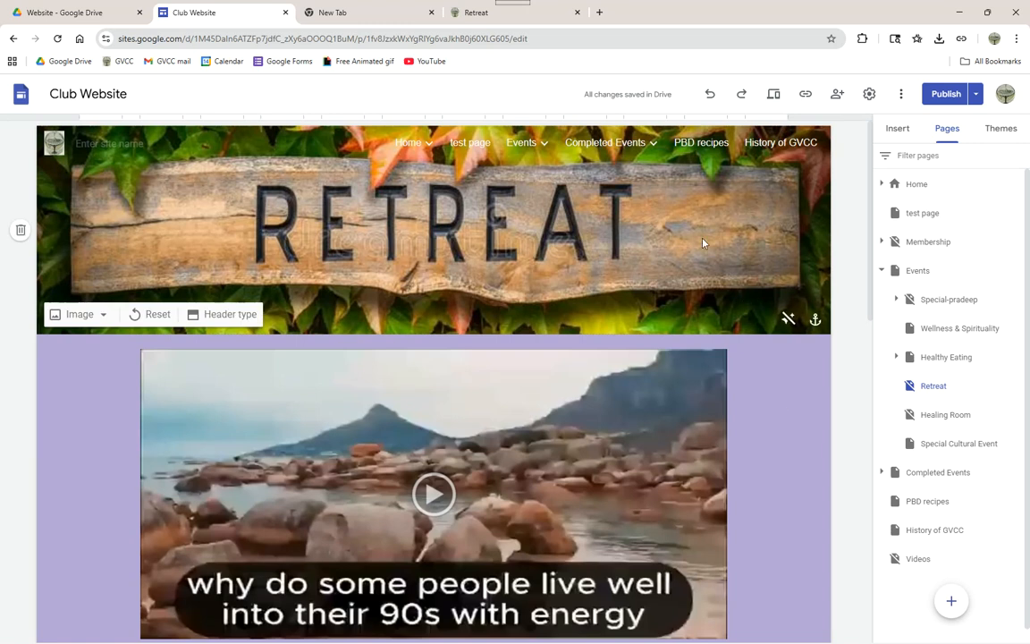
Open the test page in the editor and view the Events page's properties without changing its name
click(470, 145)
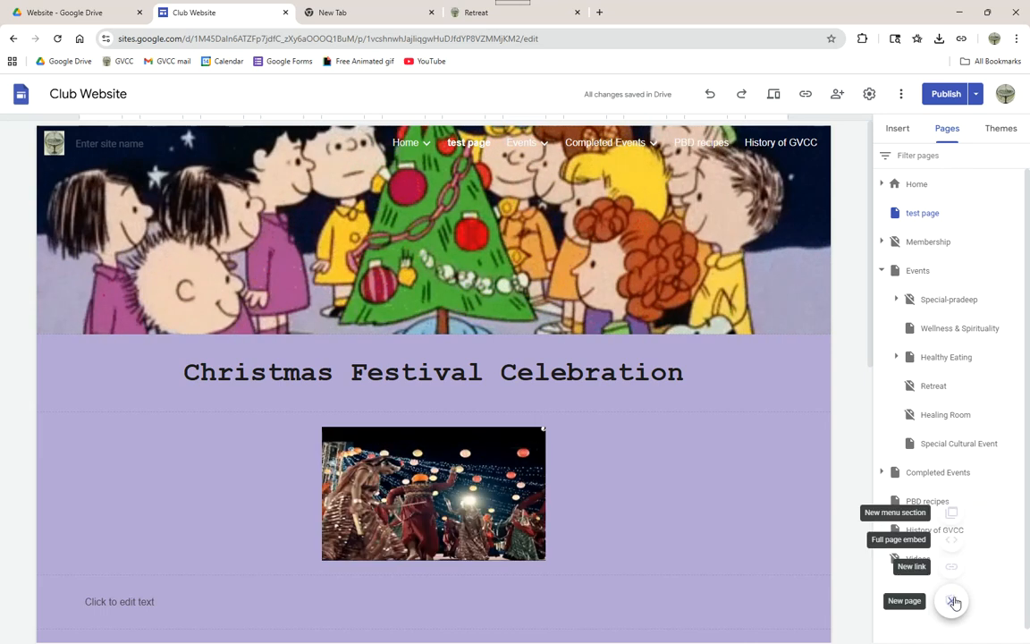
mouse_move(954, 612)
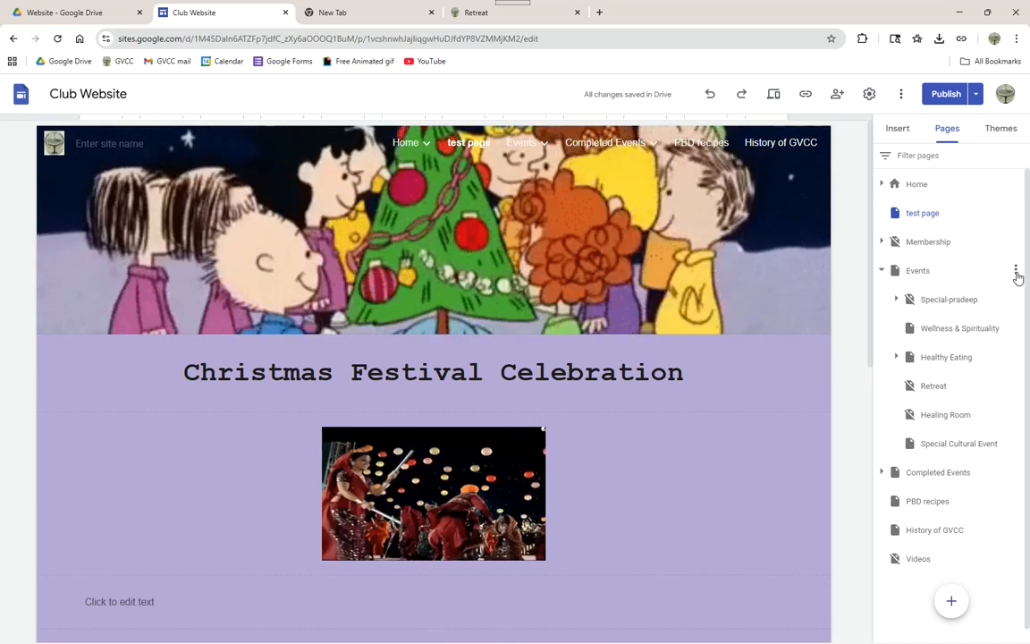
click(1016, 271)
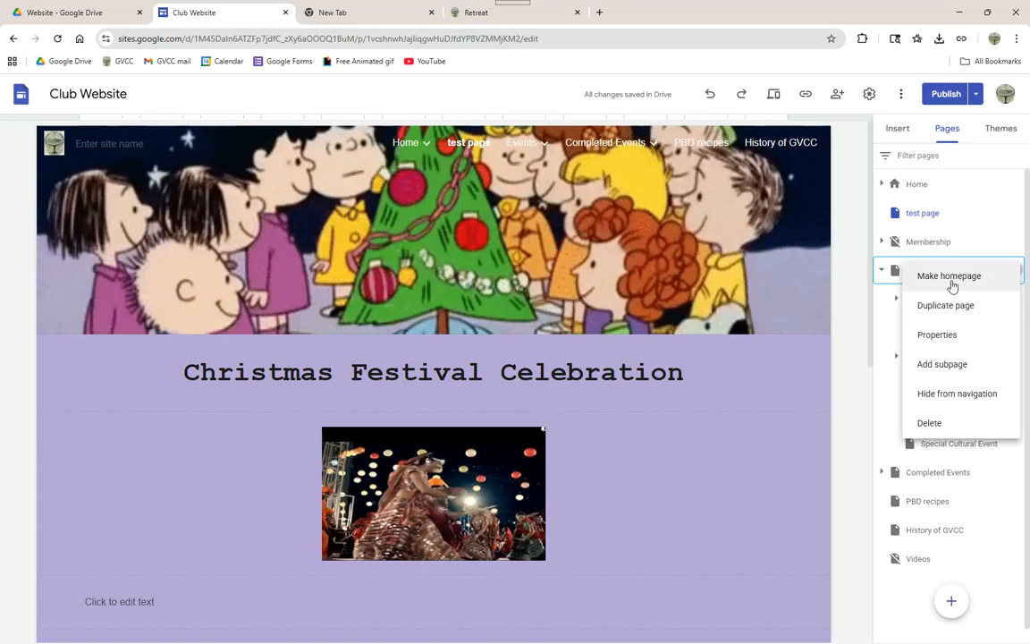
click(952, 338)
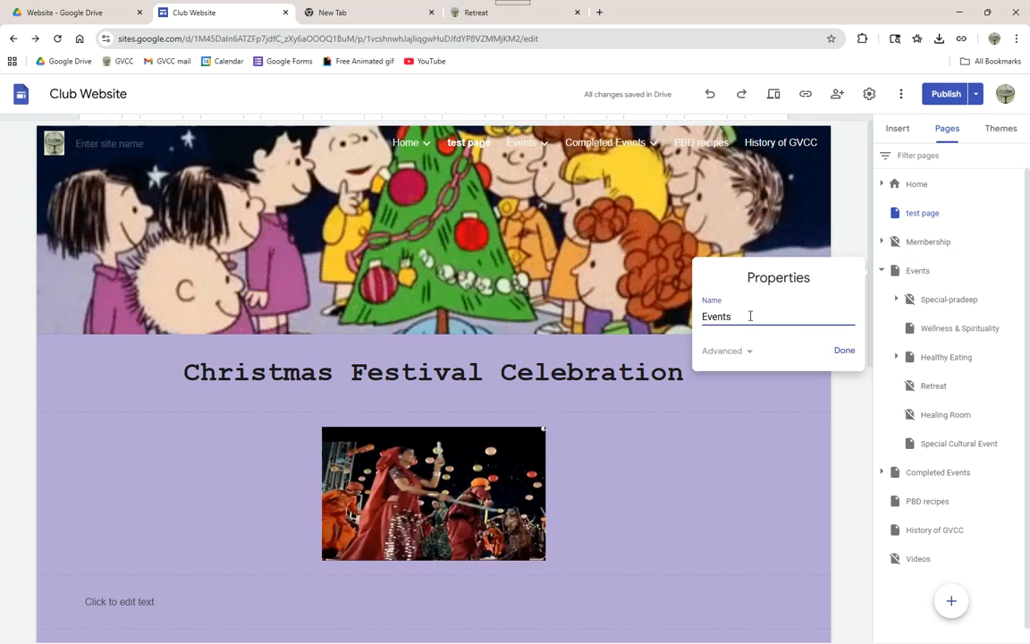
click(844, 354)
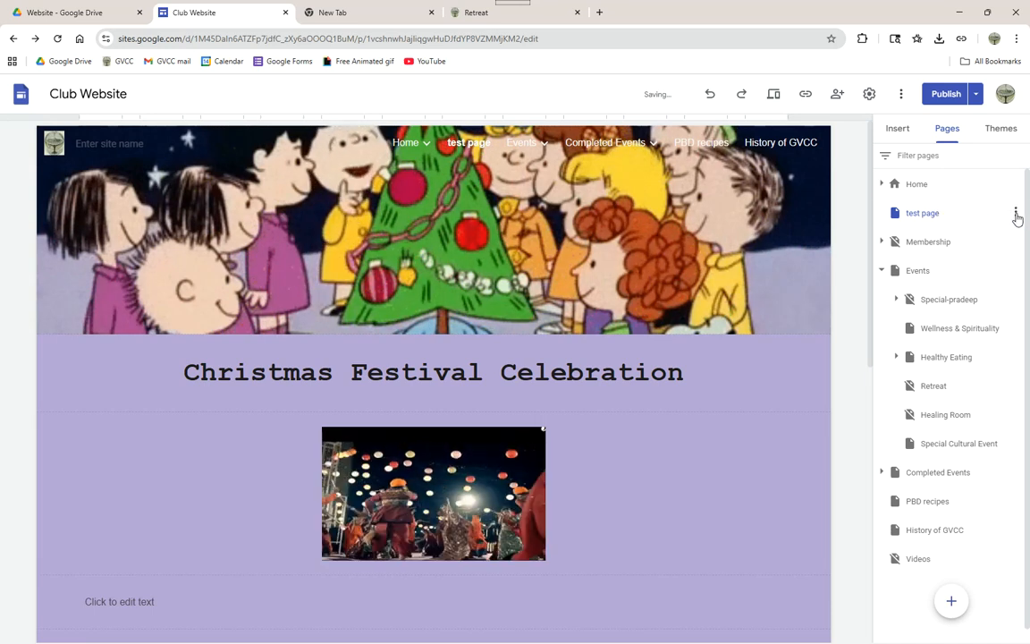
Rename the test page to Xmas in its page properties
click(1015, 213)
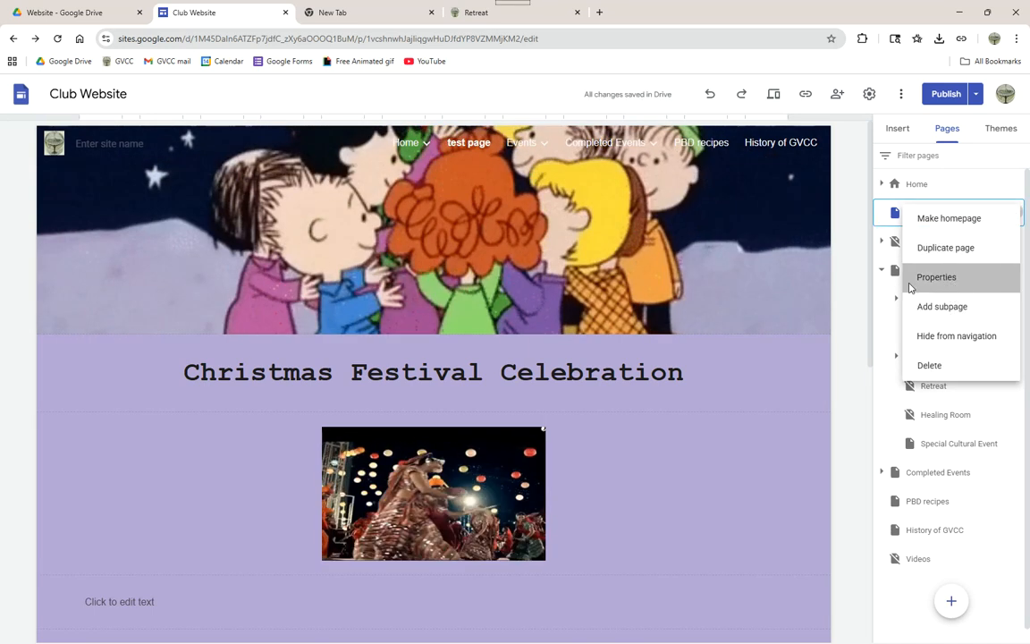
click(912, 278)
triple_click(764, 260)
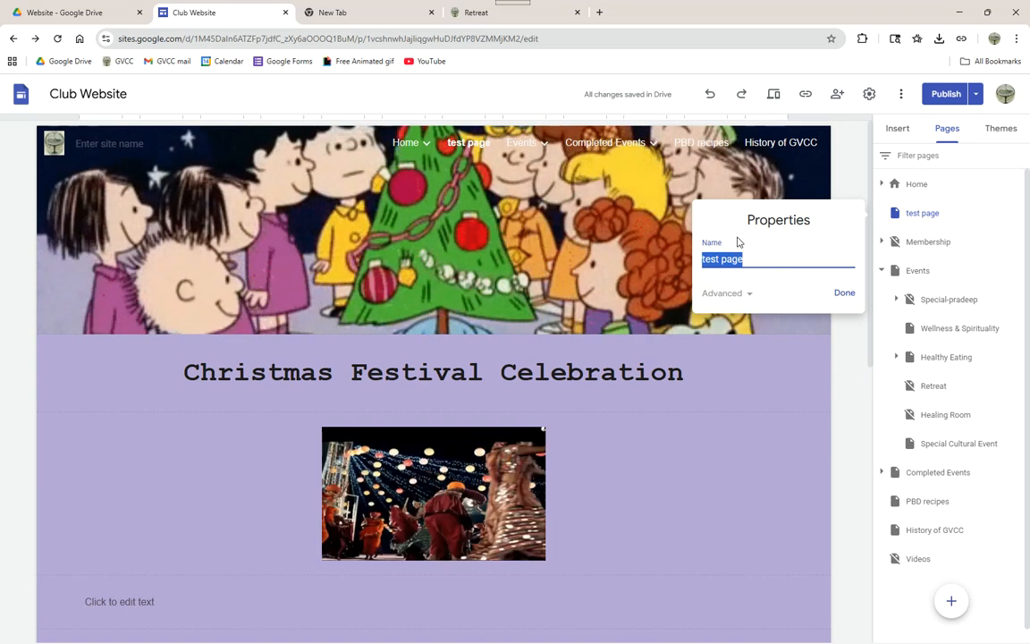
text(Xmas)
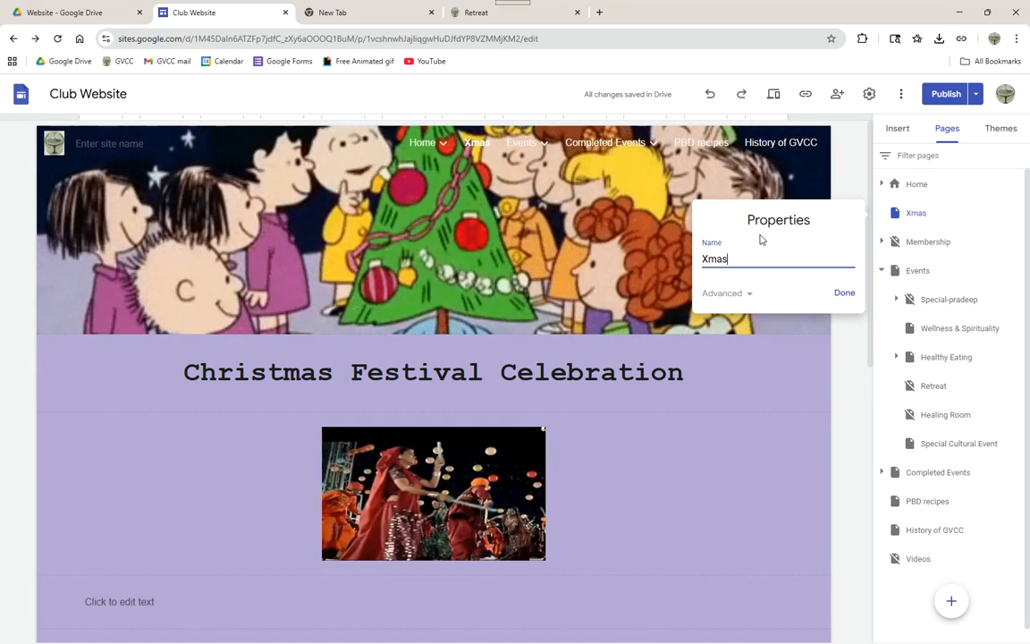
key(Return)
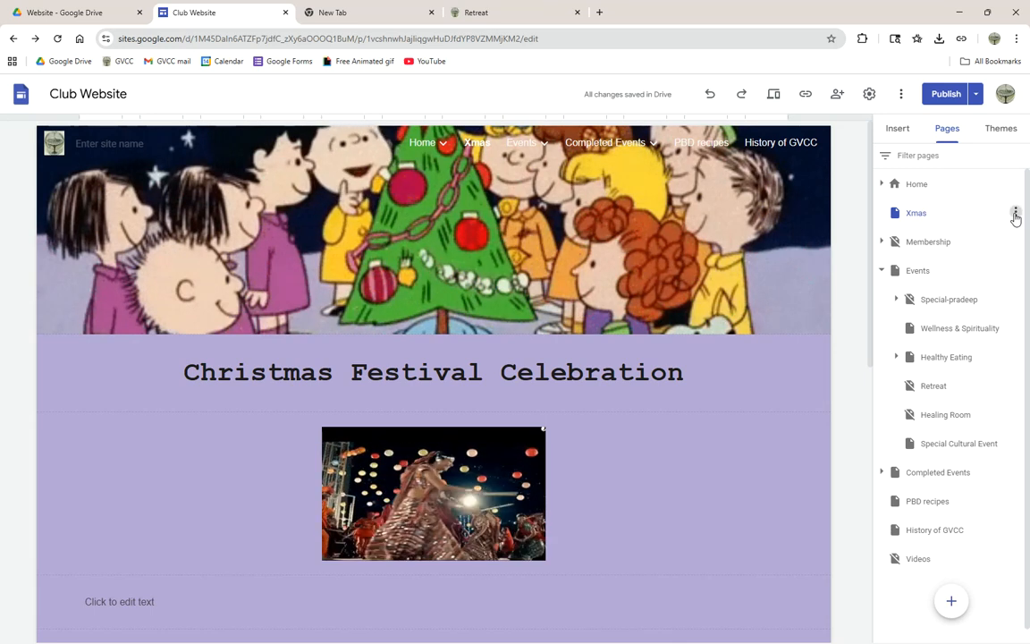
Hide the Xmas page from navigation, show it in navigation again, and review its page options
click(1015, 215)
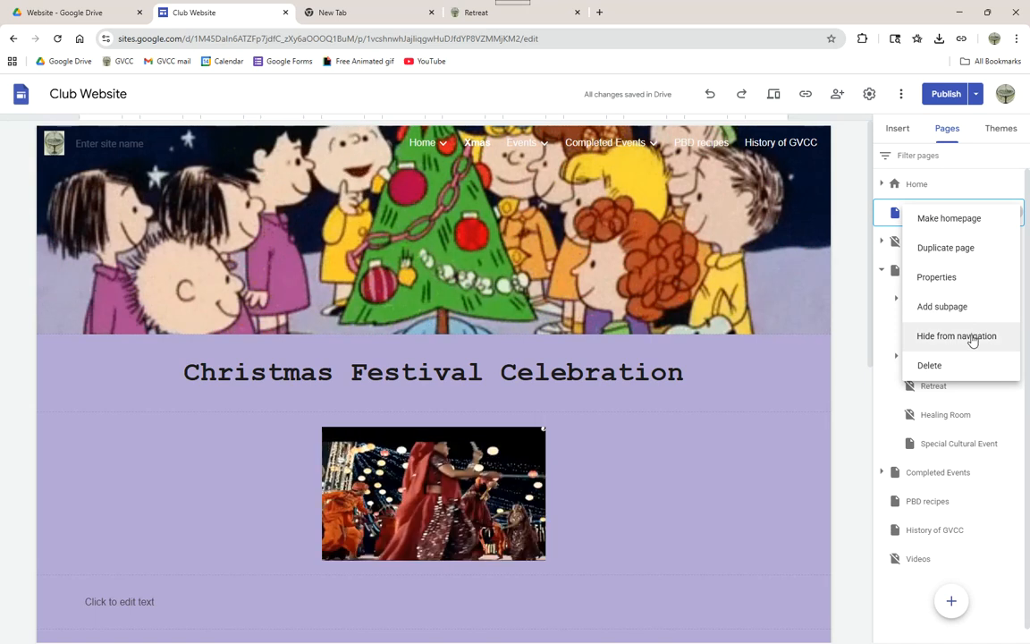
click(971, 339)
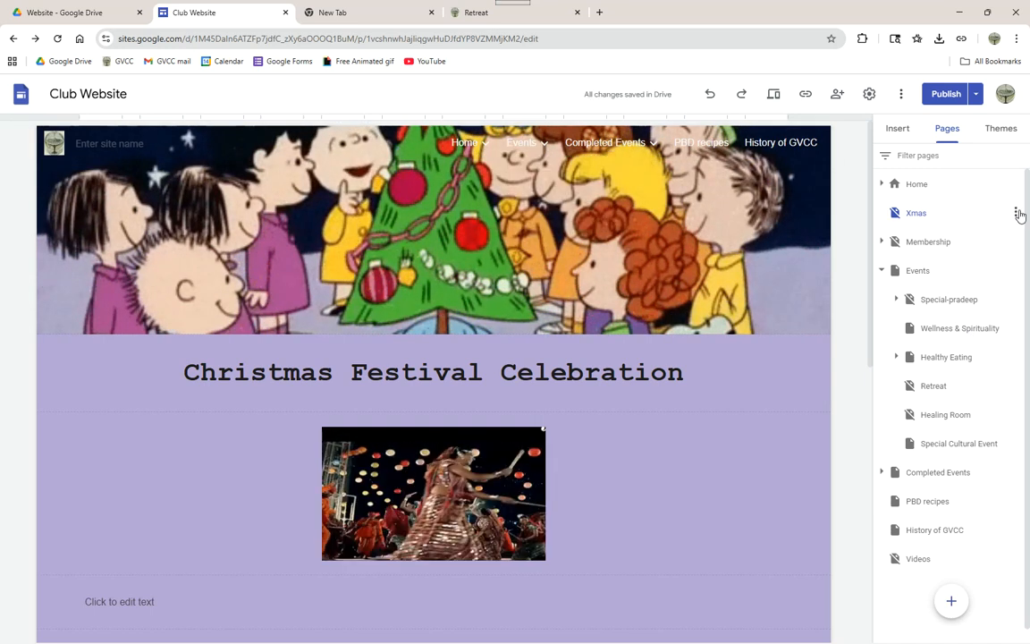
double_click(1014, 222)
click(1016, 213)
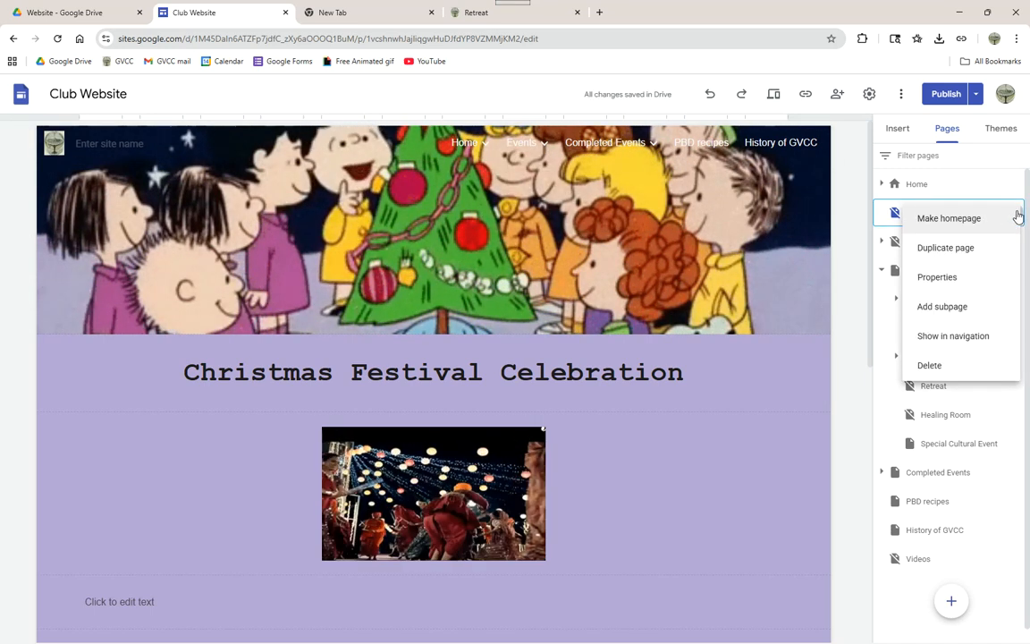
click(952, 337)
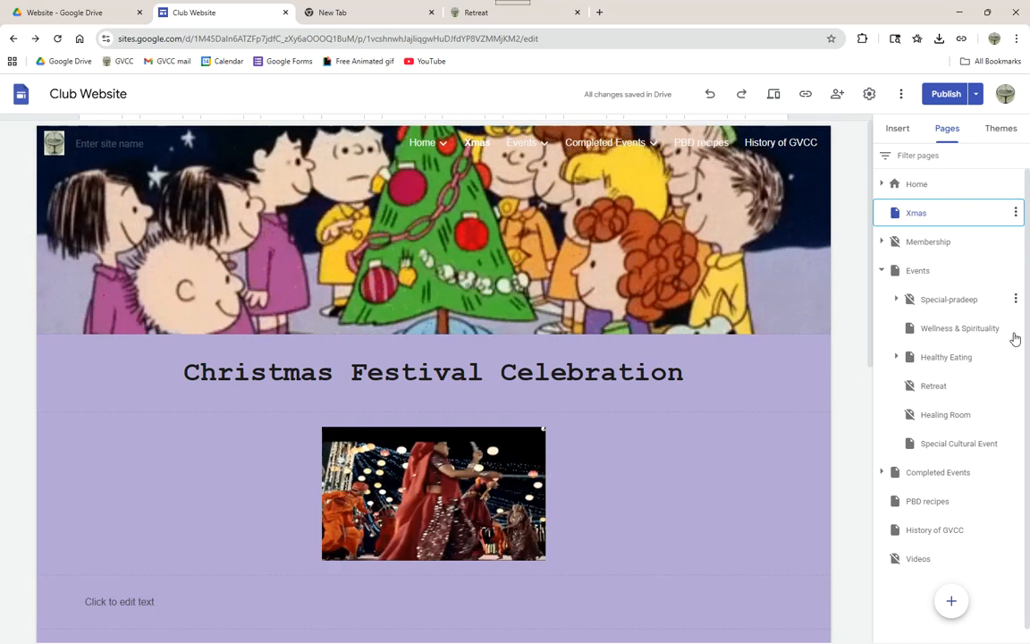
click(1015, 213)
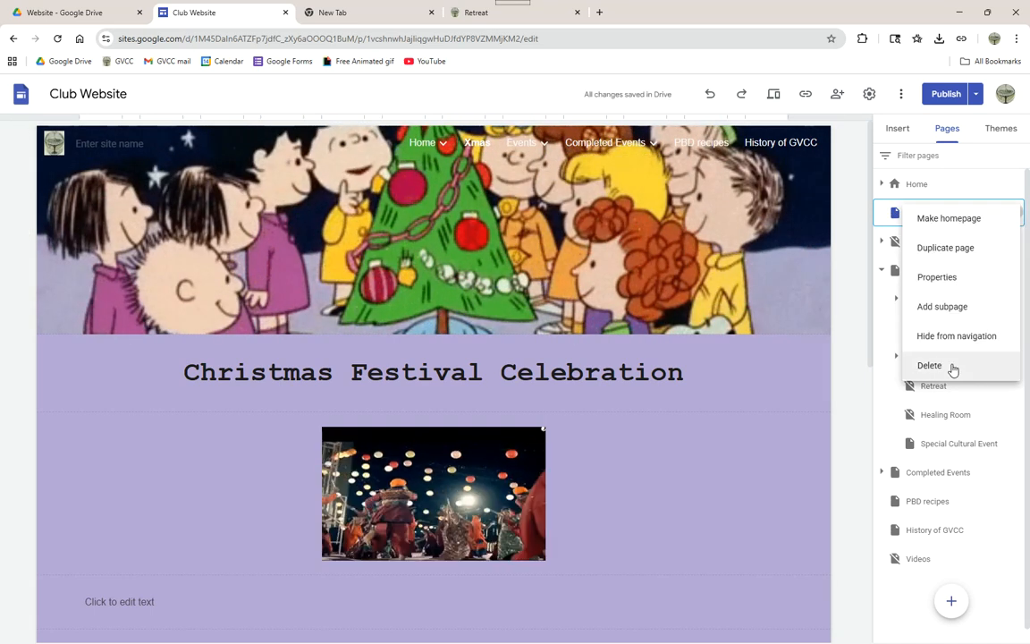
click(860, 355)
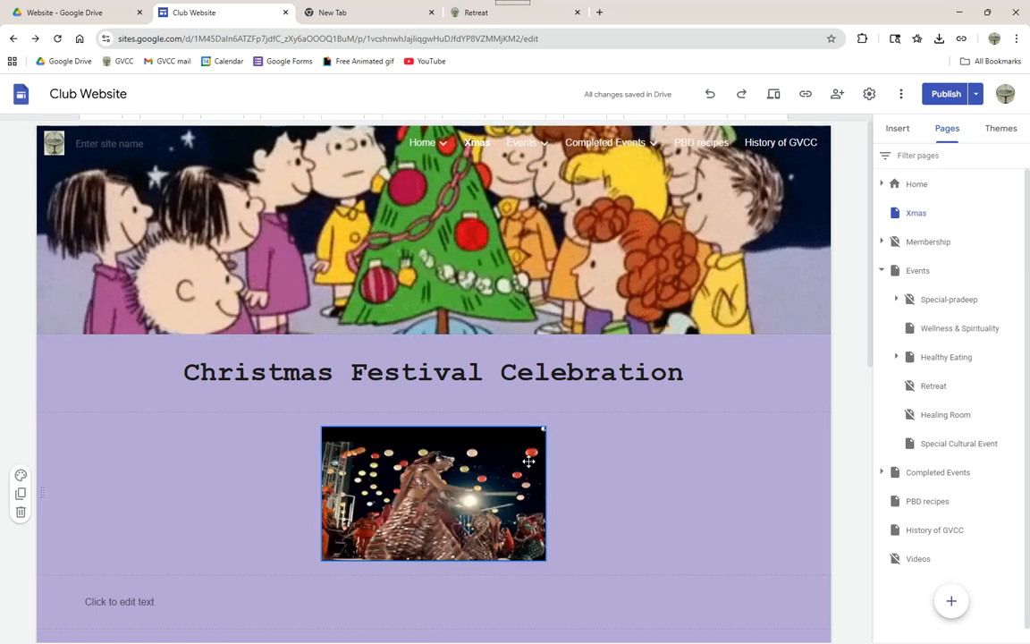
Embed the Special Cultural Event Google Docs file from earlier this month in the Xmas page
scroll(590, 429, down, 3)
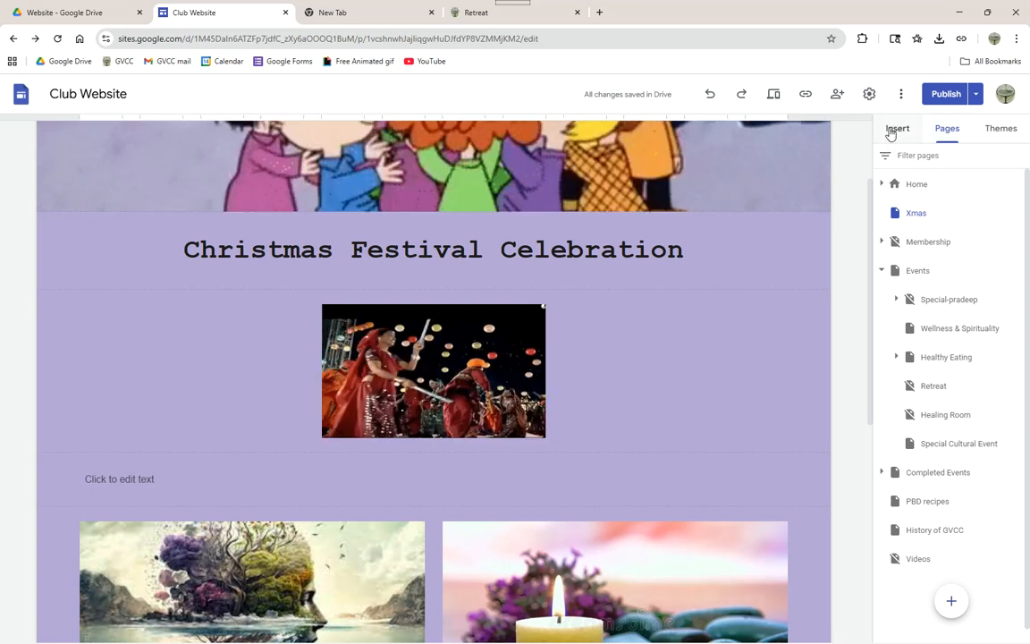
click(896, 129)
scroll(913, 501, down, 1)
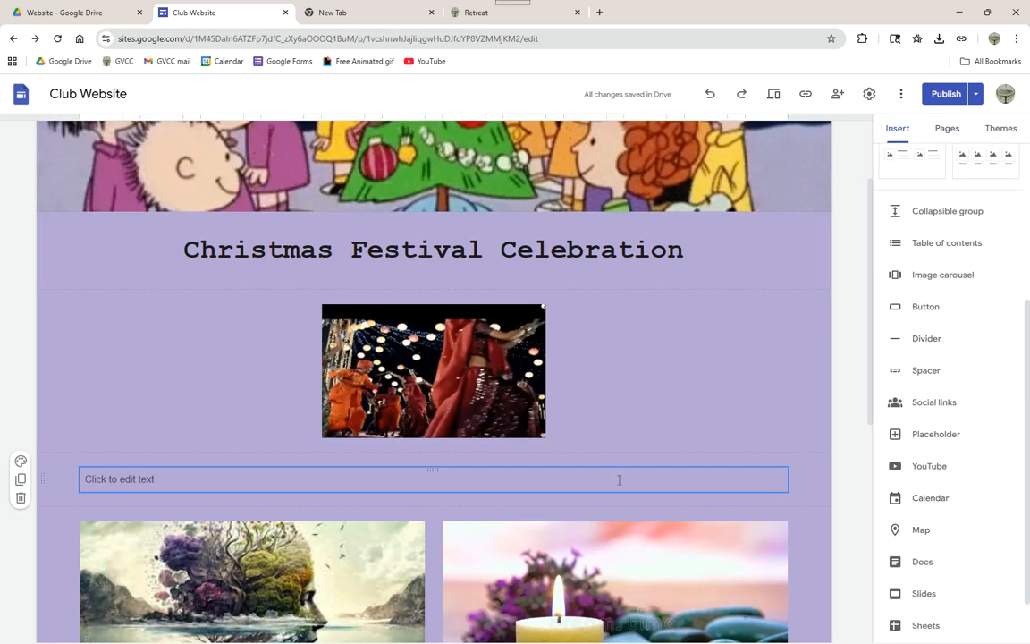
scroll(599, 456, down, 1)
scroll(947, 451, down, 1)
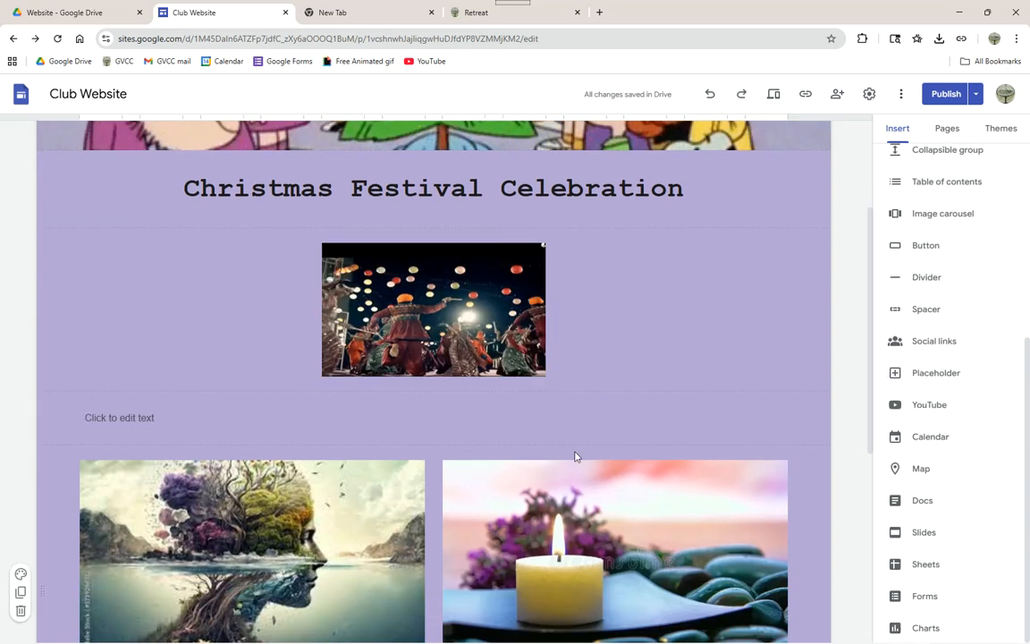
scroll(536, 429, down, 3)
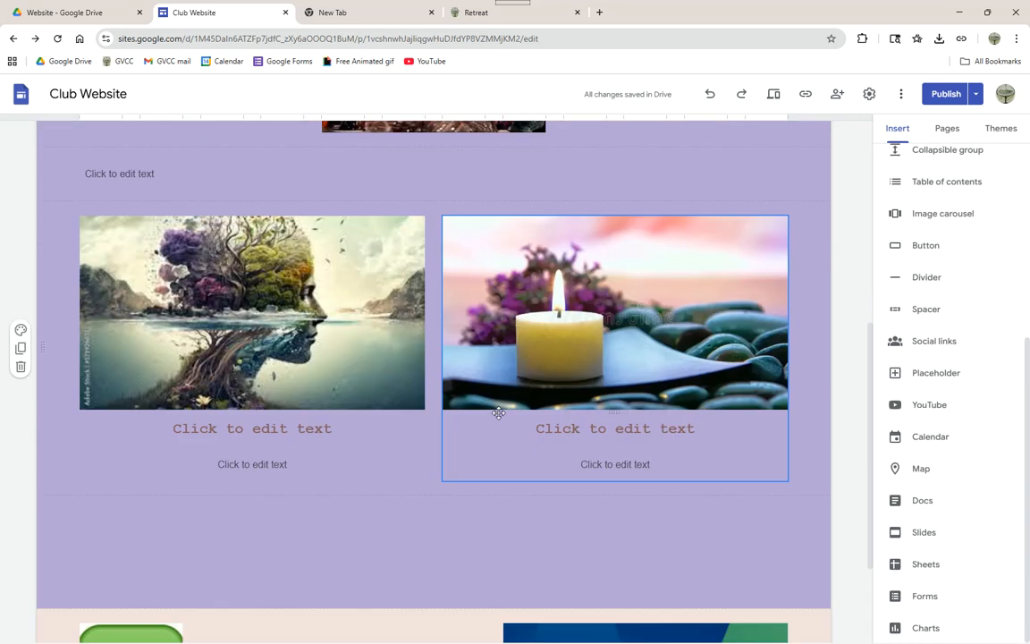
double_click(650, 535)
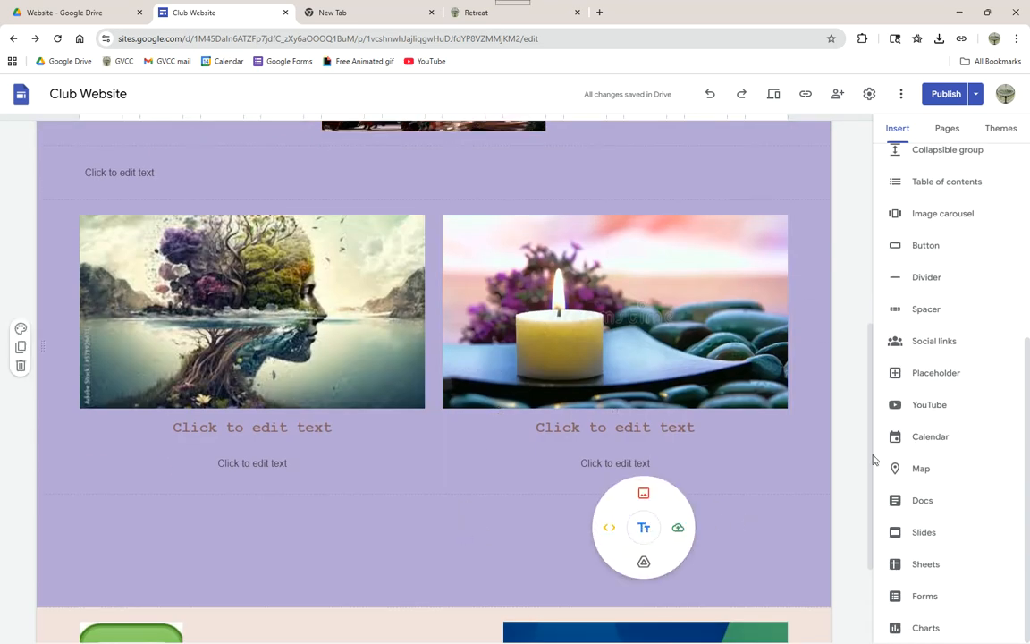
click(926, 506)
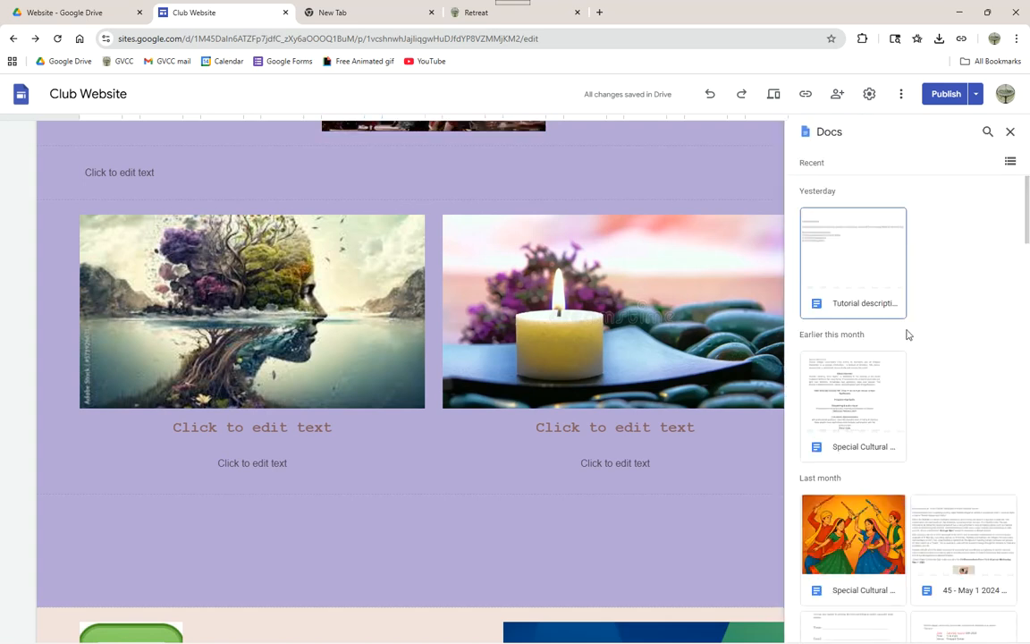
click(852, 404)
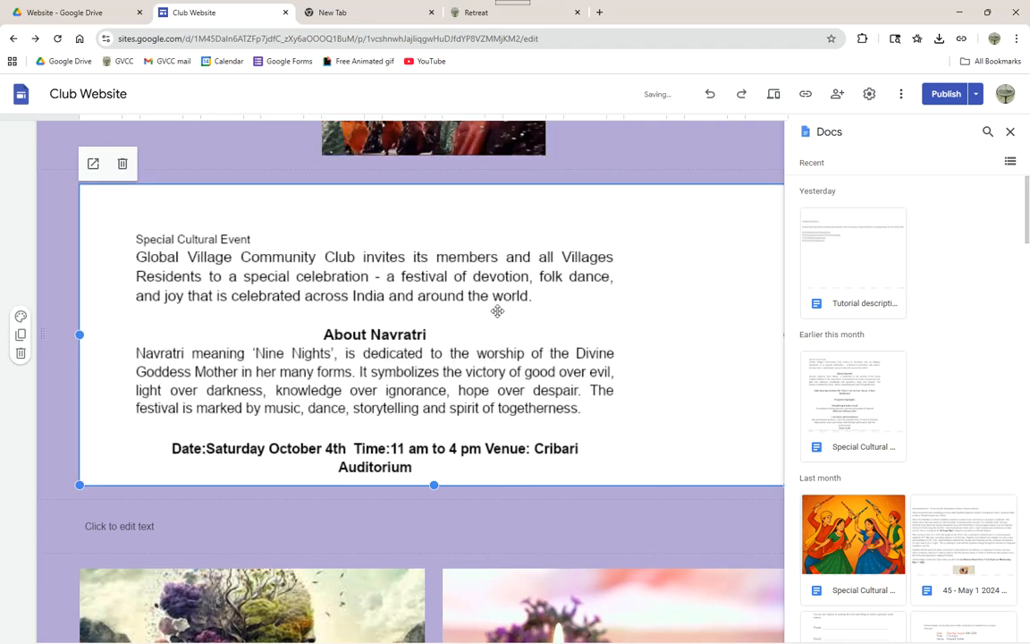
Narrow the embedded document from both sides and publish the site
click(1010, 132)
drag(786, 334, 728, 334)
drag(80, 334, 140, 335)
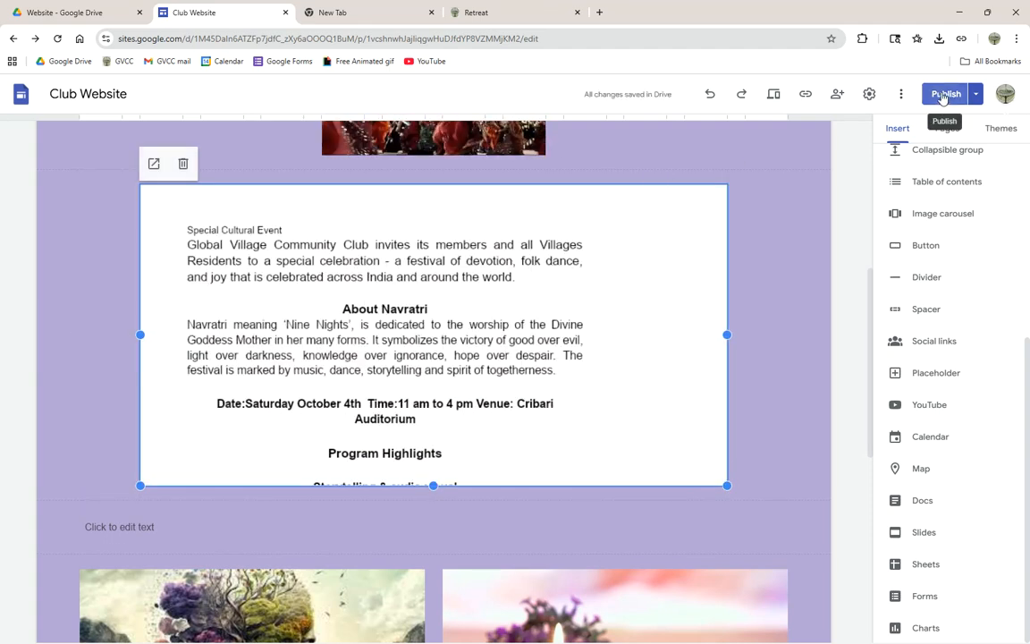
click(942, 96)
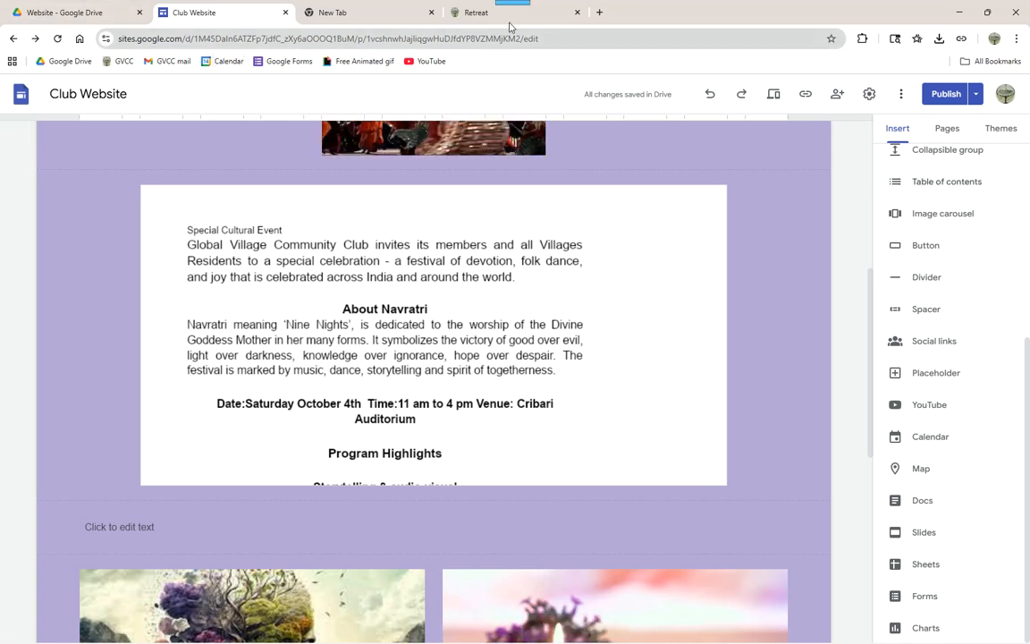
Load the published GVCC site in a new browser tab and check the embedded document on its Xmas page
click(599, 11)
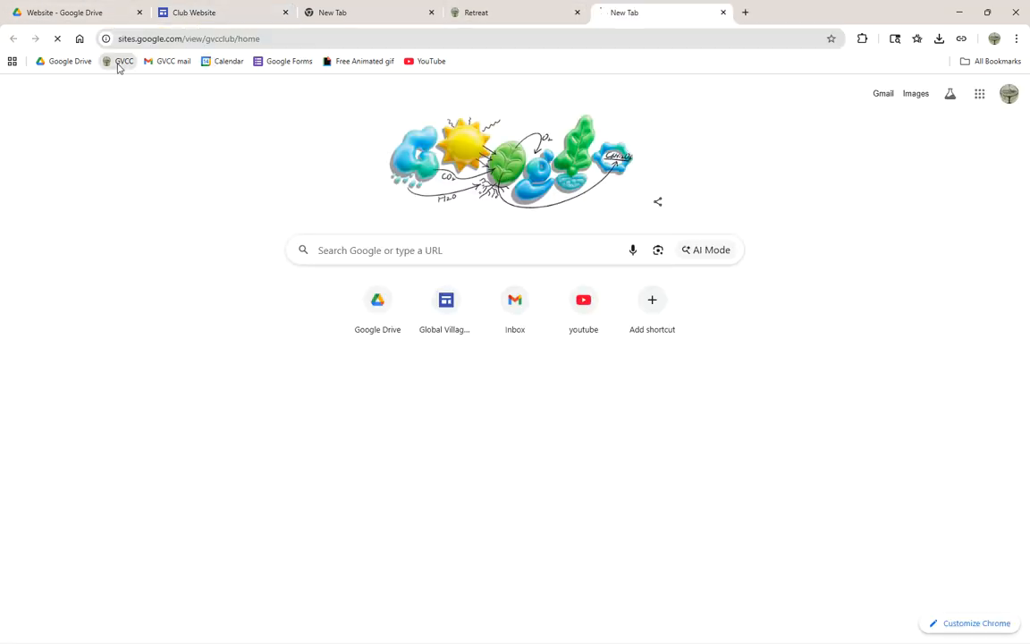
click(119, 63)
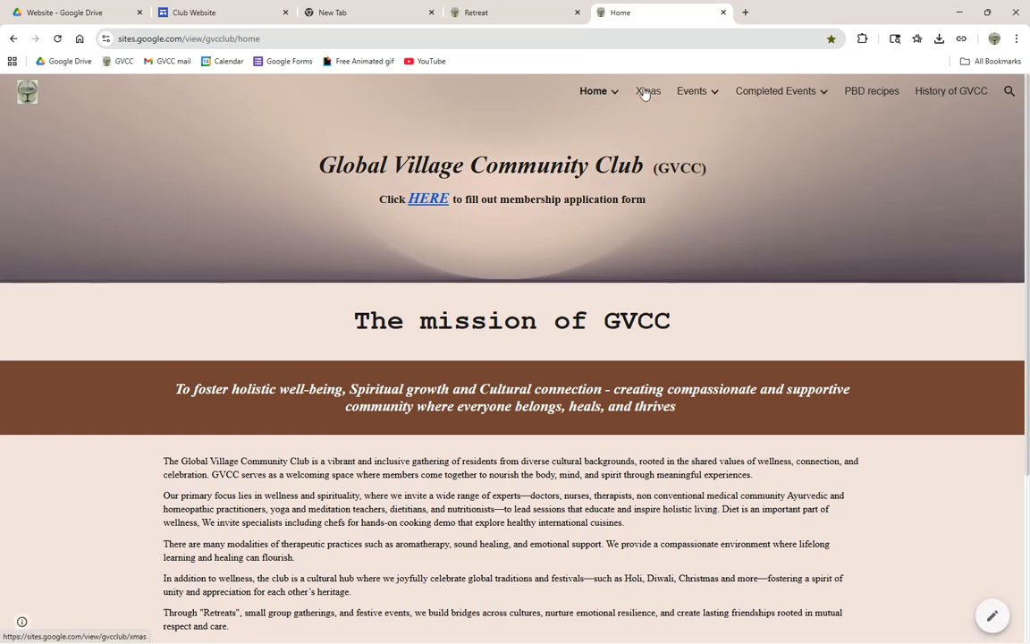
click(646, 91)
scroll(529, 384, down, 3)
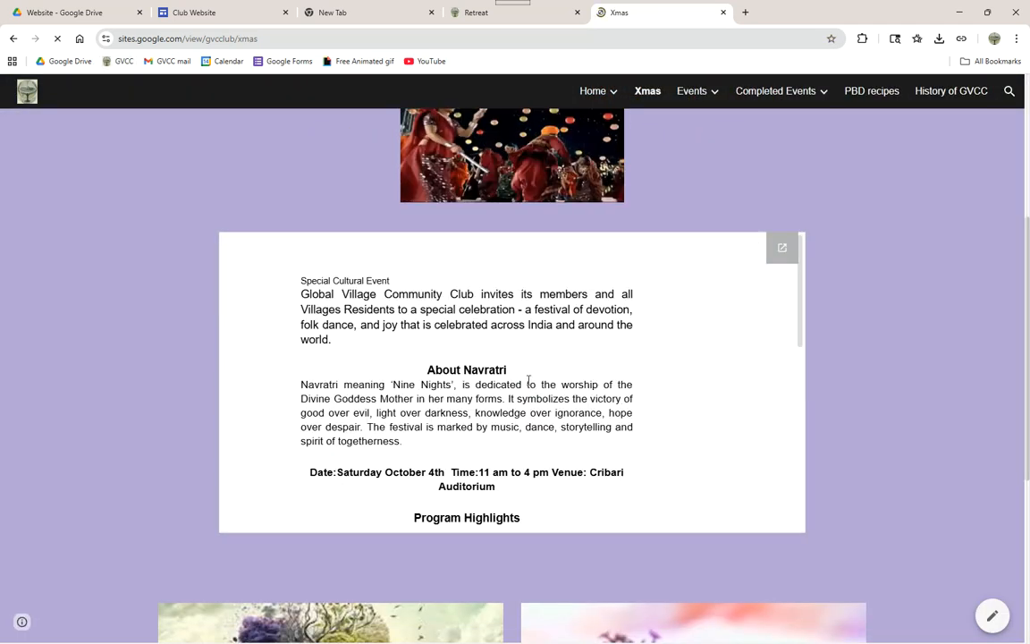
drag(803, 285, 803, 336)
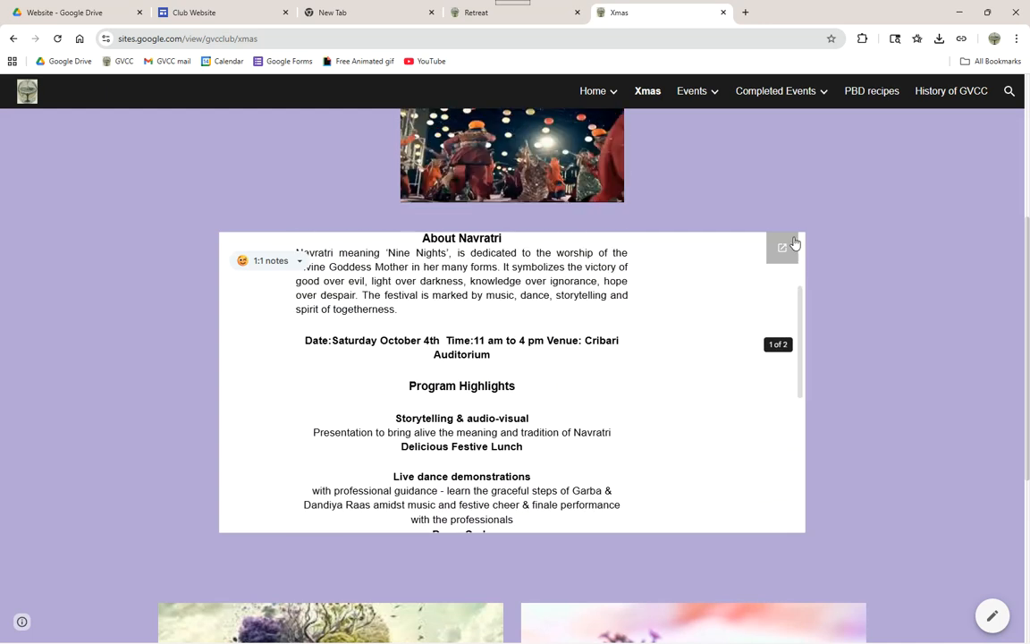
Open the embedded document in its own tab, look through it, and close that tab
click(792, 244)
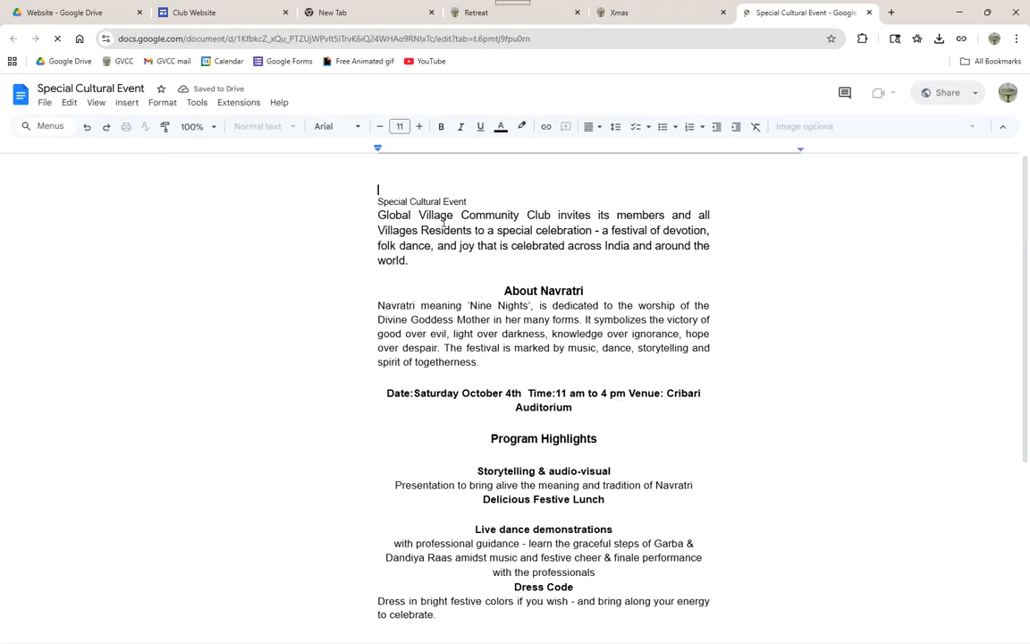
scroll(449, 241, down, 5)
scroll(469, 267, up, 5)
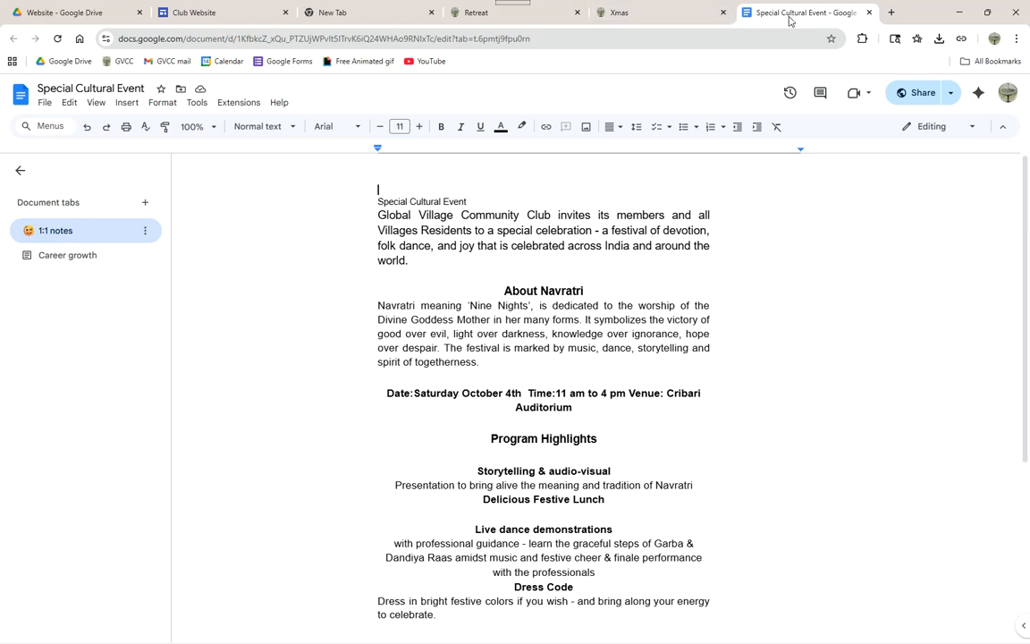
click(868, 12)
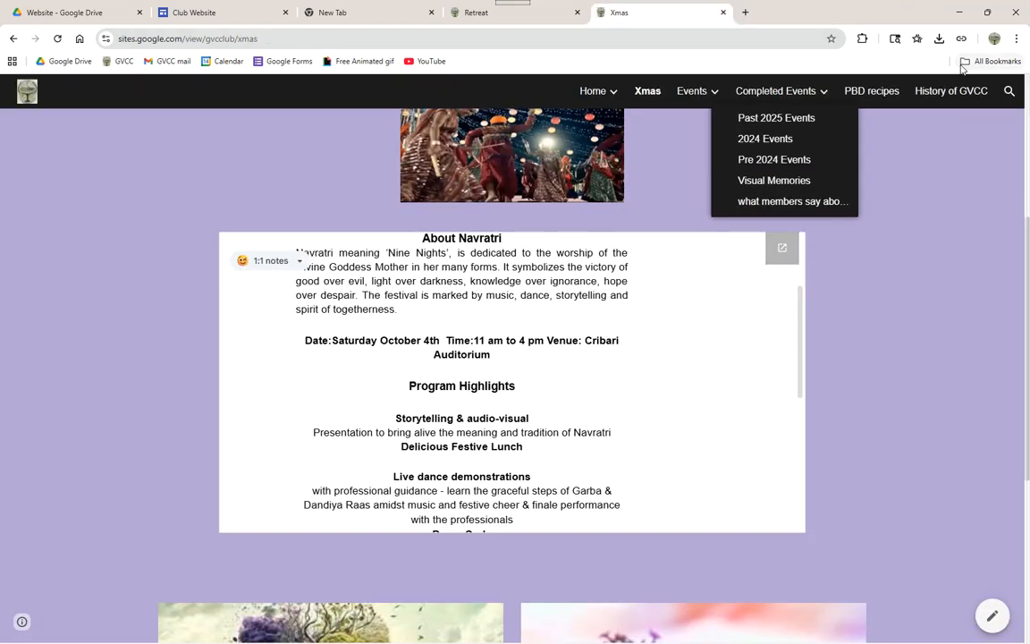
Return to the Club Website editor and hide the Xmas page from the site navigation
click(192, 12)
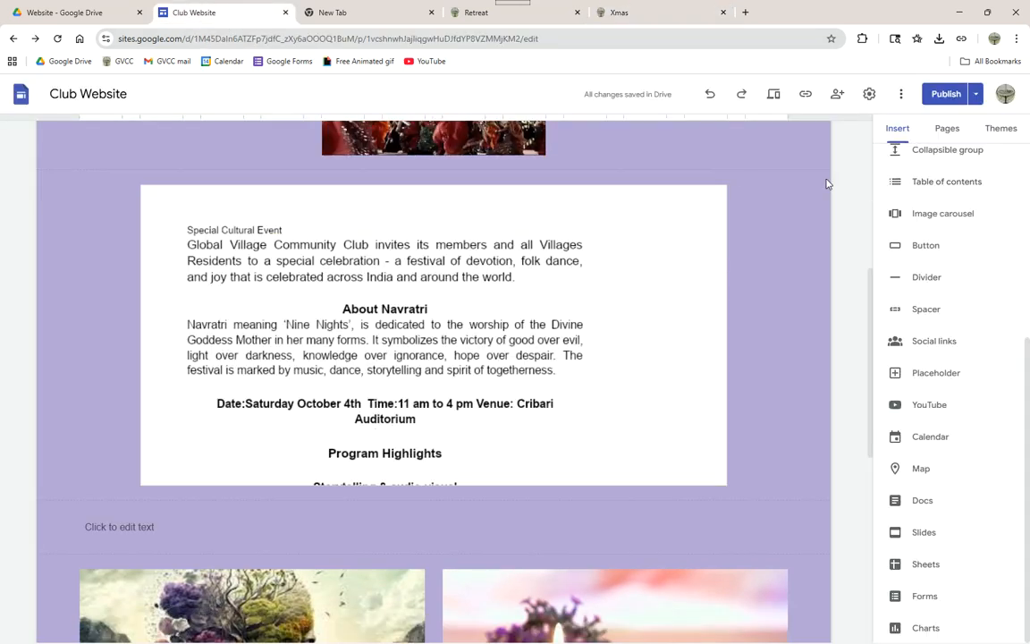
scroll(849, 165, up, 3)
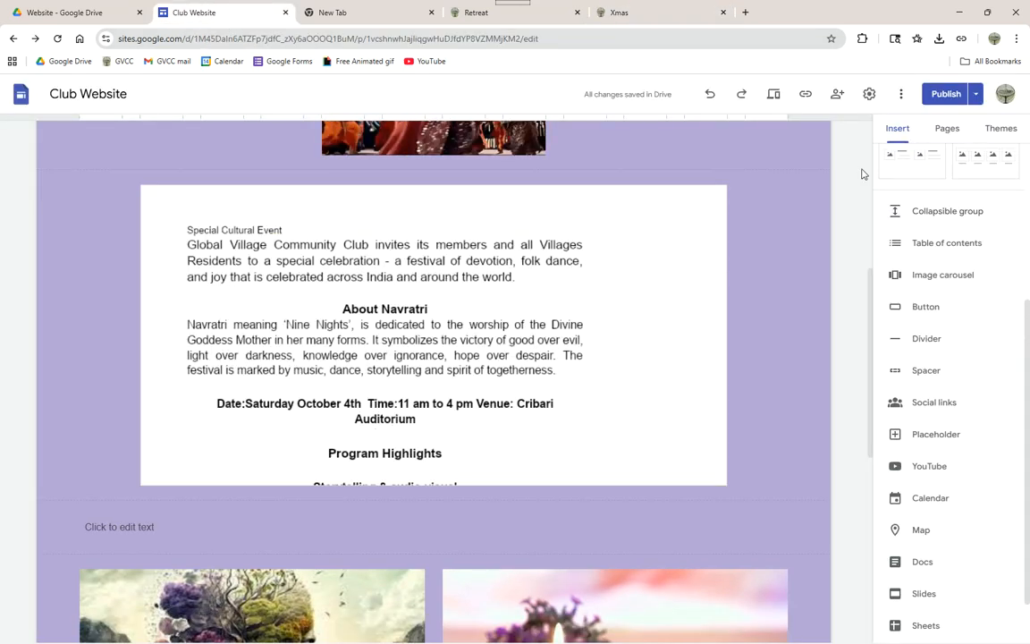
scroll(840, 168, up, 2)
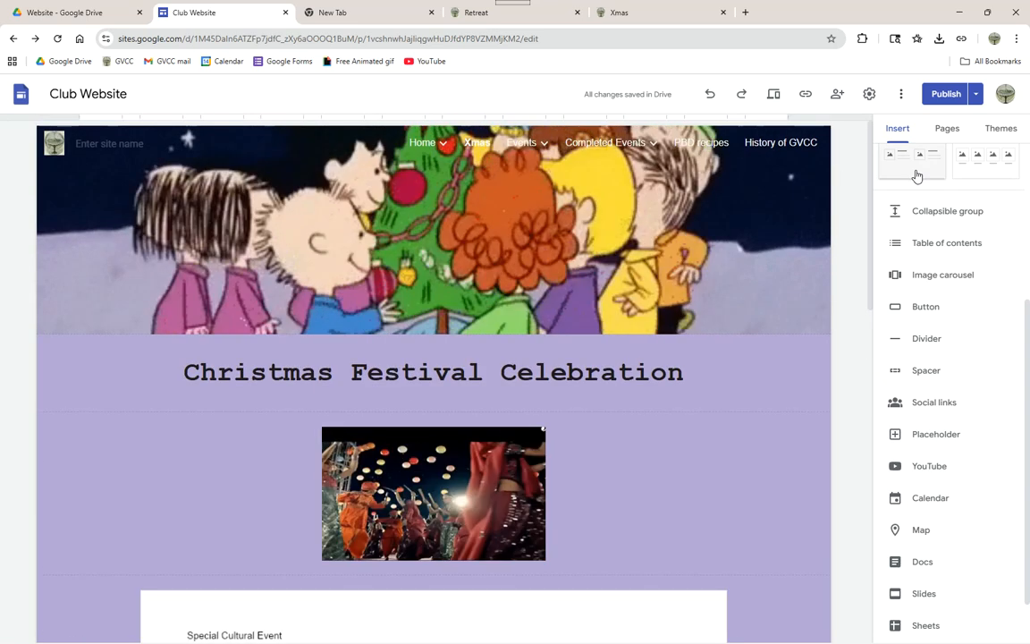
click(950, 136)
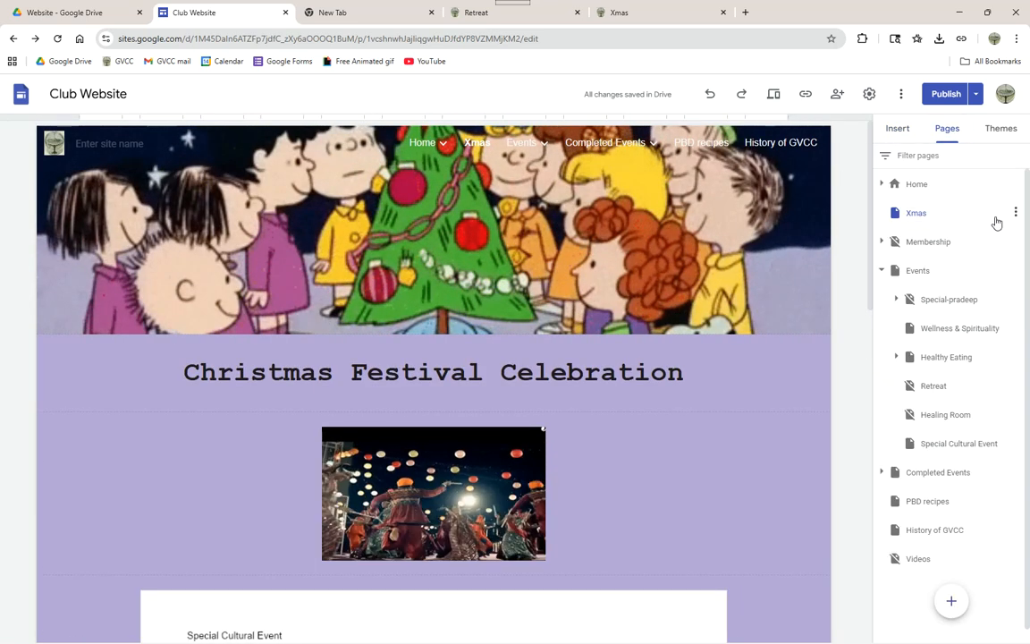
click(1014, 213)
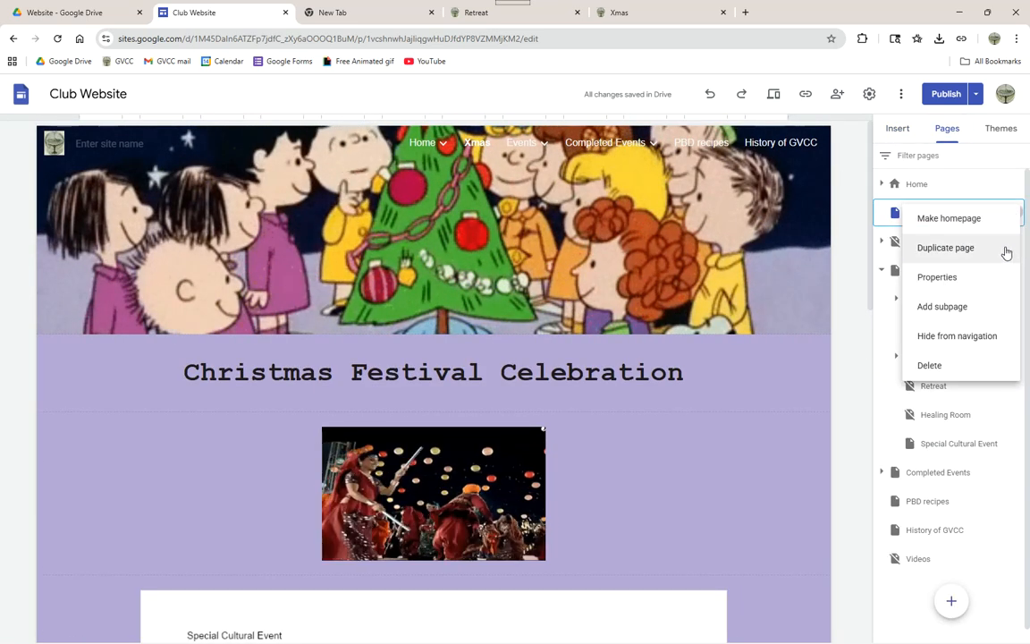
click(954, 335)
scroll(687, 218, down, 6)
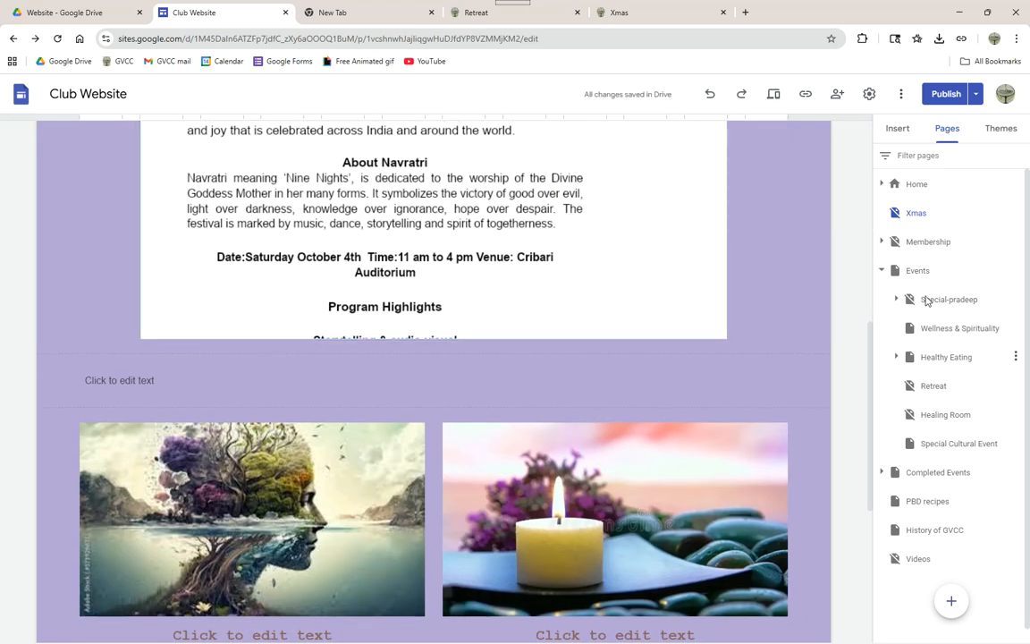
Review the insertable elements and browse the Google Sheets files available for embedding, without inserting one
click(894, 129)
scroll(976, 520, down, 1)
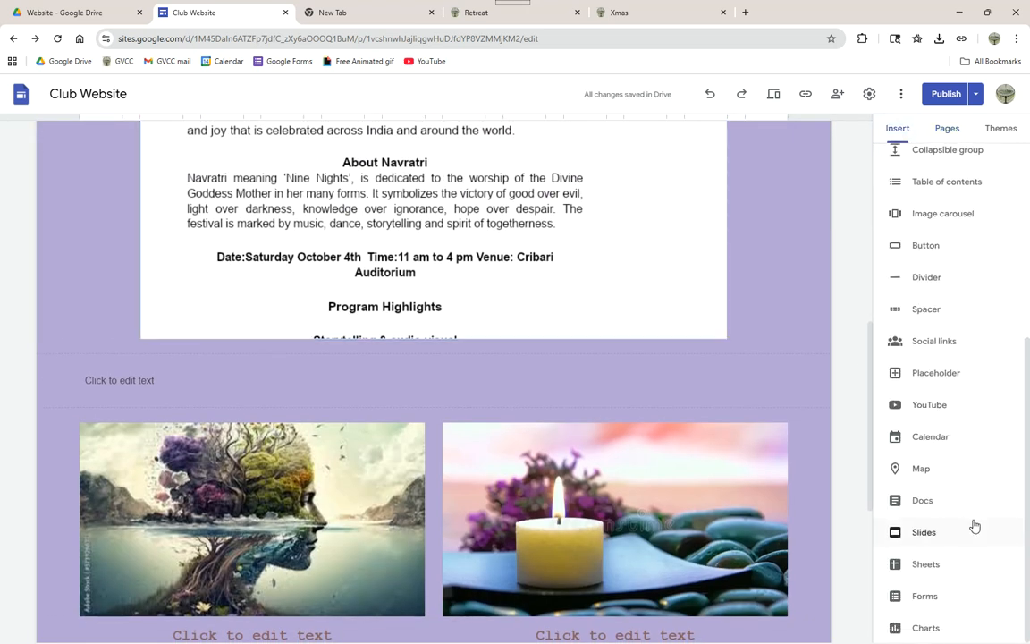
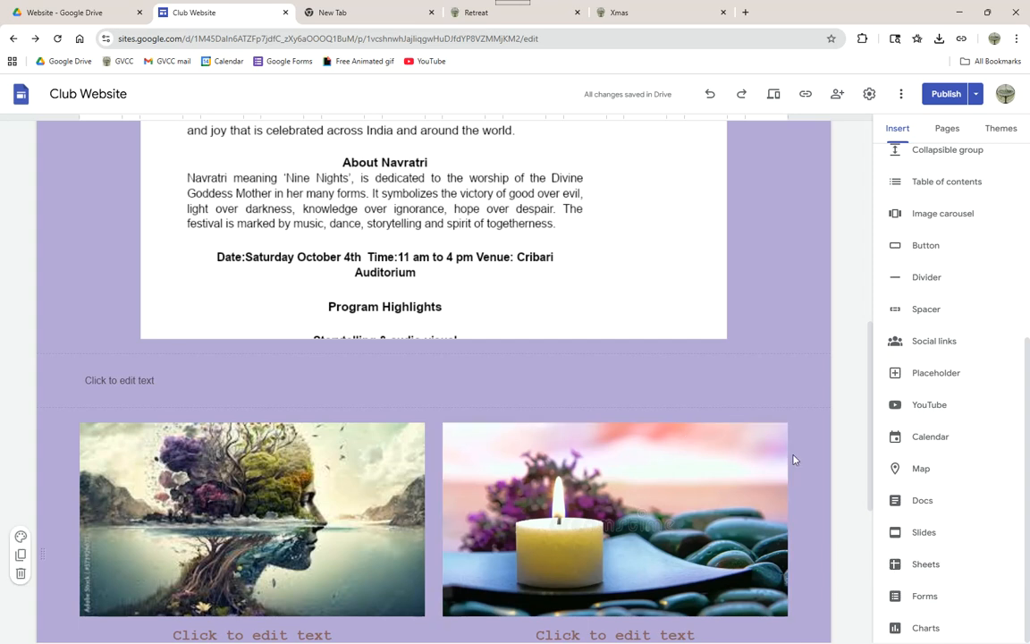
click(917, 568)
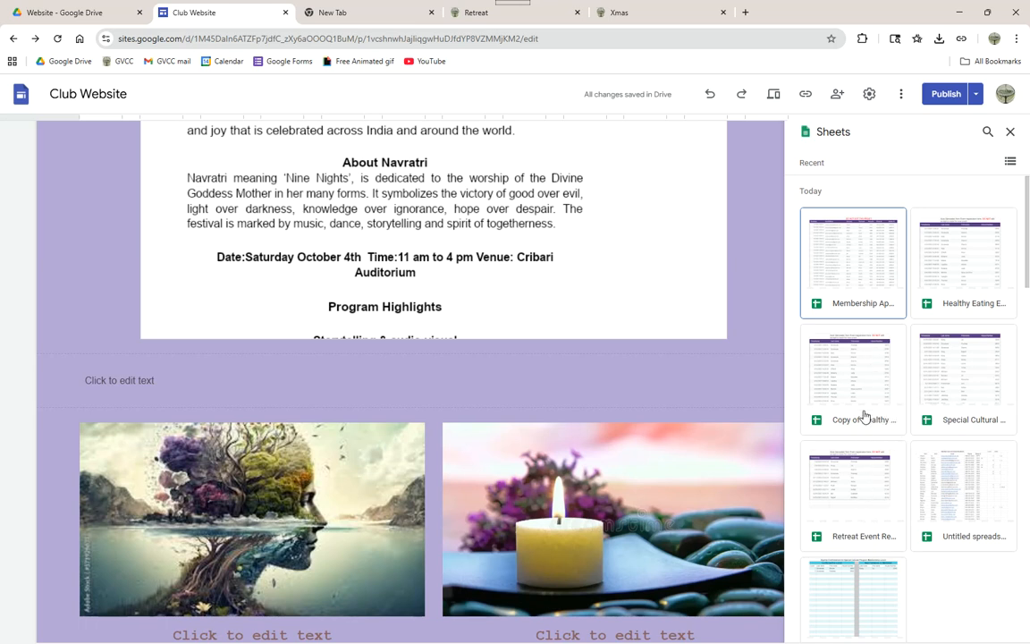
scroll(866, 472, down, 1)
scroll(885, 358, up, 1)
click(1011, 131)
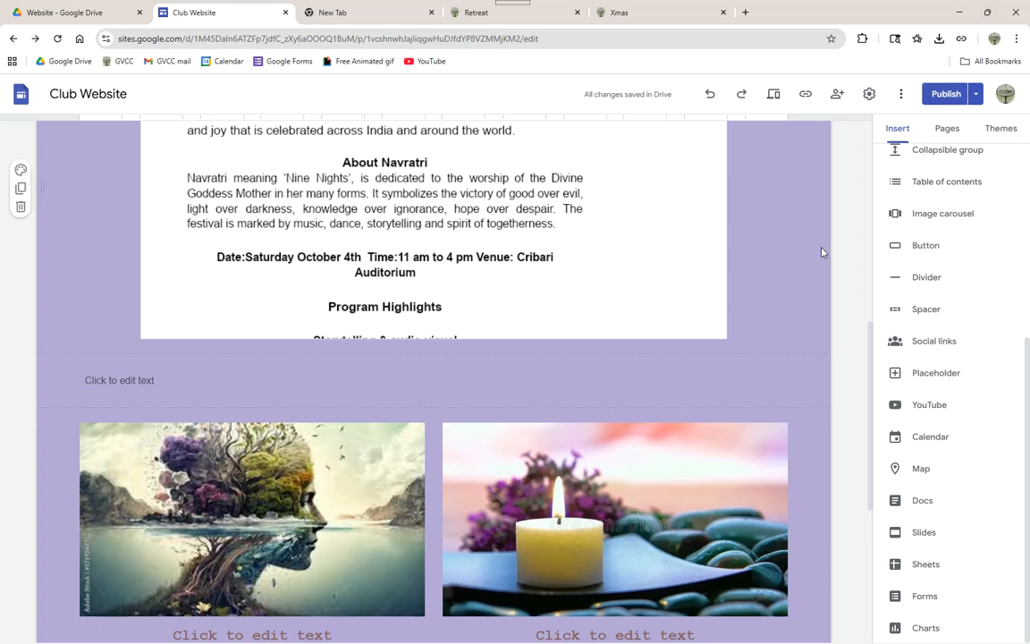
View the available site themes and the section color styles offered for the empty text section below the embedded document
click(943, 130)
click(1001, 132)
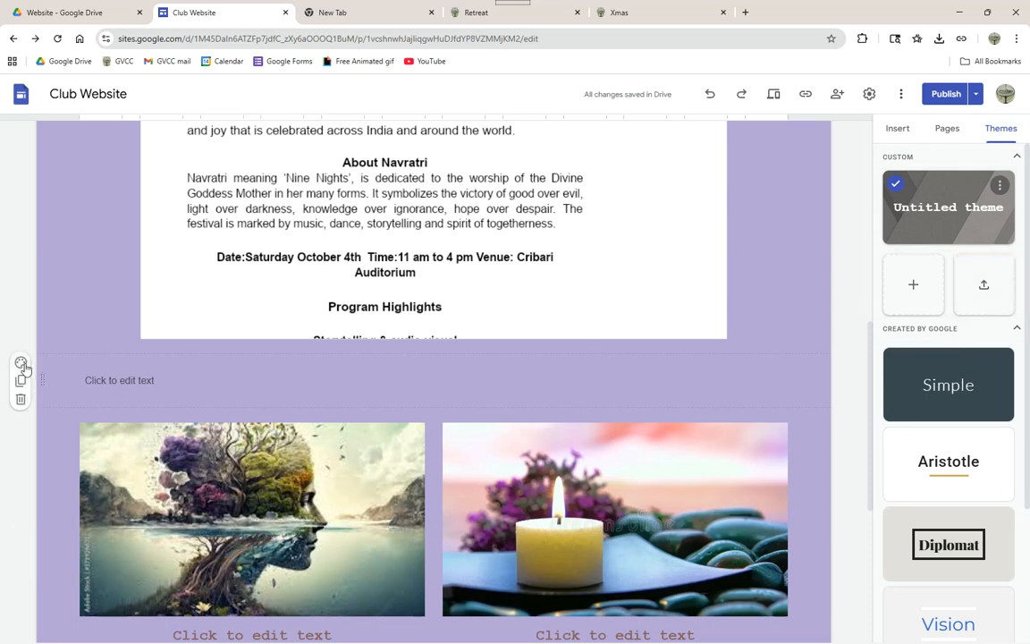
click(22, 364)
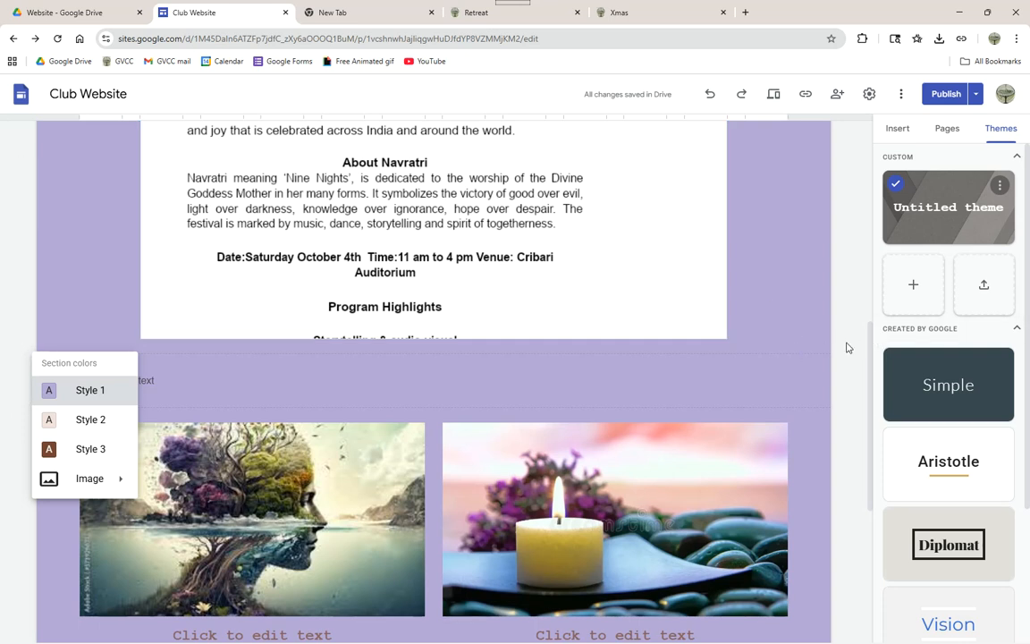
drag(867, 342, 866, 407)
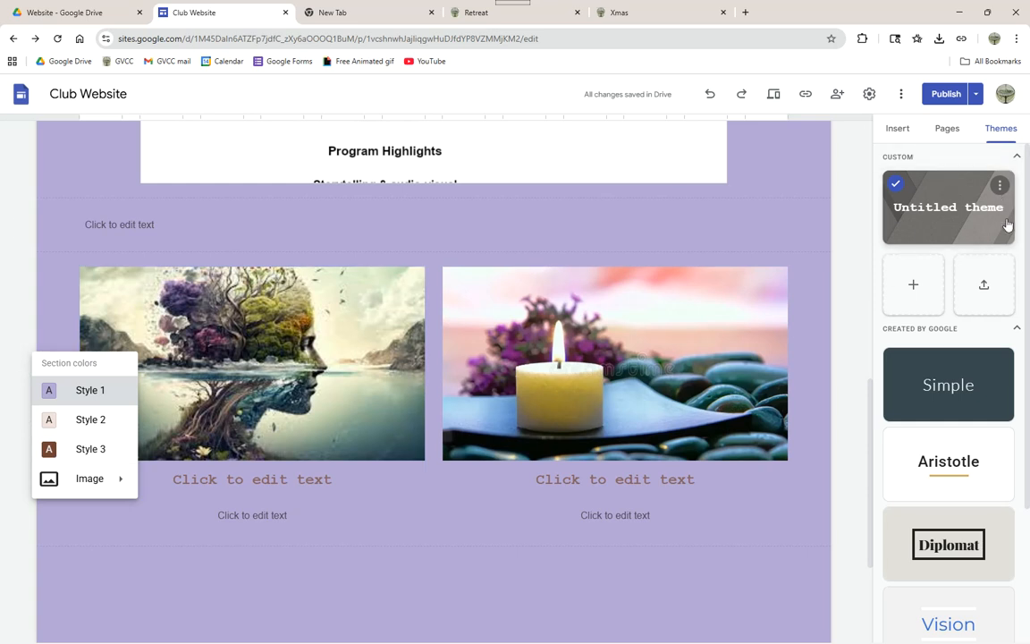
scroll(987, 335, down, 2)
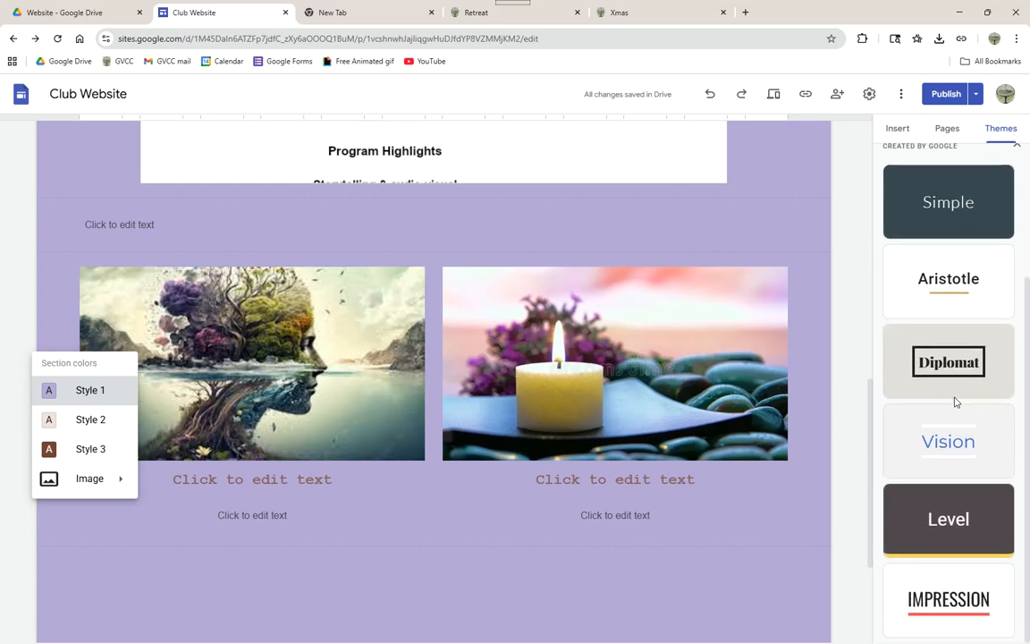
double_click(50, 390)
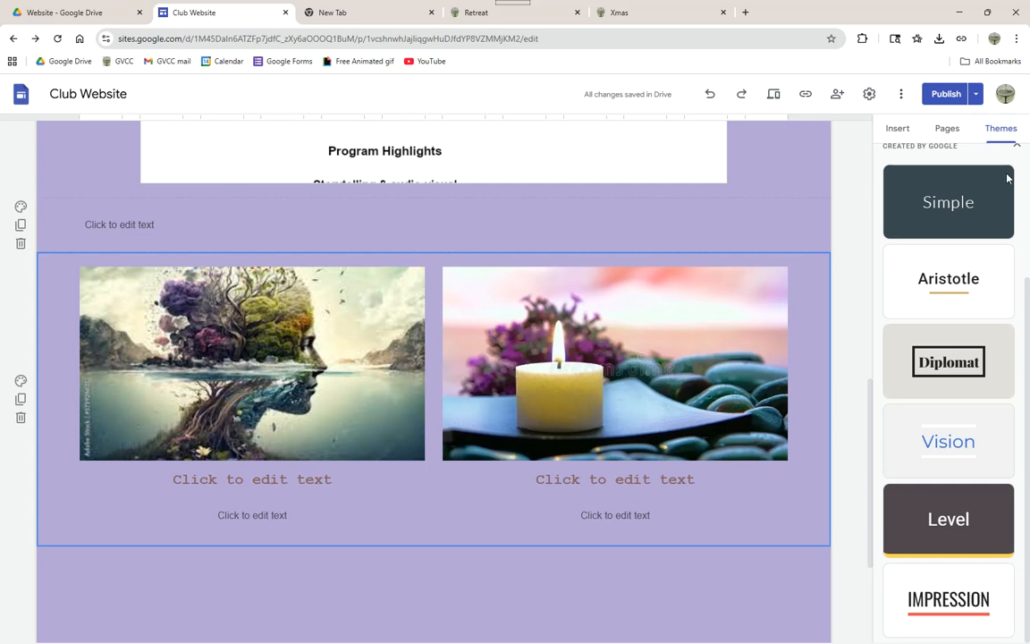
click(1006, 134)
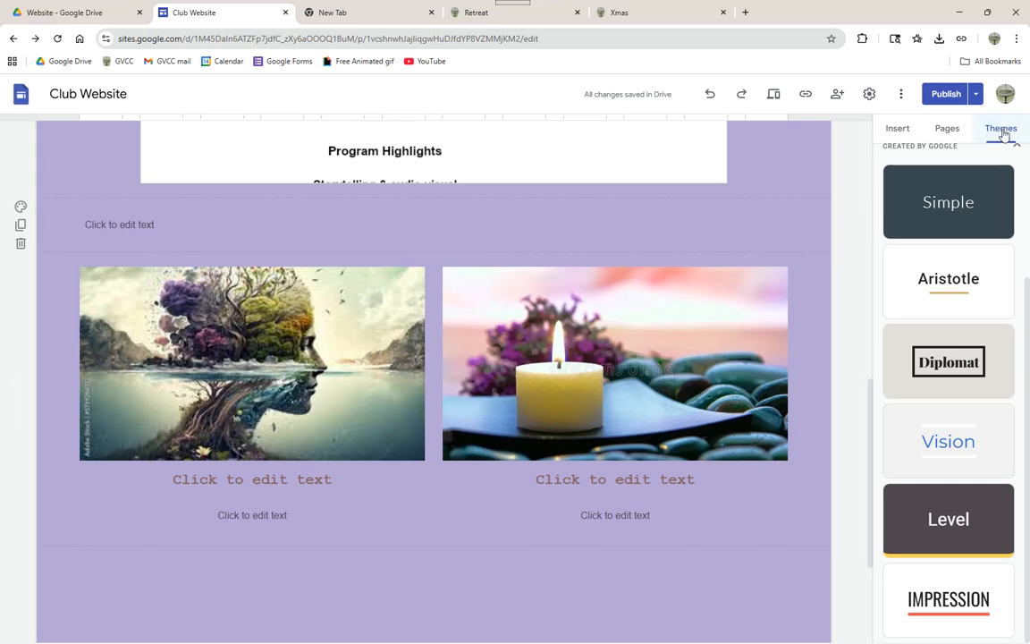
View the navigation mode in the site settings and close them without changes
click(869, 95)
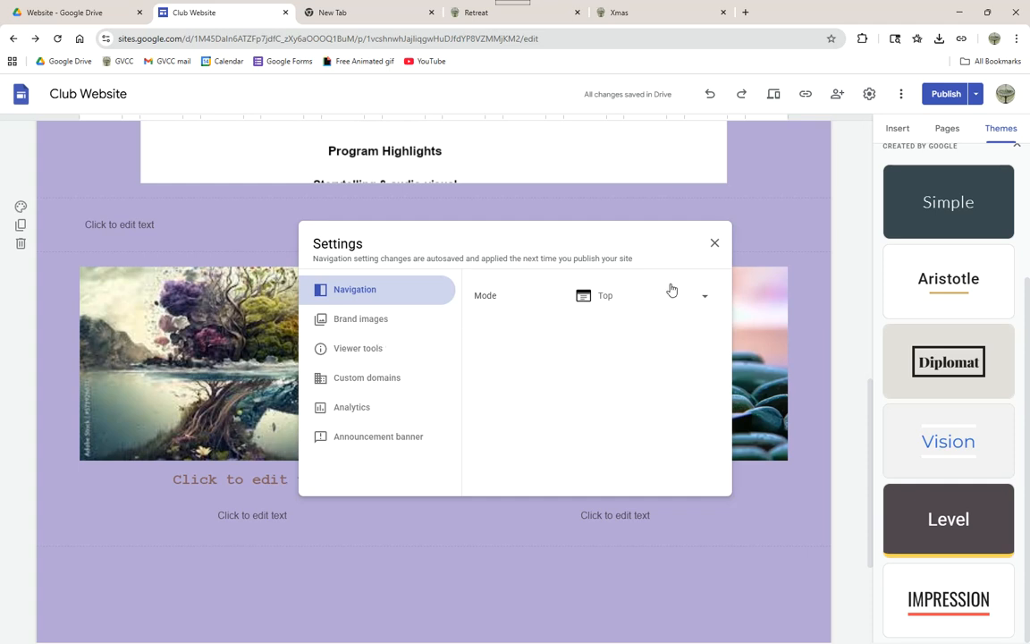
click(714, 244)
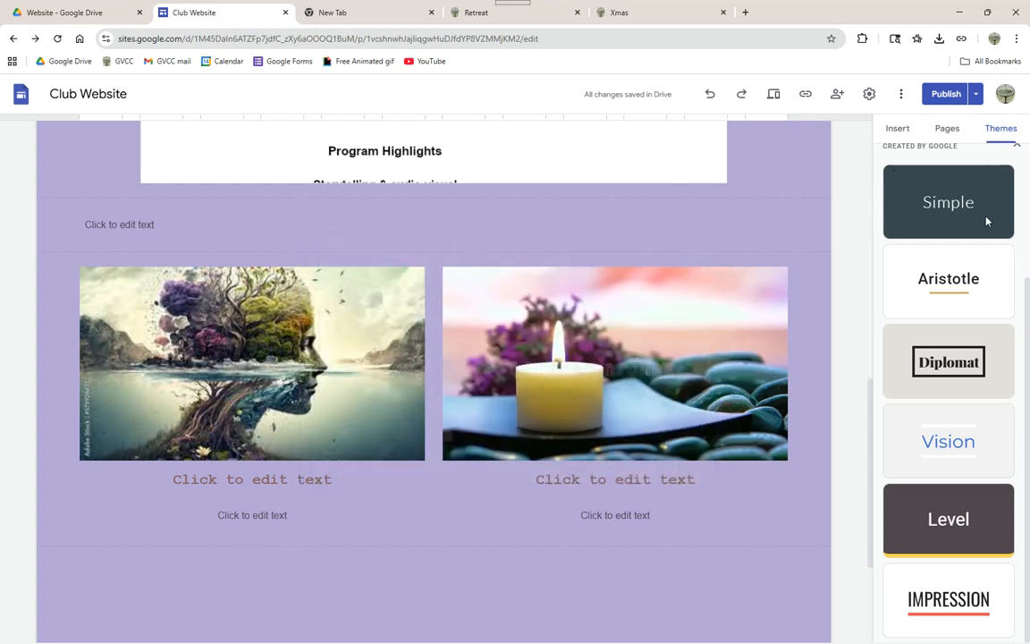
Look through the custom and Google-created themes and check the color styles for the two-image section
scroll(999, 335, up, 3)
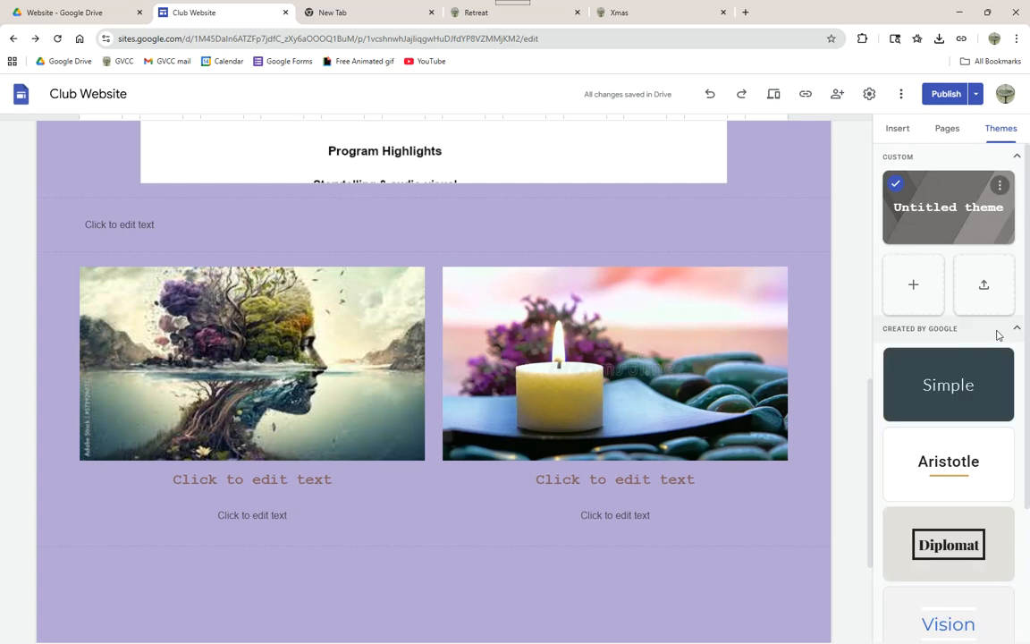
click(895, 158)
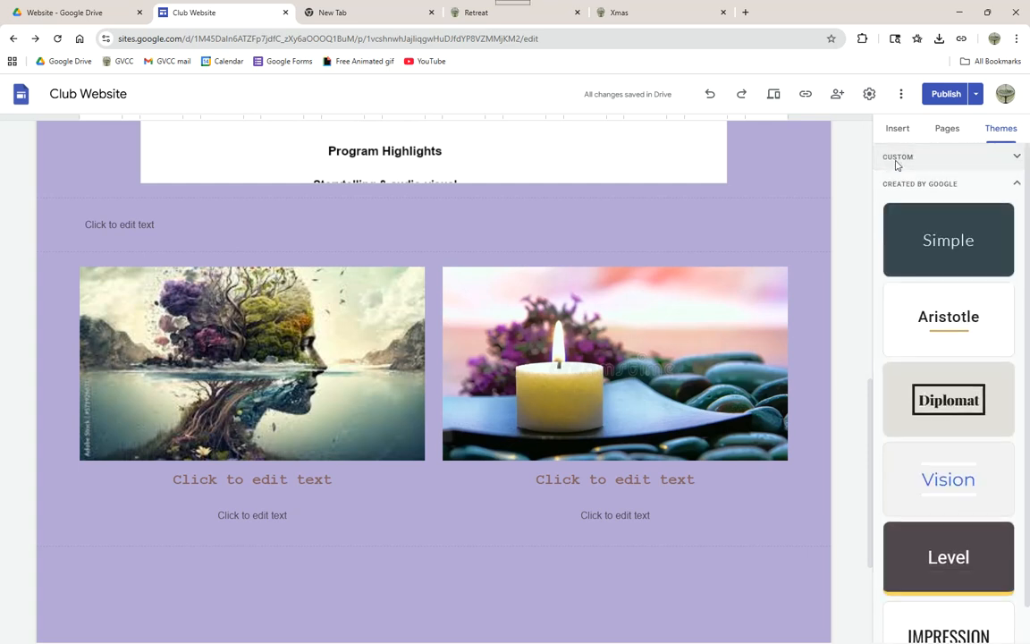
click(897, 163)
scroll(963, 411, down, 2)
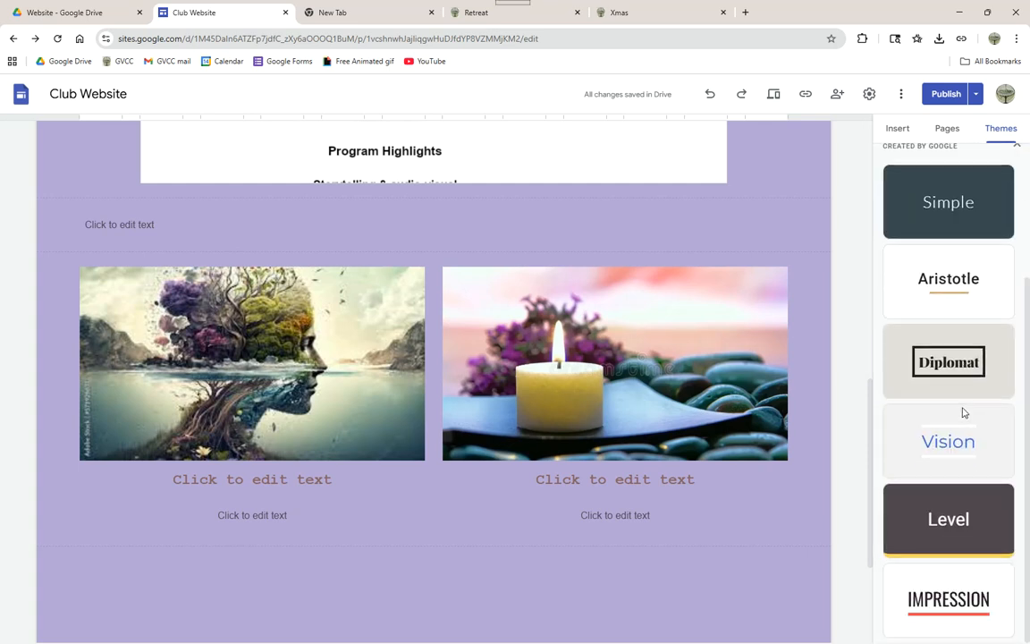
scroll(963, 385, up, 2)
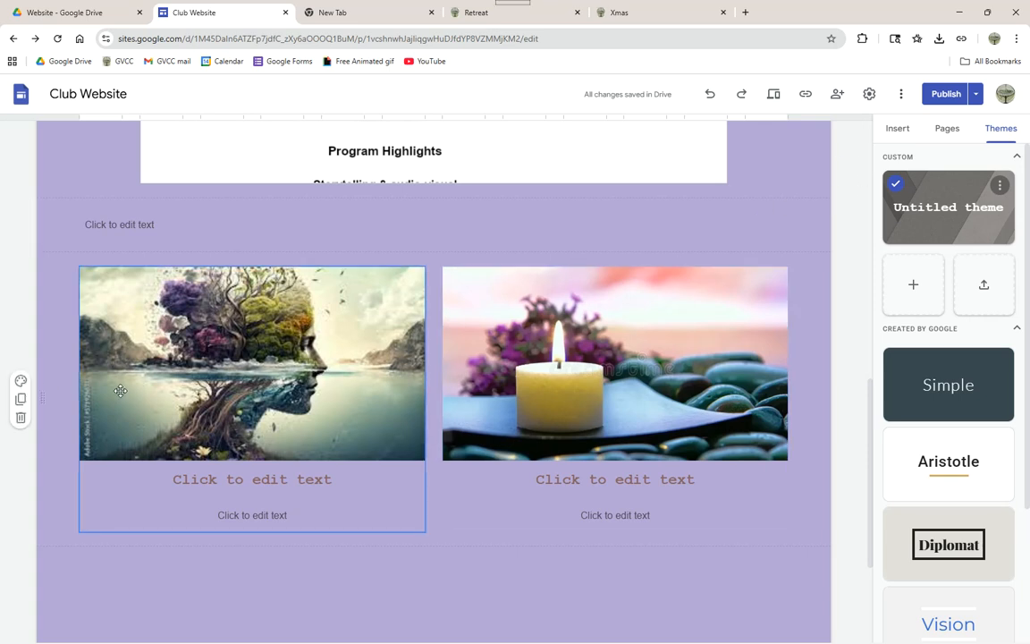
click(24, 382)
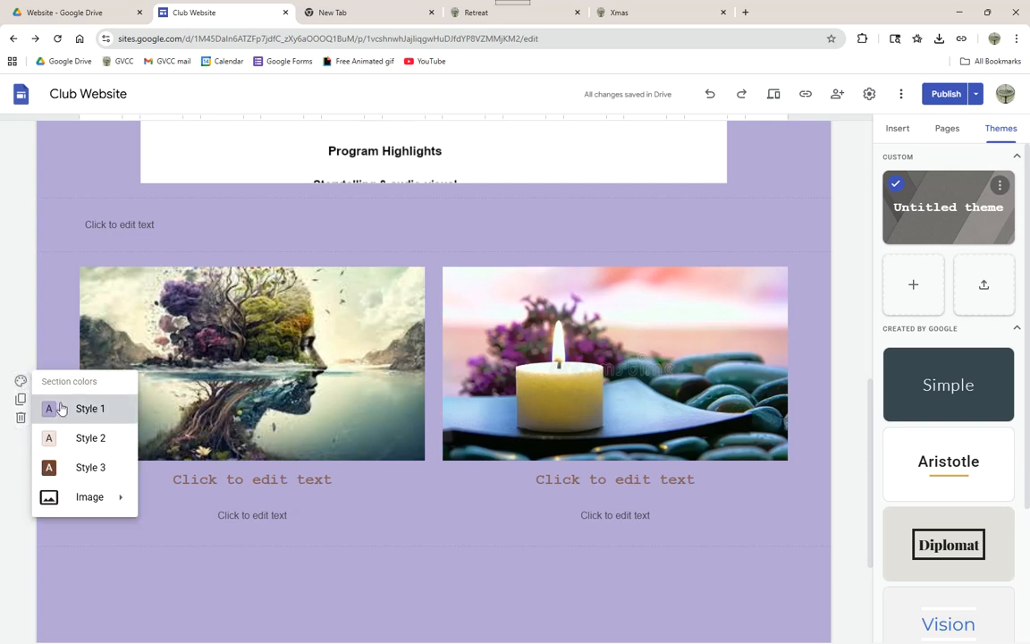
click(169, 556)
Examine the whole Xmas page, from the header image and navigation bar down to the footer, with the insertable elements shown
scroll(374, 320, up, 2)
scroll(372, 320, up, 10)
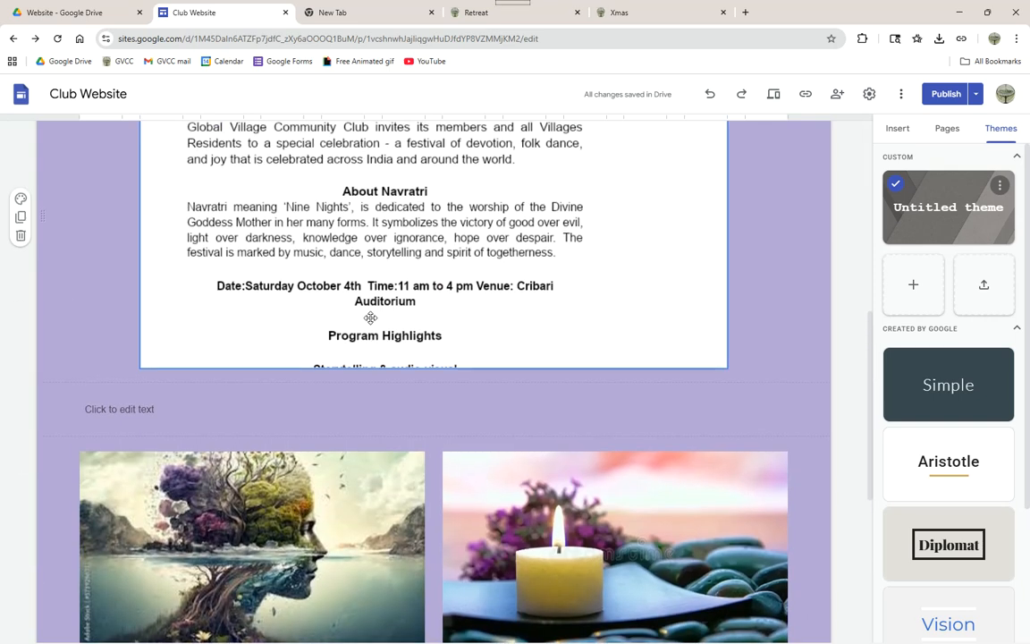
scroll(369, 323, down, 14)
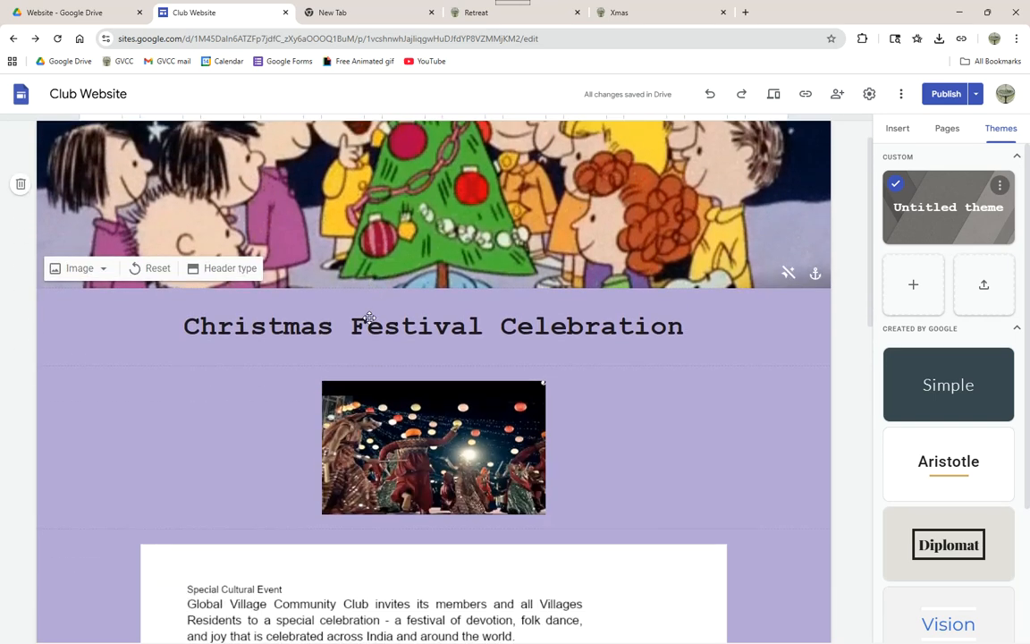
scroll(368, 328, down, 4)
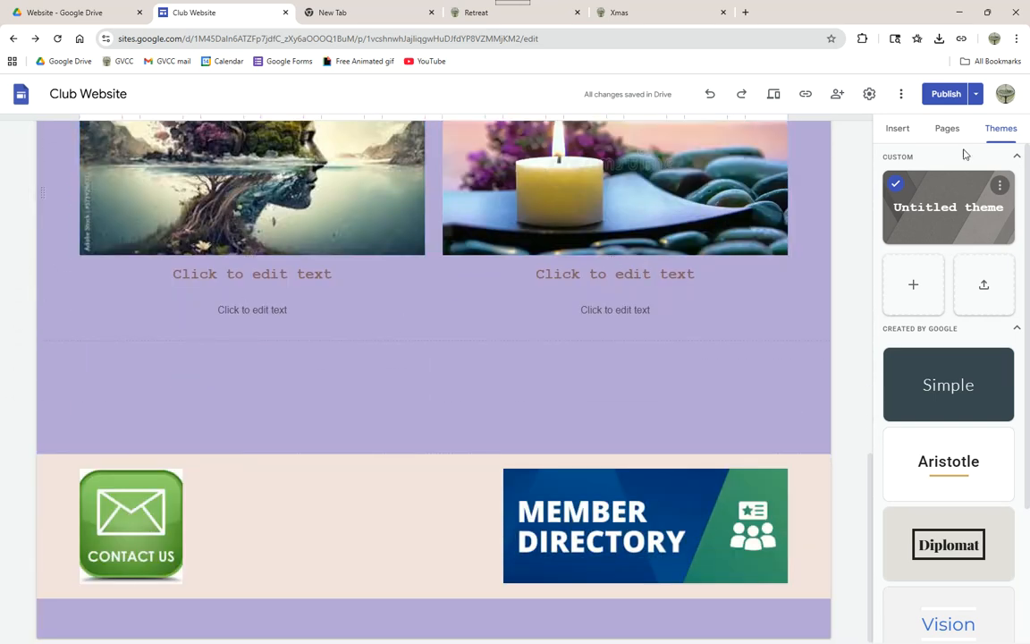
click(898, 128)
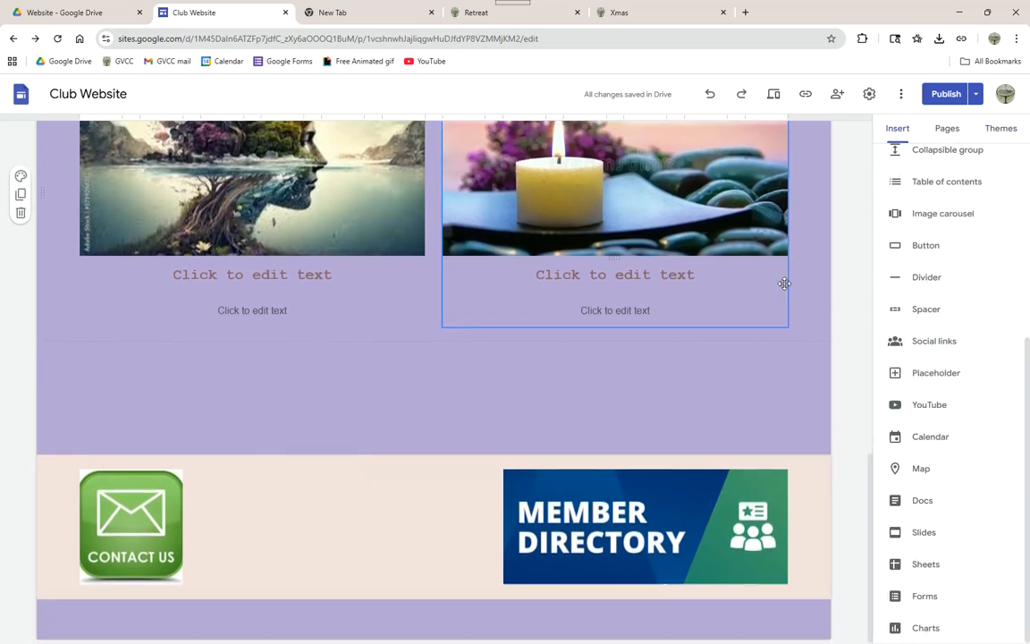
scroll(785, 284, up, 8)
scroll(789, 250, up, 3)
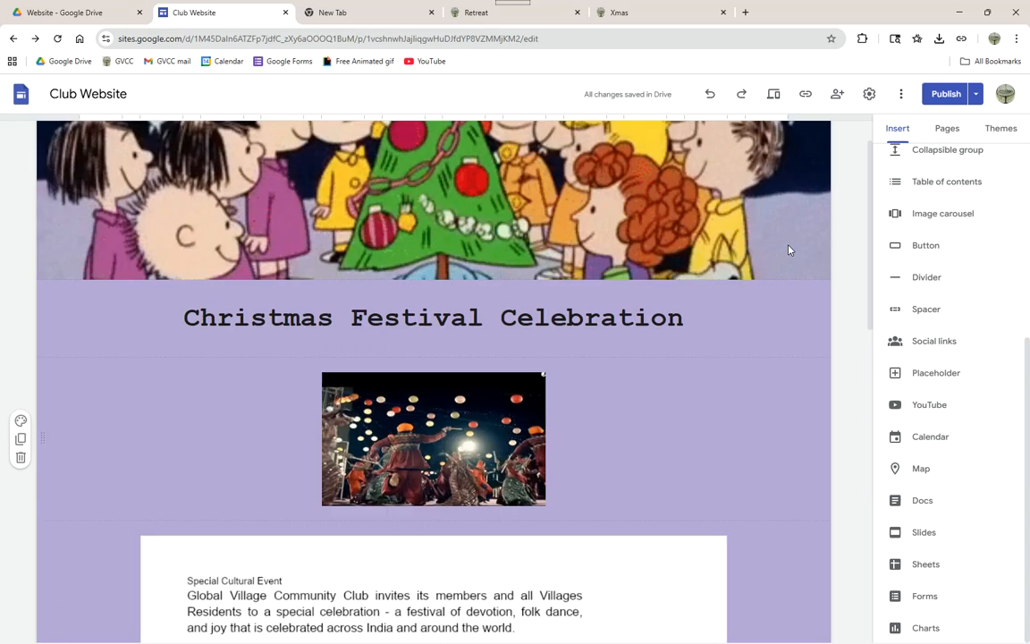
scroll(789, 250, down, 2)
scroll(791, 251, up, 2)
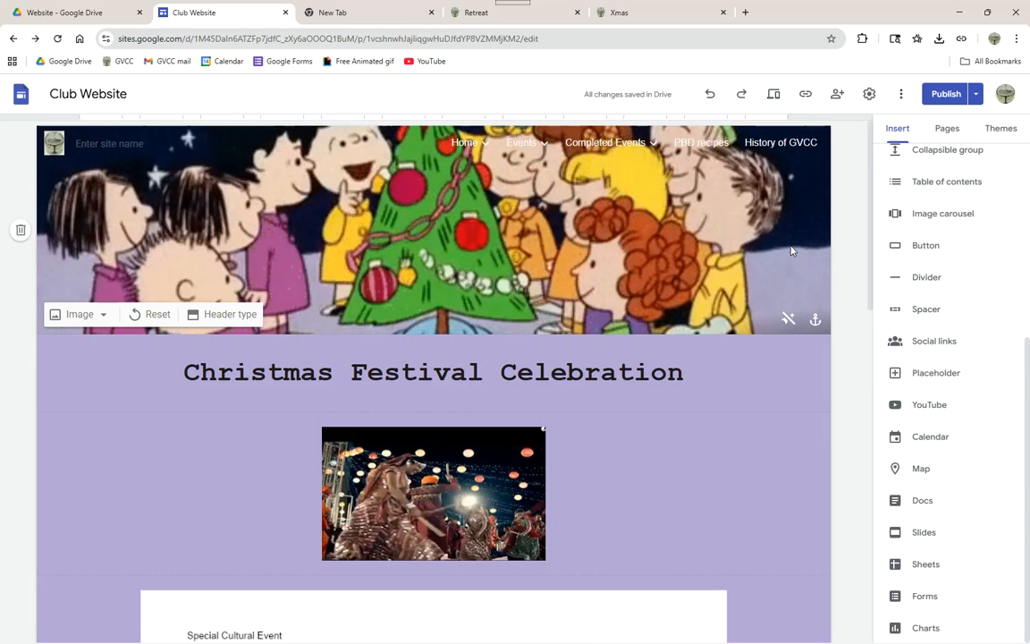
scroll(792, 228, down, 10)
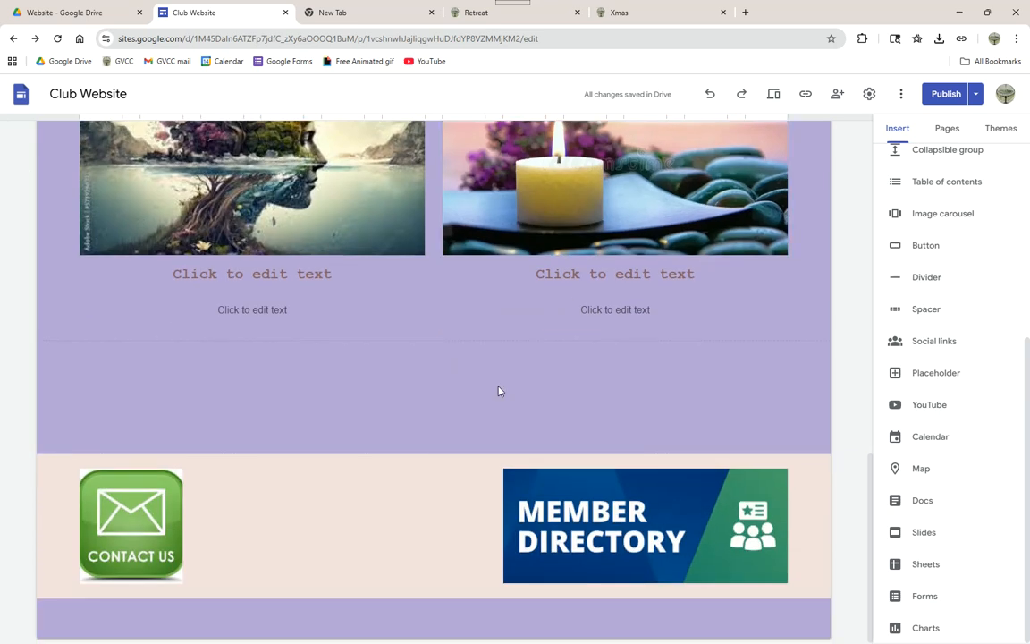
scroll(816, 161, up, 10)
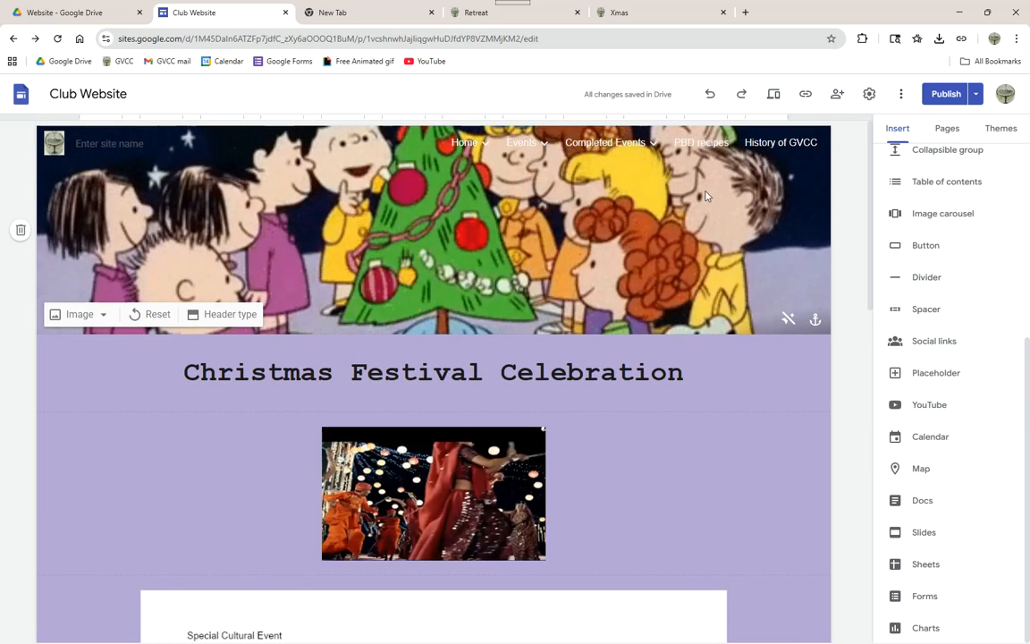
mouse_move(625, 143)
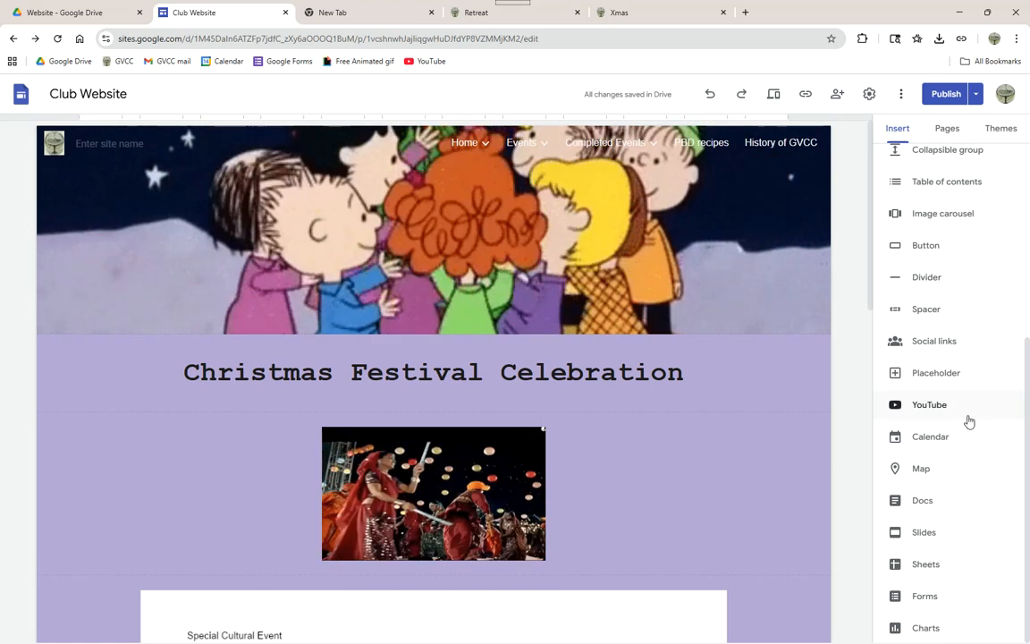
Insert the YouTube video Retreat 2-1 from the club's channel below the two images and shrink it slightly
scroll(805, 496, down, 3)
scroll(790, 492, down, 8)
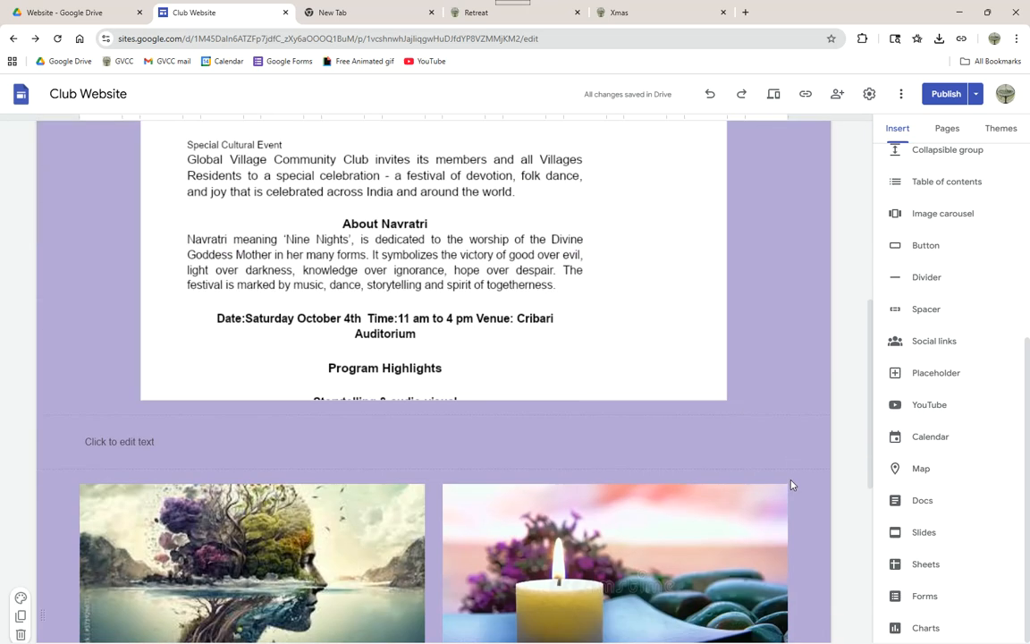
double_click(597, 400)
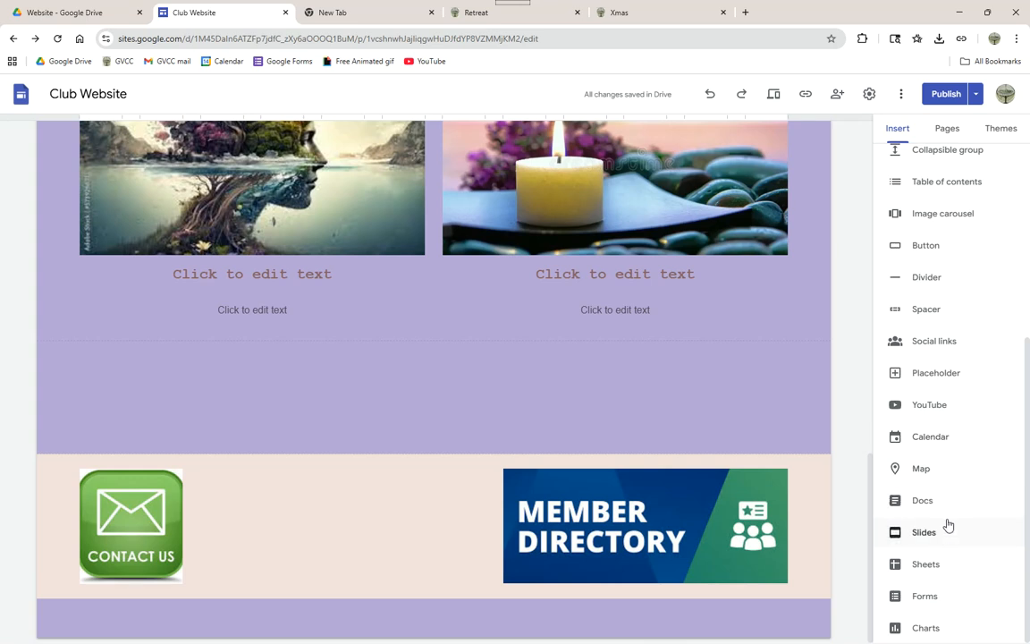
click(929, 407)
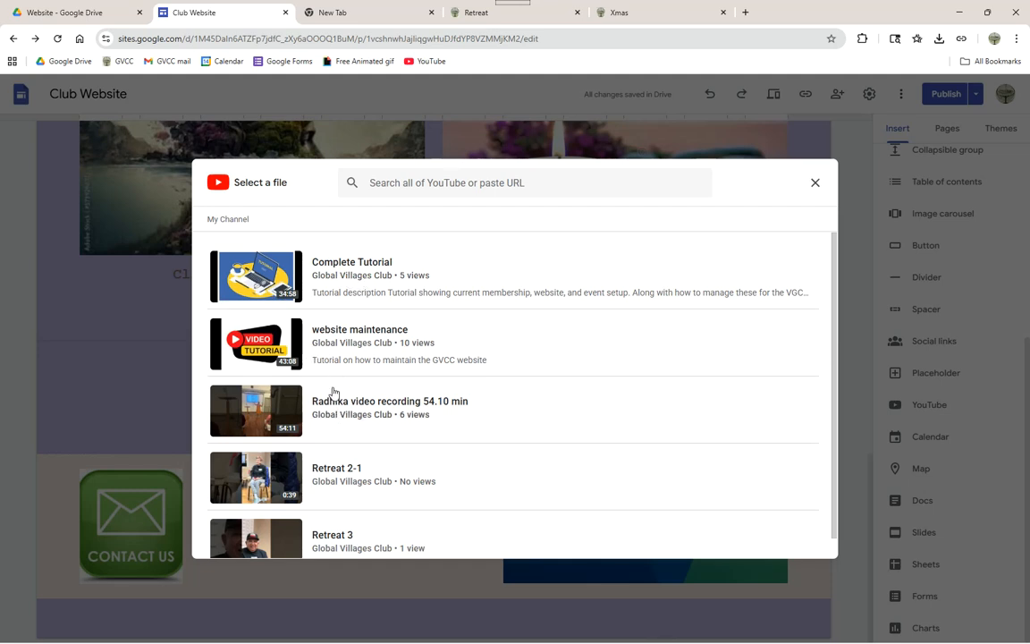
scroll(318, 371, down, 1)
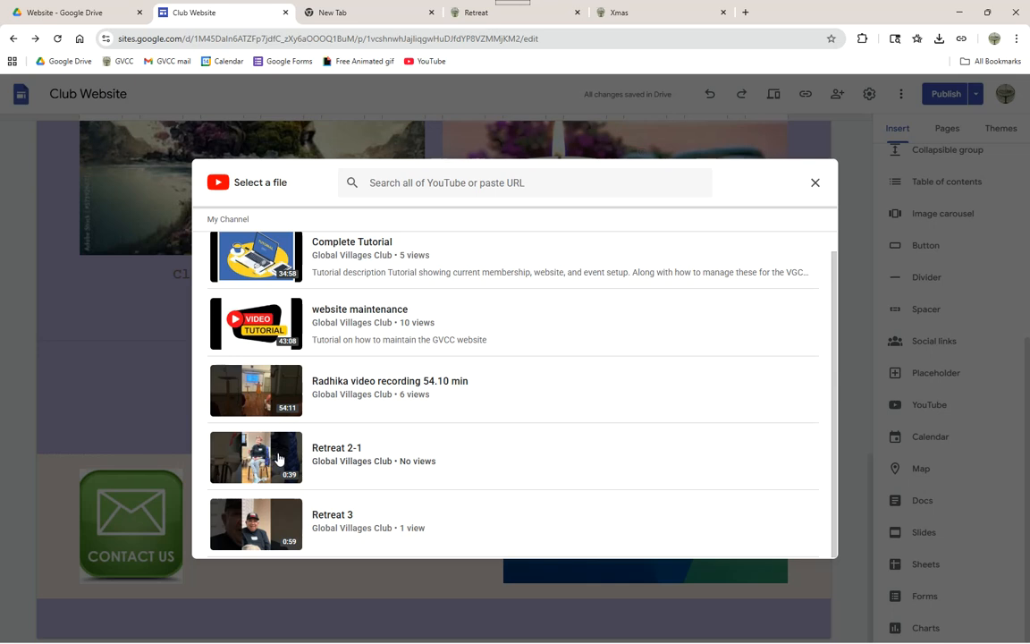
click(253, 464)
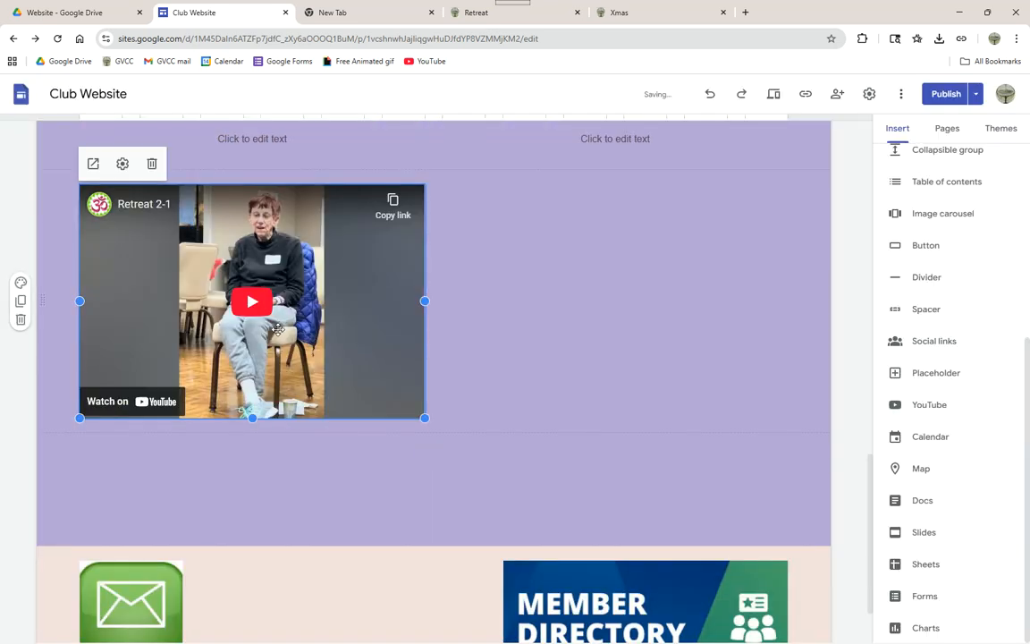
drag(421, 413, 362, 354)
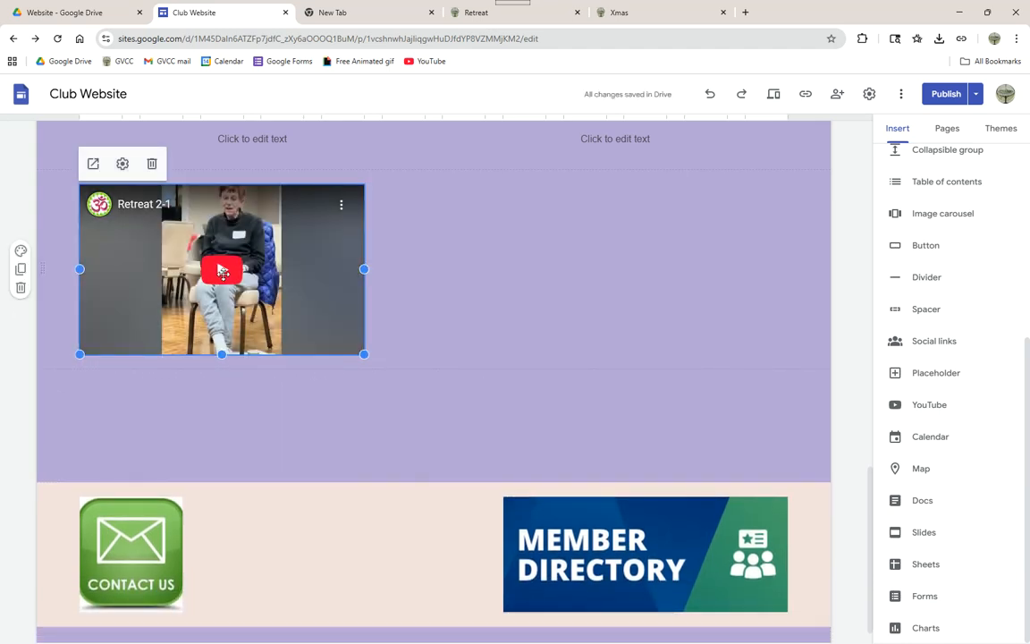
Publish the site, copy the published link of the Xmas page and open it in a new browser tab
click(940, 98)
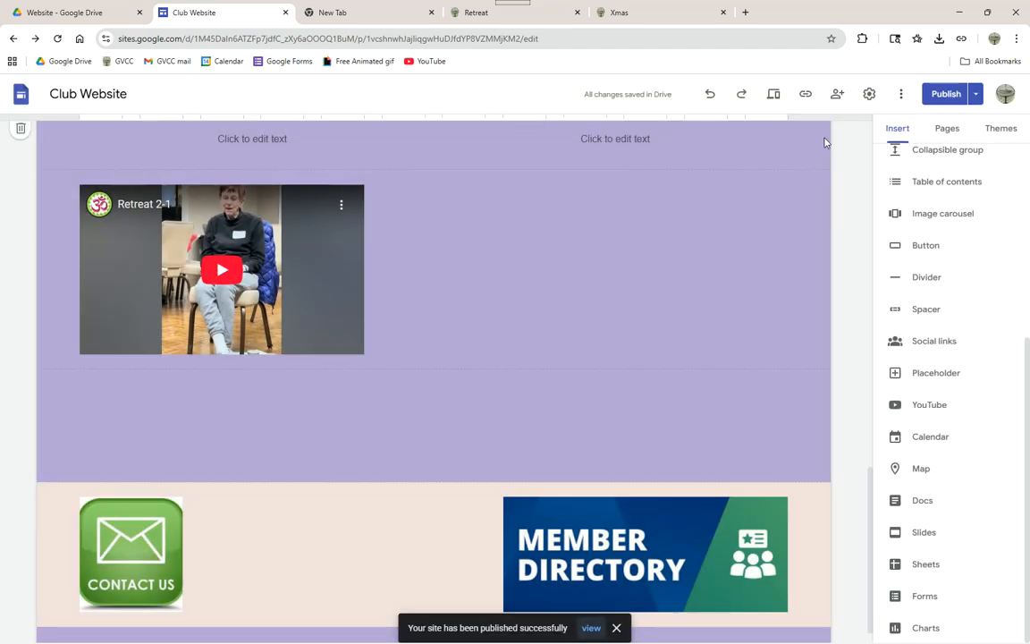
click(805, 94)
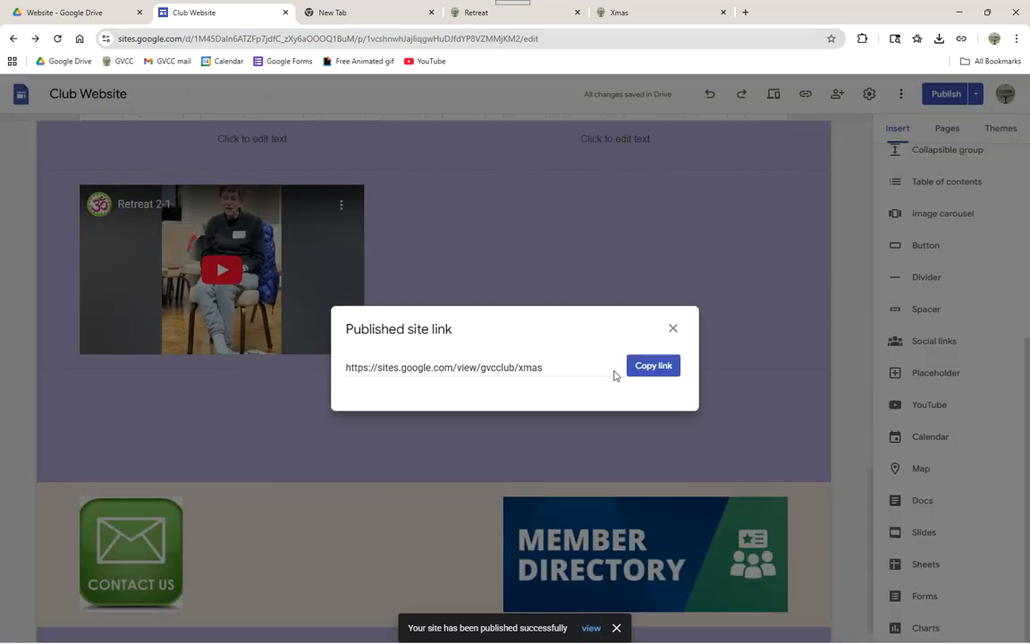
click(644, 366)
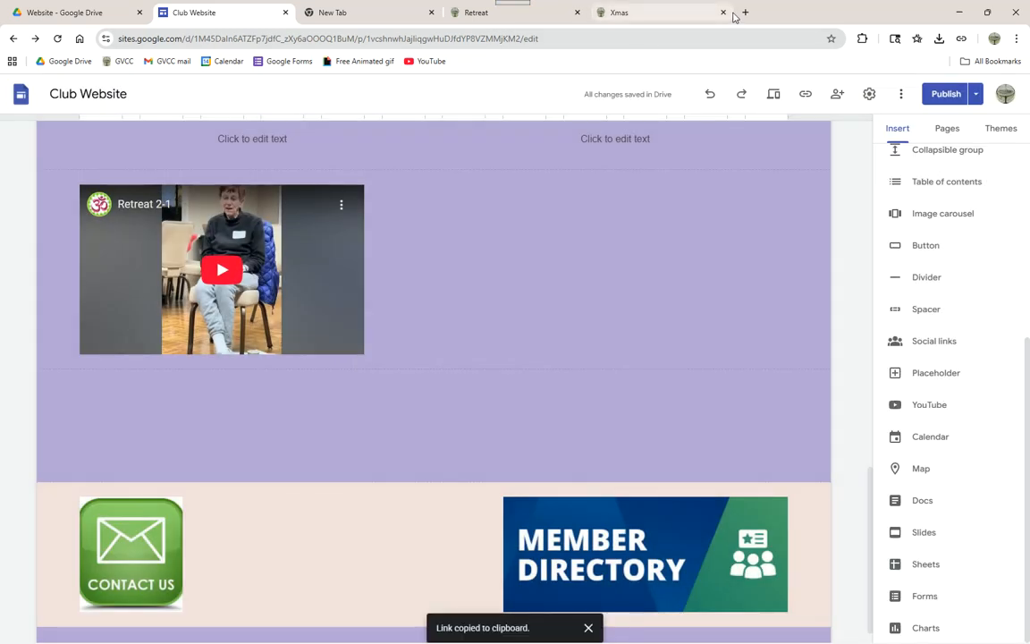
click(745, 13)
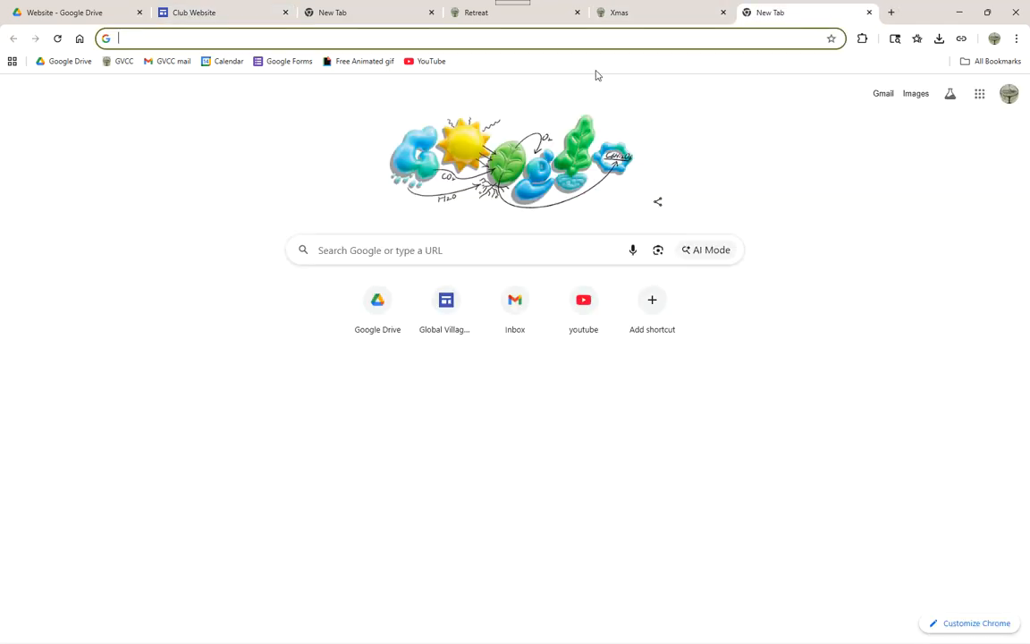
click(369, 42)
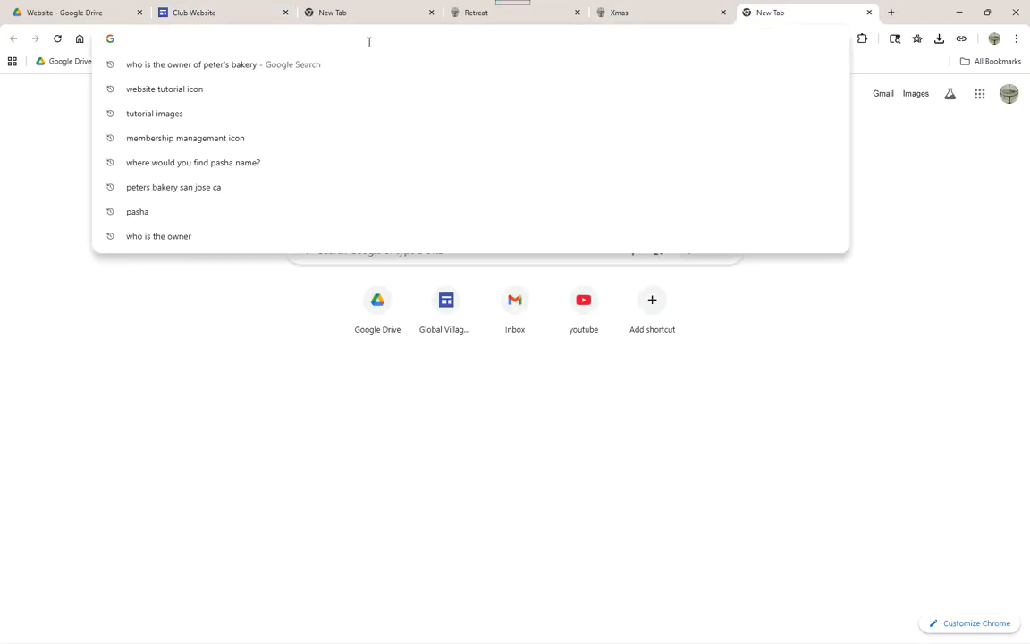
key(ctrl+v)
key(Return)
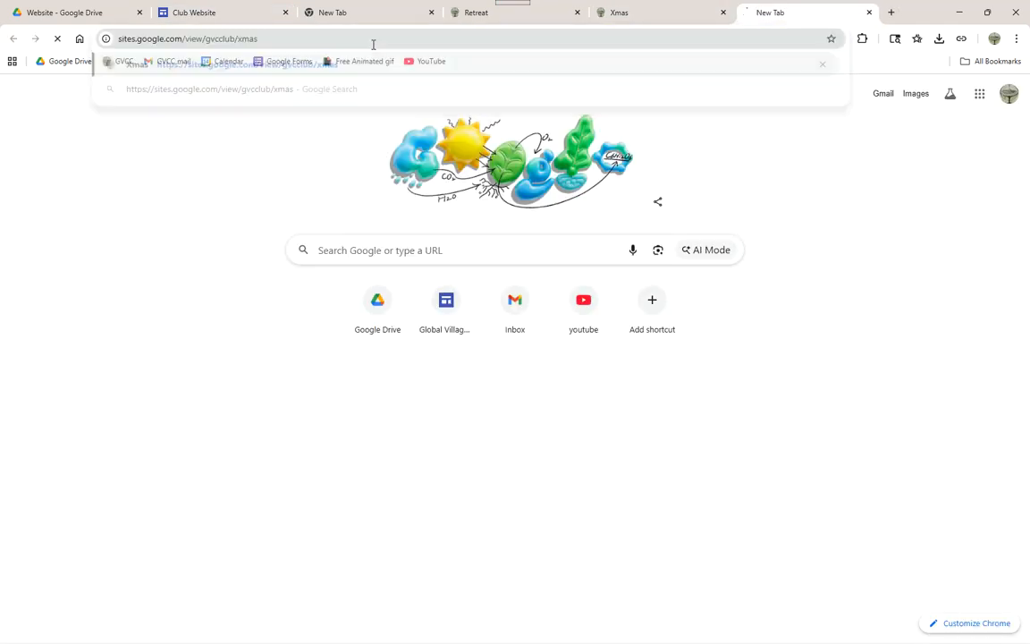
Play the embedded Retreat 2-1 video on the published Xmas page in full screen and return to the page
scroll(420, 366, down, 10)
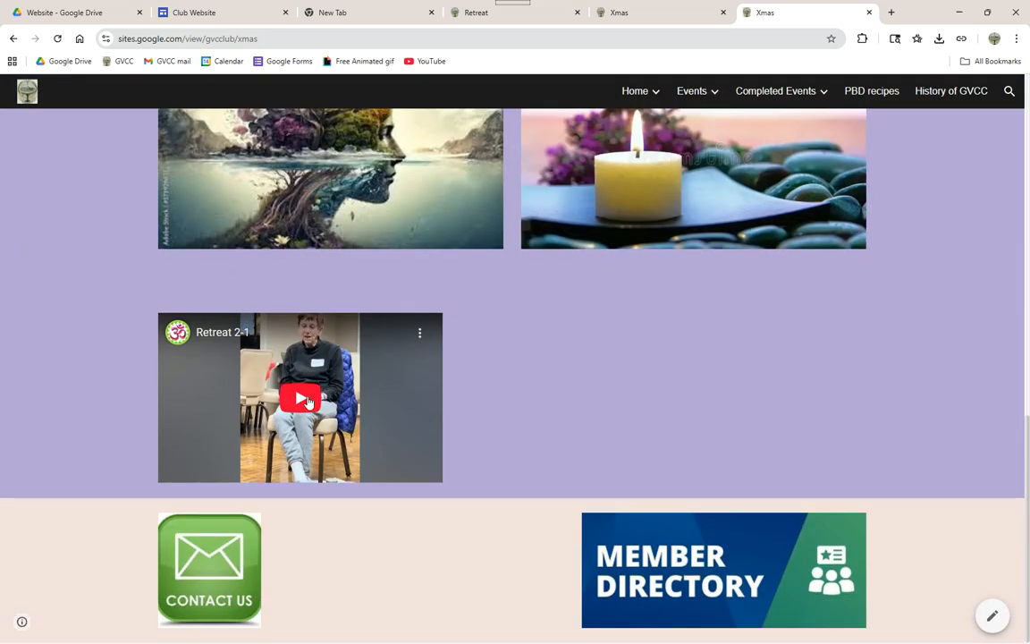
click(305, 401)
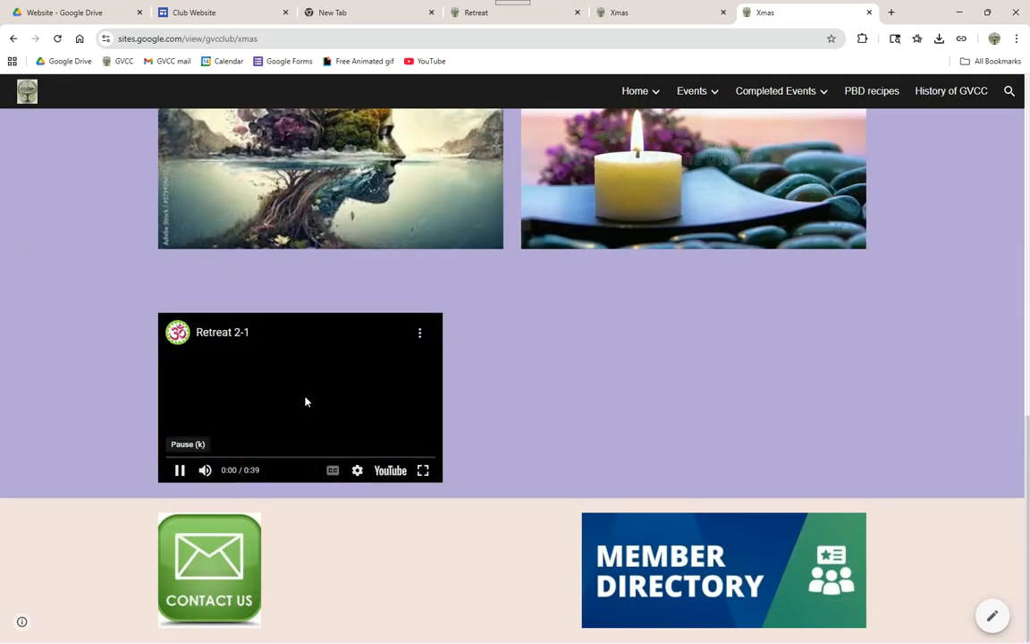
click(423, 474)
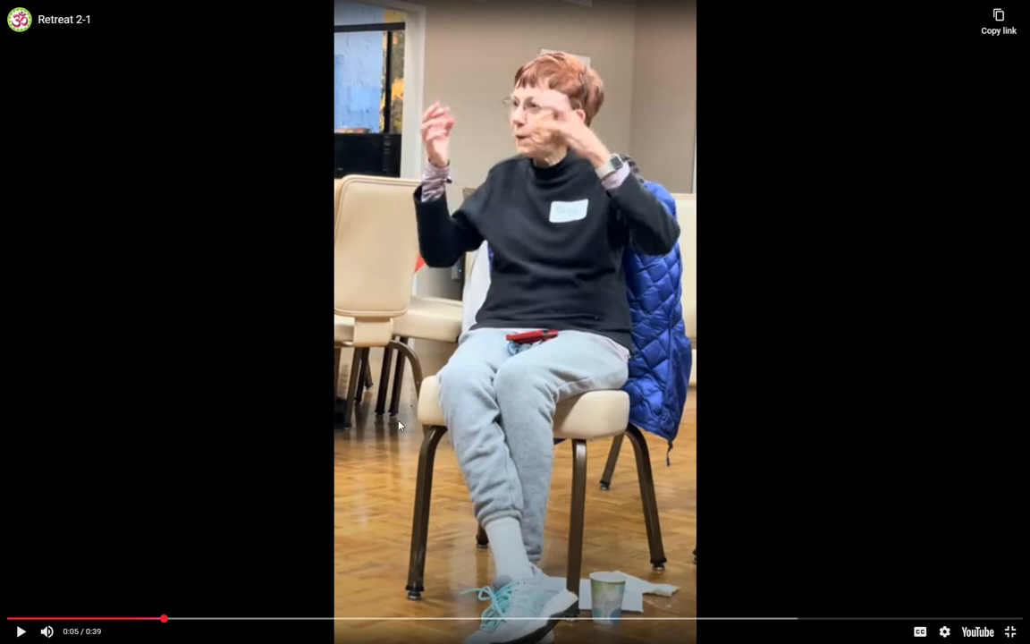
key(Escape)
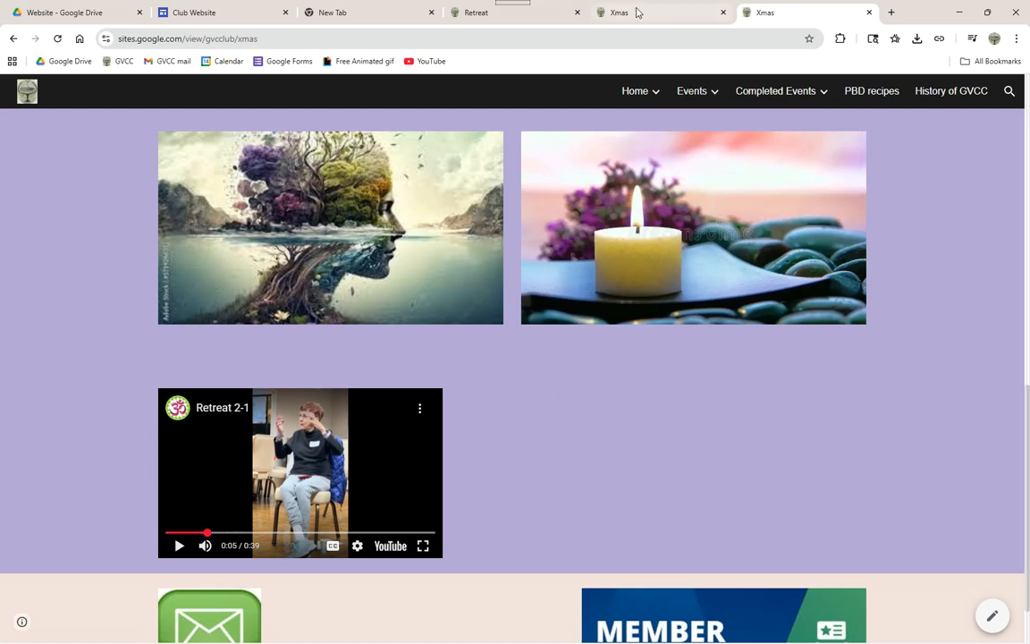
Back in the site editor, add a text box reading "blablabla" beside the Retreat 2-1 video
click(223, 18)
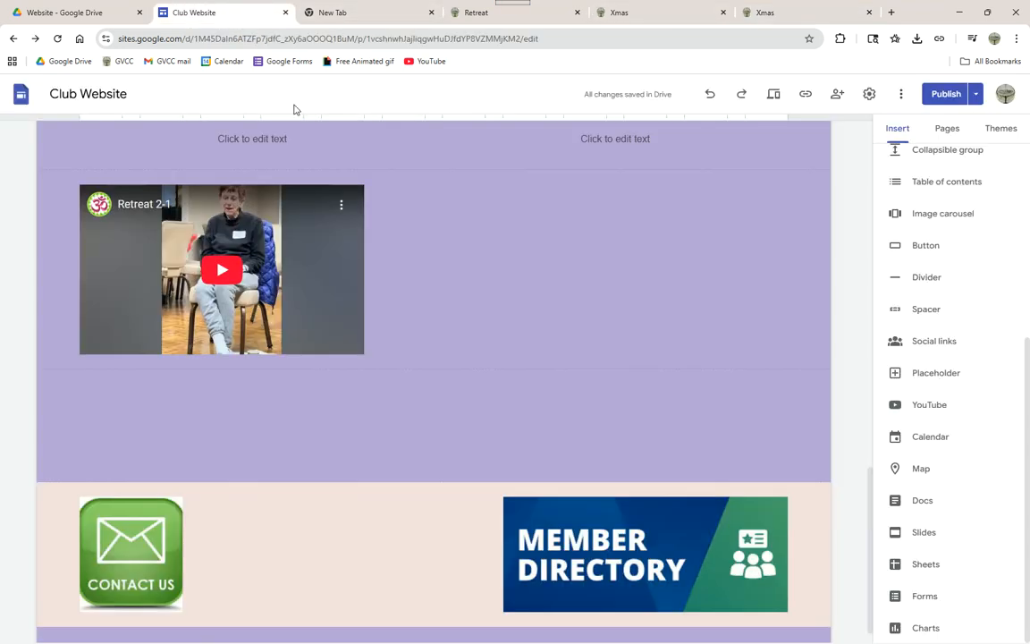
double_click(448, 223)
click(448, 222)
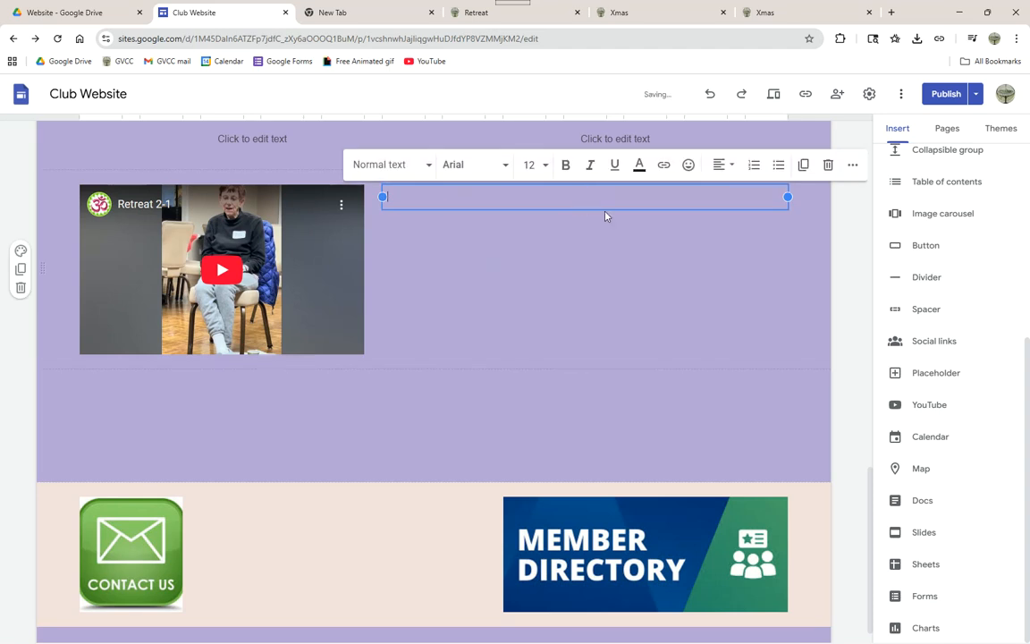
text(blablabla)
click(486, 320)
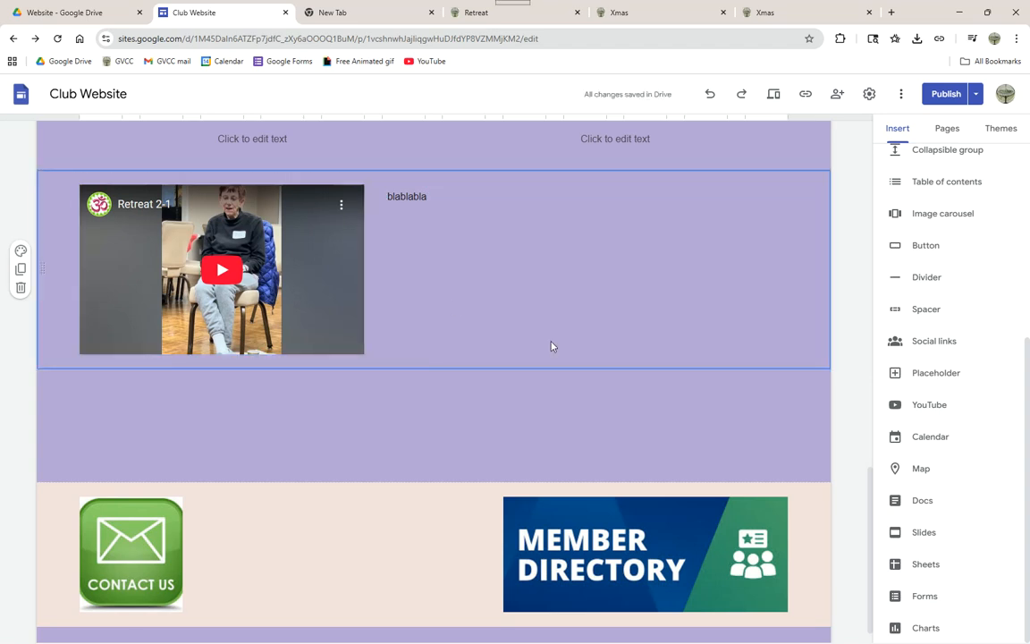
Shrink the Retreat 2-1 video further and move the "blablabla" text box directly next to it
click(308, 329)
drag(357, 348, 252, 296)
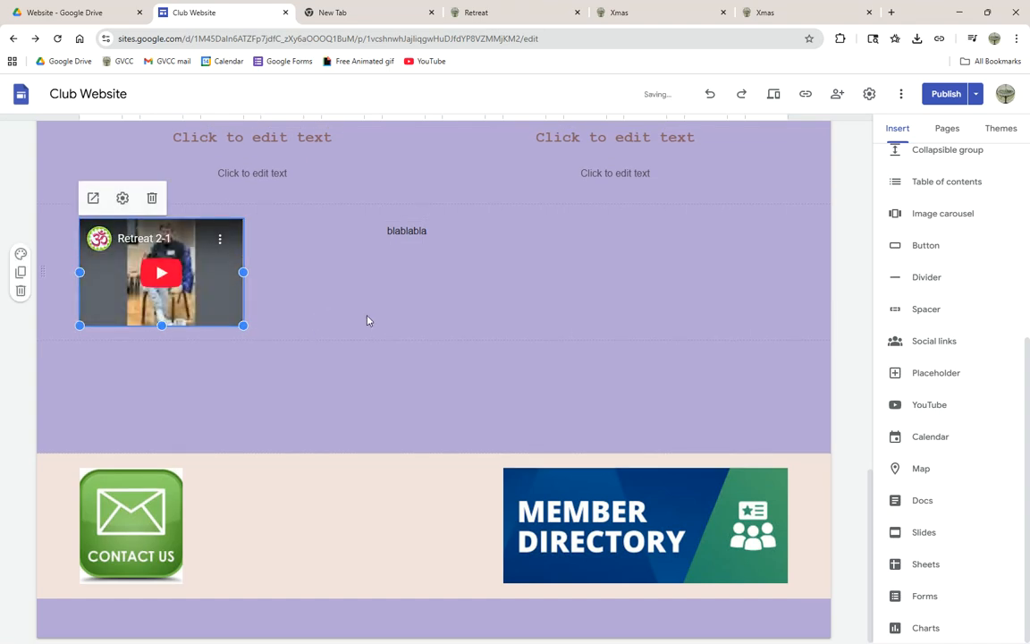
click(420, 219)
drag(419, 219, 448, 256)
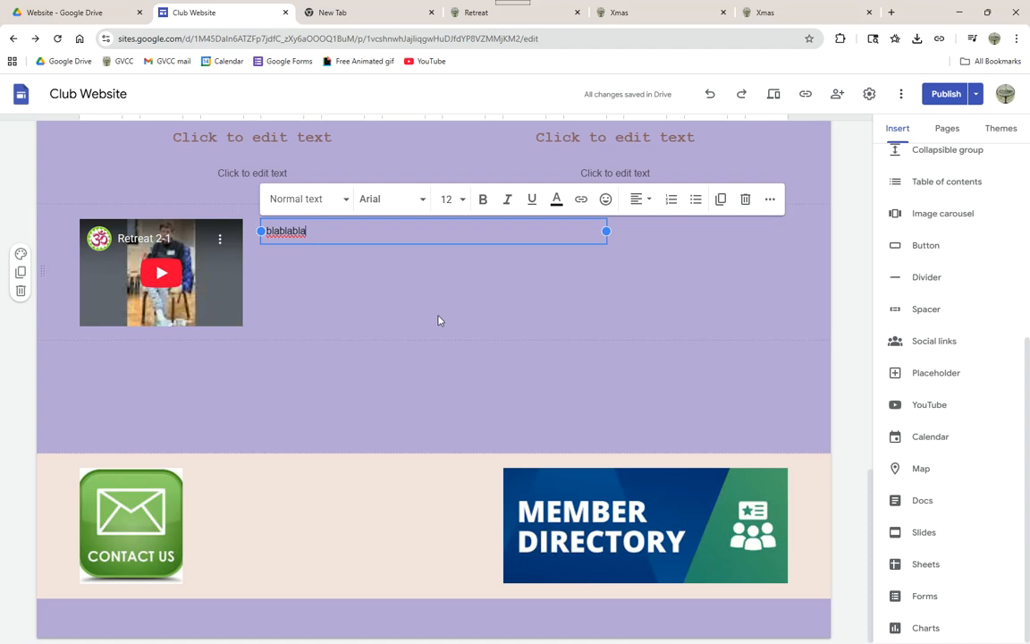
Delete the Xmas page from the site
scroll(540, 321, up, 6)
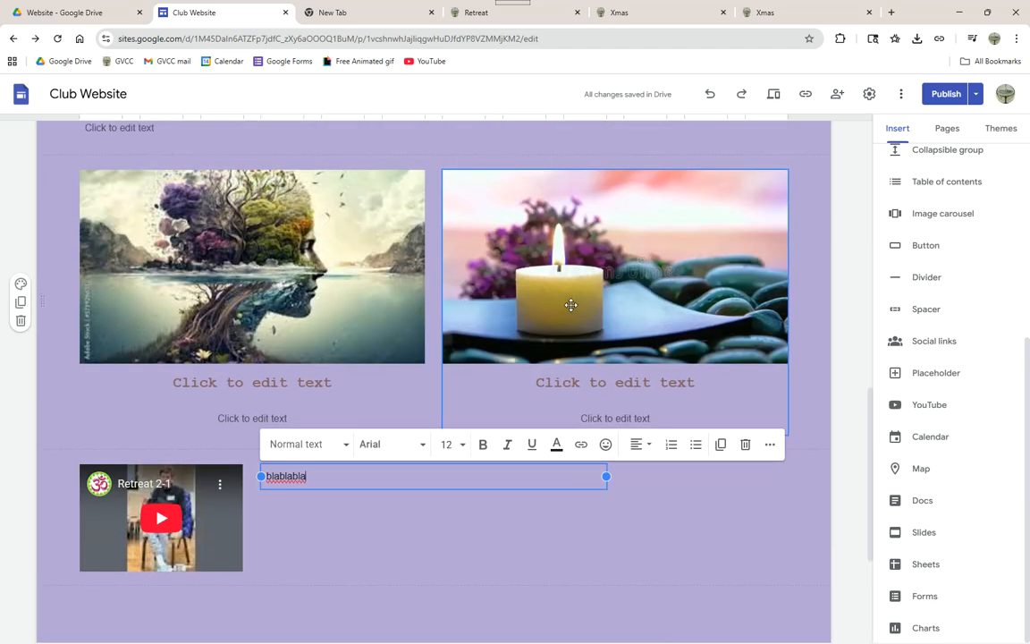
scroll(569, 305, up, 5)
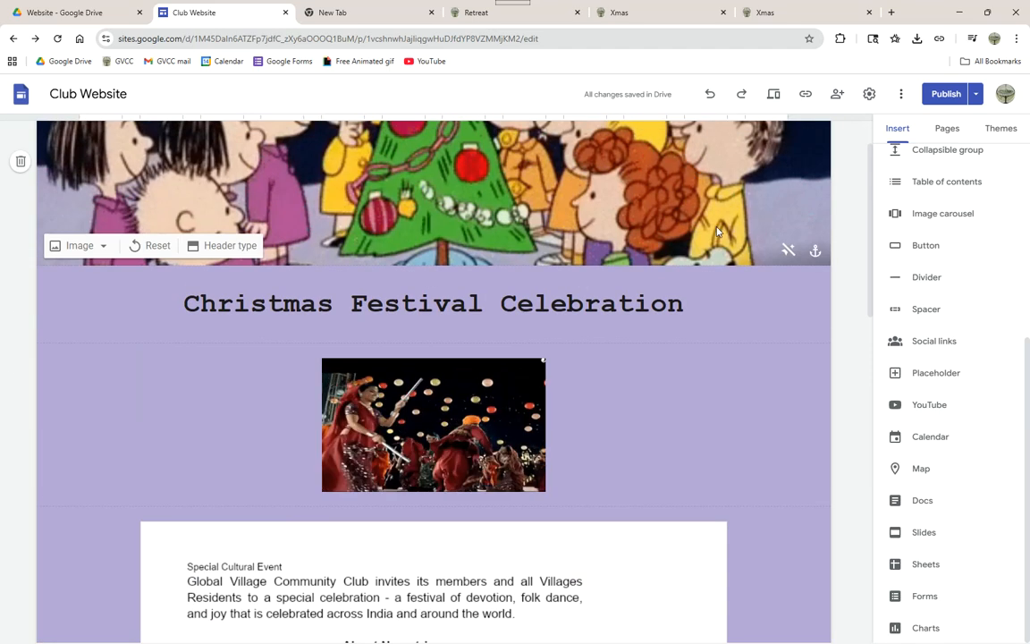
click(945, 131)
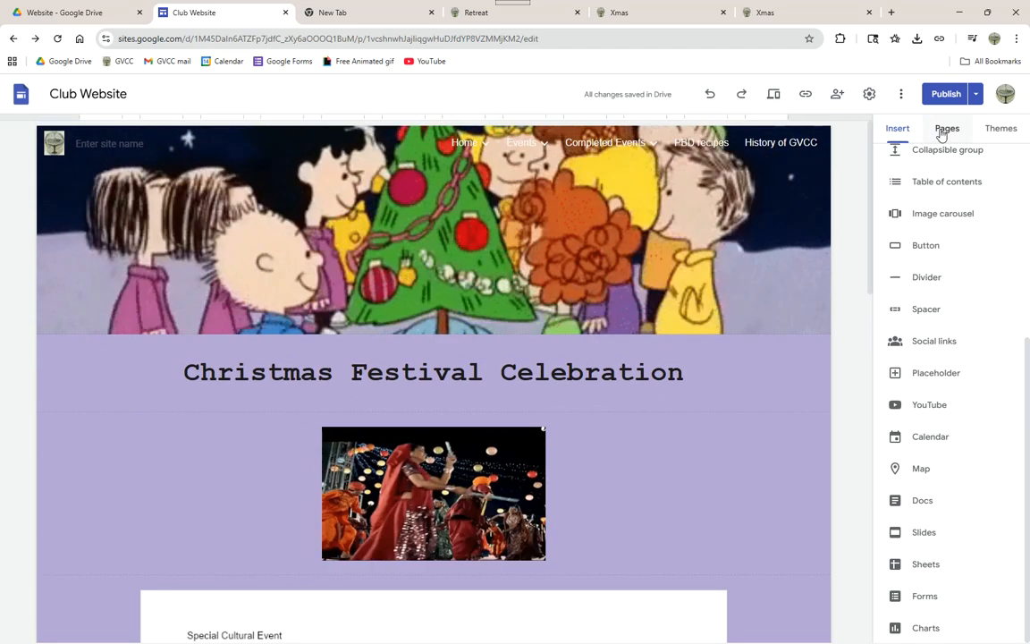
click(1015, 212)
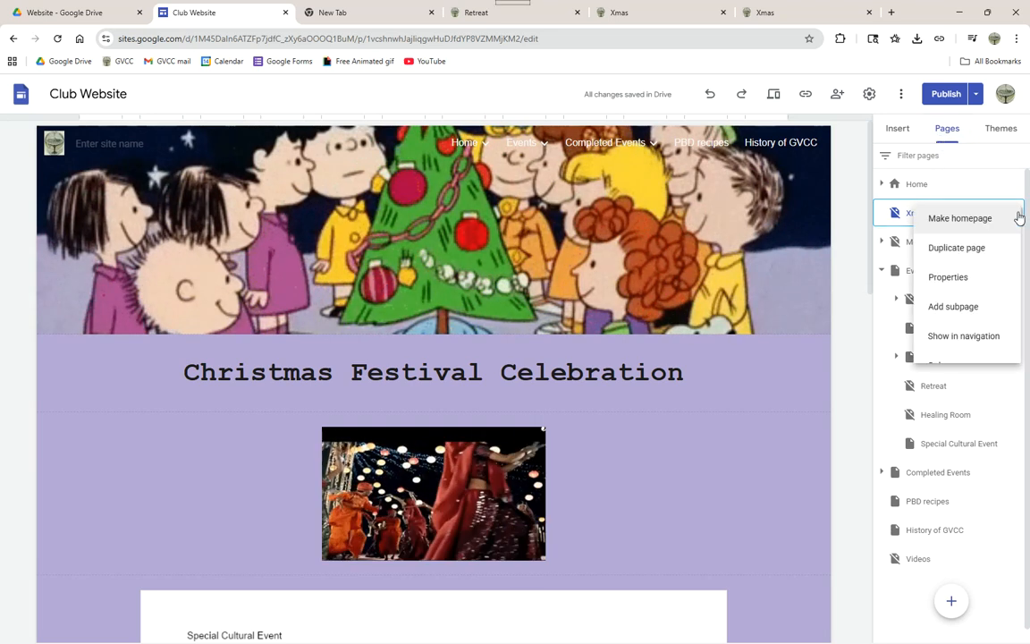
click(953, 366)
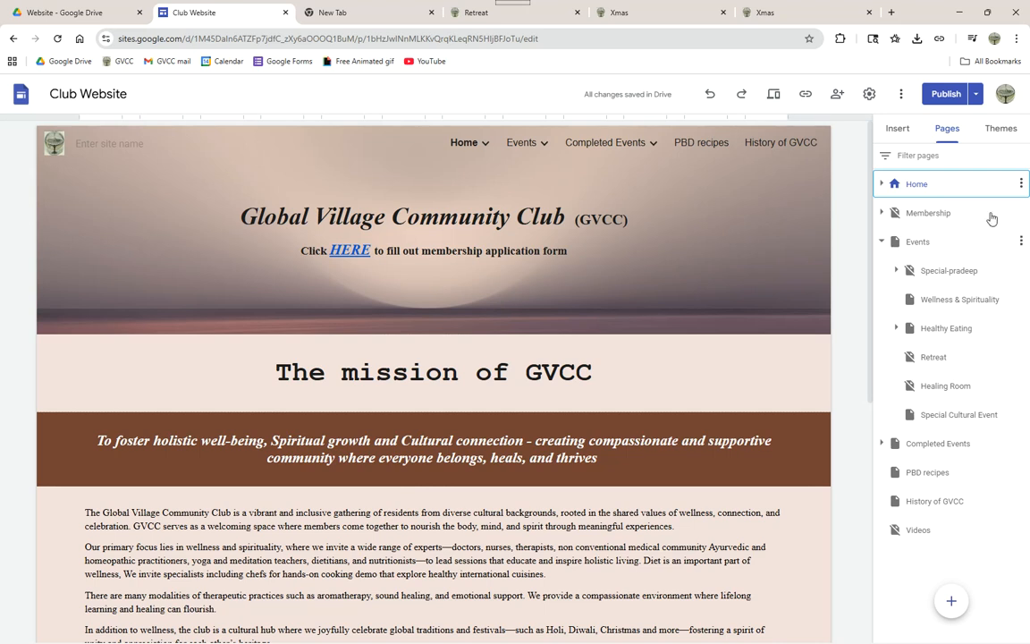
click(1021, 184)
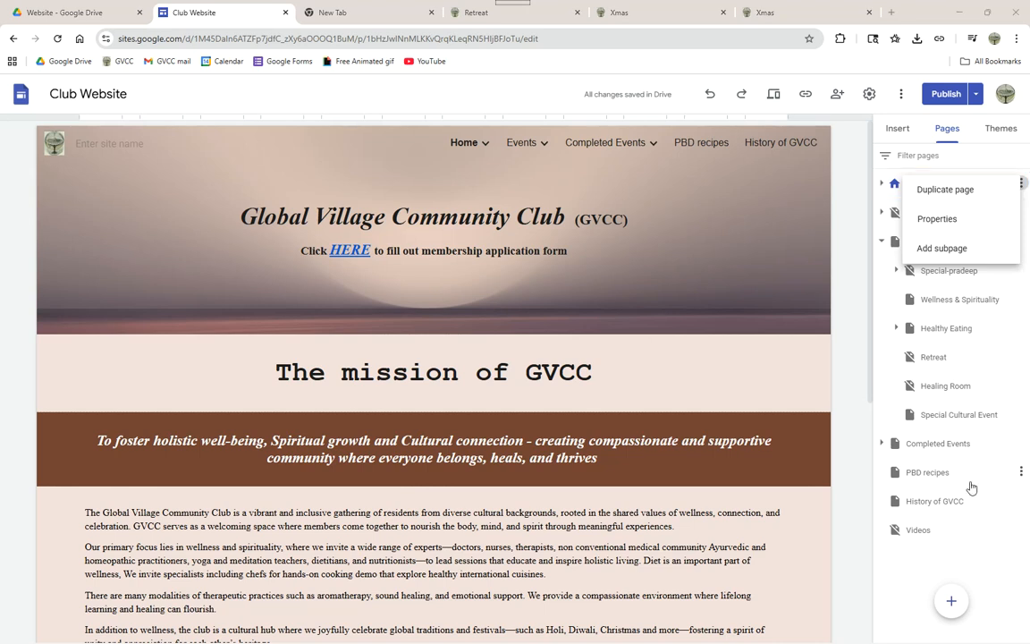
click(951, 601)
mouse_move(951, 601)
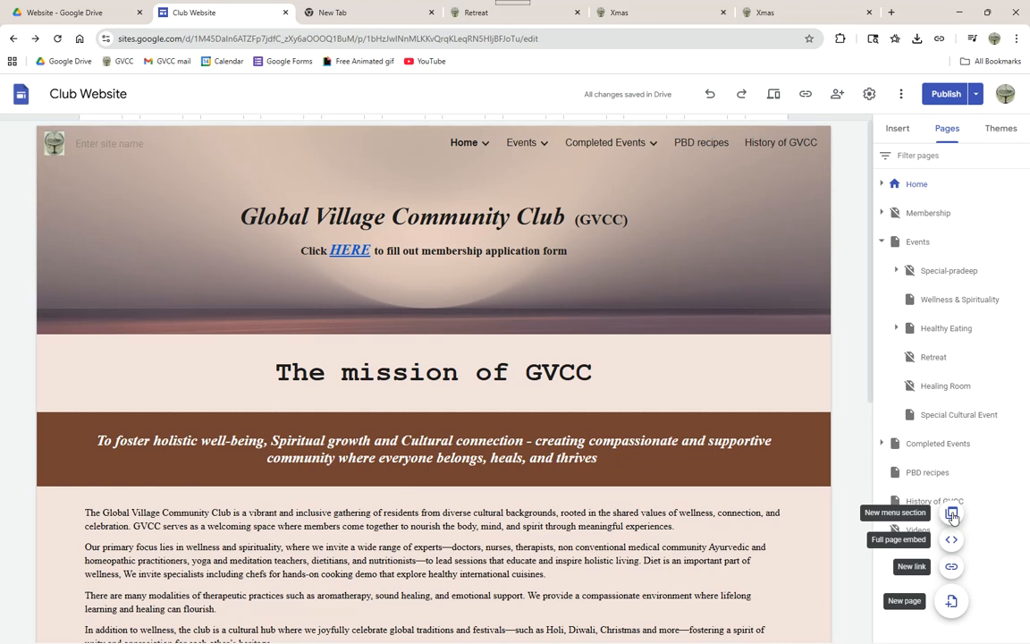
click(952, 515)
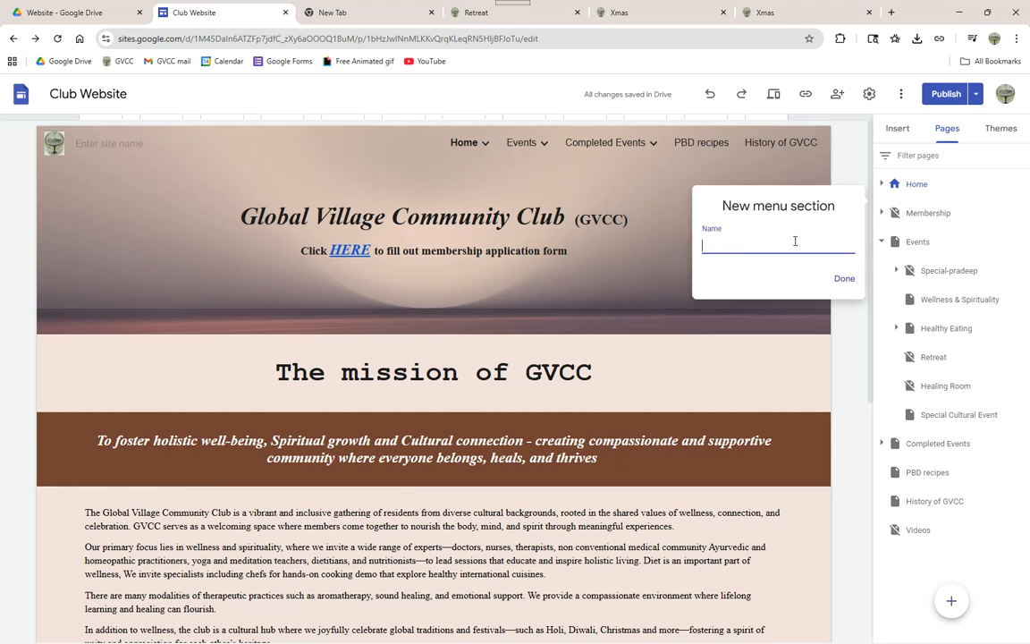
click(844, 281)
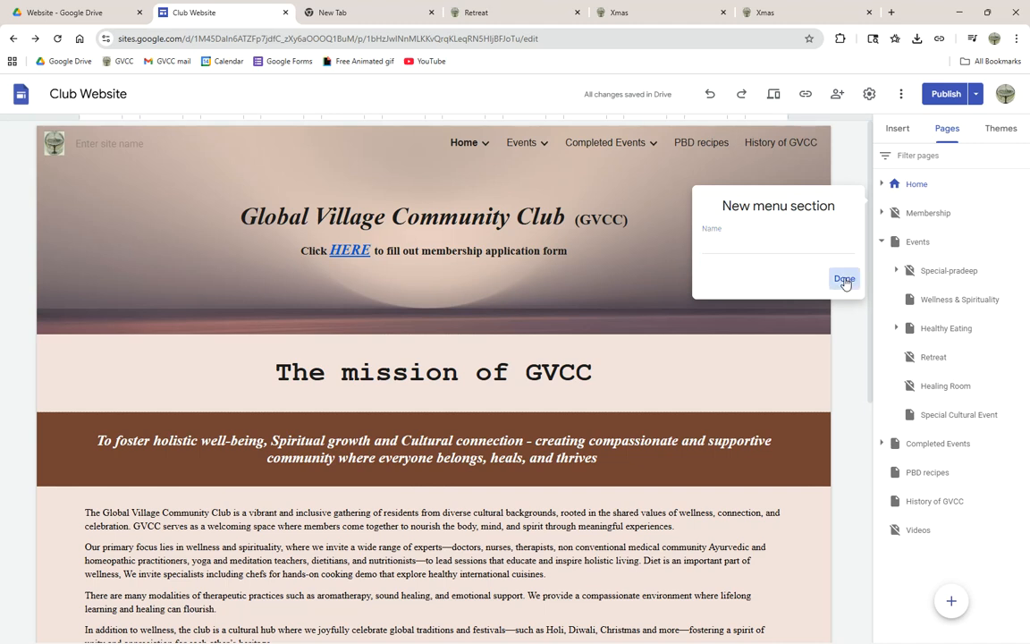
click(844, 281)
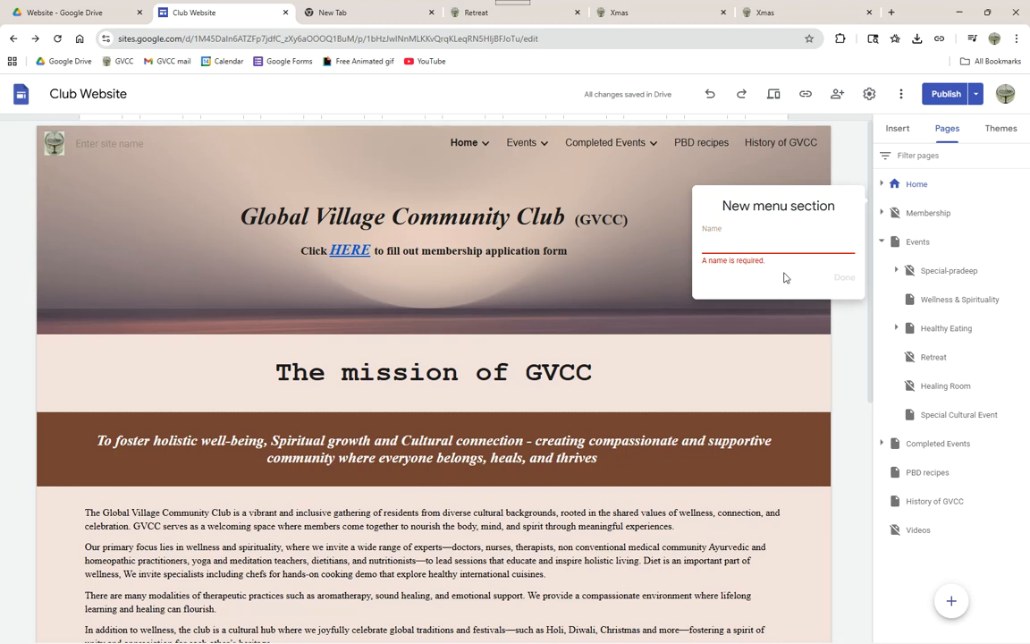
key(Escape)
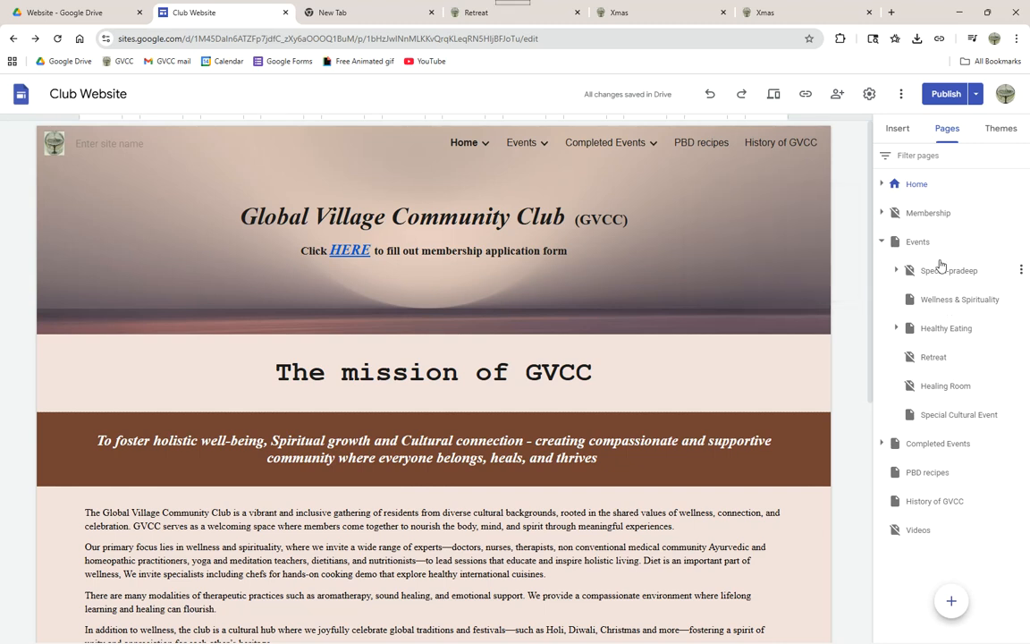
Duplicate the Home page with the name "Copy of Home"
right_click(916, 194)
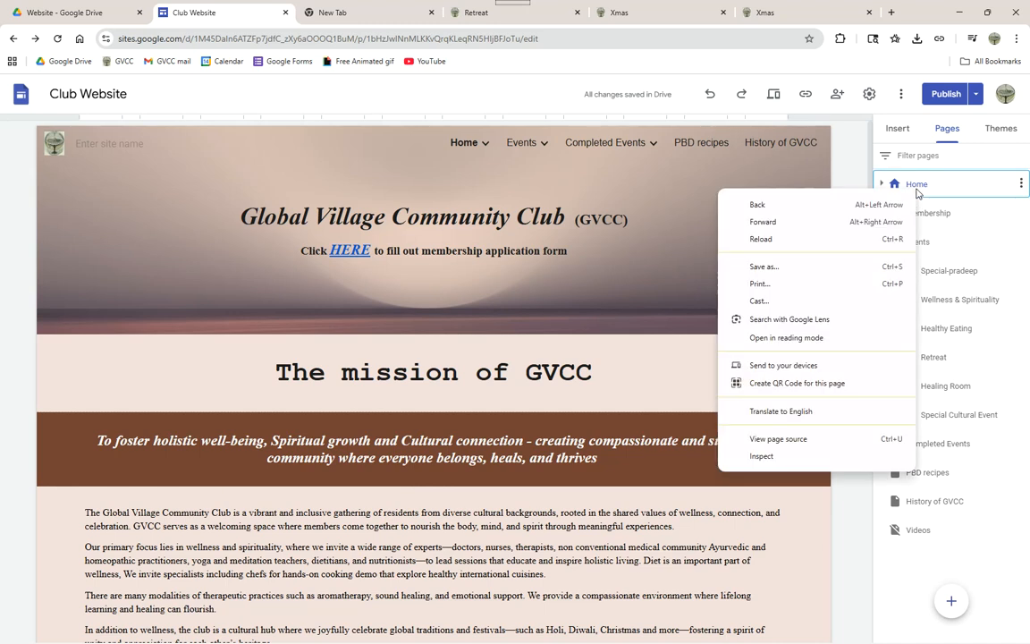
click(1020, 185)
click(965, 196)
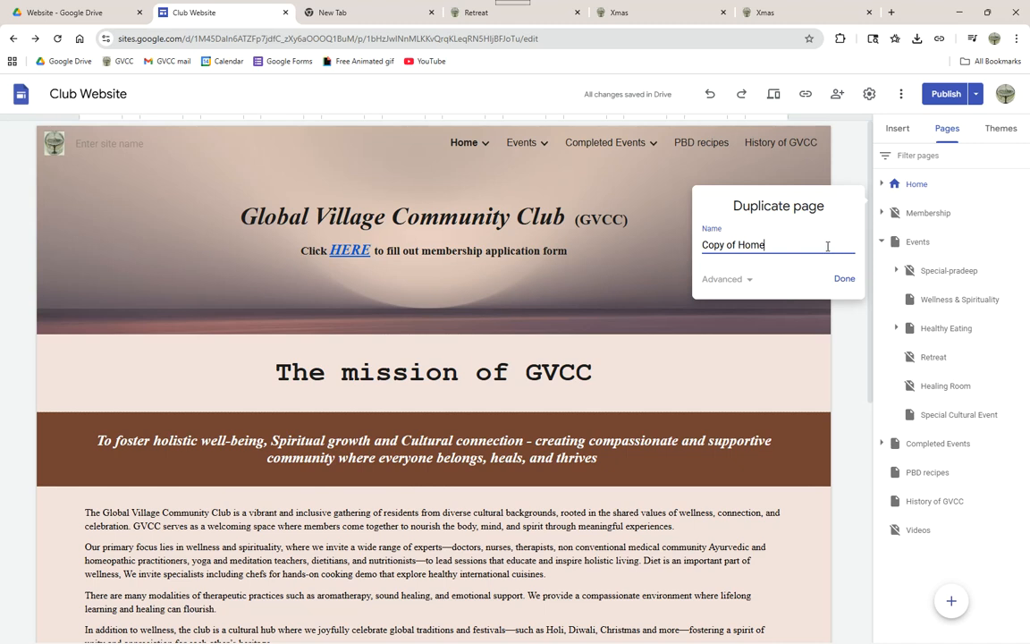
click(844, 278)
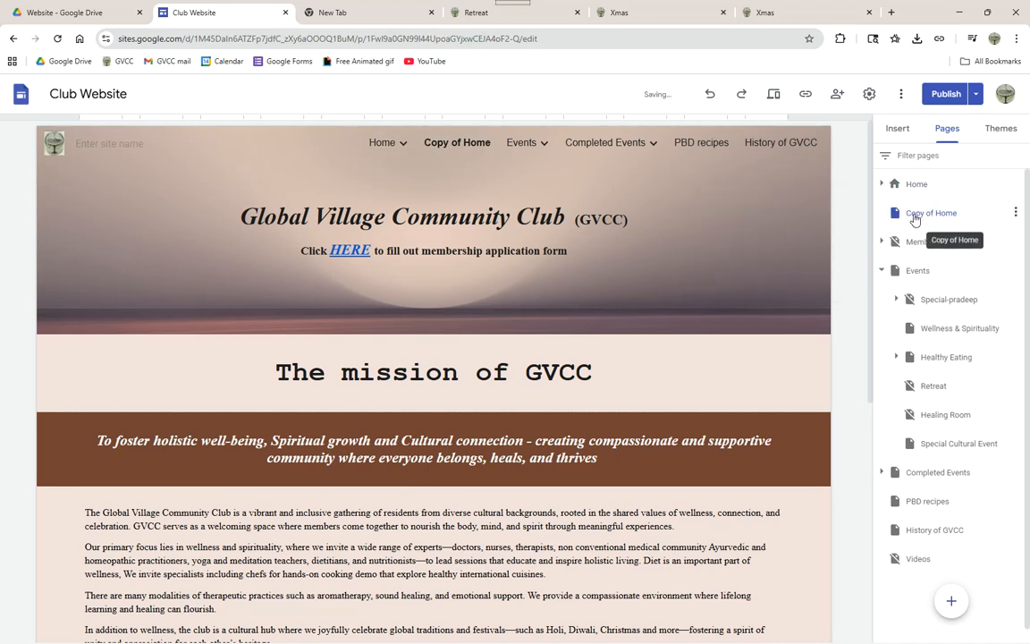
Expand the Home page's subpages and nest the Copy of Home page under the Communicate with GVCC page
double_click(914, 217)
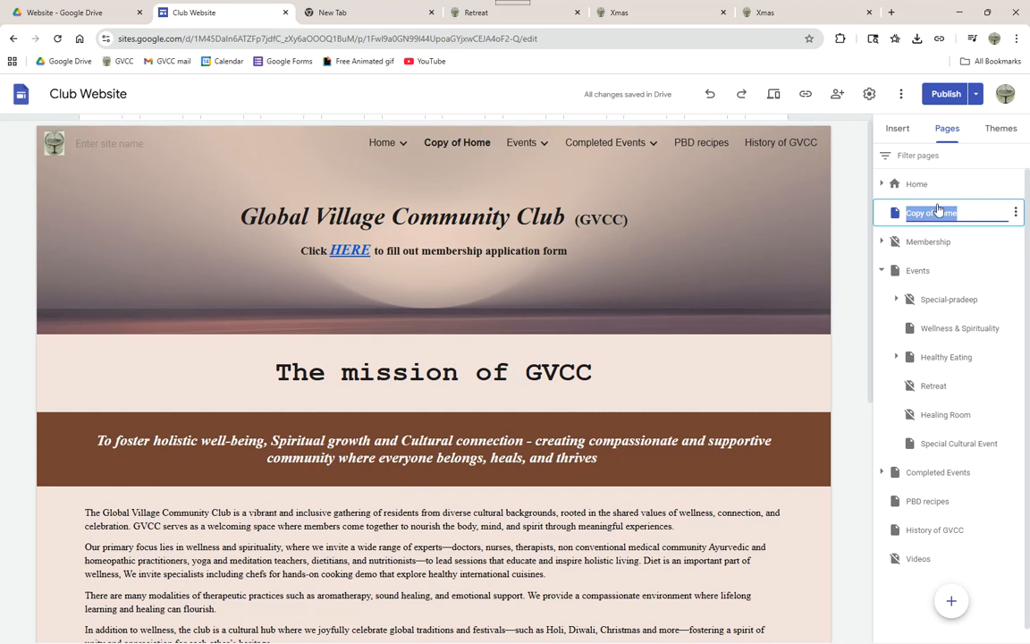
click(883, 183)
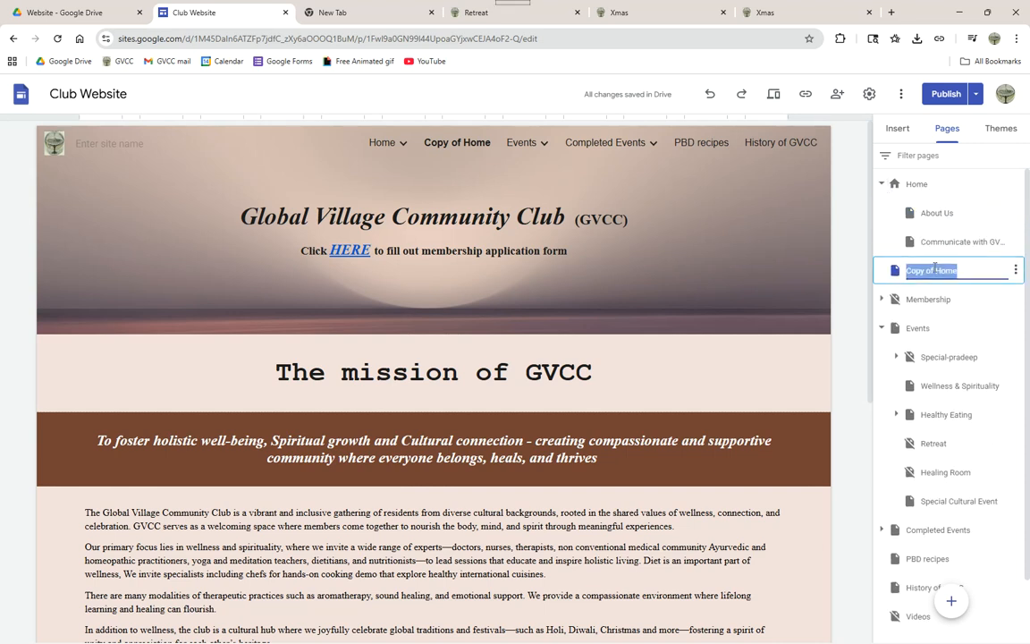
drag(1004, 291, 936, 276)
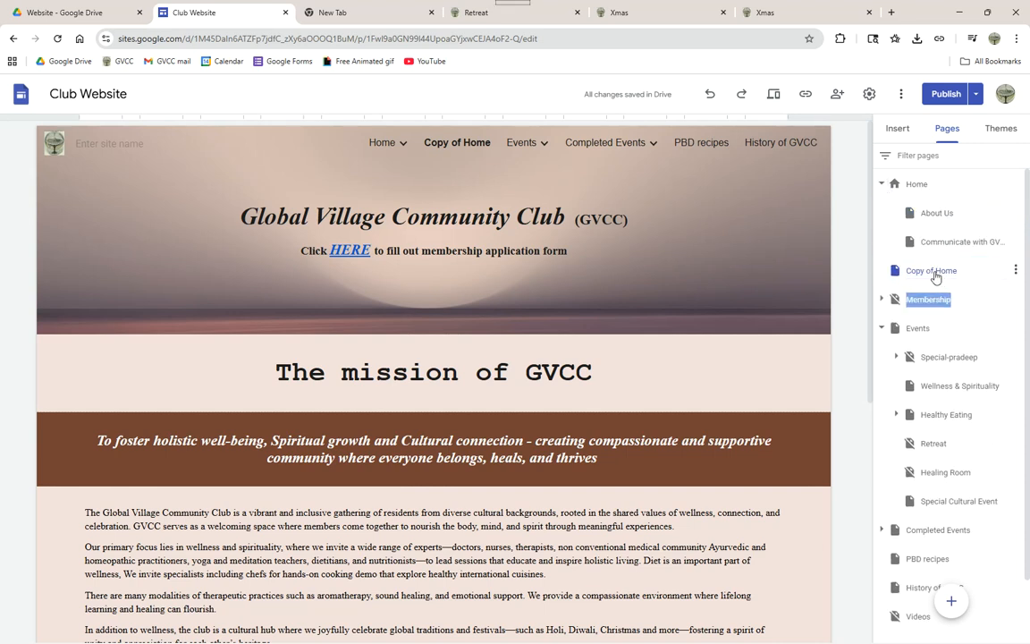
click(916, 274)
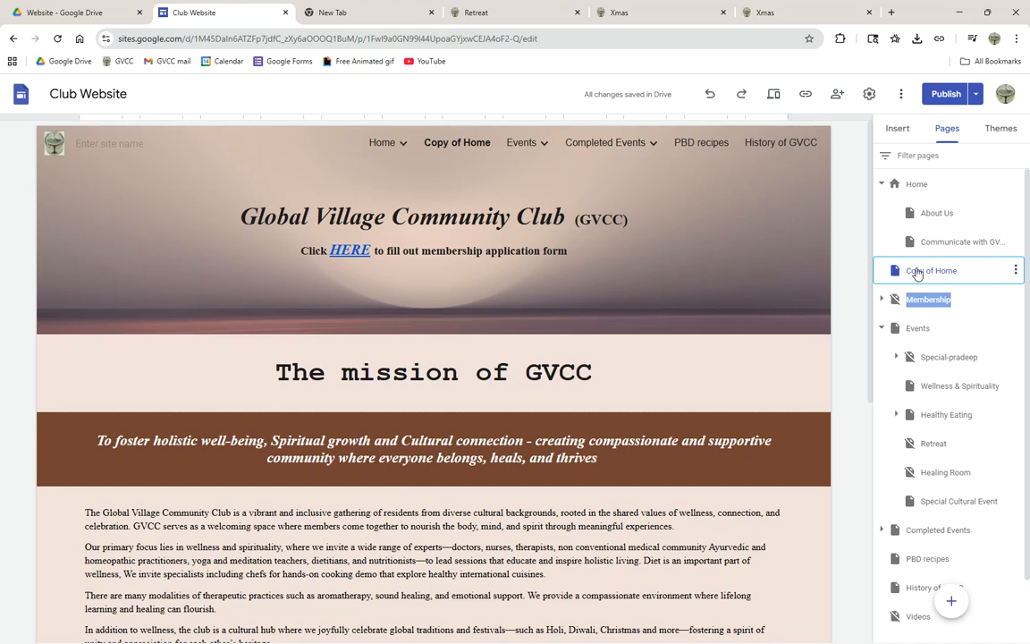
drag(936, 261, 954, 249)
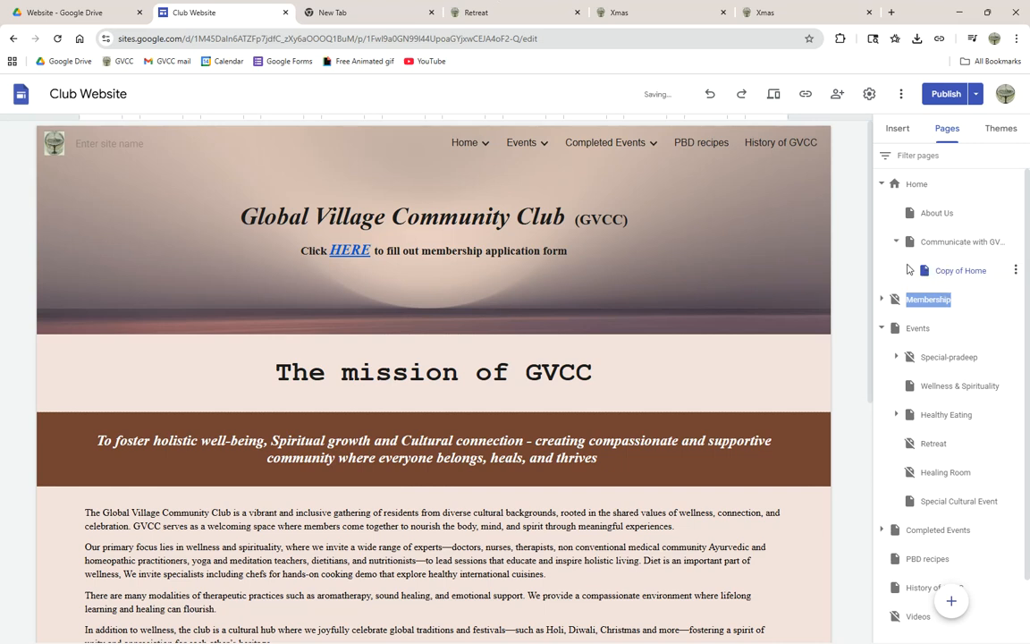
Move the Copy of Home page up one level, making it a direct subpage of Home after the Communicate with GVCC page
drag(936, 260, 900, 268)
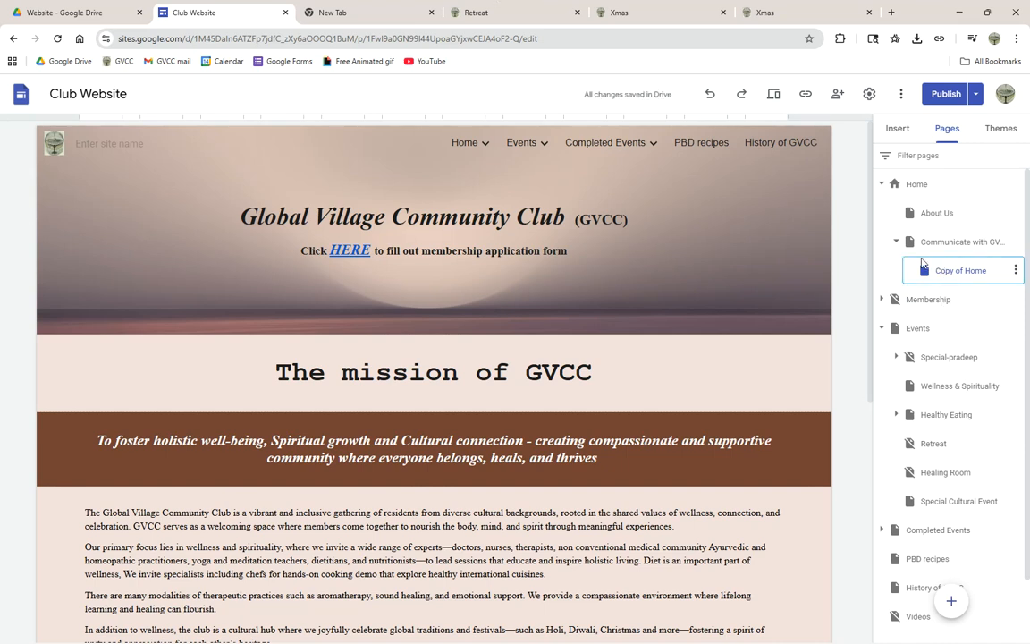
drag(908, 262, 896, 274)
drag(931, 275, 891, 272)
drag(899, 272, 885, 206)
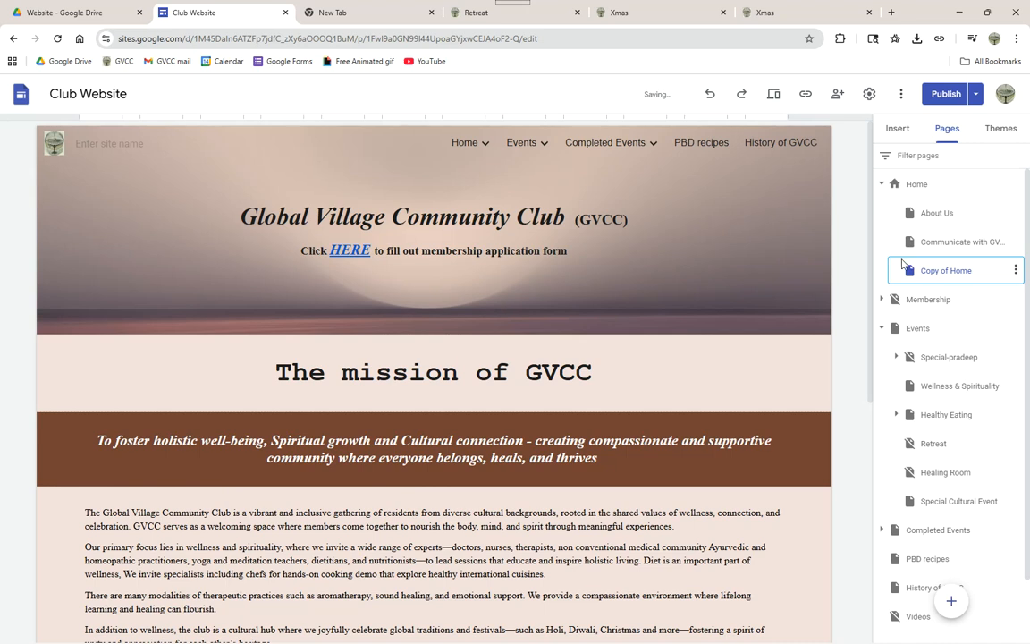
Move the Copy of Home page to the top level between Membership and Events, and delete it from the site
drag(902, 261, 876, 313)
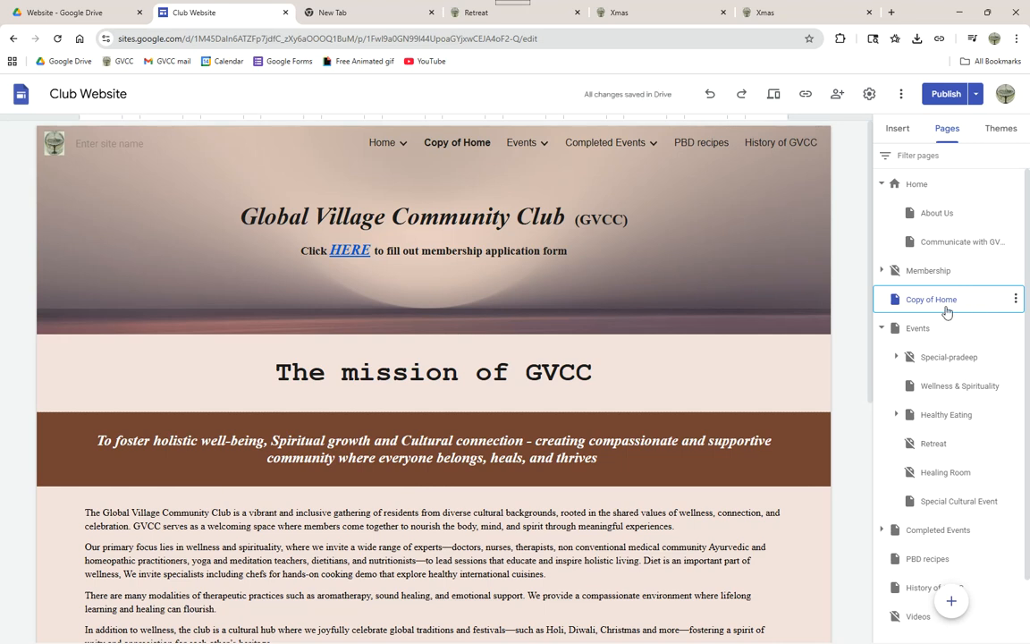
click(1015, 301)
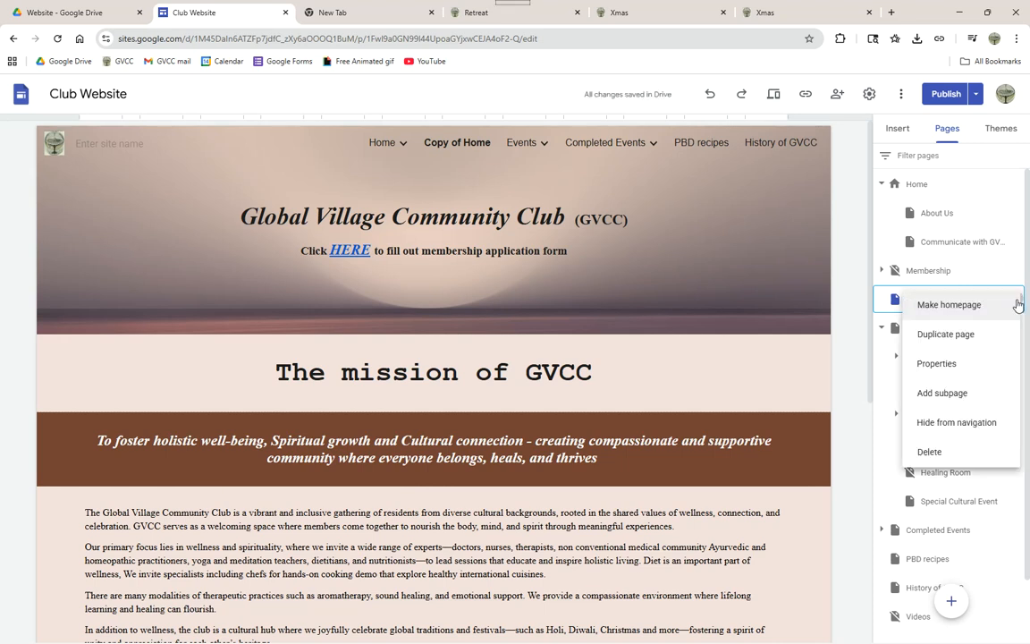
click(950, 454)
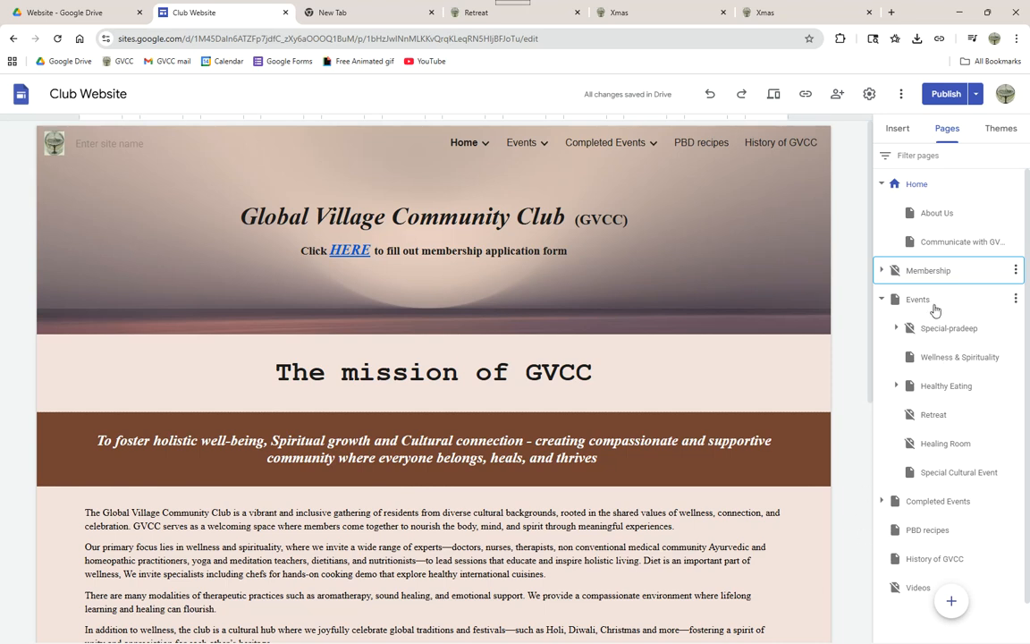
Look at the page options for Events and the image anchor choices of the Home page header, closing both without changes
click(1017, 303)
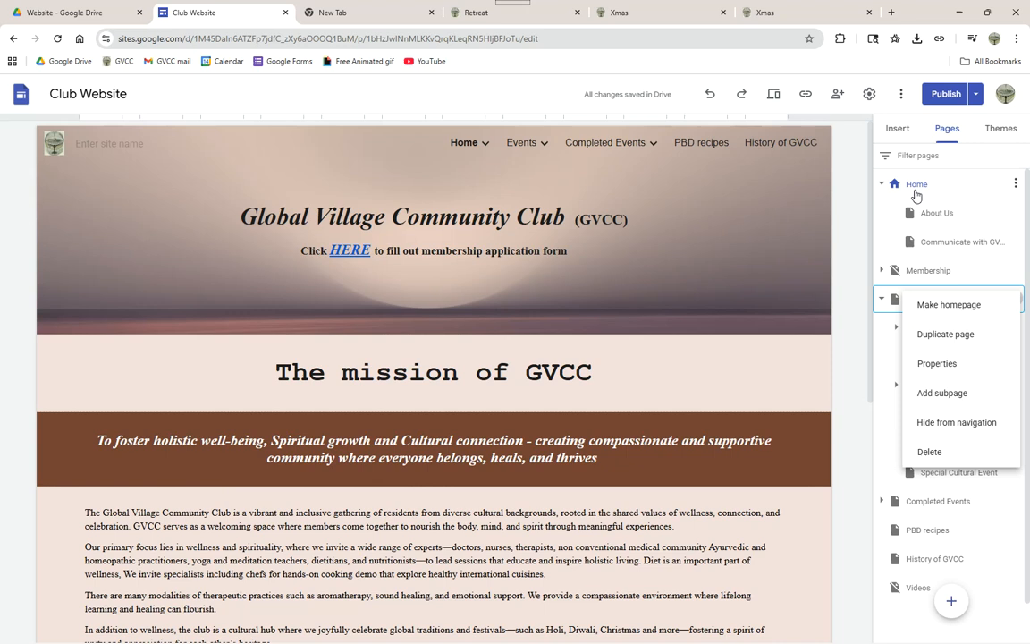
click(953, 186)
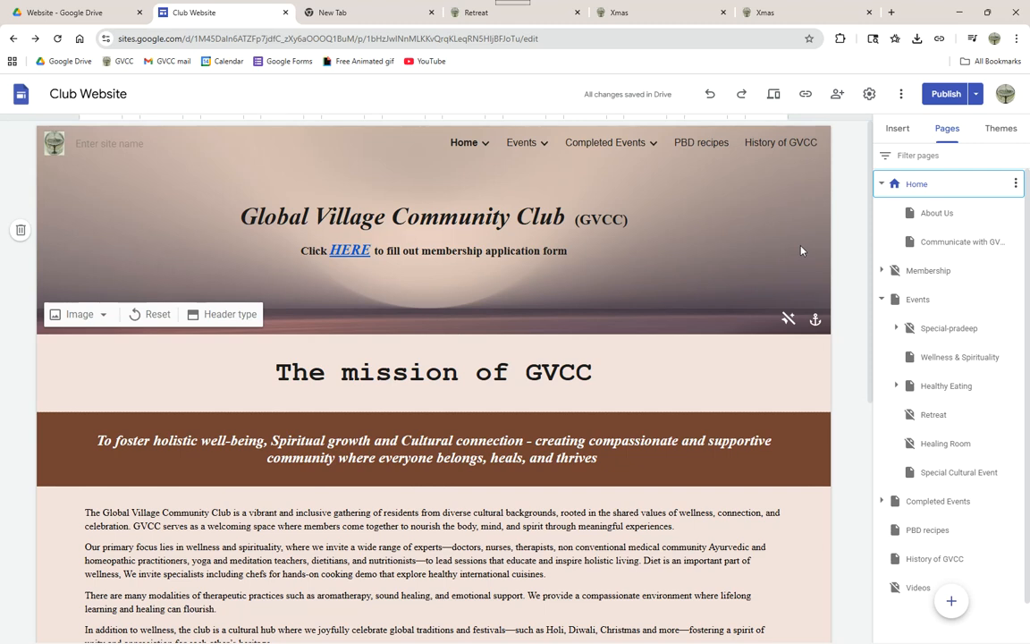
click(814, 322)
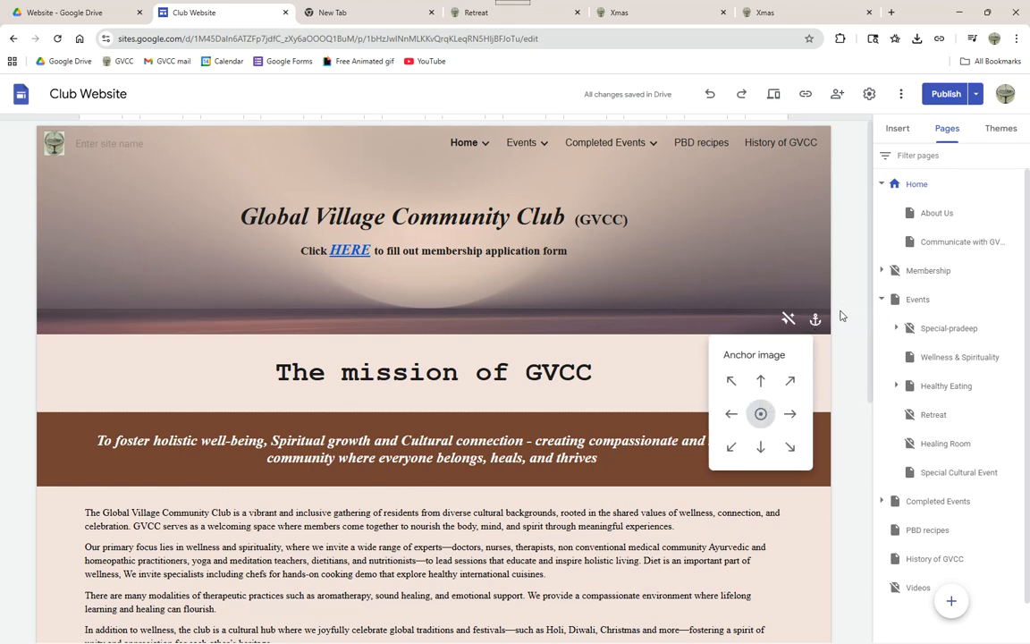
click(813, 319)
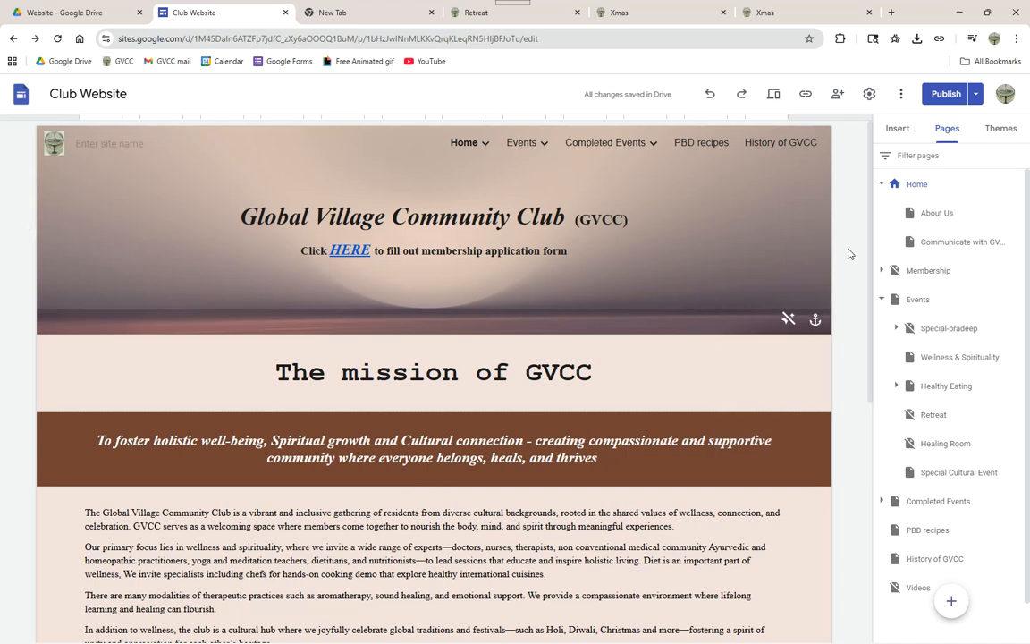
scroll(766, 306, down, 3)
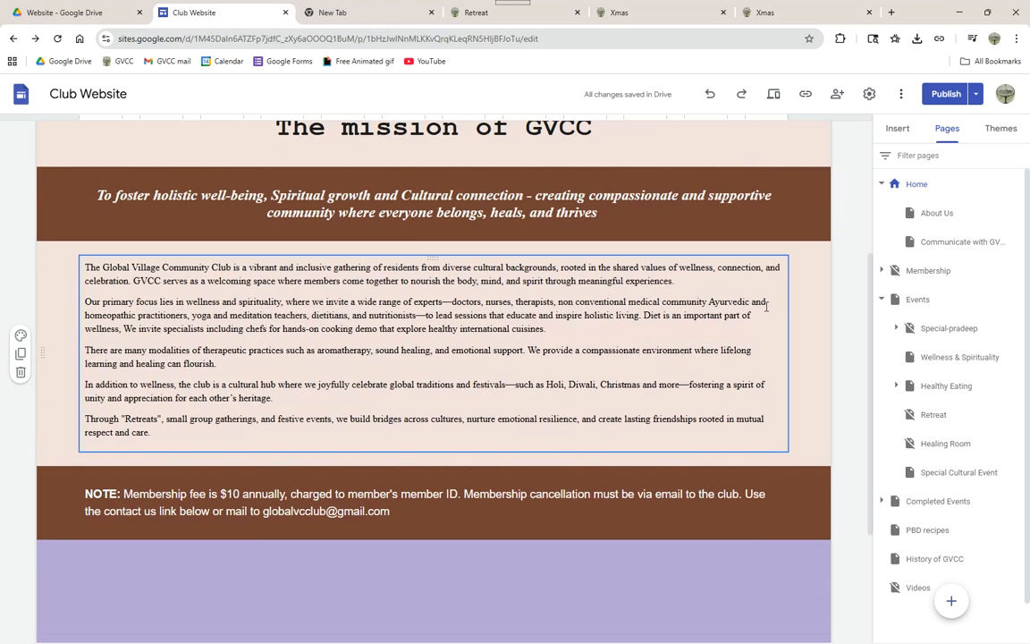
scroll(766, 306, down, 2)
scroll(773, 299, up, 4)
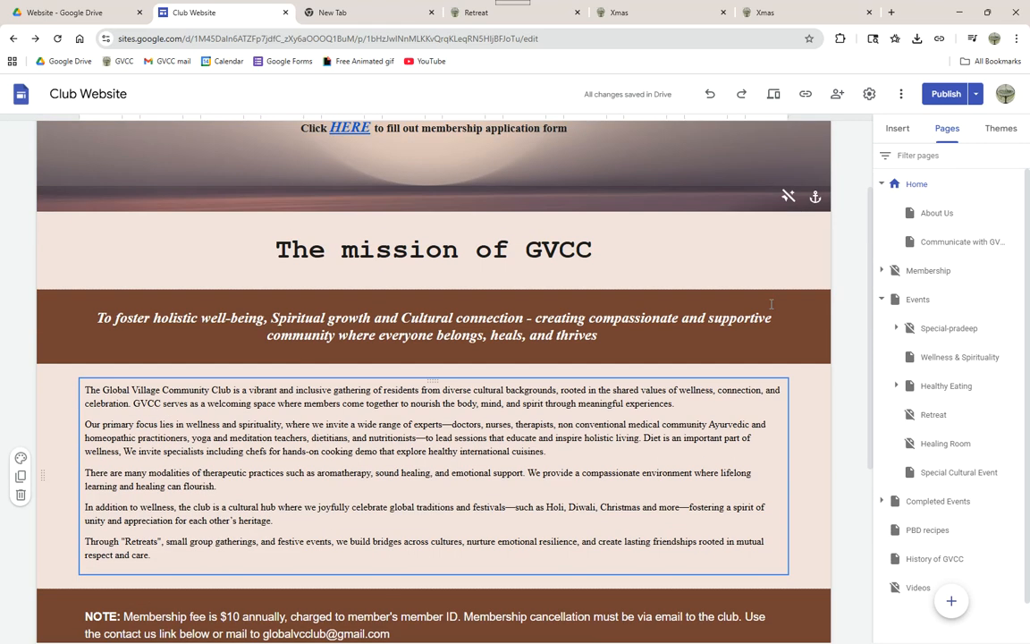